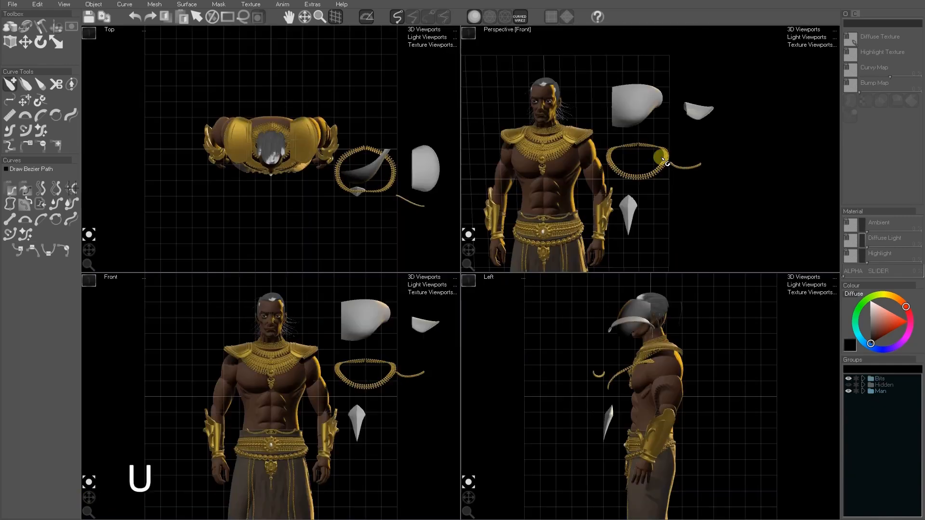
Examine the grey lofted surfaces and gold bead strands beside the figure in the Perspective view.
scroll(657, 163, up, 3)
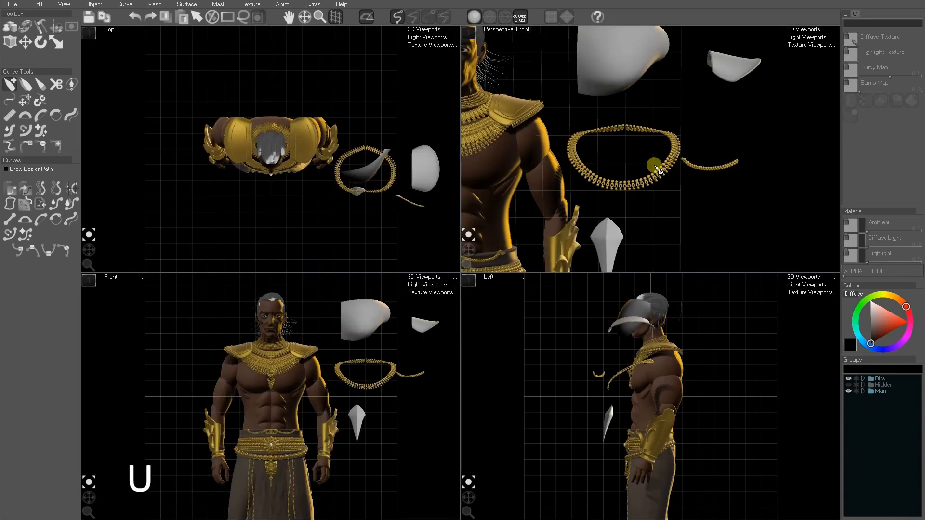
middle_drag(654, 166, 656, 252)
scroll(631, 146, up, 6)
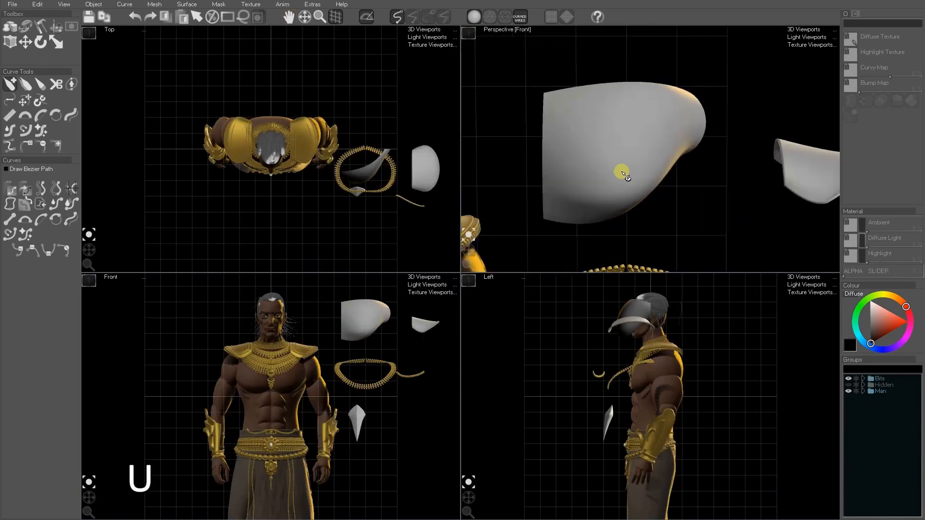
middle_drag(482, 154, 635, 61)
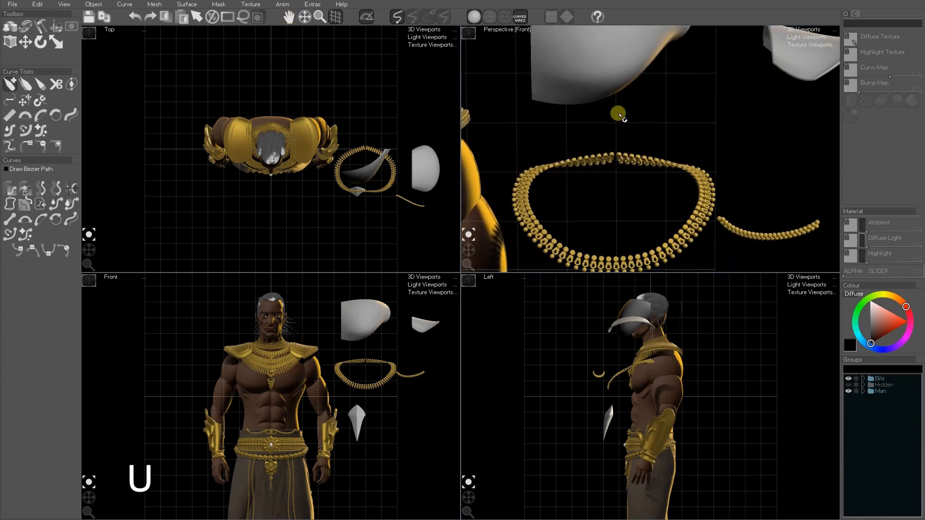
middle_drag(642, 254, 671, 154)
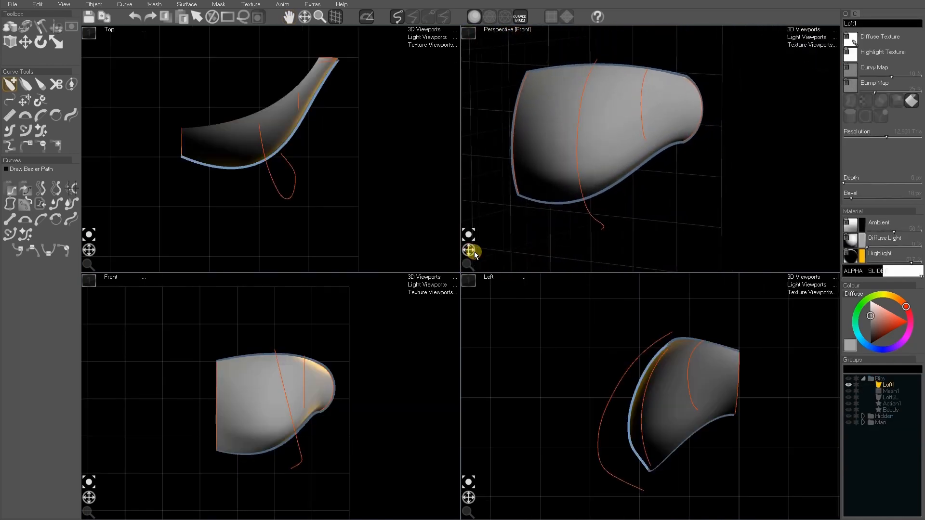
Set the ambient material colour of the Loft1 surface to a dark tone and deselect the surface.
drag(474, 252, 480, 248)
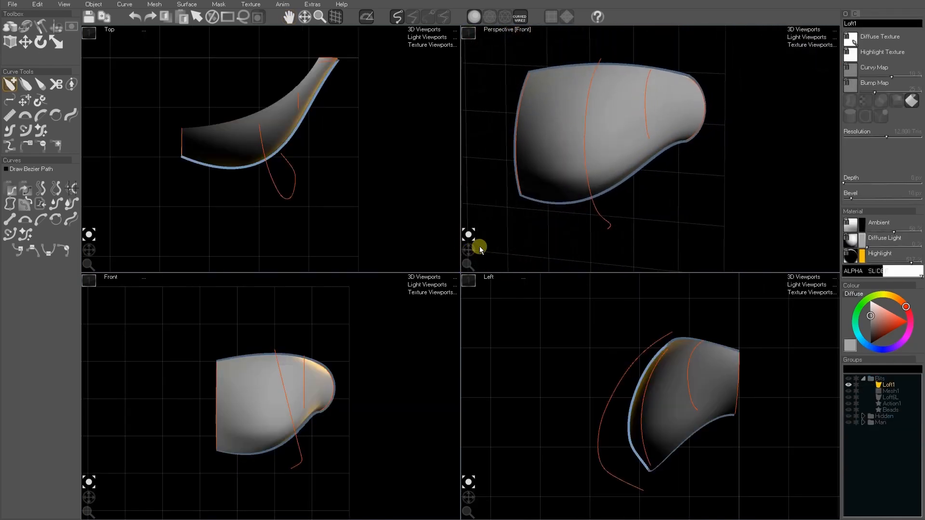
click(862, 226)
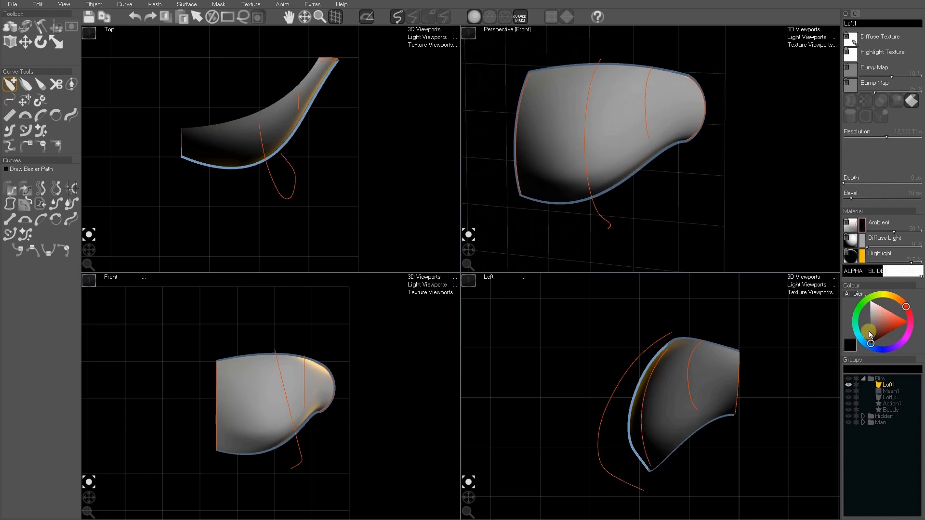
click(870, 334)
click(681, 214)
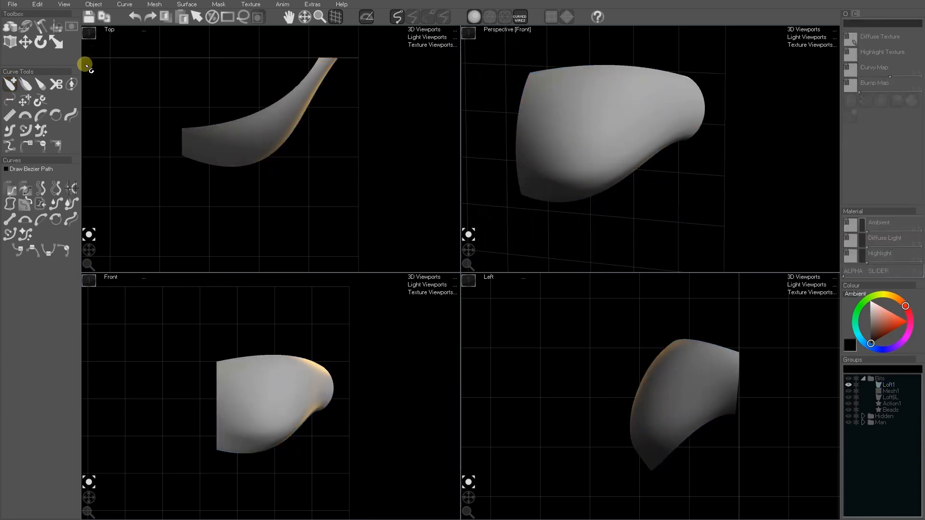
Start a new loft by drawing a curved first profile along the reference surface's front edge in the Left view.
click(10, 27)
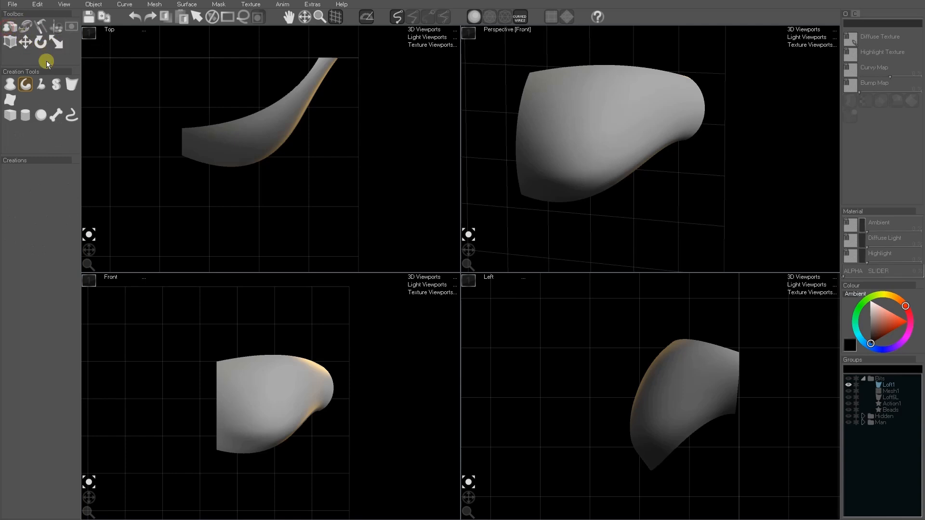
click(71, 86)
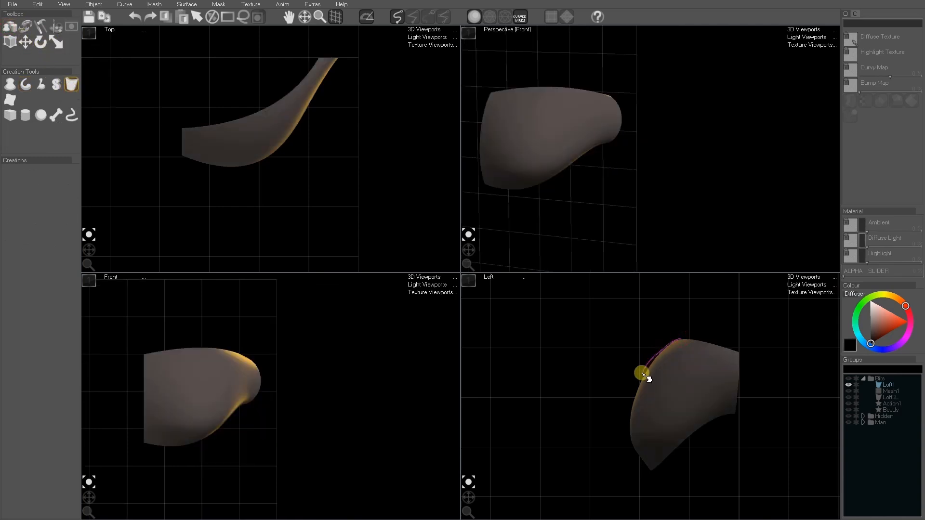
click(673, 458)
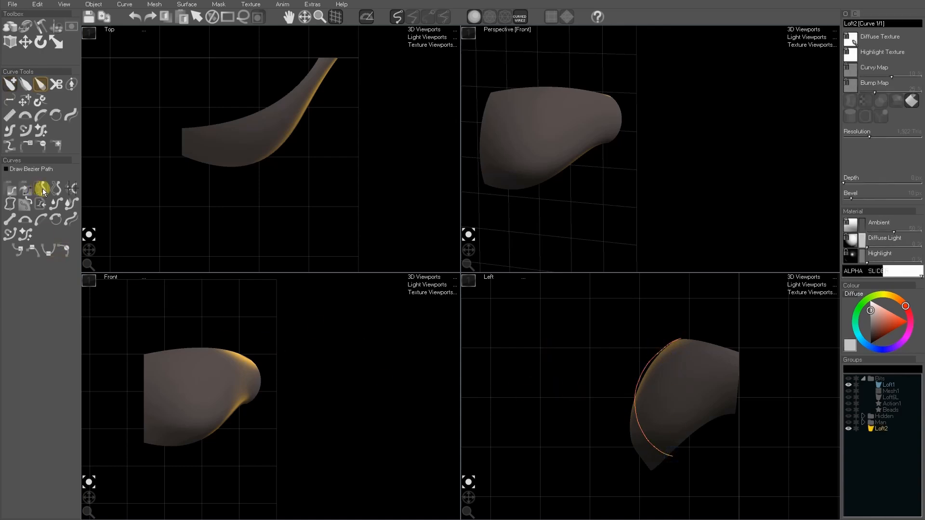
Clone the profile curve and move the copy sideways in the Front view, level with the original, to form a straight surface.
click(174, 369)
key(e)
key(w)
drag(196, 390, 277, 390)
scroll(162, 349, down, 1)
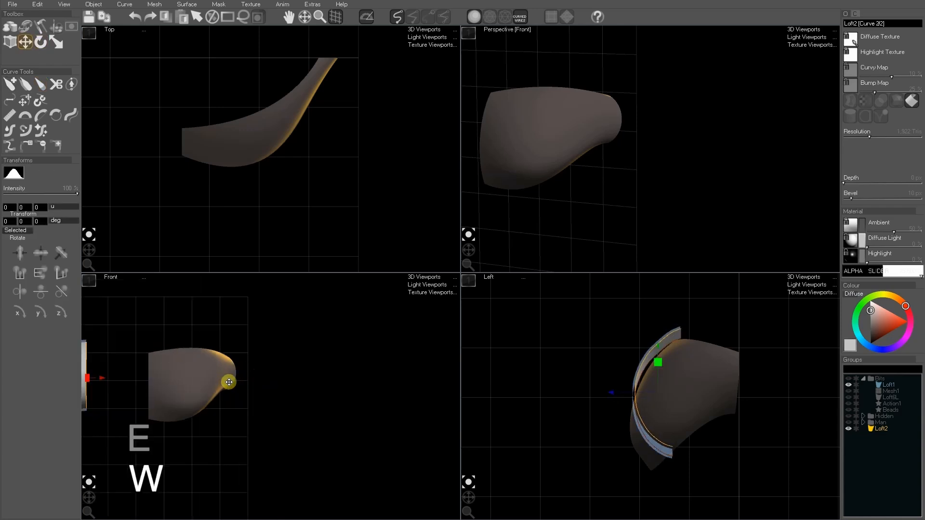
middle_drag(229, 382, 291, 379)
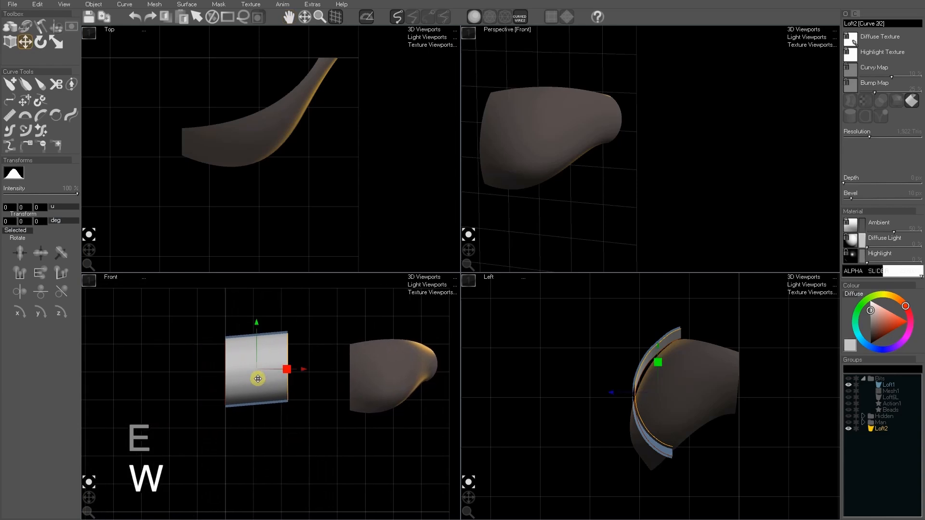
scroll(258, 379, up, 2)
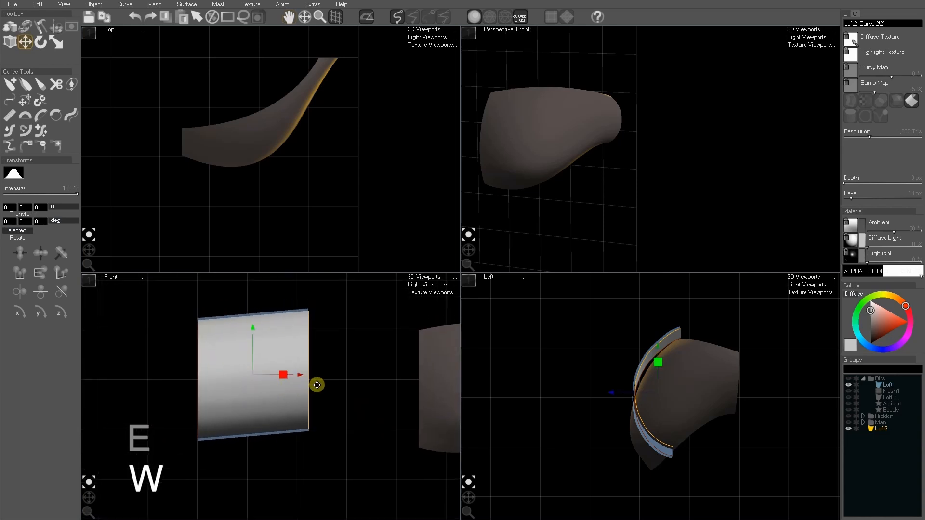
drag(317, 385, 313, 393)
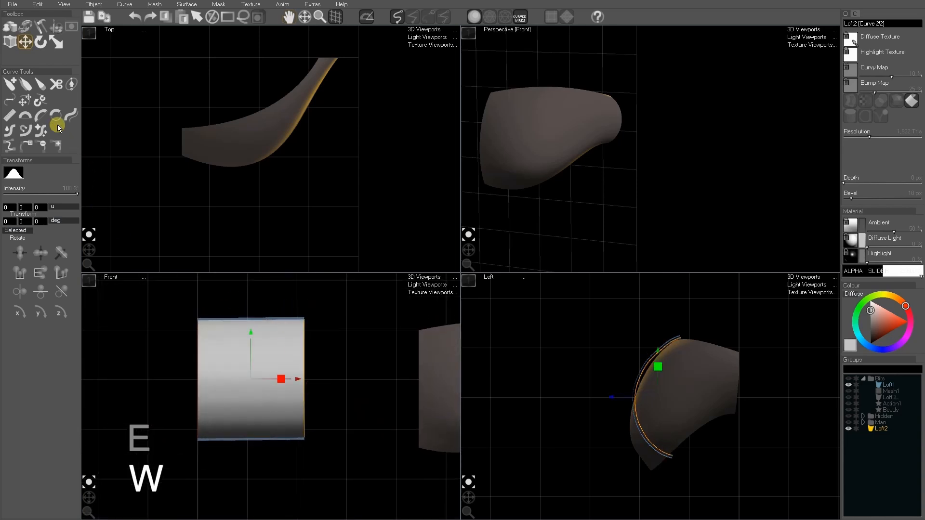
Add a short third curve as the surface's outer end in the Front view and redraw it as a rounded arc.
click(10, 84)
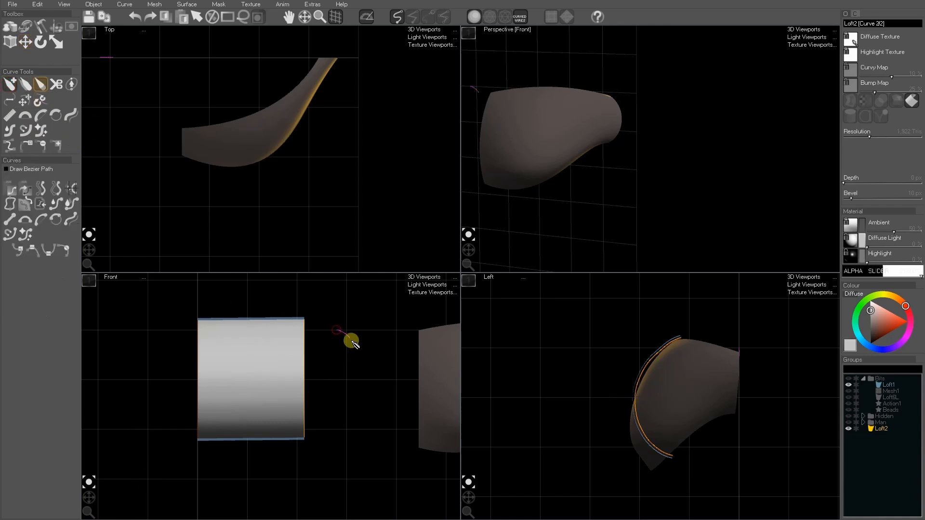
key(ctrl+z)
key(space)
drag(342, 397, 342, 397)
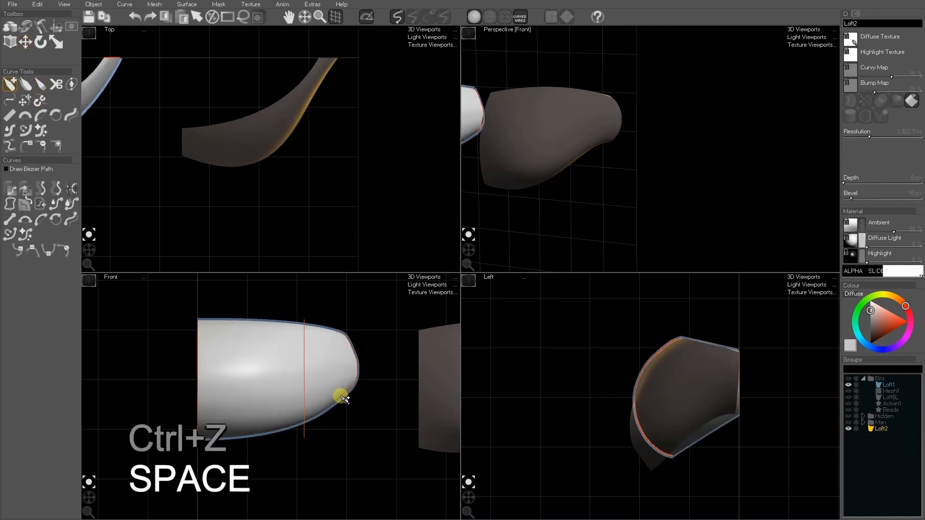
click(359, 384)
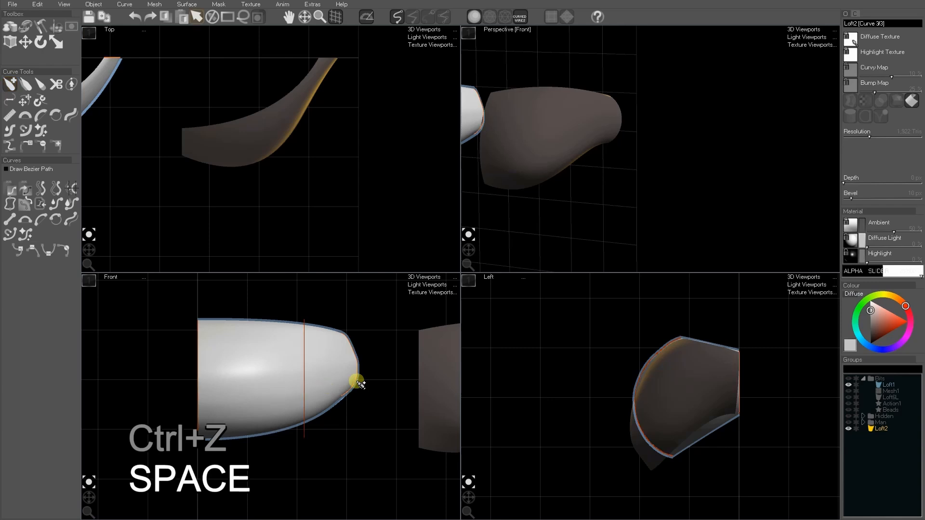
click(55, 220)
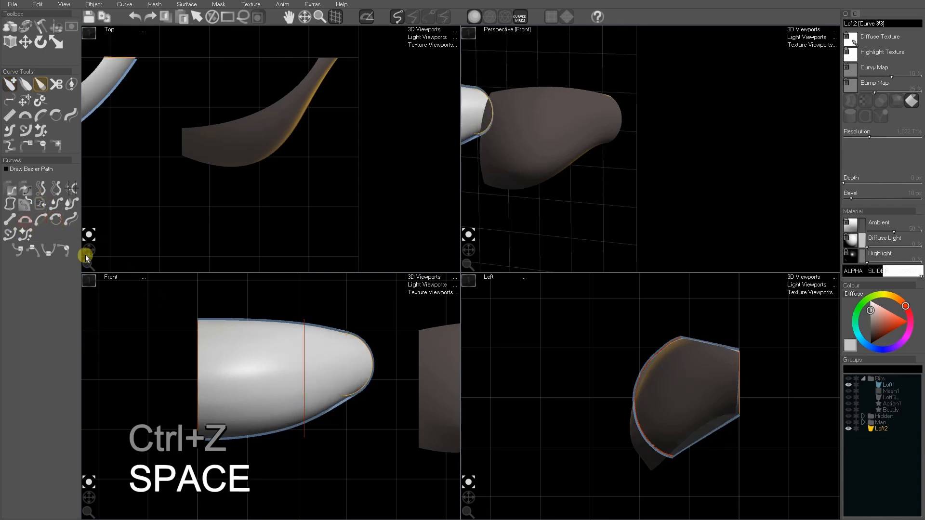
Select the loft's middle curve and rotate it in the Top view so it slants across the surface's bend.
key(space)
click(306, 375)
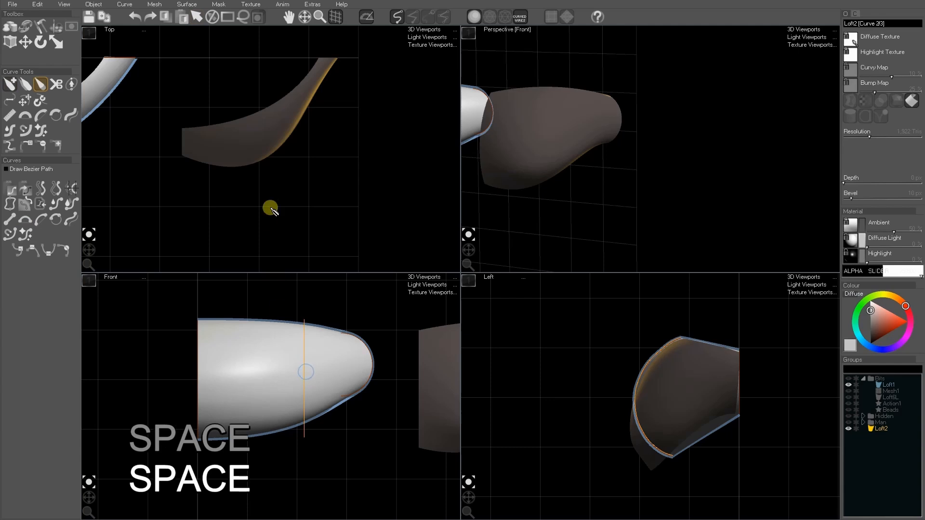
middle_drag(281, 177, 422, 186)
middle_drag(183, 180, 265, 181)
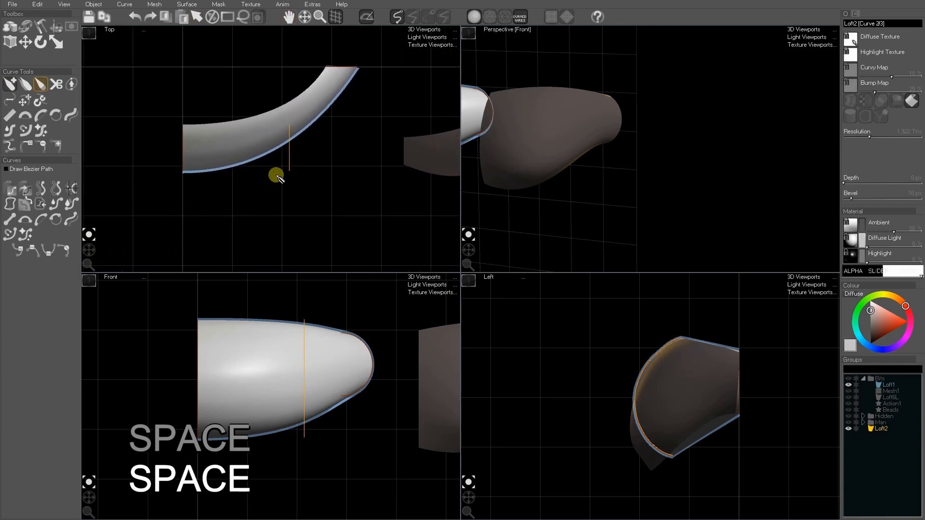
key(e)
drag(287, 169, 306, 170)
key(w)
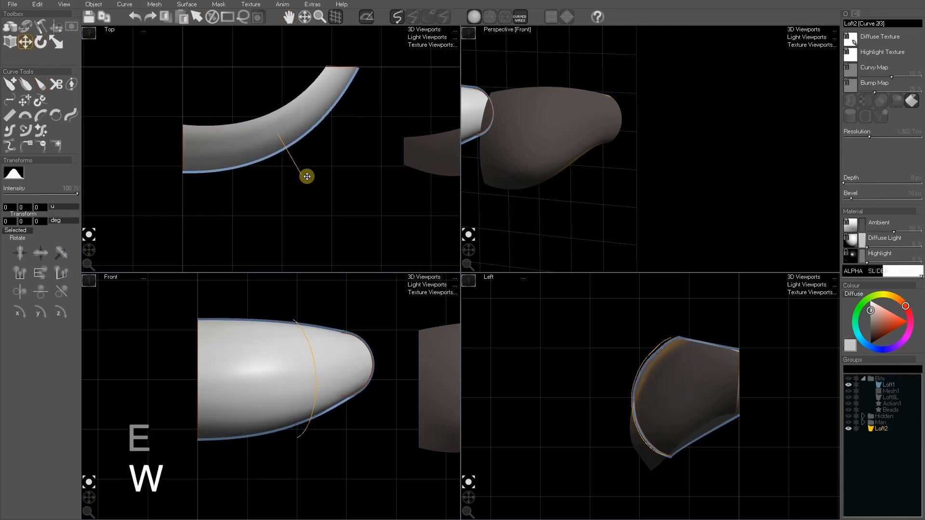
Enlarge the middle curve and shift it slightly toward the rounded end so the surface bulges there.
key(r)
drag(289, 355, 295, 339)
key(w)
mouse_move(330, 406)
mouse_down()
mouse_move(323, 393)
mouse_move(333, 401)
mouse_up()
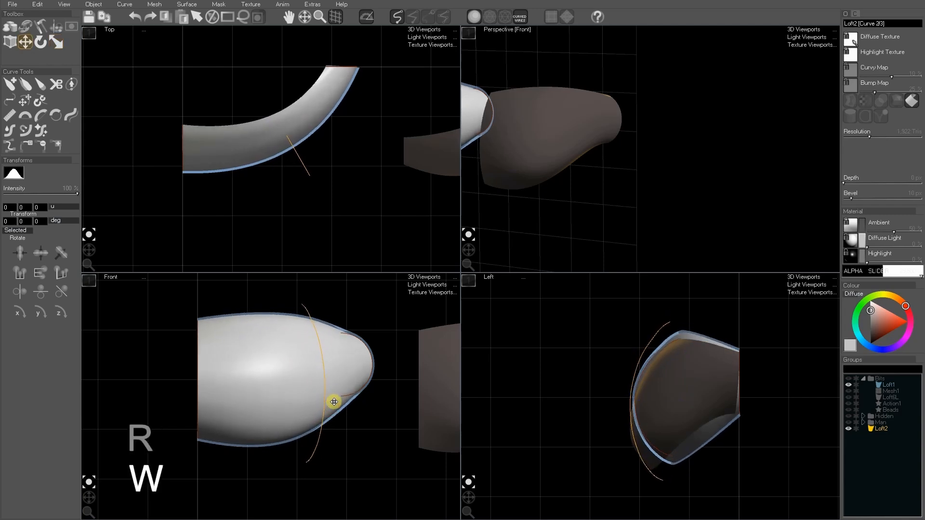
Clone the loft's first curve and change the curve order so the clone comes first.
key(space)
click(195, 379)
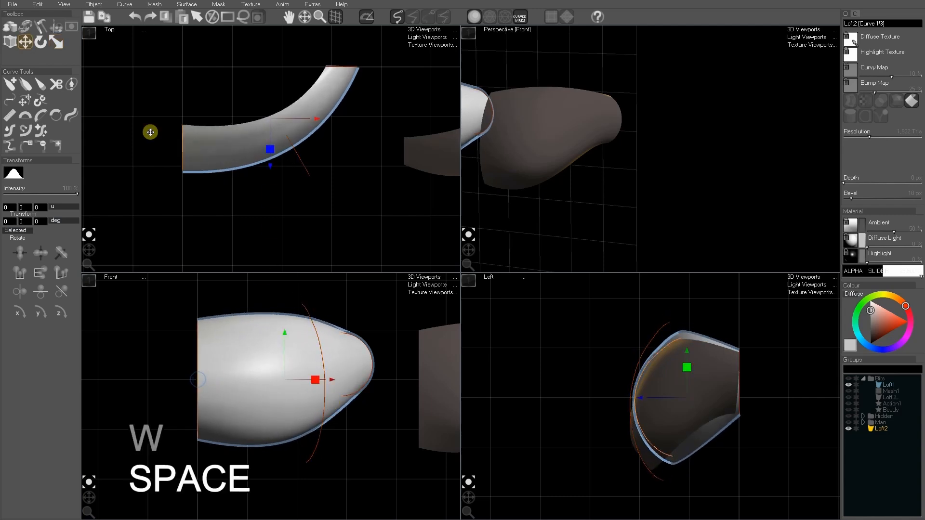
click(124, 4)
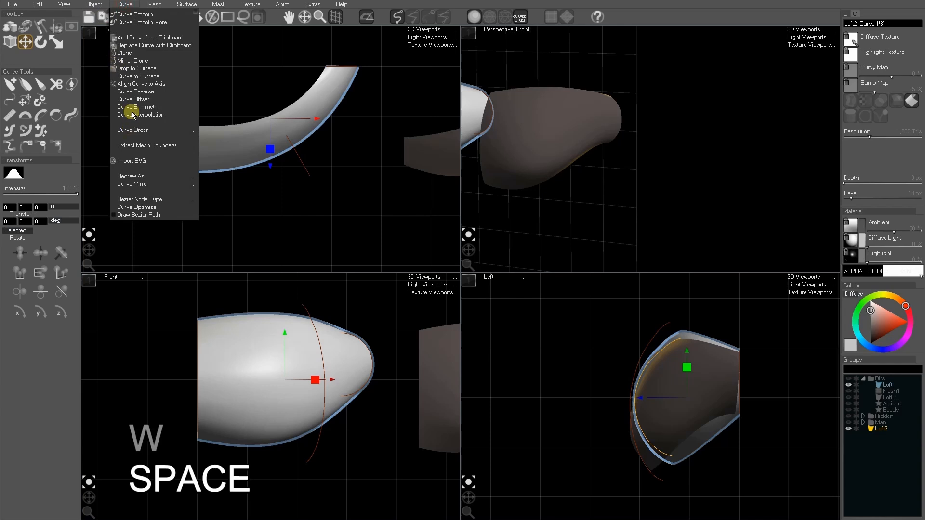
click(126, 54)
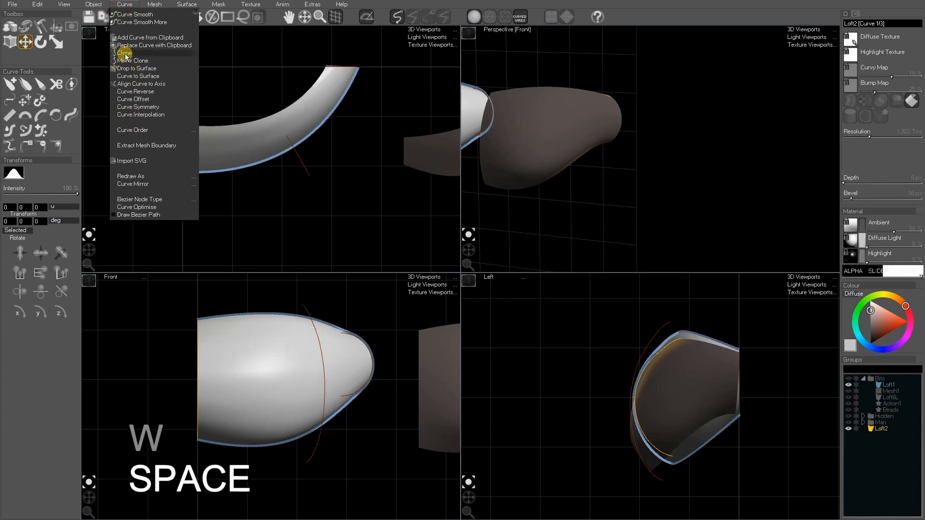
click(124, 6)
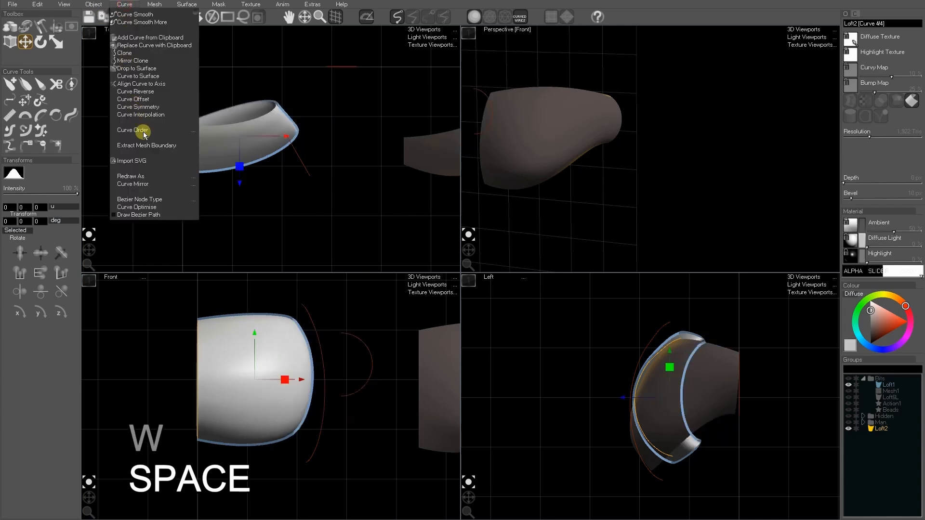
mouse_move(144, 133)
click(223, 143)
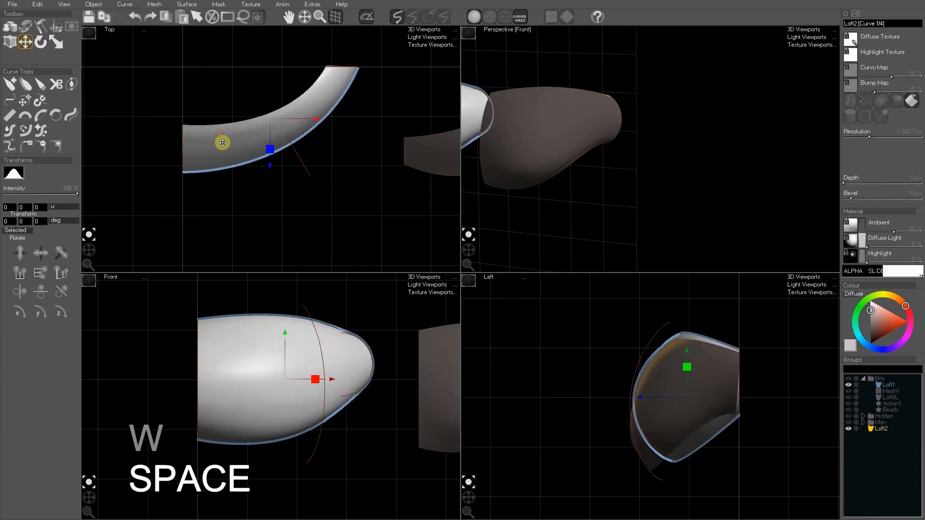
Reposition the first three curves in the Top view, setting the first one back and tilting the second, to form an even arc.
drag(221, 174, 220, 149)
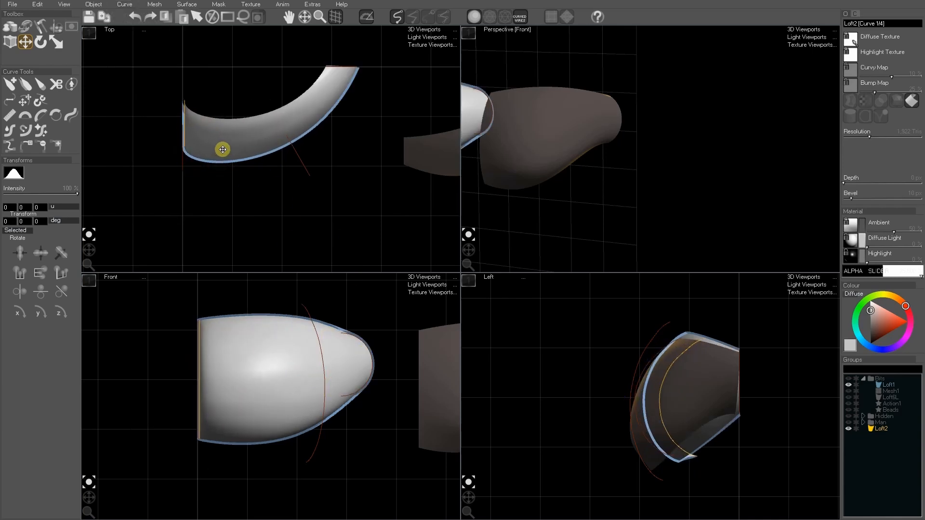
click(184, 165)
drag(202, 181, 237, 188)
key(e)
key(w)
key(w)
drag(314, 169, 326, 151)
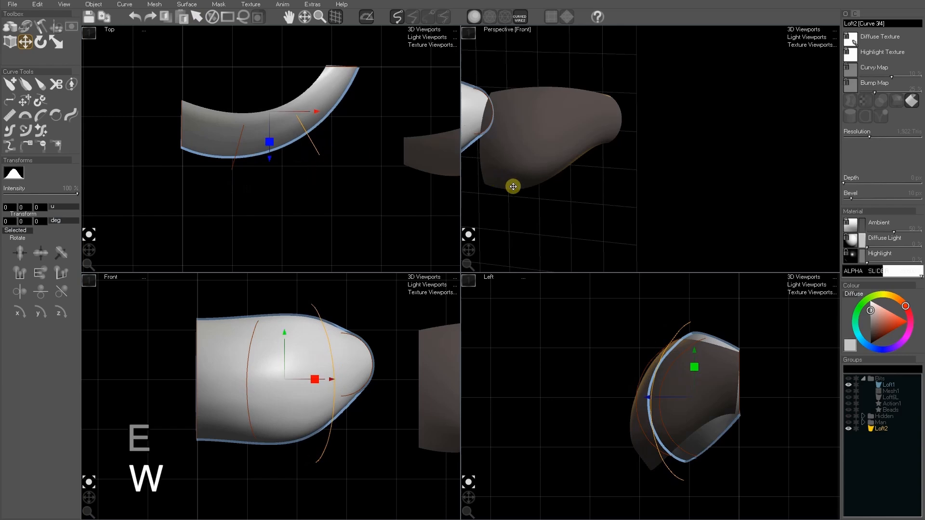
Scale down the first curve and enlarge the second curve to round out the surface near its starting edge.
middle_drag(512, 185, 689, 201)
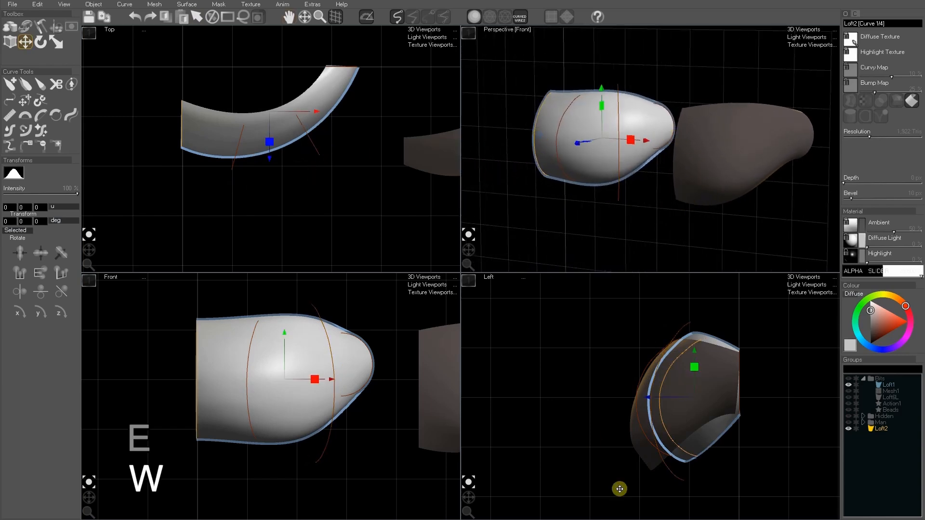
key(r)
click(690, 358)
mouse_move(697, 361)
mouse_down()
mouse_move(695, 368)
mouse_move(691, 346)
mouse_move(700, 340)
mouse_move(711, 369)
mouse_up()
click(677, 352)
drag(329, 363, 330, 406)
key(w)
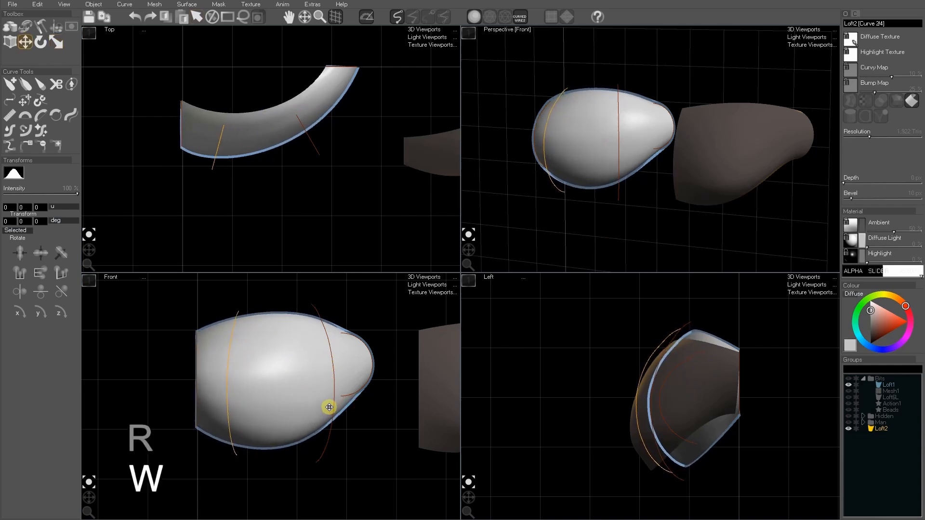
Shift the third curve slightly inward, scale it a little smaller, and deselect the loft.
click(331, 404)
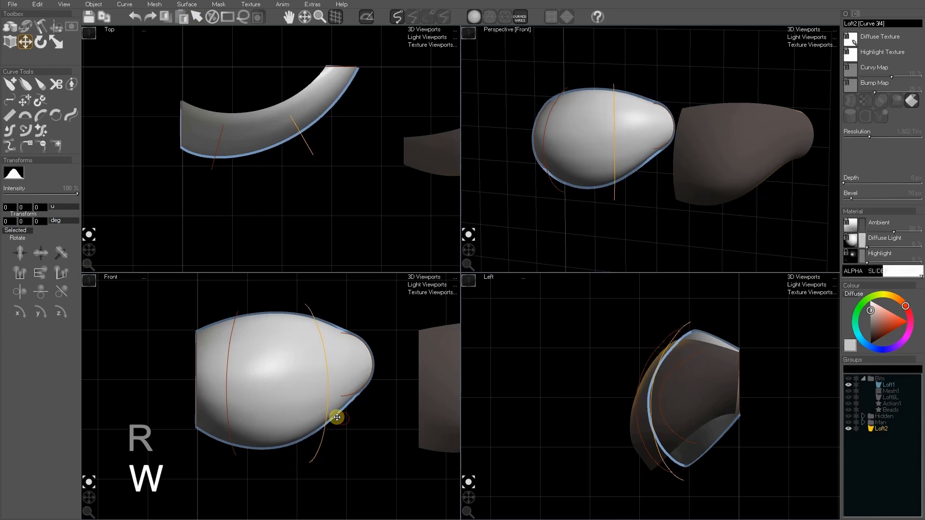
key(r)
drag(287, 342, 286, 345)
key(space)
key(space)
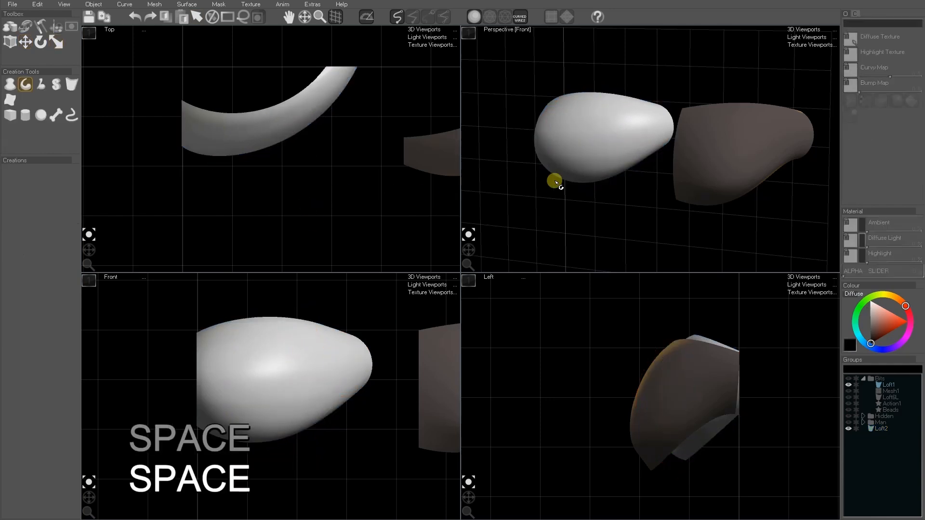
Inspect the new loft up close in the Perspective view and reselect it to show its curves.
drag(472, 258, 470, 249)
drag(617, 170, 663, 173)
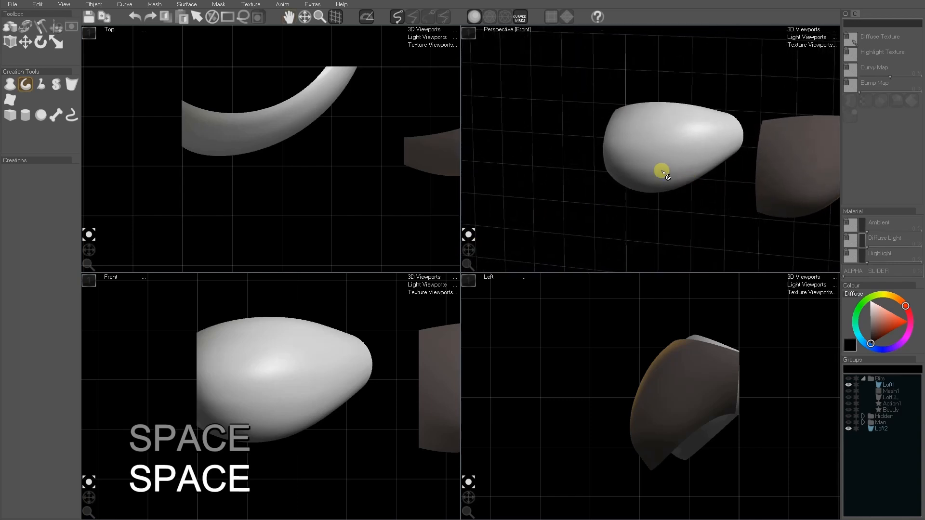
scroll(664, 172, up, 3)
right_drag(677, 165, 670, 170)
click(645, 150)
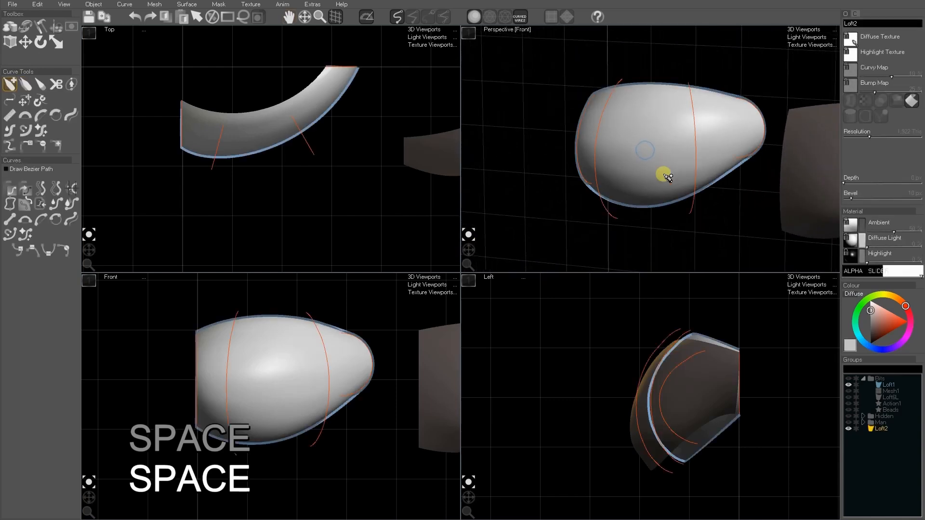
Isolate the Loft6L reference piece, examine its profile curves, and deselect it.
drag(470, 252, 468, 251)
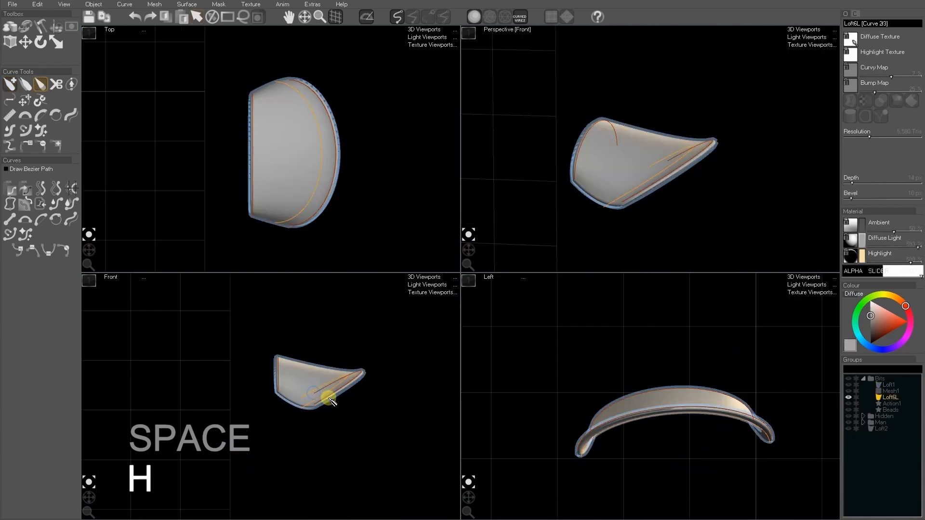
click(343, 411)
click(280, 385)
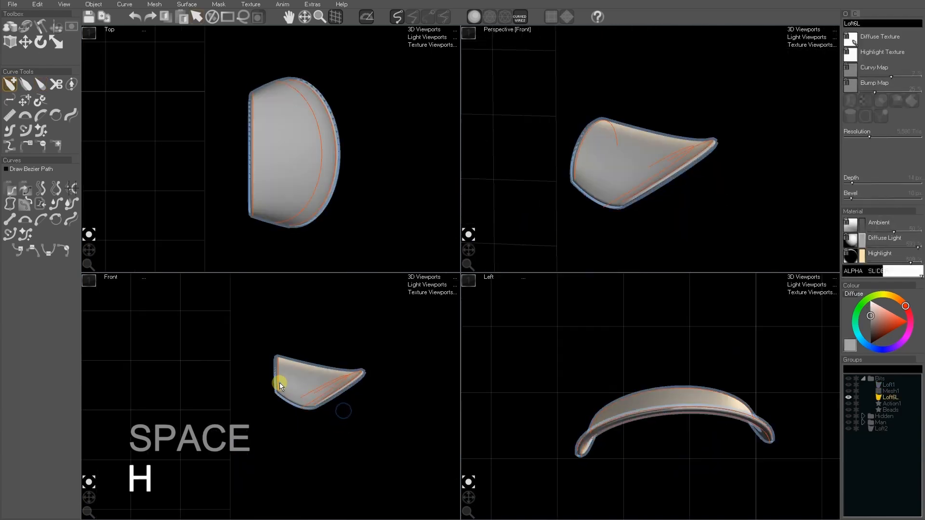
key(space)
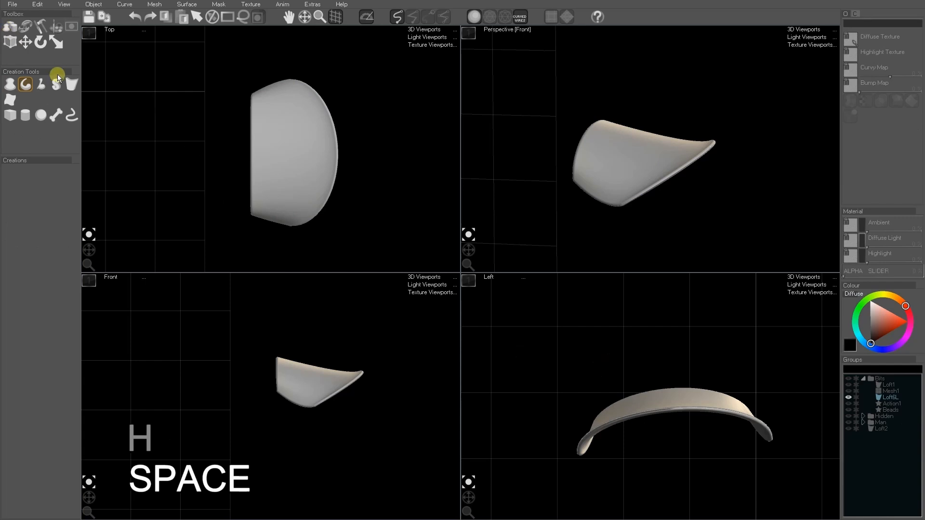
Draw a new loft curve above the reference in the Left view, convert it to a simple arc, and flatten it vertically.
click(71, 85)
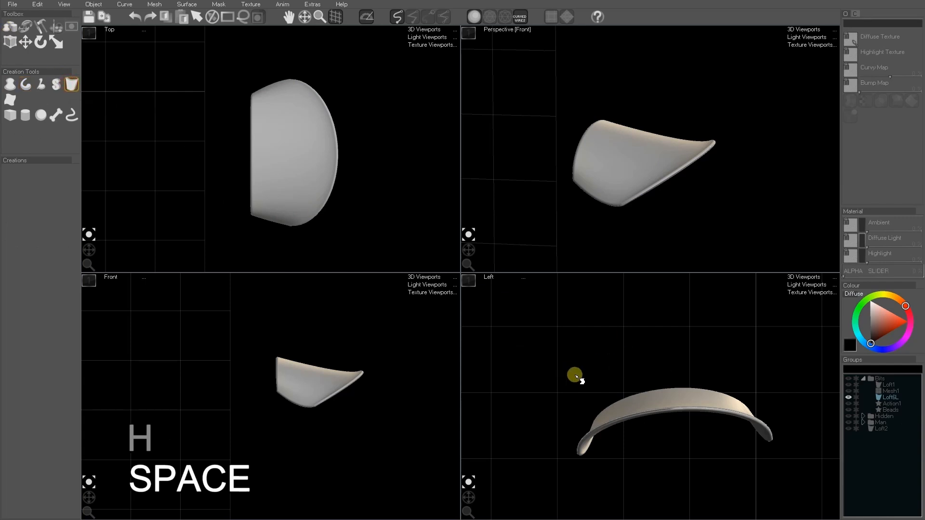
mouse_move(597, 354)
mouse_down()
mouse_move(694, 320)
mouse_move(773, 379)
mouse_up()
click(587, 351)
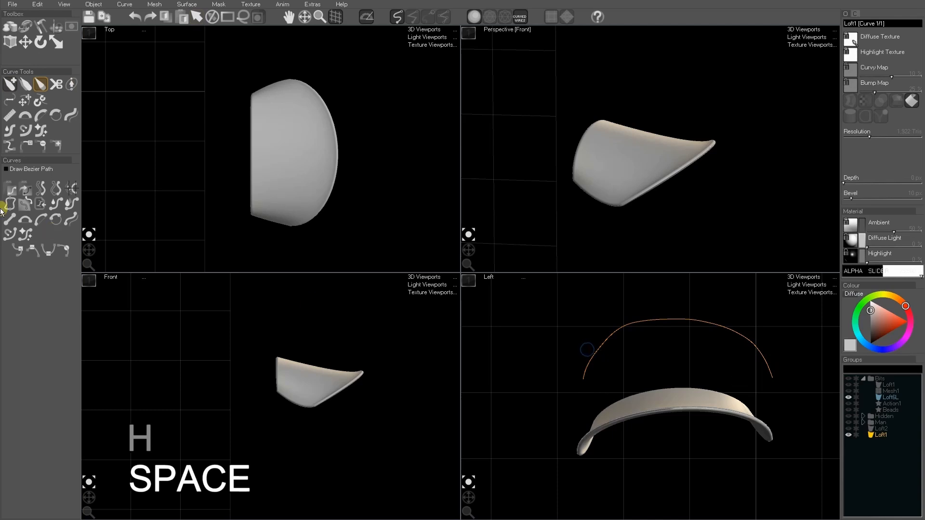
click(24, 222)
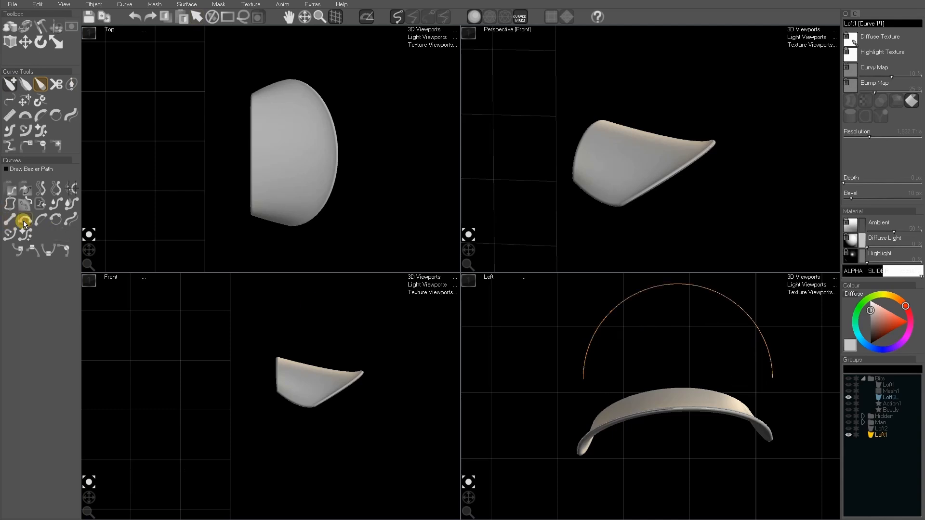
key(e)
key(r)
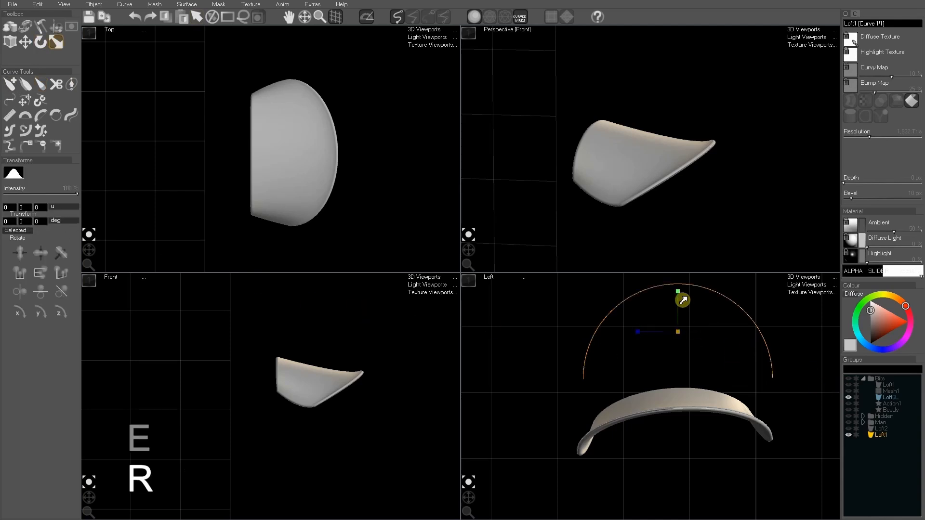
drag(682, 299, 683, 307)
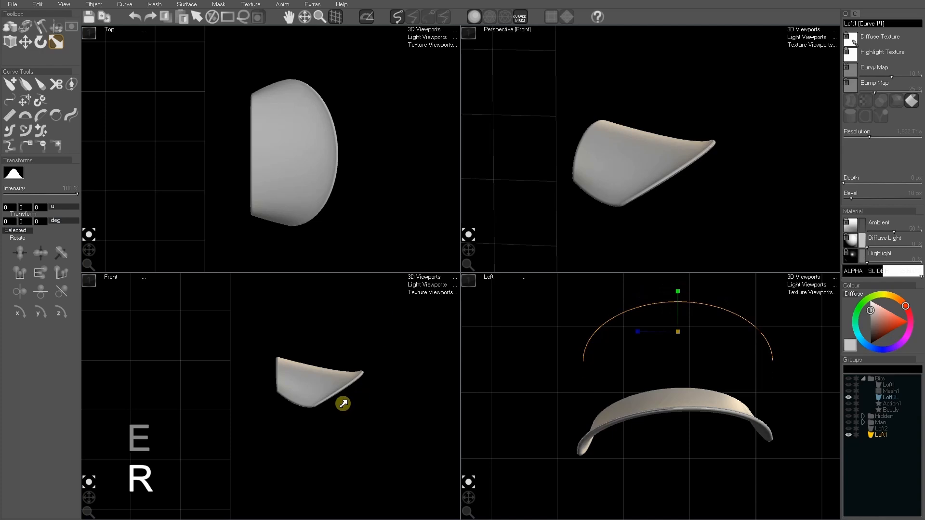
Duplicate the arc curve in the Front view, move the copy away from the first, and rotate it to a slant.
middle_drag(207, 384, 246, 393)
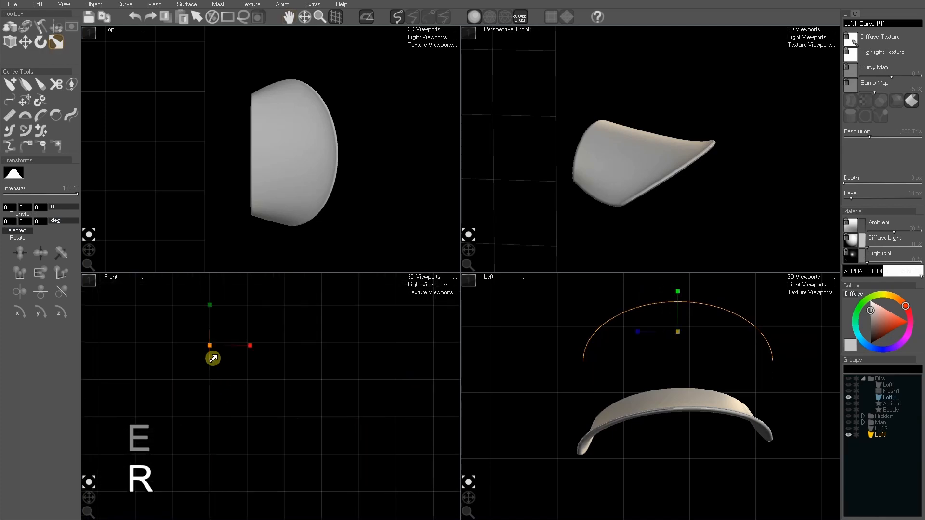
middle_drag(215, 360, 250, 391)
scroll(250, 391, up, 2)
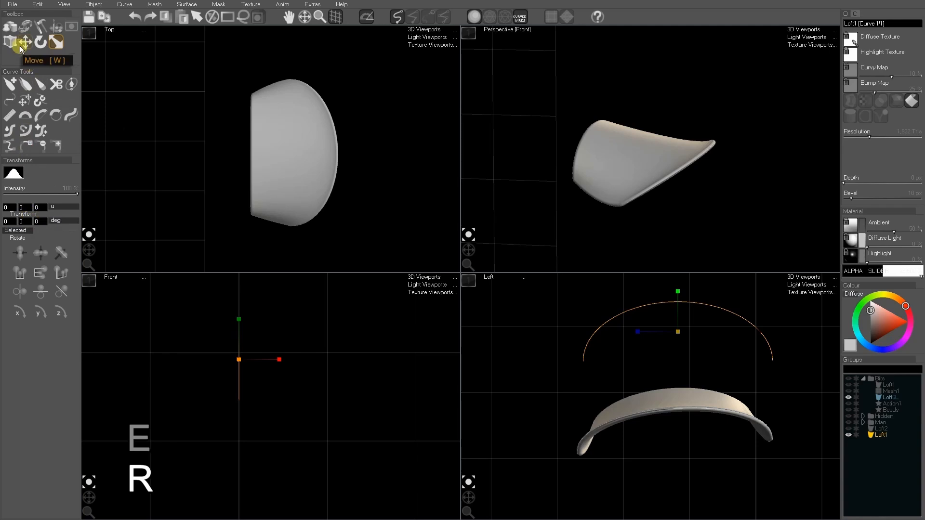
click(26, 31)
key(w)
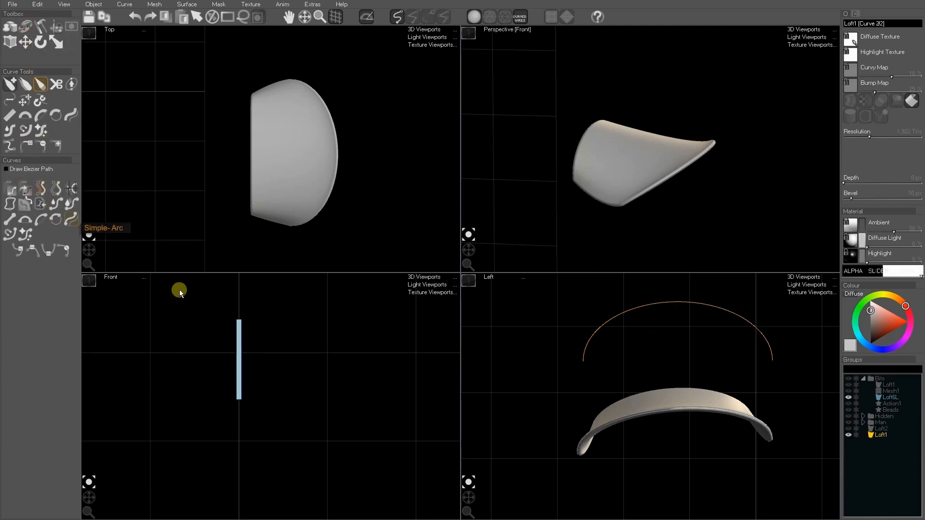
drag(251, 397, 341, 409)
key(e)
key(w)
drag(409, 412, 374, 410)
Add a third curve beyond the slanted one in the Front view and adjust the positions and tilt to form the flared end.
click(27, 24)
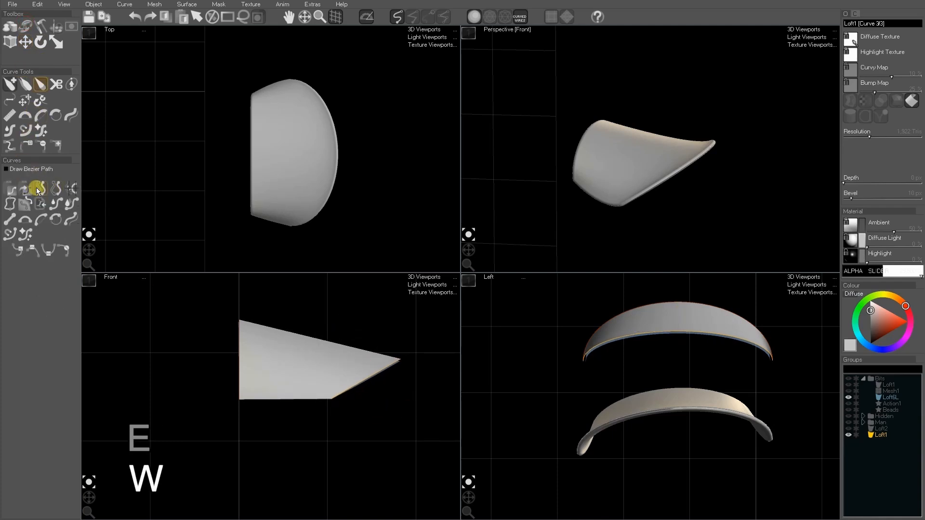
key(w)
mouse_move(357, 411)
mouse_down()
mouse_move(407, 399)
mouse_move(368, 402)
mouse_up()
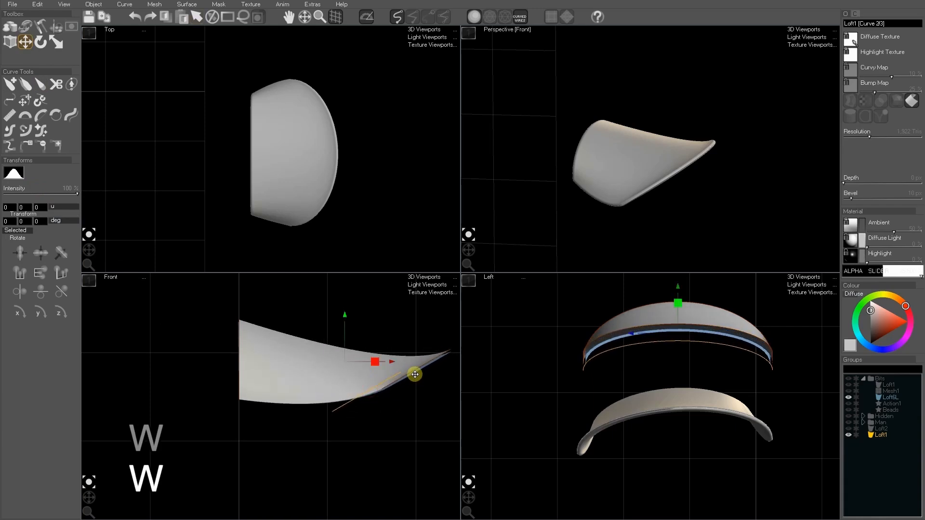
drag(416, 374, 401, 383)
key(e)
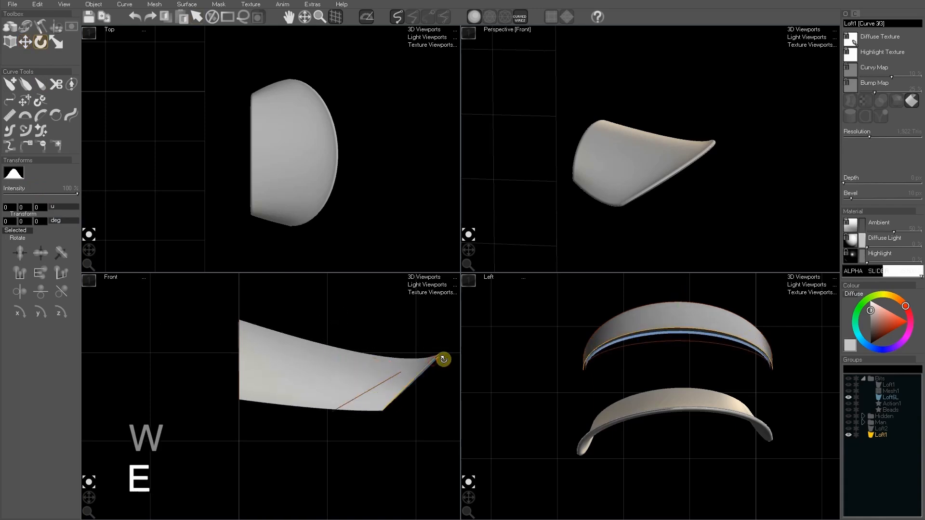
Scale the first and middle curves narrower in the Top view so the loft flares toward its far end.
scroll(327, 186, down, 4)
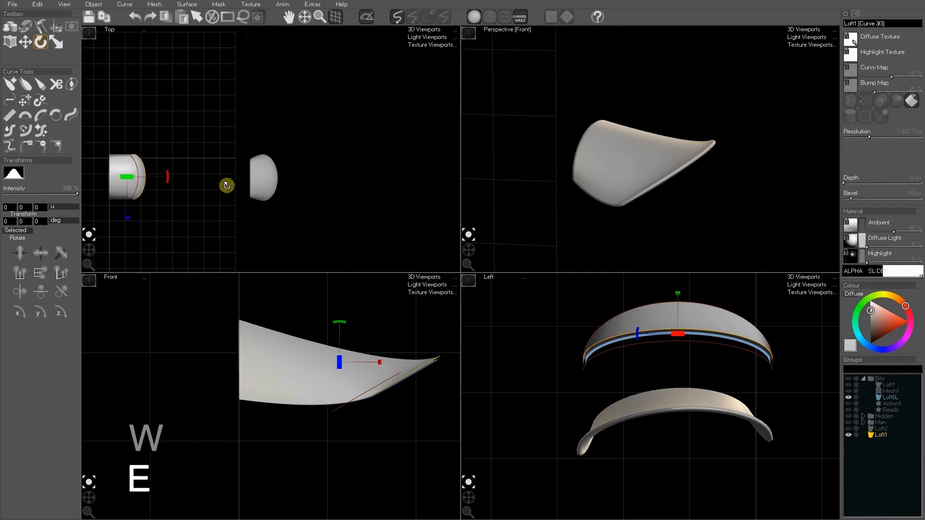
middle_drag(187, 193, 347, 198)
scroll(297, 181, up, 3)
key(r)
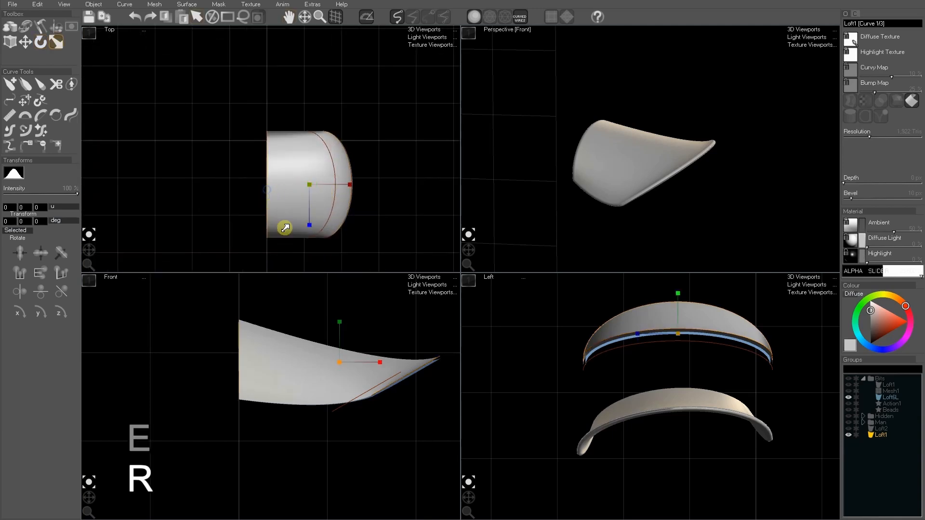
drag(308, 230, 314, 215)
click(333, 213)
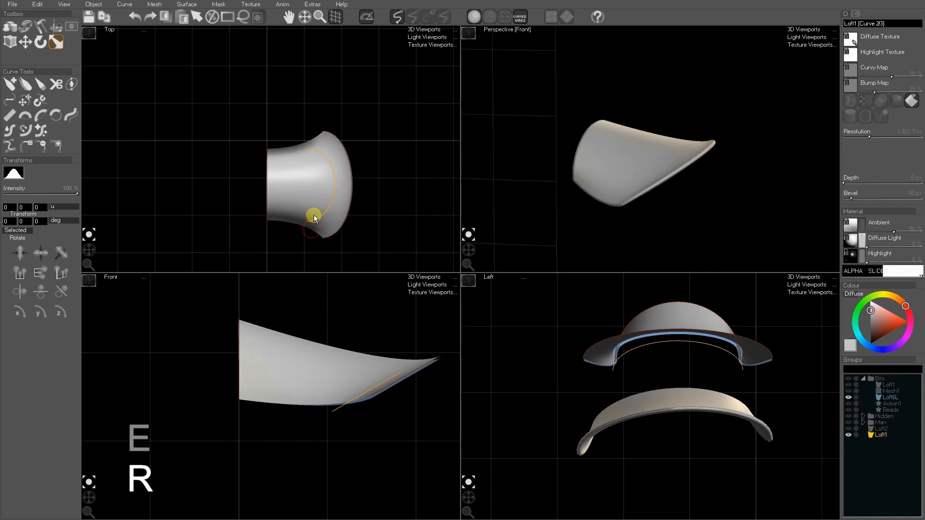
Check the flared loft in the Perspective view and move its middle curve slightly upward in the Front view.
key(space)
key(space)
mouse_move(471, 255)
mouse_down()
mouse_move(467, 244)
mouse_move(477, 247)
mouse_up()
click(625, 161)
click(55, 41)
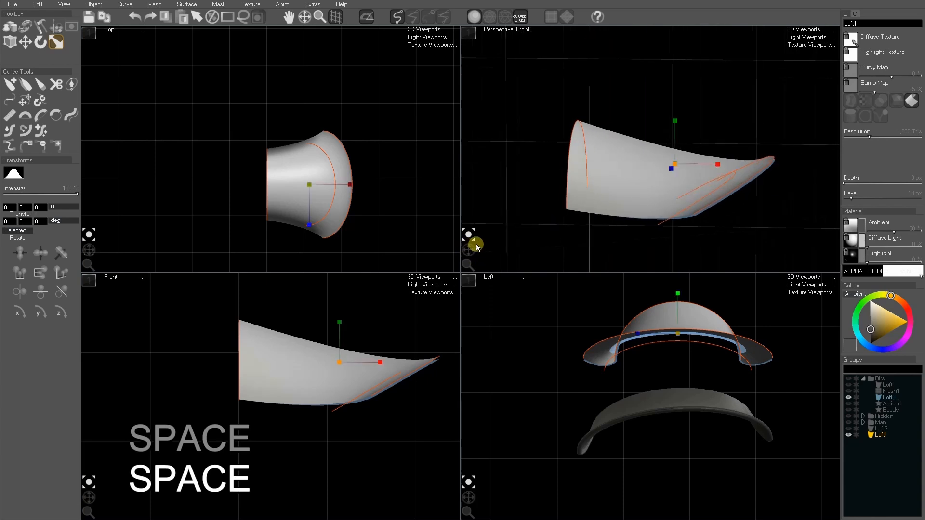
click(687, 206)
key(w)
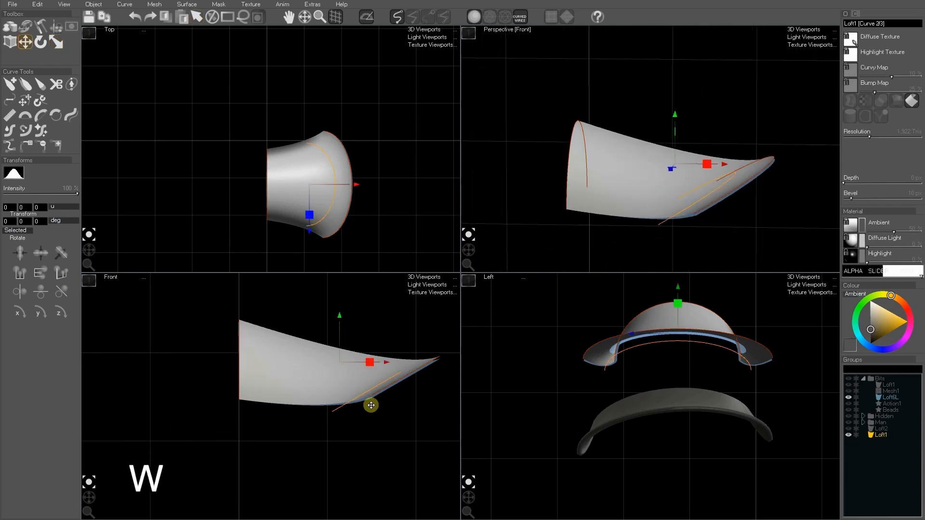
mouse_move(320, 436)
mouse_down()
mouse_move(332, 360)
mouse_move(382, 382)
mouse_move(230, 359)
mouse_move(227, 425)
mouse_move(194, 442)
mouse_move(326, 435)
mouse_move(331, 446)
mouse_move(320, 431)
mouse_move(299, 441)
mouse_move(309, 436)
mouse_up()
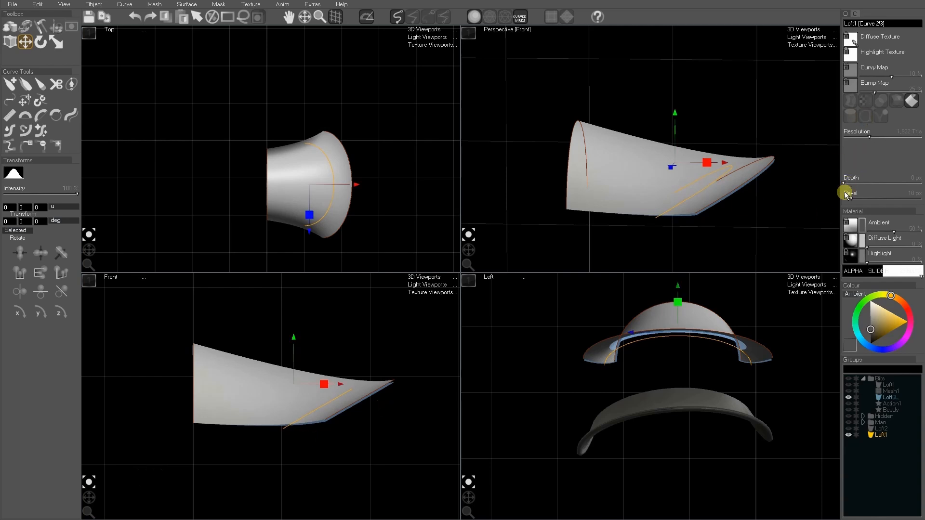
Thicken the loft with a depth of 25 px and a bevel of 7 px, and select the whole object.
mouse_move(845, 184)
mouse_down()
mouse_move(857, 186)
mouse_move(851, 200)
mouse_move(860, 200)
mouse_move(851, 200)
mouse_move(862, 184)
mouse_move(849, 201)
mouse_move(854, 185)
mouse_move(856, 192)
mouse_up()
click(775, 227)
click(746, 191)
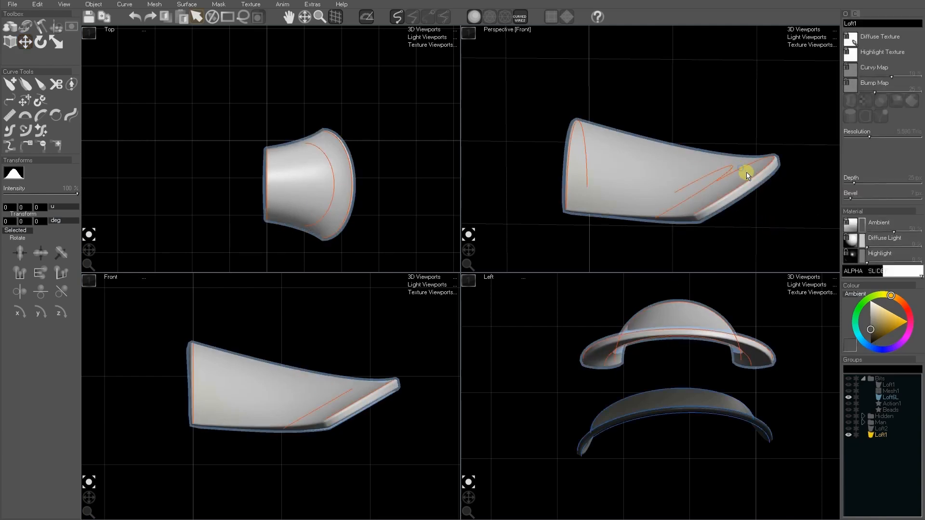
Rotate and move the middle curve in the Front view to try different bends, finishing with it slanted near the lower edge.
key(e)
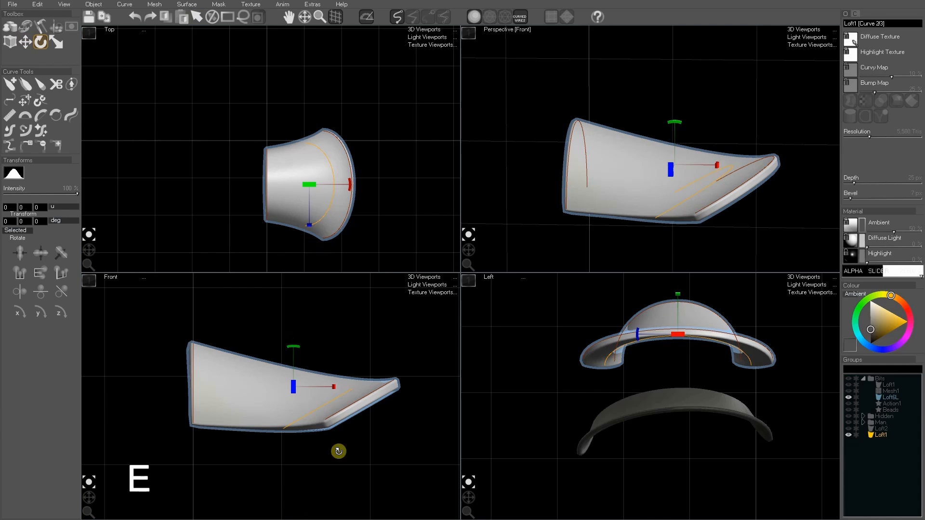
key(w)
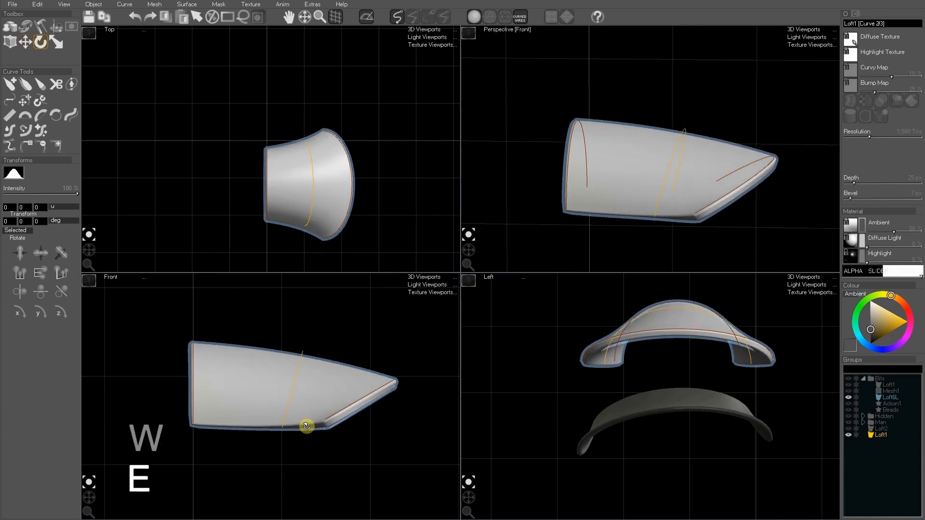
key(w)
drag(303, 428, 268, 419)
key(e)
key(w)
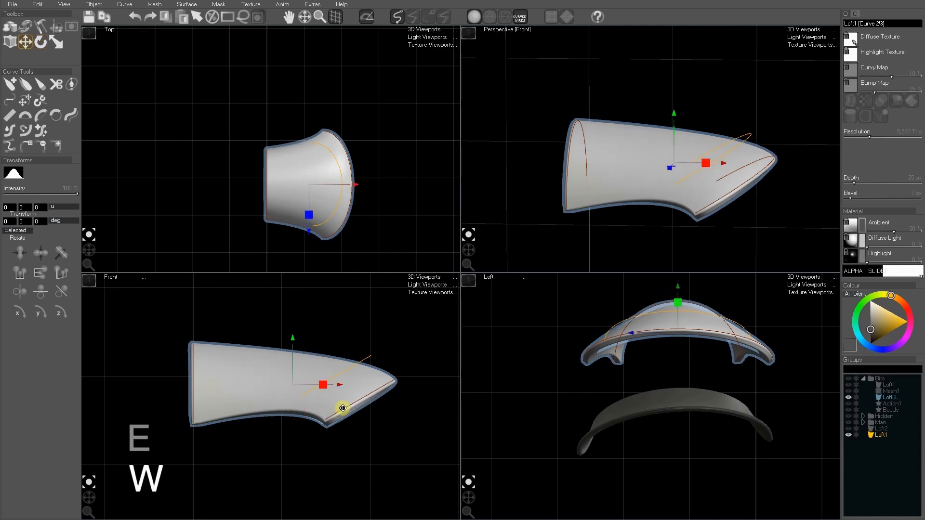
drag(342, 408, 312, 438)
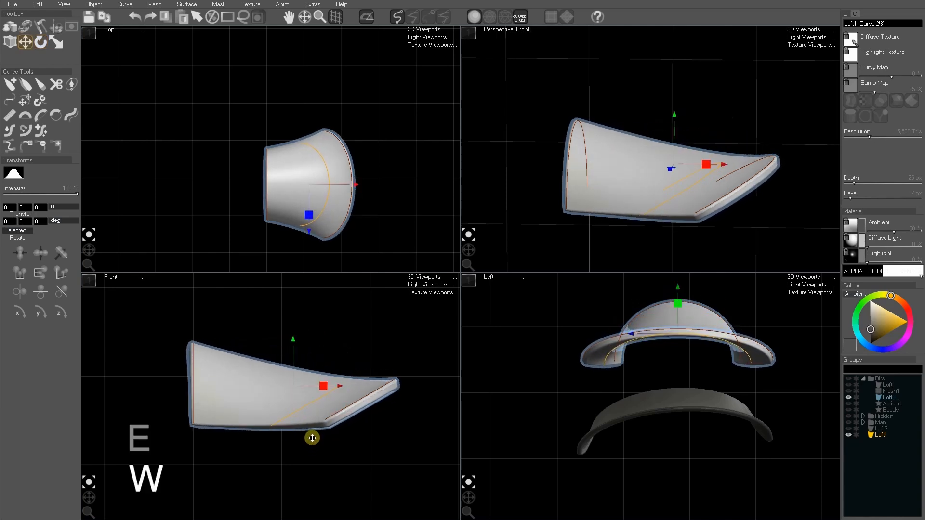
key(space)
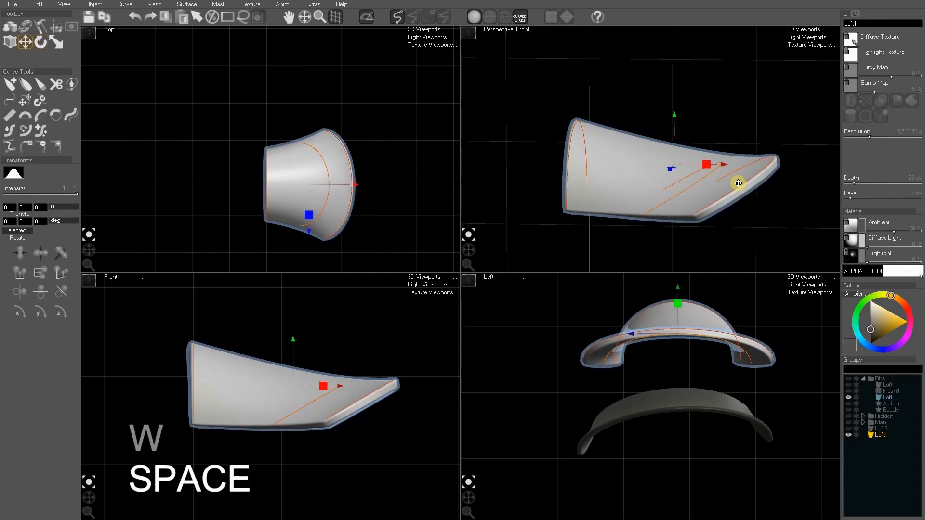
click(753, 188)
key(space)
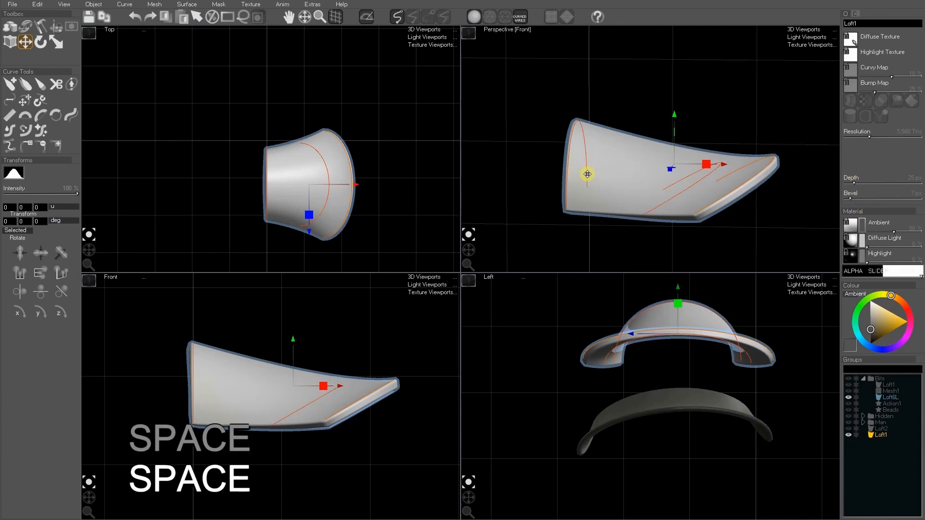
Duplicate the loft, hide the original, and set the copy's depth to 0 px.
key(ctrl+d)
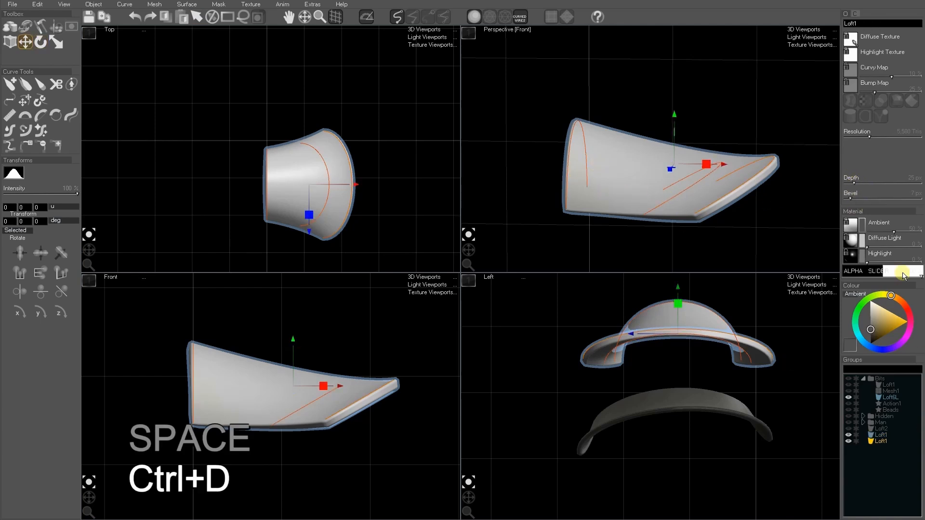
click(849, 435)
click(882, 441)
drag(857, 188, 847, 187)
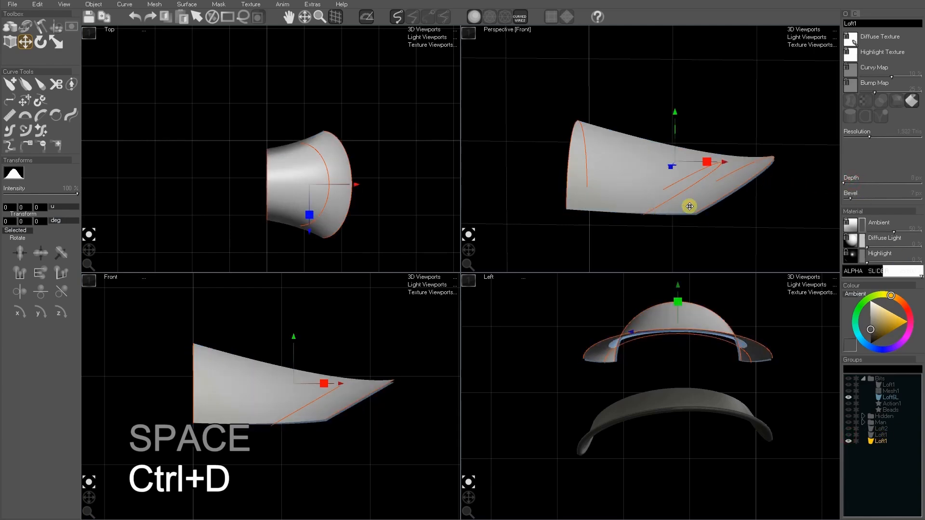
Generate a line around the thin loft's border edges and deselect it.
drag(469, 250, 471, 248)
key(space)
click(635, 166)
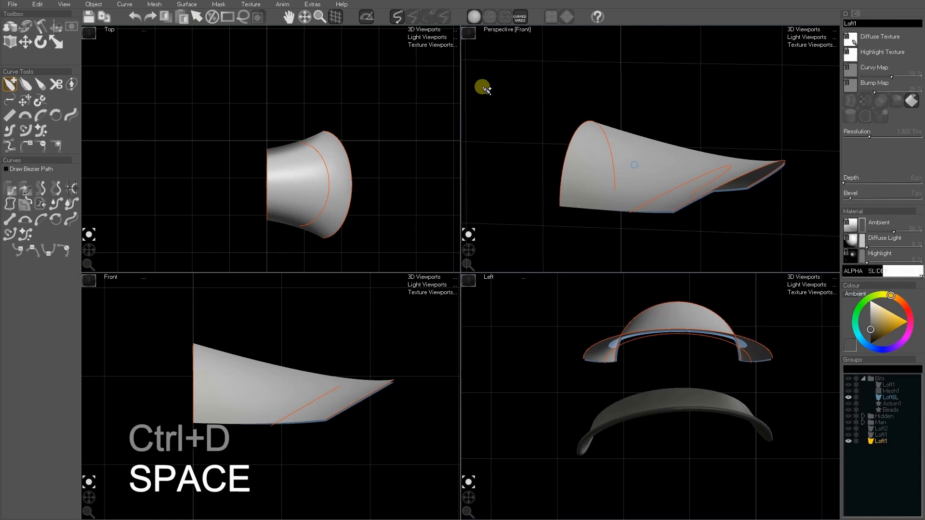
click(318, 6)
click(324, 45)
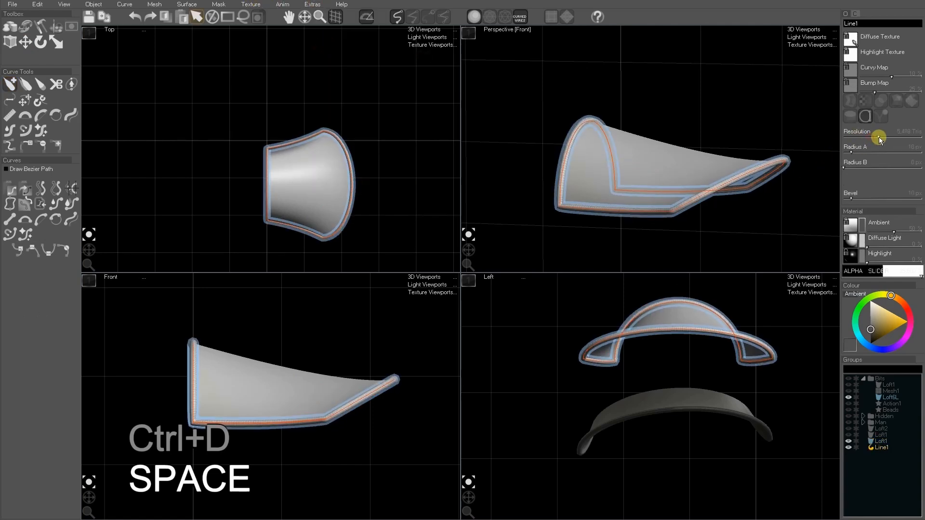
key(space)
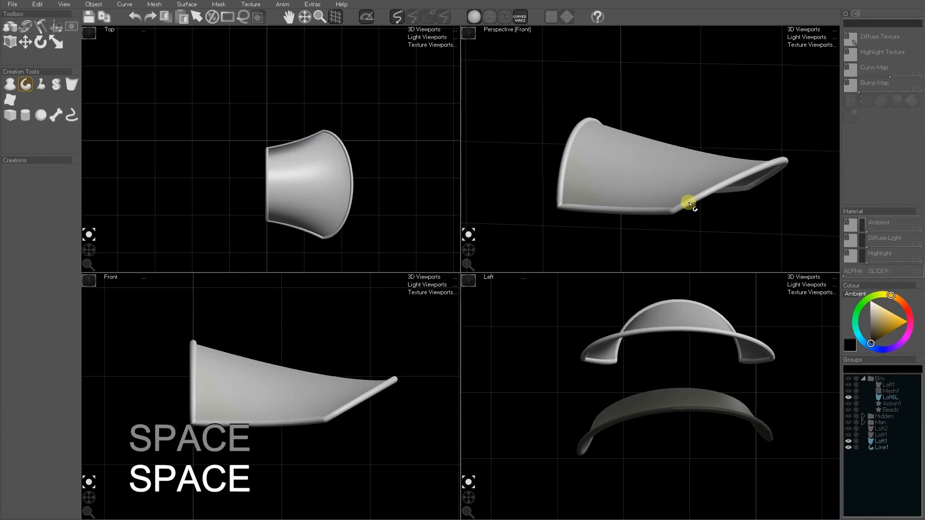
Duplicate the border line, then offset and scale the copy to form a second trim just inside the first.
click(689, 202)
key(ctrl+d)
key(r)
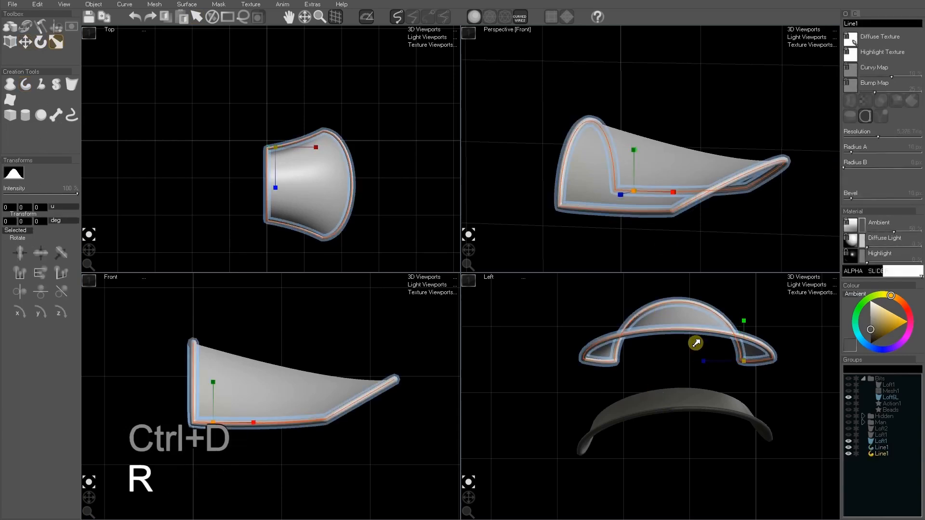
key(e)
key(r)
key(w)
drag(691, 348, 690, 344)
key(r)
drag(357, 372, 328, 378)
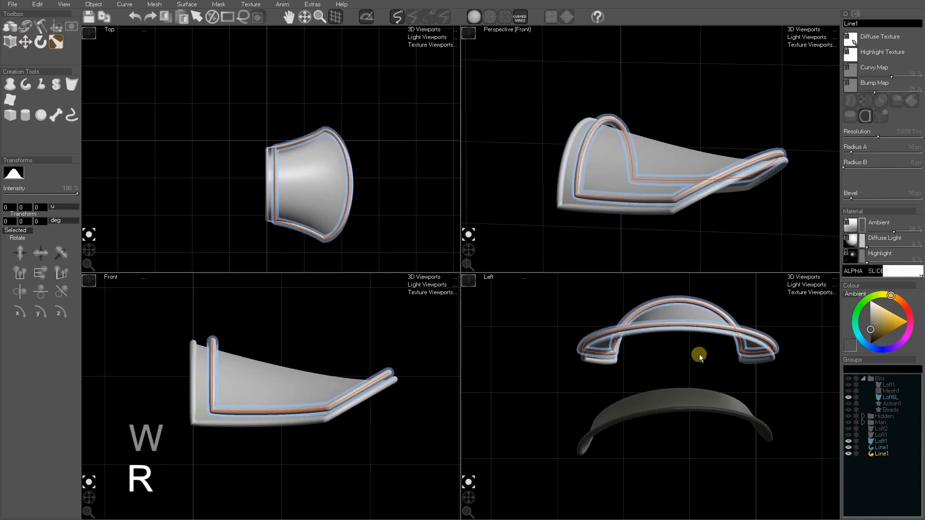
key(space)
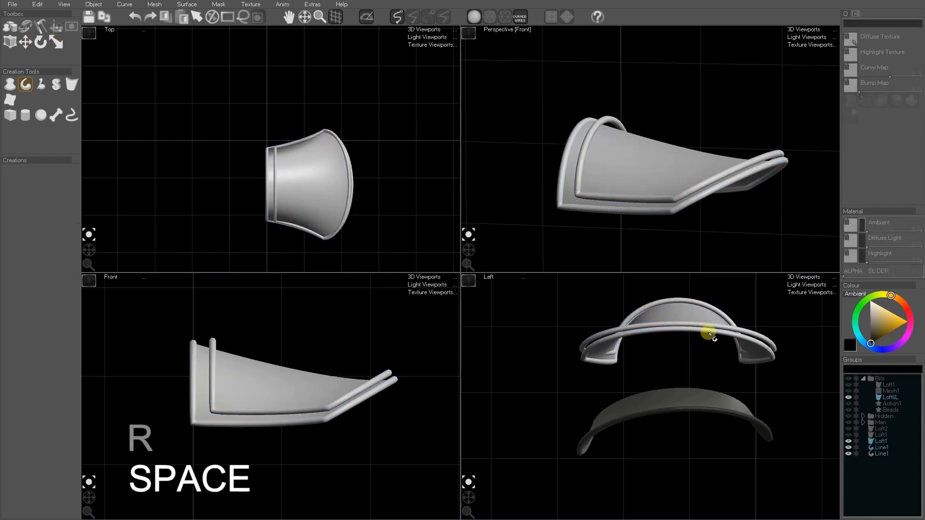
Select the outer trim line around the loft's border and hide it.
click(658, 162)
key(space)
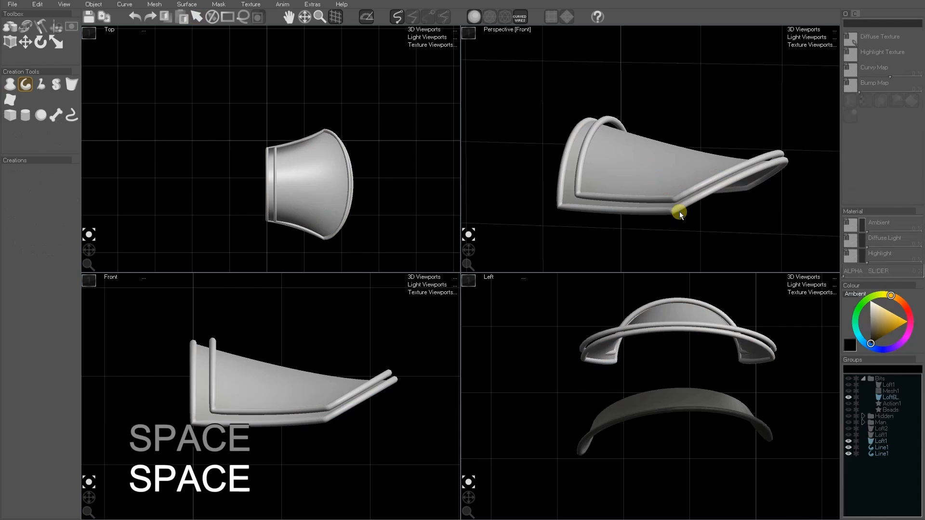
click(679, 212)
key(h)
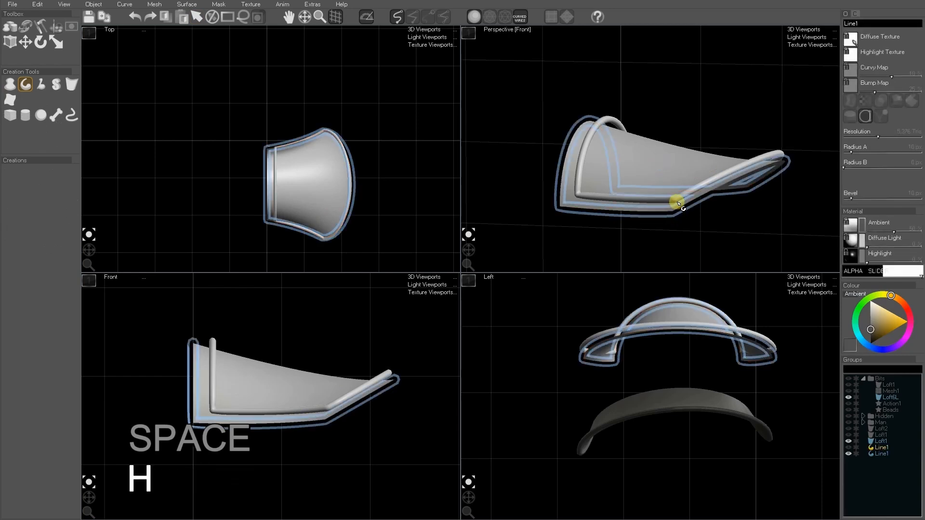
Thicken the visible thin loft by setting its depth to 25 px, and deselect it.
key(space)
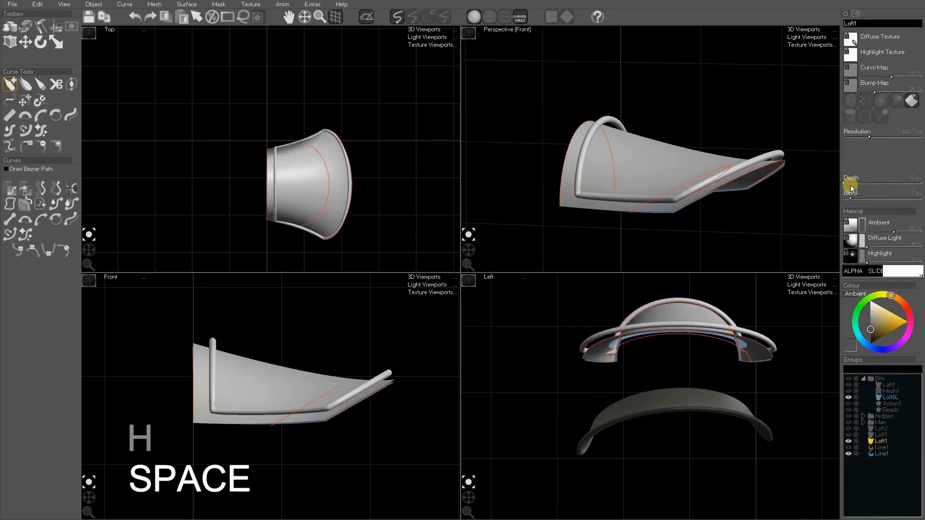
drag(851, 188, 854, 186)
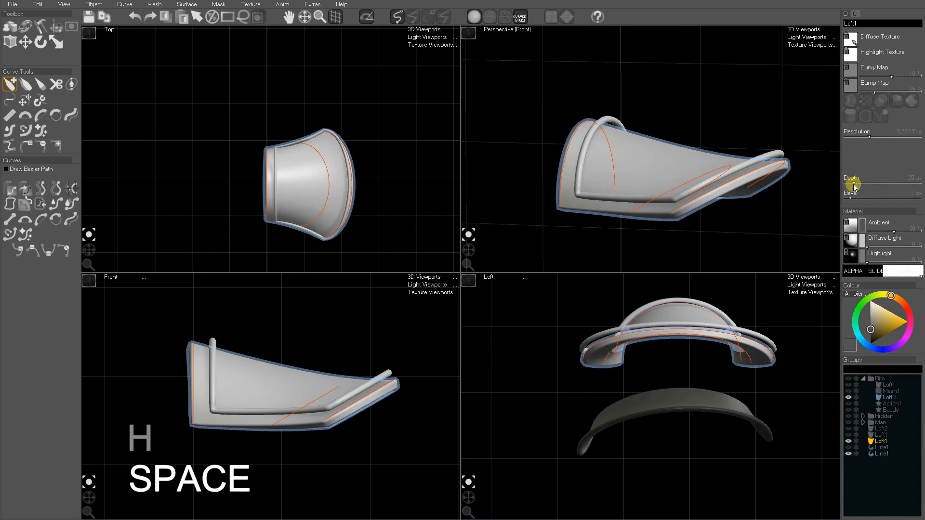
key(space)
Hide the remaining inner trim line so that only the thickened loft is left there.
middle_drag(689, 175, 656, 188)
scroll(665, 187, down, 5)
middle_drag(654, 148, 673, 205)
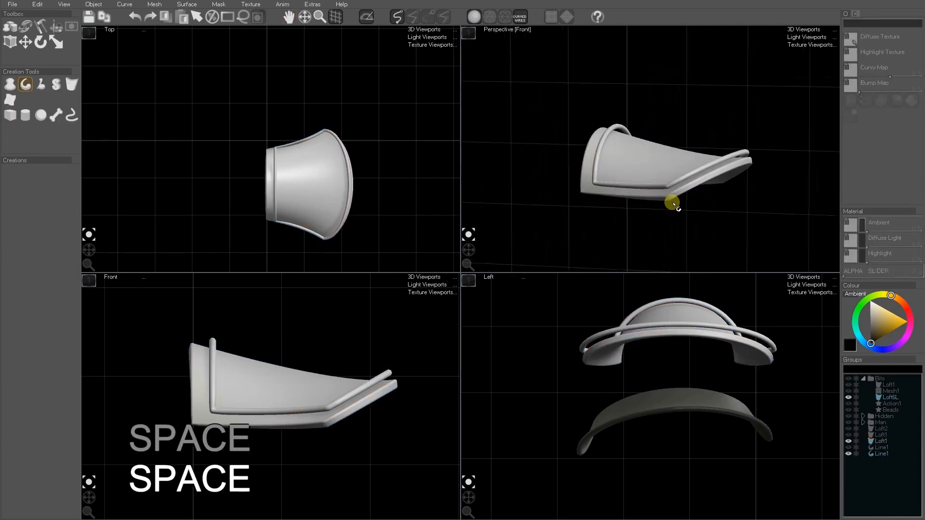
click(671, 187)
key(h)
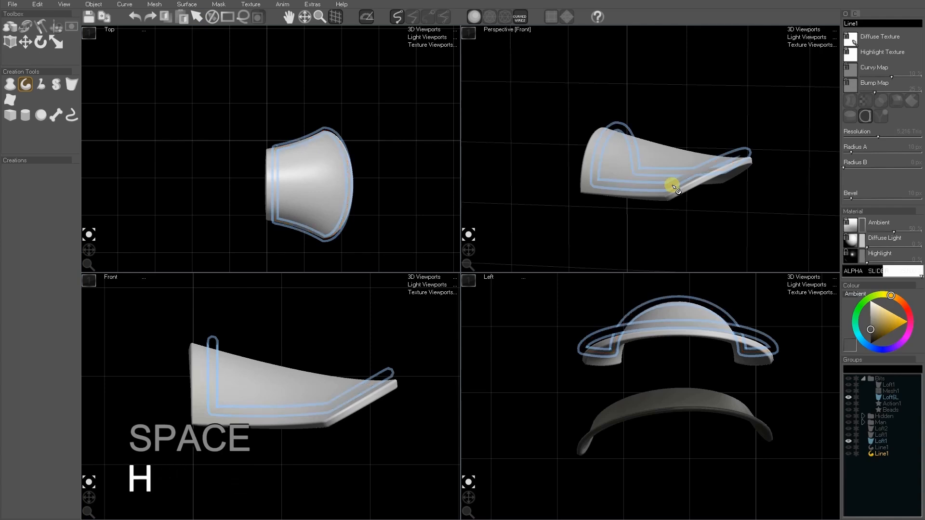
key(space)
Duplicate the thickened loft and raise the copy slightly above the original.
key(space)
click(674, 189)
key(ctrl+d)
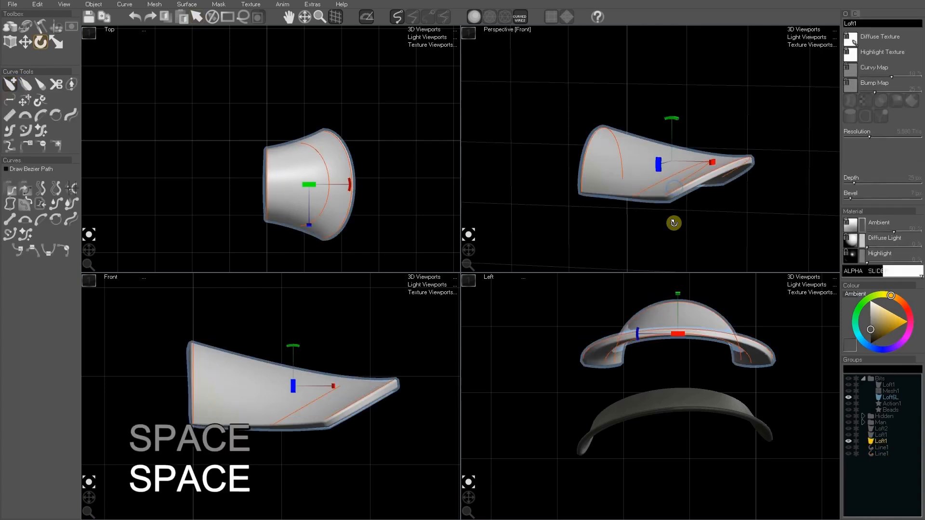
drag(679, 291, 682, 284)
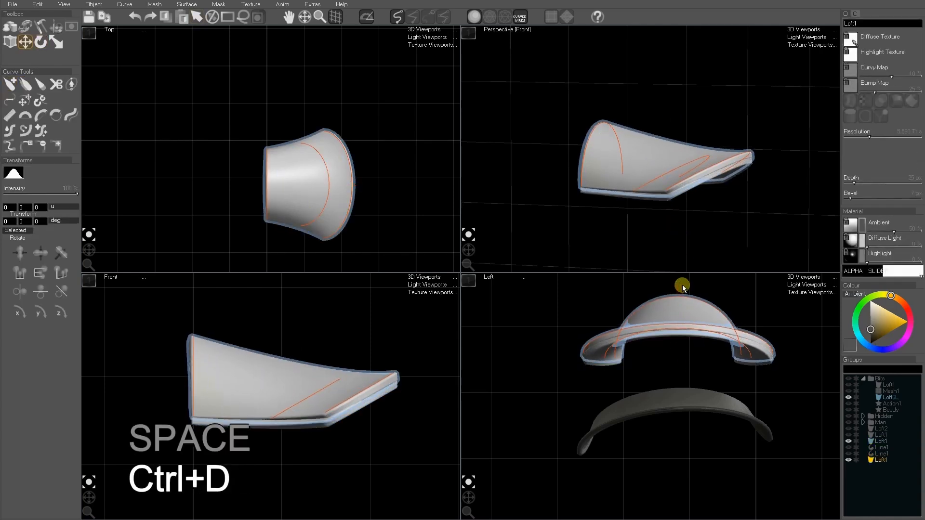
Move the upper copy's first curve inward from the straight end in the Front view and adjust its width.
key(r)
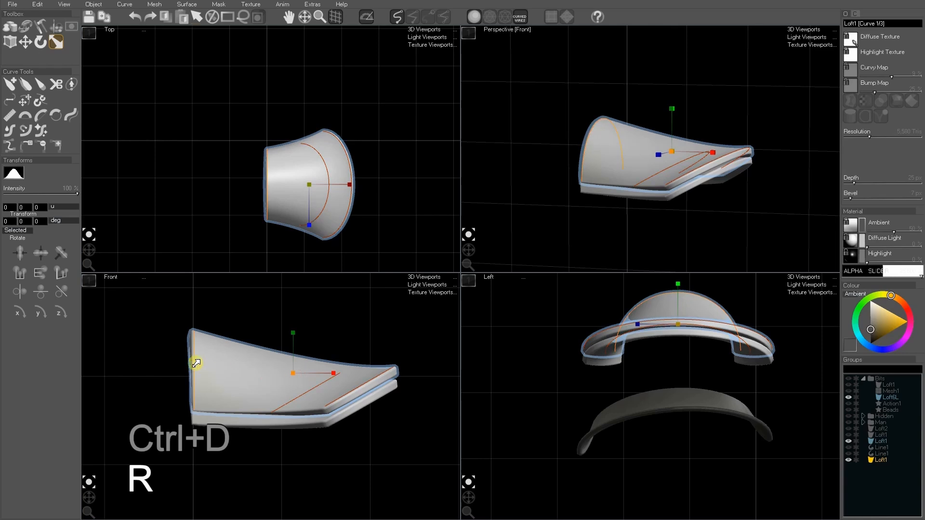
click(196, 363)
key(w)
drag(202, 368, 229, 374)
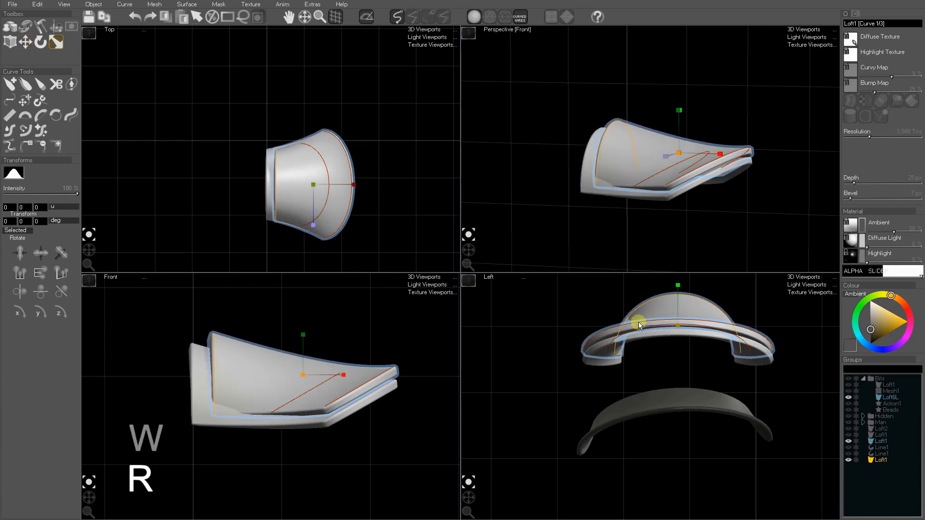
drag(638, 323, 642, 325)
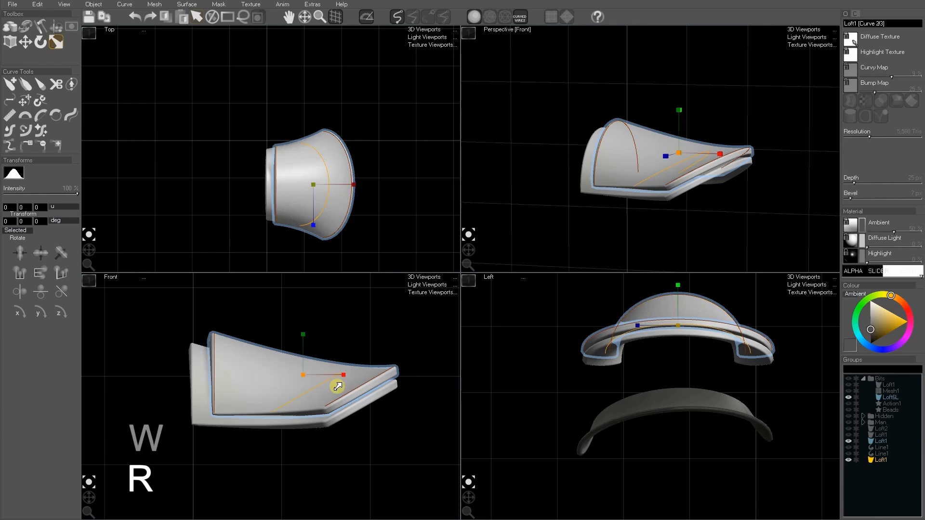
Shorten the upper copy by moving its flared end back in the Front view, and deselect it.
key(w)
click(370, 380)
drag(370, 381, 355, 380)
key(space)
key(space)
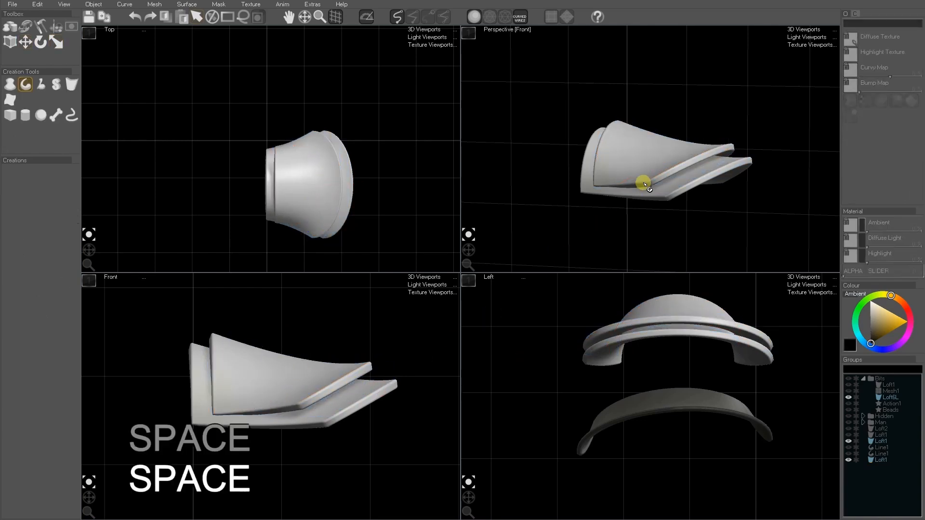
Hide all the objects and start a new loft with a rough open circle drawn in the Top view.
mouse_move(470, 250)
mouse_down()
mouse_move(510, 247)
mouse_move(446, 258)
mouse_move(470, 287)
mouse_move(488, 254)
mouse_up()
key(h)
click(71, 84)
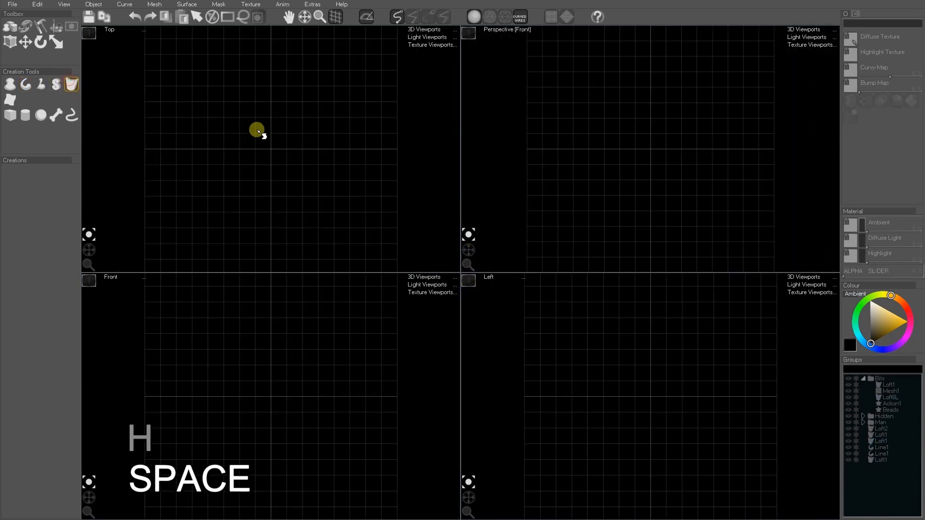
mouse_move(268, 117)
mouse_down()
mouse_move(233, 141)
mouse_move(290, 175)
mouse_move(281, 119)
mouse_up()
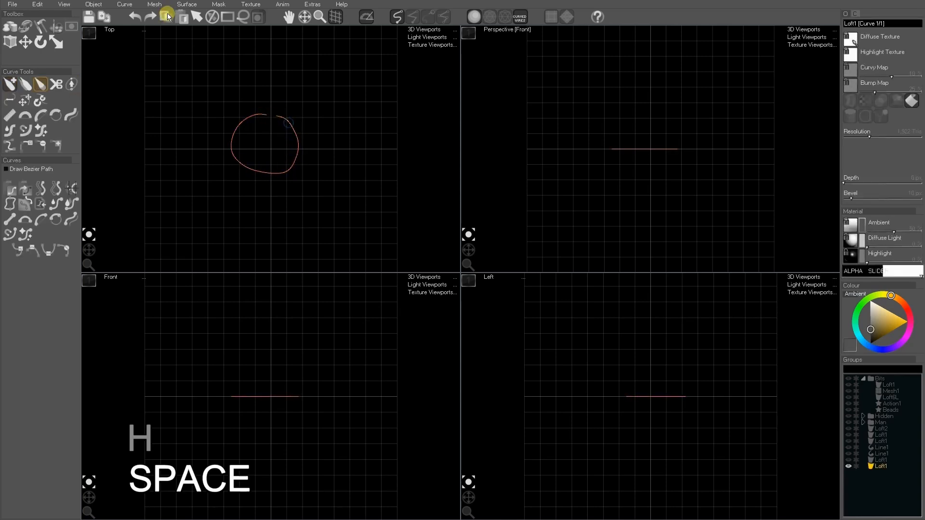
Mirror the rough curve with Mirror X (Left/Right) and redraw it as a circle, keeping the small gap.
click(126, 4)
mouse_move(145, 185)
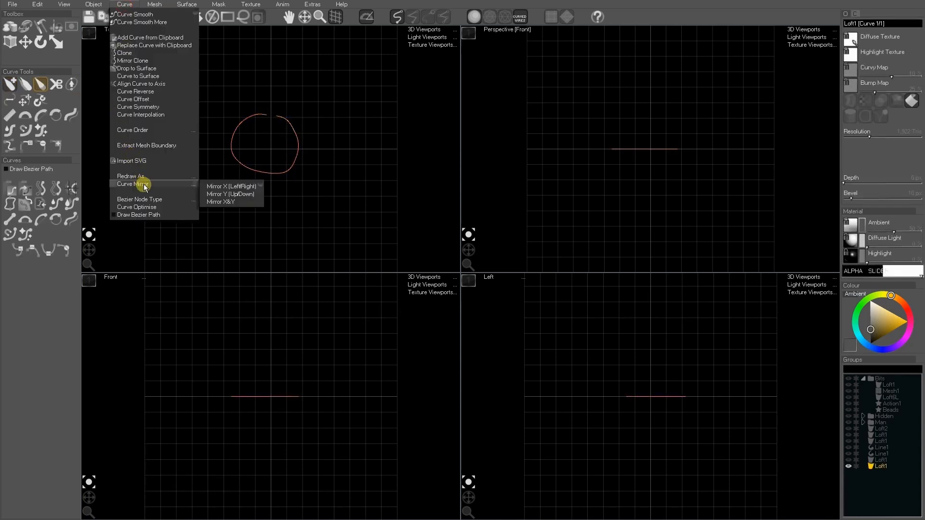
click(222, 186)
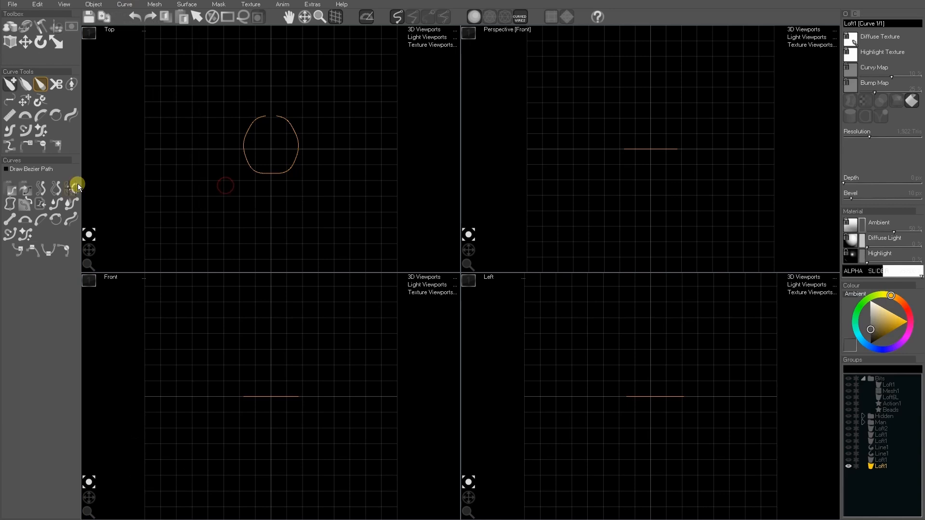
click(54, 222)
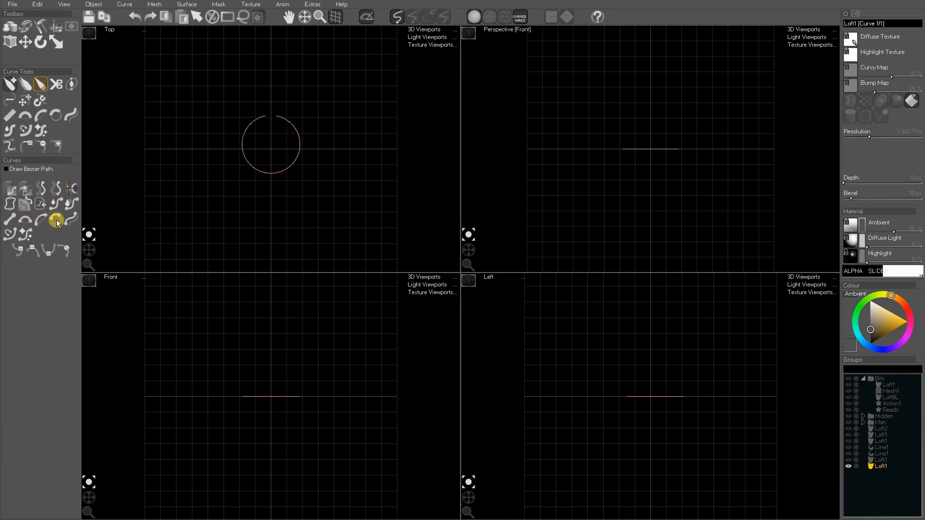
Raise the open circle in the Front view, then clone it and scale the clone up into an outer ring.
key(w)
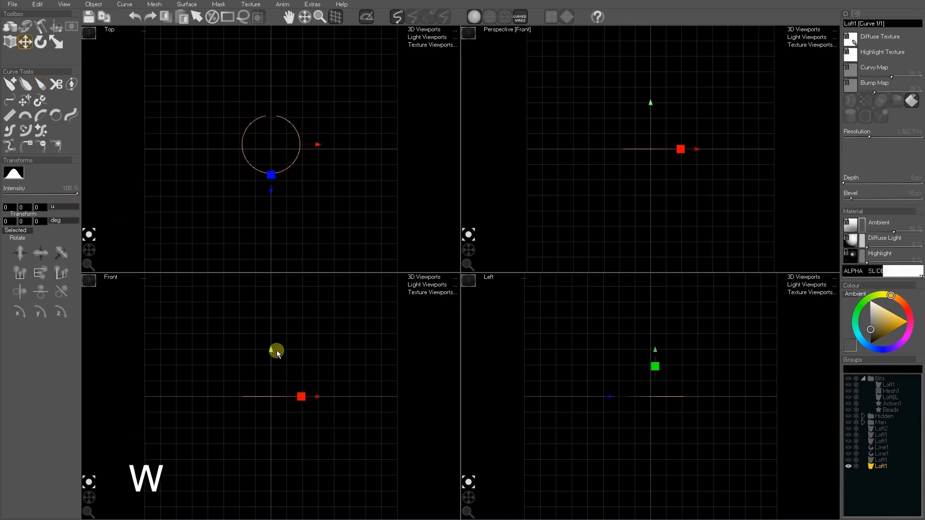
drag(274, 350, 272, 303)
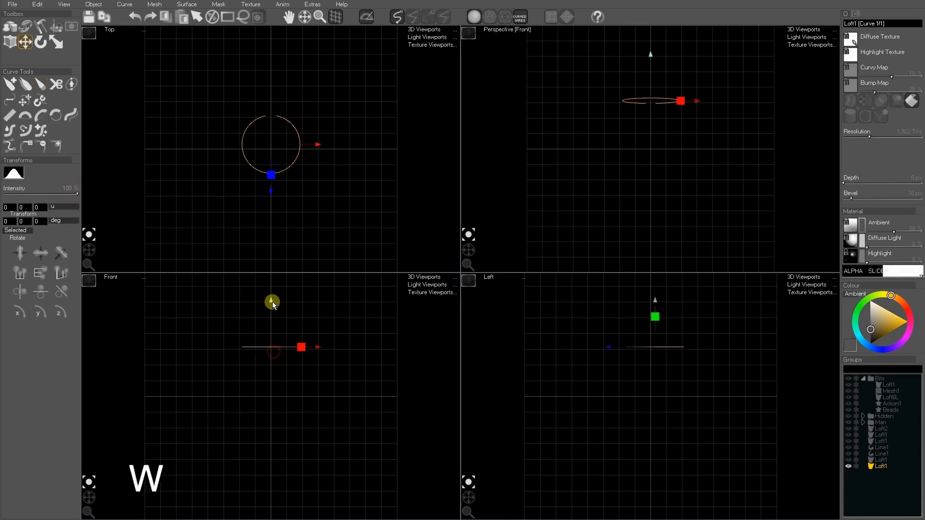
click(27, 26)
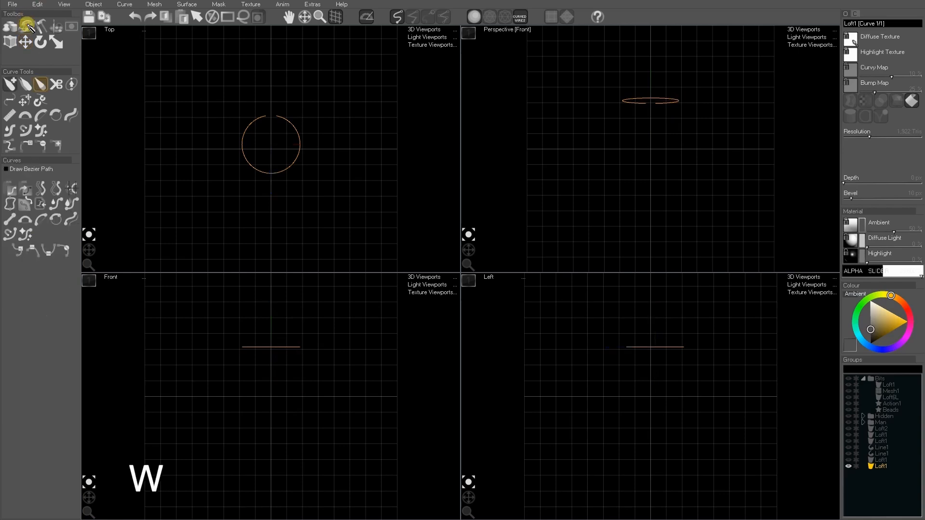
click(43, 189)
key(r)
drag(273, 352, 313, 347)
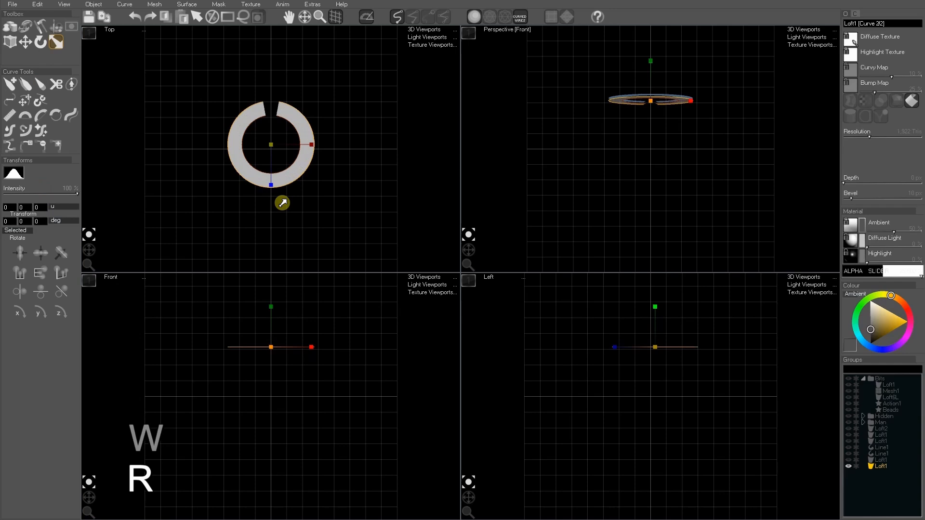
Clone the outer circle and move the clone down in the Front view to form the outer wall.
right_click(300, 158)
right_click(311, 168)
click(124, 6)
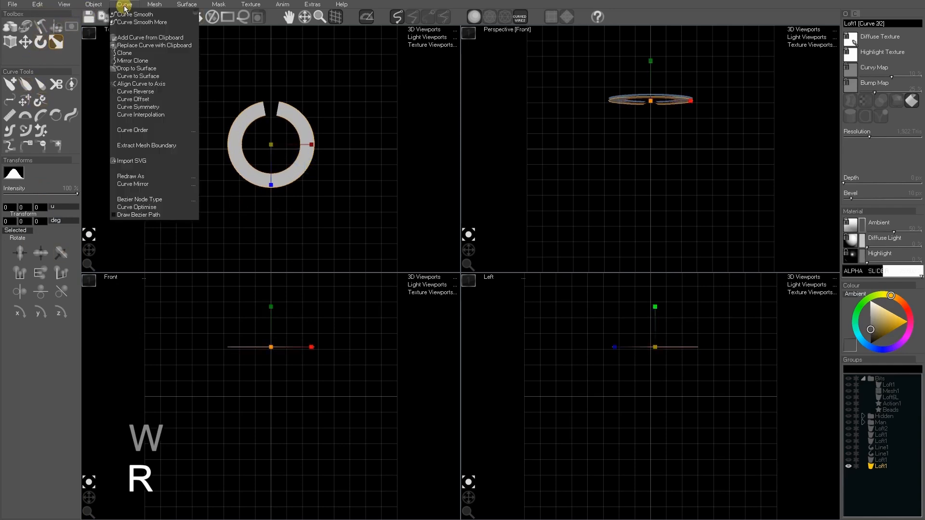
click(128, 52)
key(w)
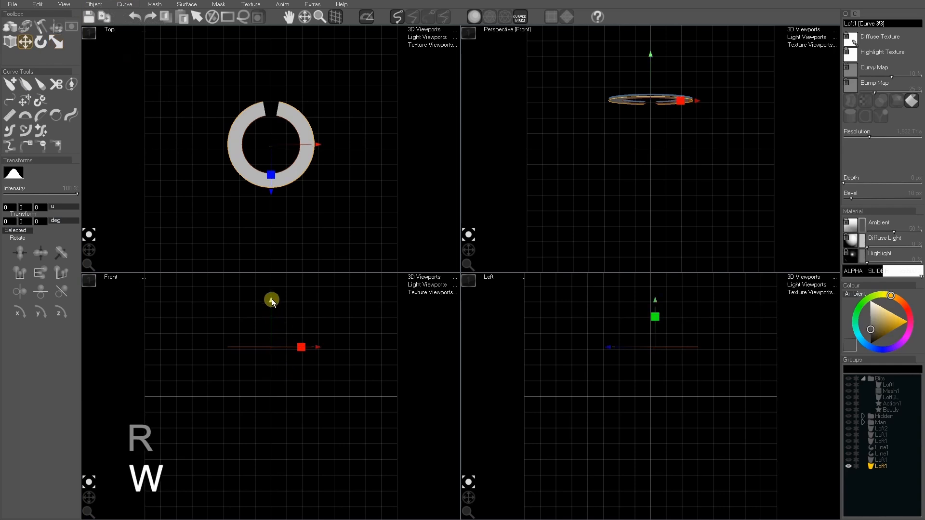
drag(271, 299, 276, 358)
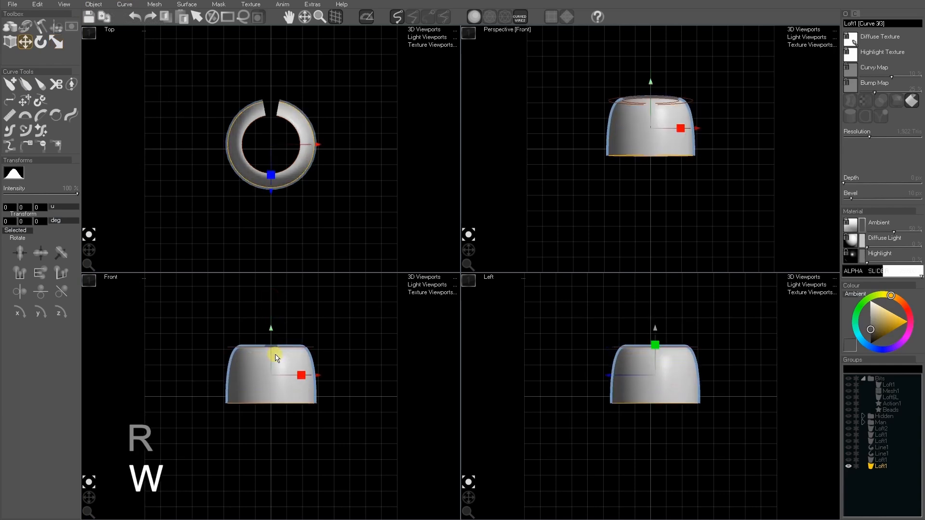
Clone the upper inner circle and move the clone down to the lower edge, curving the wall inward.
click(293, 165)
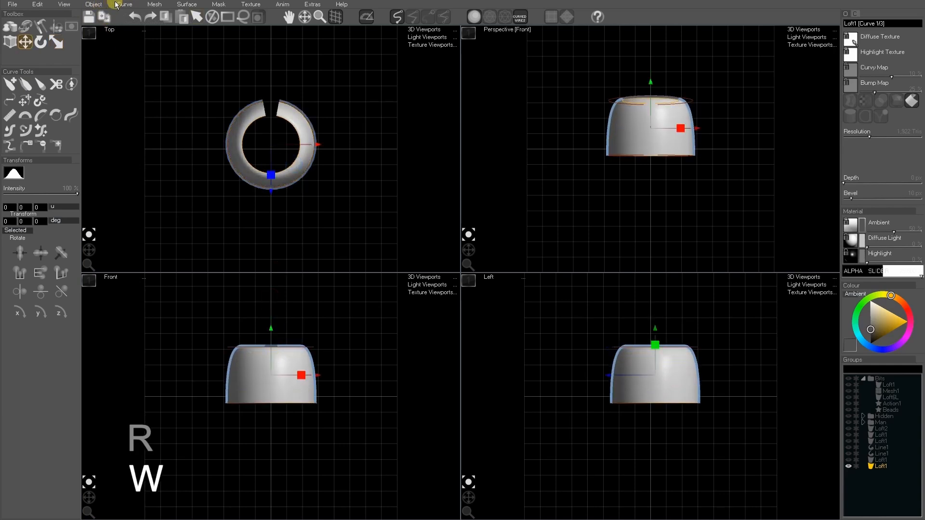
click(24, 29)
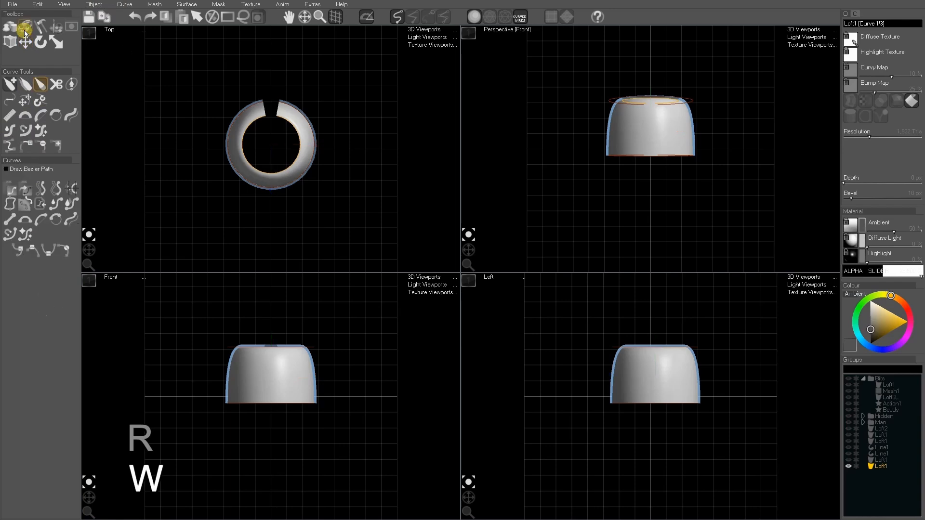
click(43, 187)
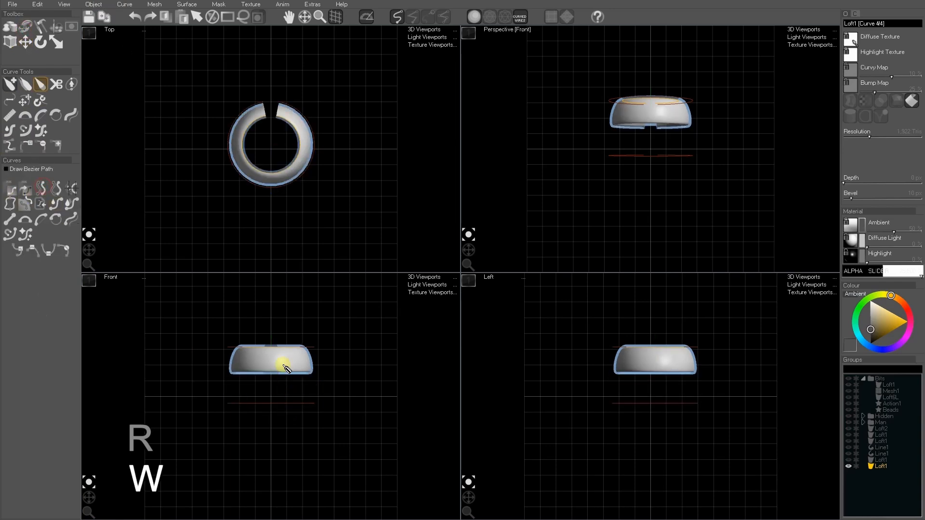
key(w)
drag(271, 312, 283, 371)
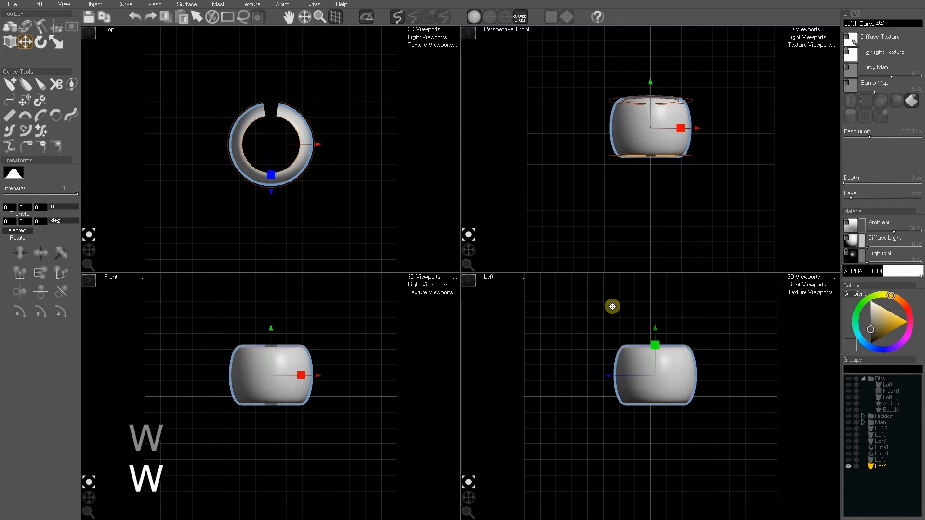
Select the upper outer circle and pull its front out into a point in the Top view.
drag(470, 252, 472, 250)
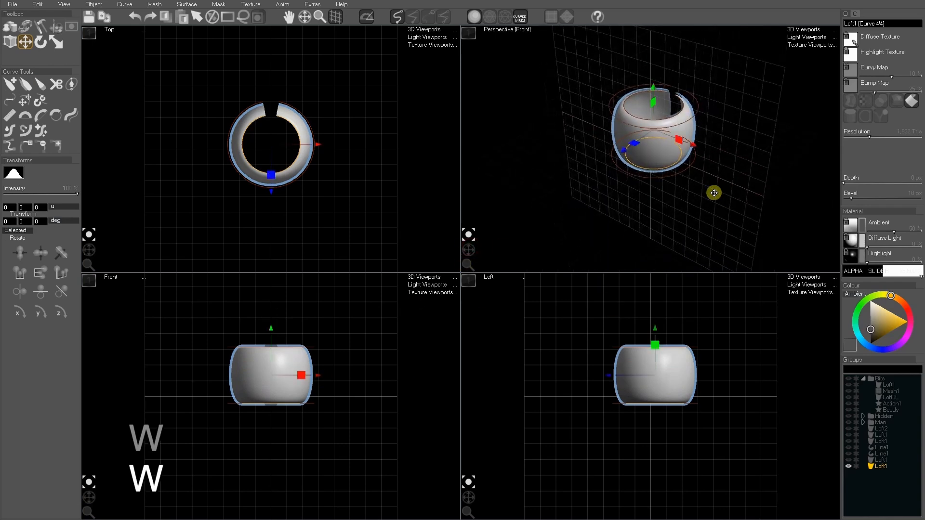
middle_drag(654, 160, 653, 187)
scroll(653, 186, up, 3)
key(space)
key(space)
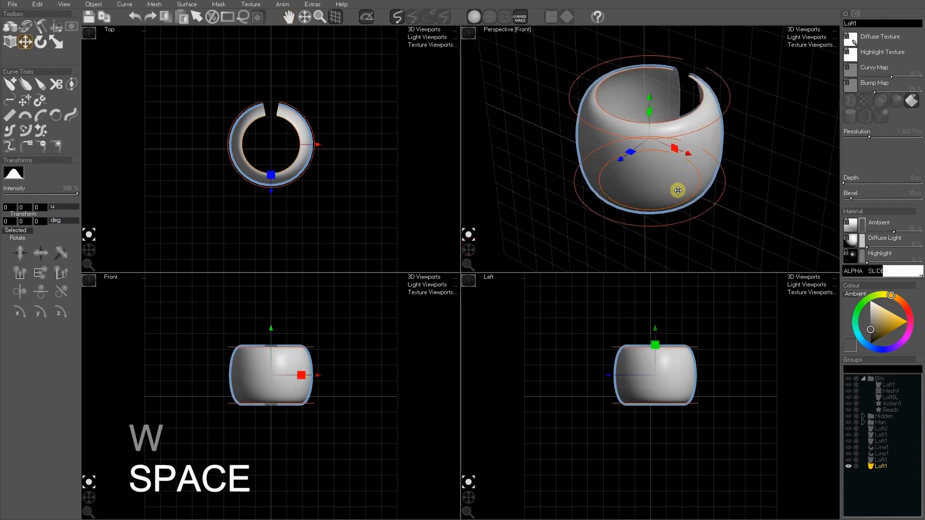
drag(471, 259, 625, 167)
click(659, 178)
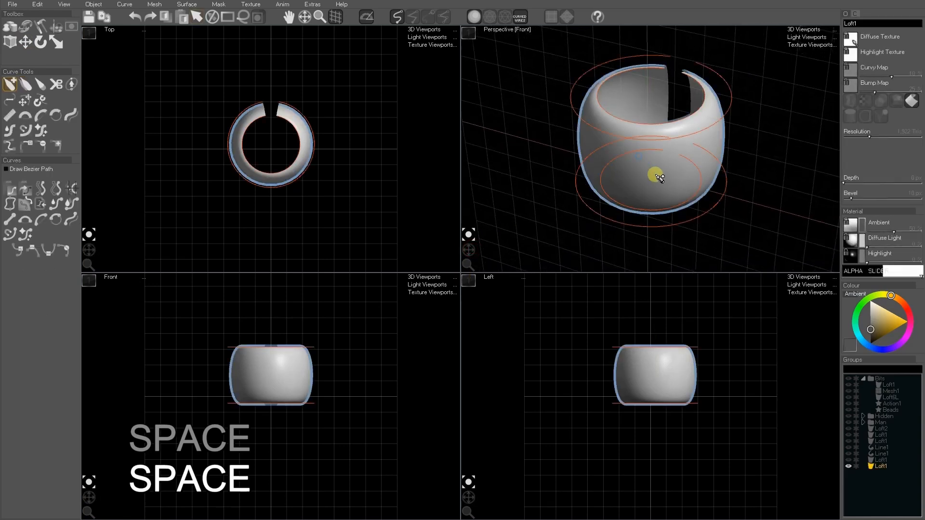
click(615, 138)
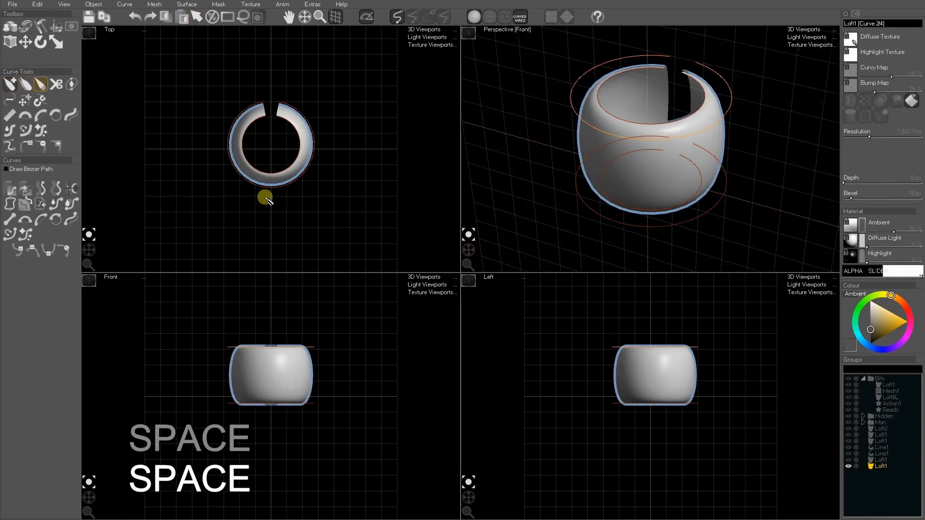
key(t)
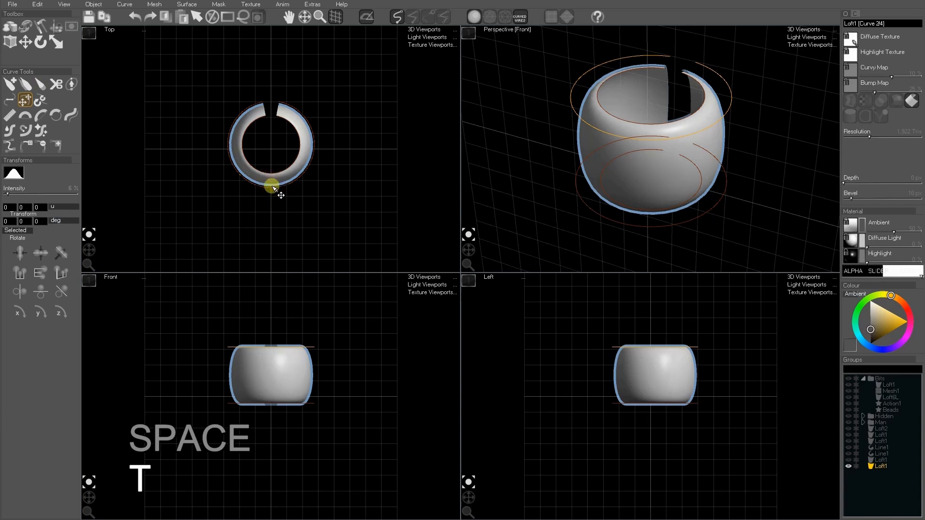
drag(273, 193, 273, 235)
Select the lower outer circle and pull its front out into a matching point in the Top view.
click(265, 404)
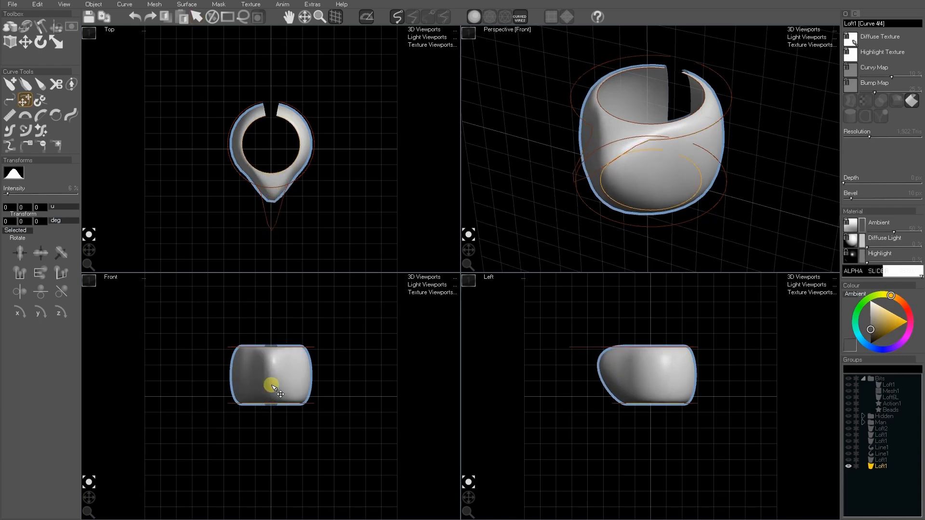
click(310, 401)
drag(268, 172, 273, 236)
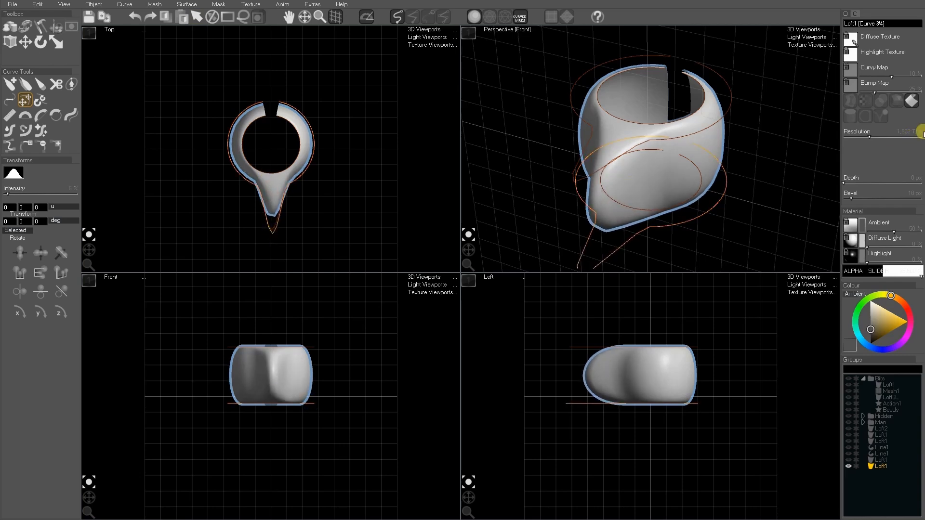
Raise the ring loft's resolution for a smoother surface and deselect its active curve.
drag(870, 137, 880, 136)
key(space)
key(space)
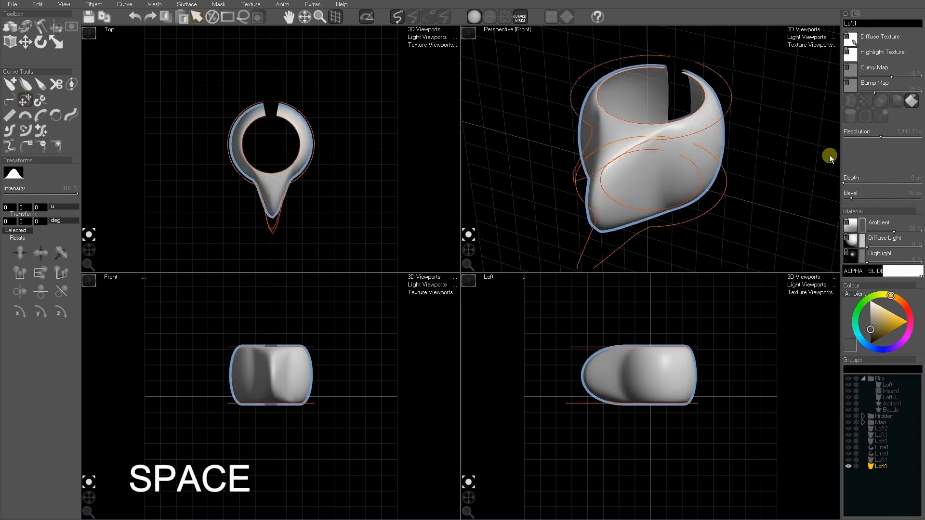
Close the ring loft's surface across the gap at the back so it forms a continuous ring.
drag(465, 255, 631, 203)
click(631, 204)
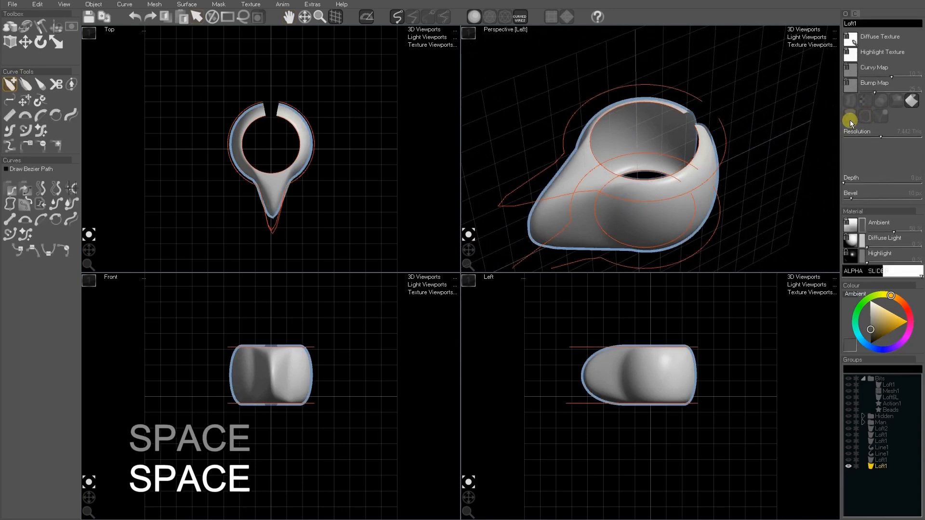
click(866, 121)
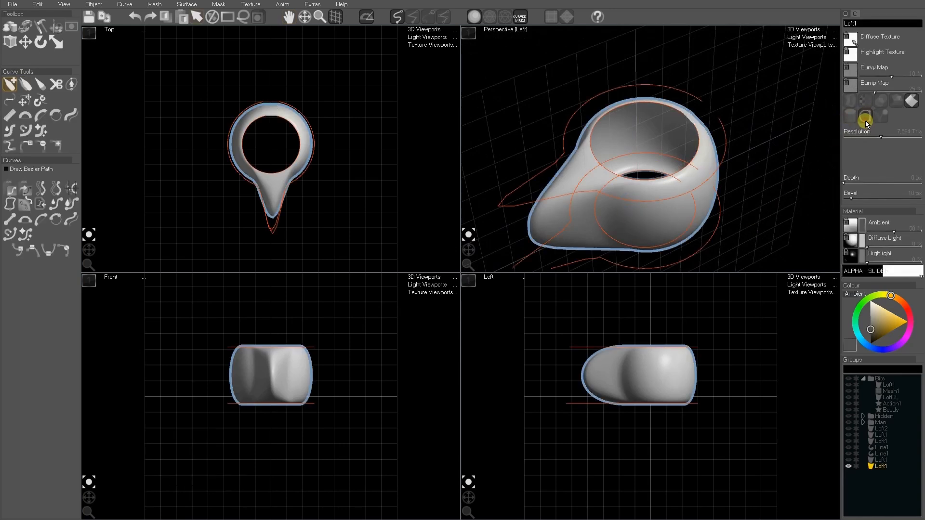
drag(470, 254, 471, 250)
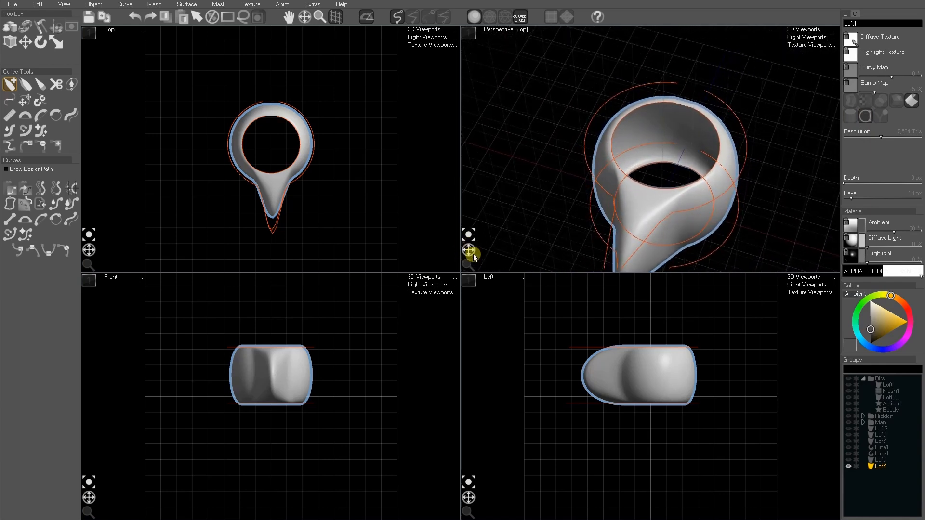
click(865, 120)
click(865, 121)
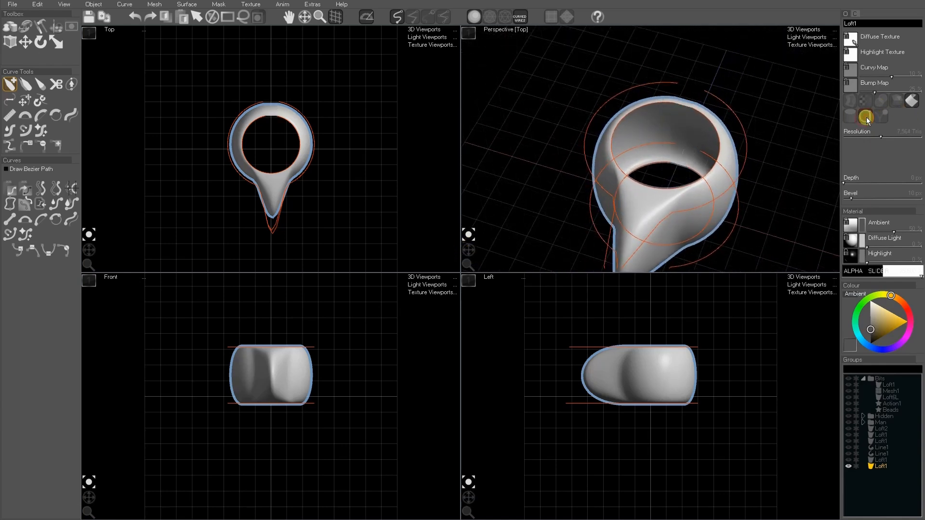
drag(469, 249, 469, 250)
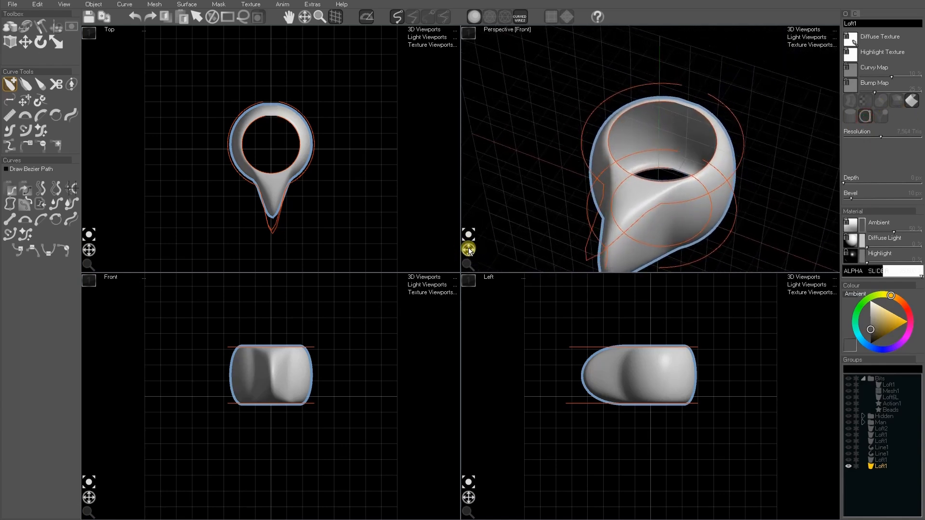
Toggle end caps on the ring loft on and off to compare the two versions.
click(851, 116)
click(852, 120)
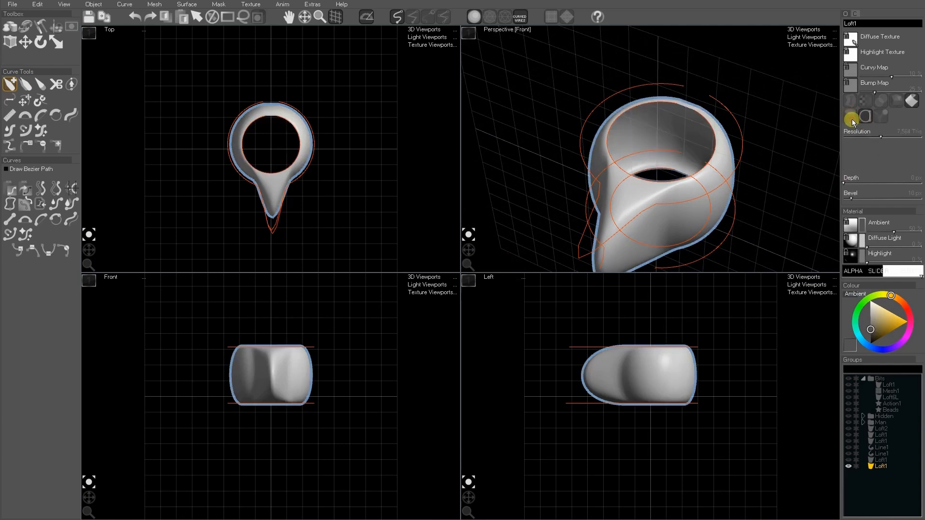
click(853, 120)
mouse_move(470, 252)
mouse_down()
mouse_move(461, 250)
mouse_move(469, 253)
mouse_up()
click(850, 115)
Hide the edit curves in the viewports to view the closed ring loft's surface alone.
scroll(677, 184, up, 3)
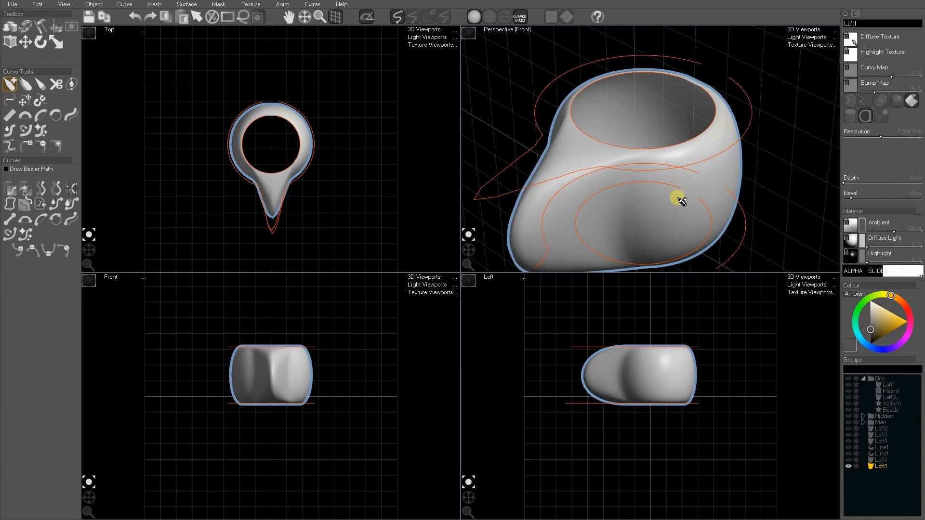
click(63, 4)
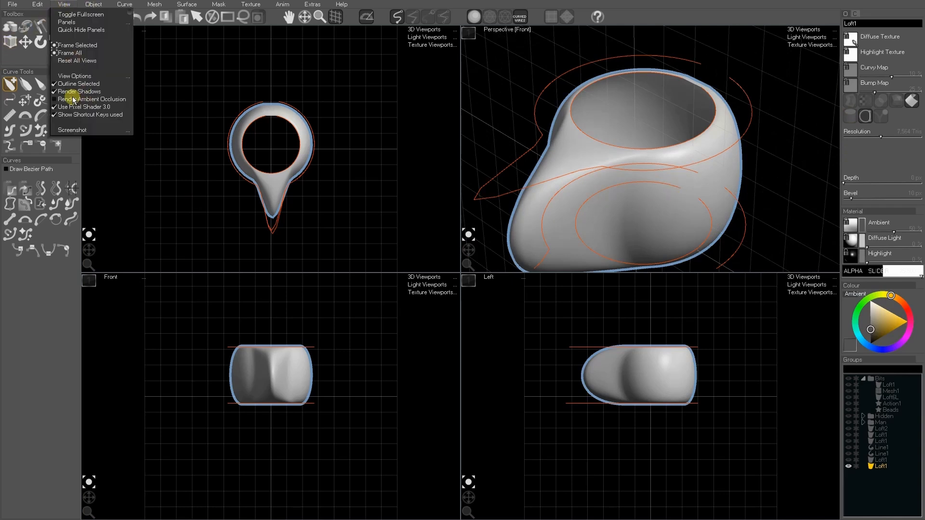
mouse_move(76, 76)
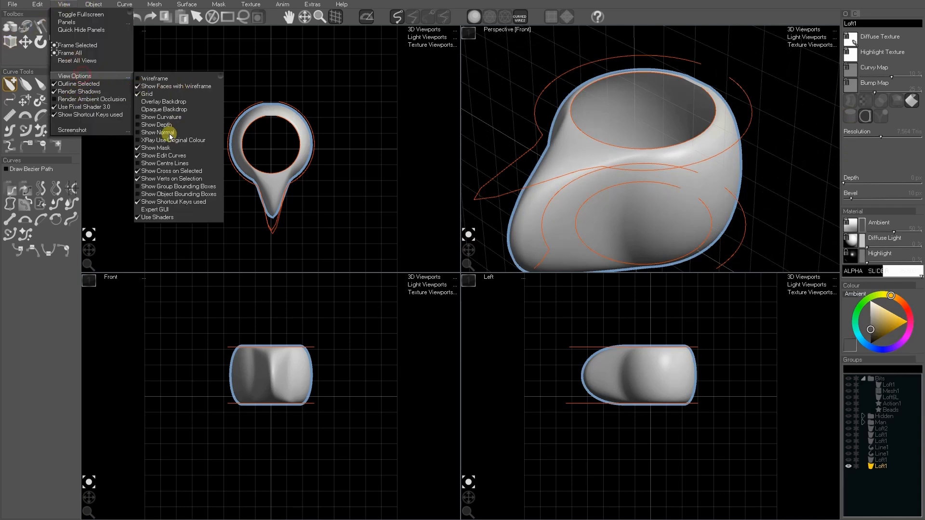
click(166, 158)
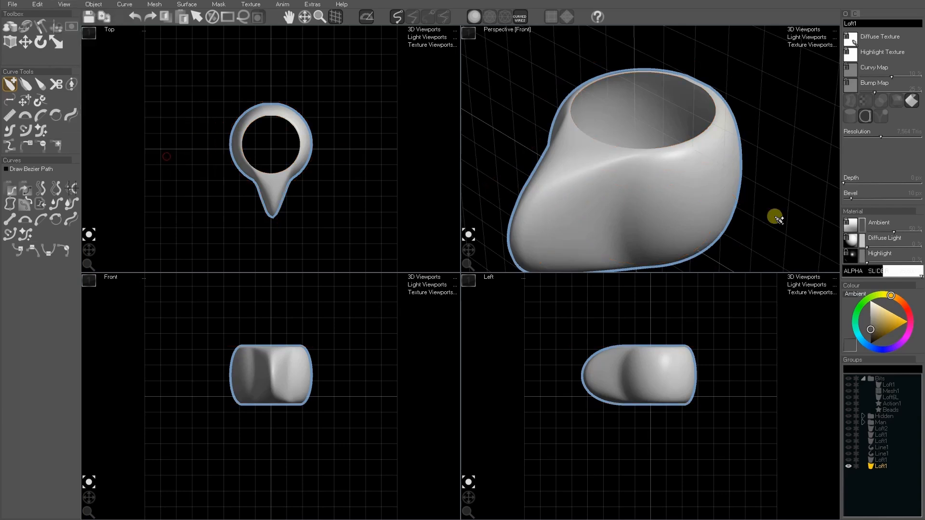
middle_drag(647, 187, 653, 171)
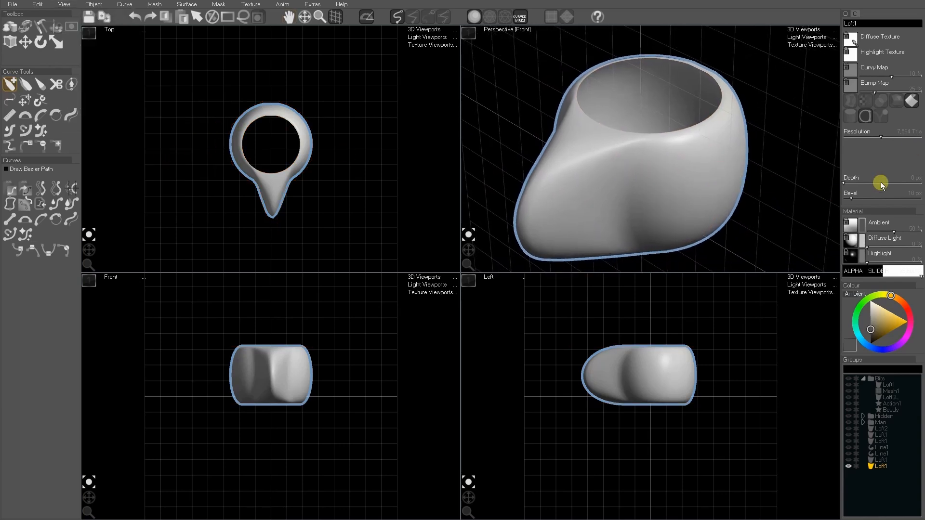
Thicken the closed ring loft by increasing its depth and slightly enlarge its bevel.
click(849, 184)
drag(849, 185, 861, 183)
scroll(646, 148, down, 2)
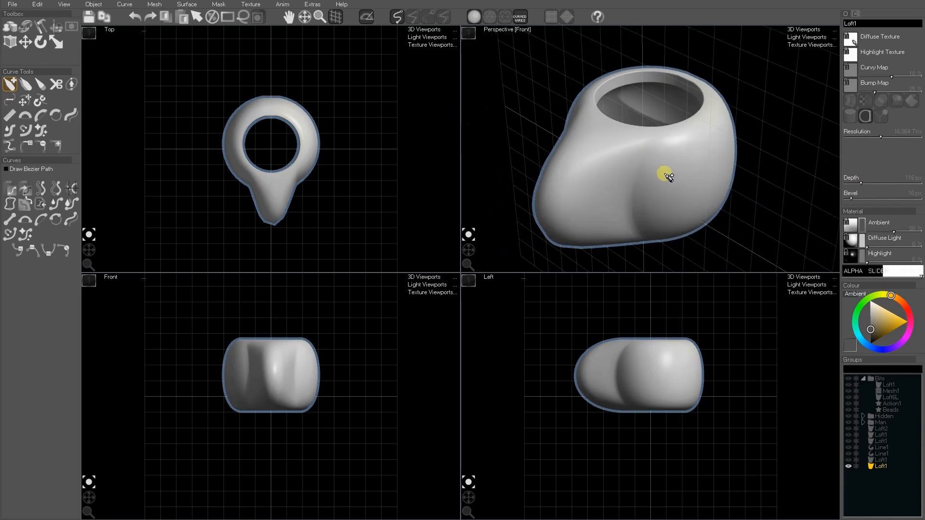
drag(849, 197, 869, 174)
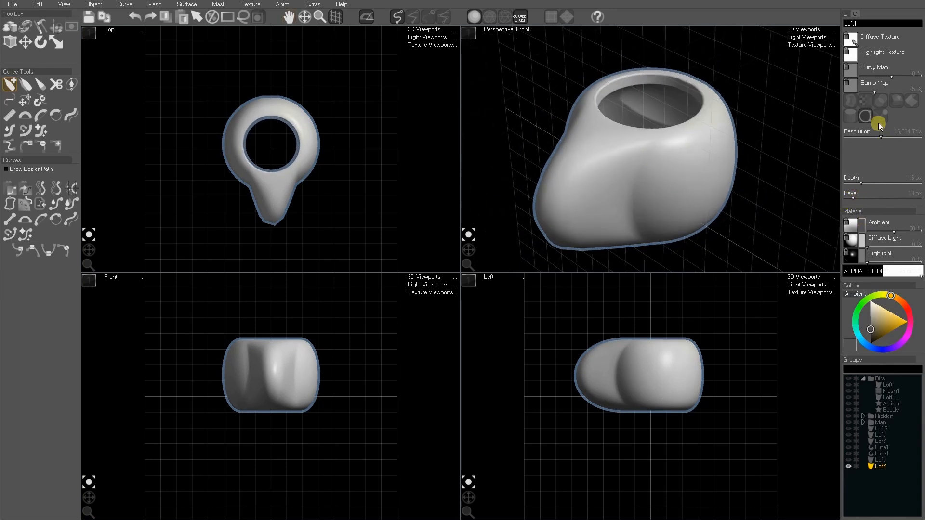
Compare the thickened ring loft opened at the back and capped, restoring the closed, uncapped ring.
click(866, 117)
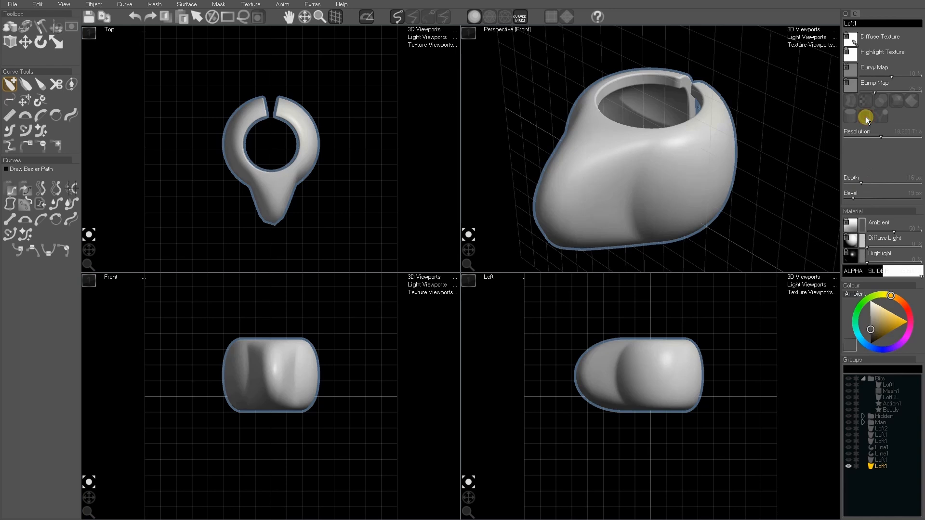
click(850, 118)
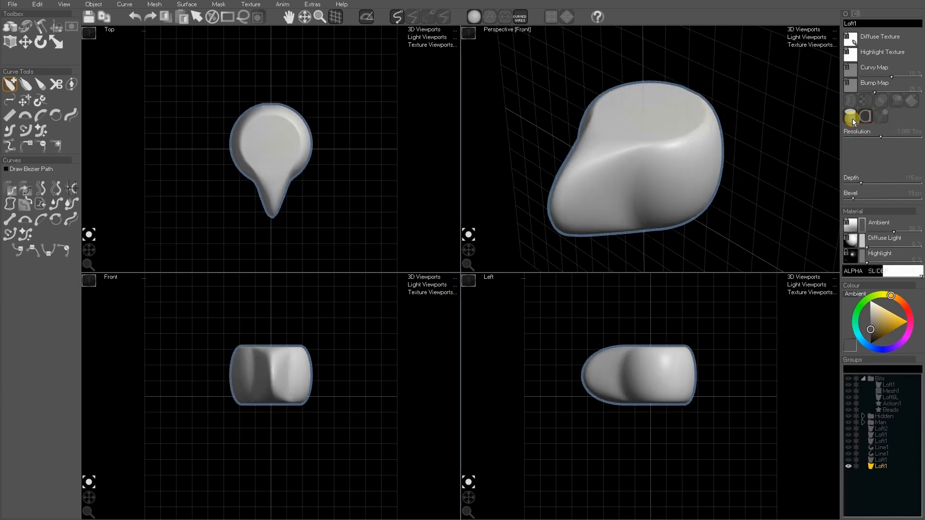
click(850, 117)
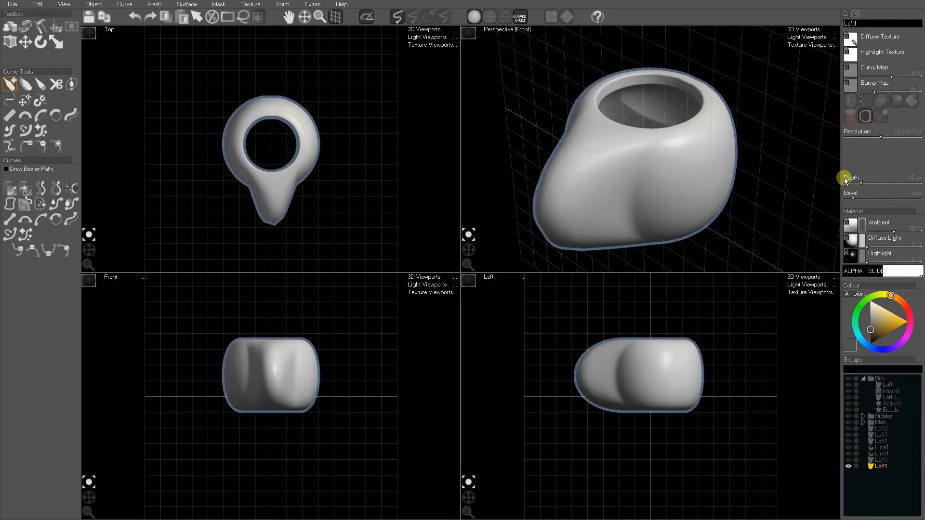
mouse_move(471, 255)
mouse_down()
mouse_move(471, 245)
mouse_move(489, 248)
mouse_up()
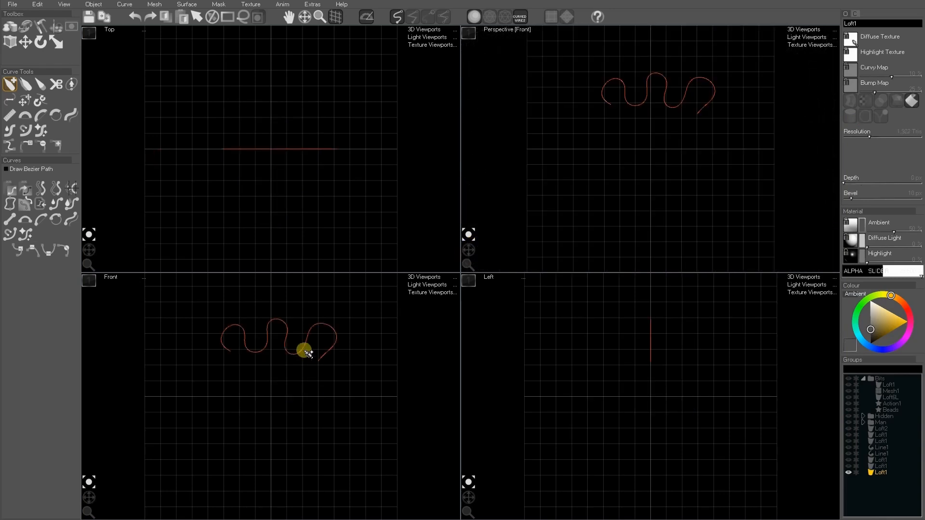
Clone the wavy curve, then rotate the clone and move it down and outward in the Left view.
click(308, 354)
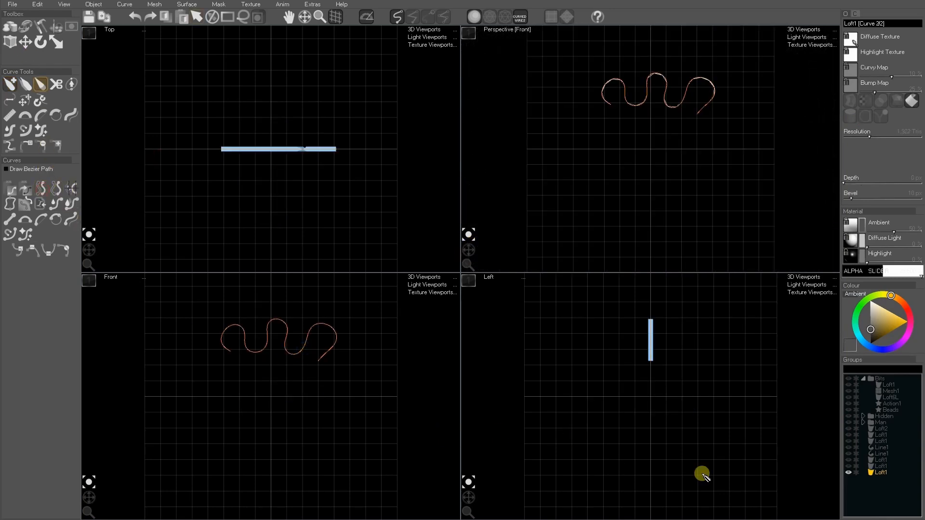
key(e)
drag(683, 420, 653, 417)
key(w)
drag(732, 390, 685, 471)
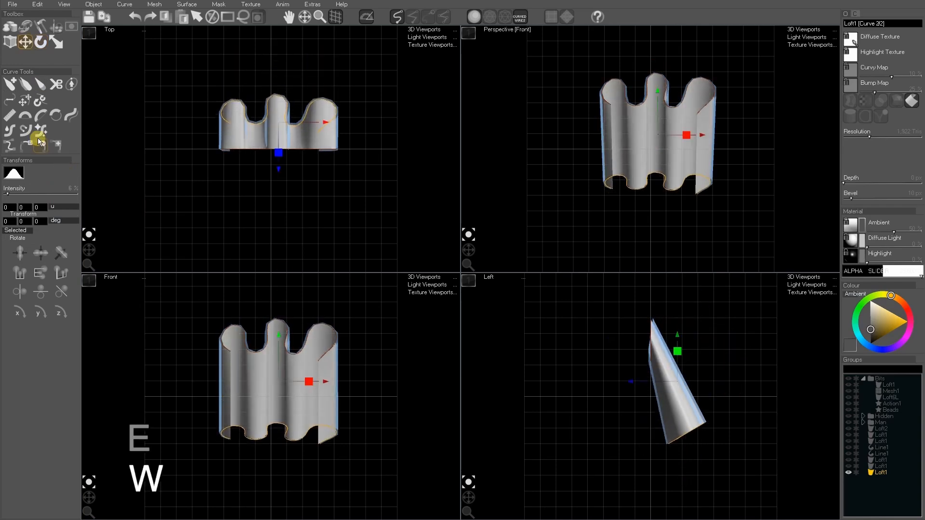
Clone the lower wavy curve, move the clone further outward in the Left view and widen it to flare the hem.
click(28, 28)
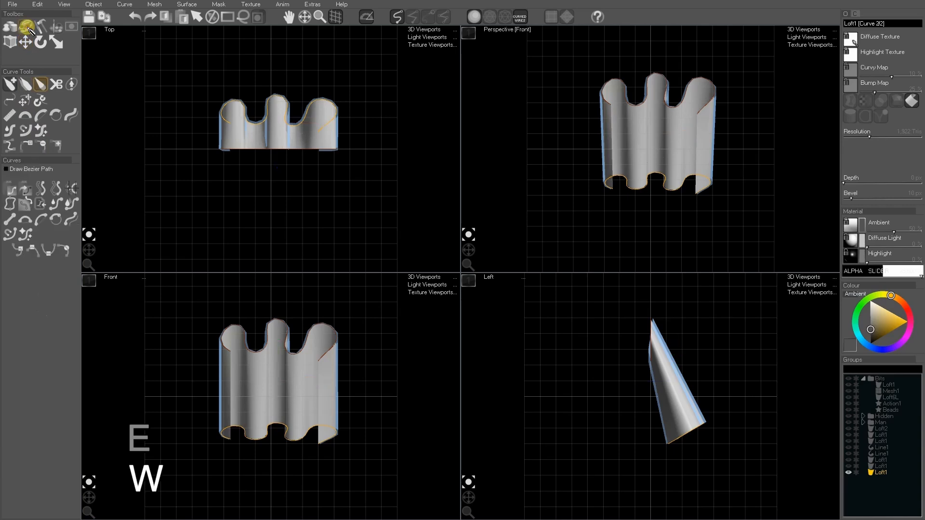
key(w)
drag(732, 458, 727, 395)
key(r)
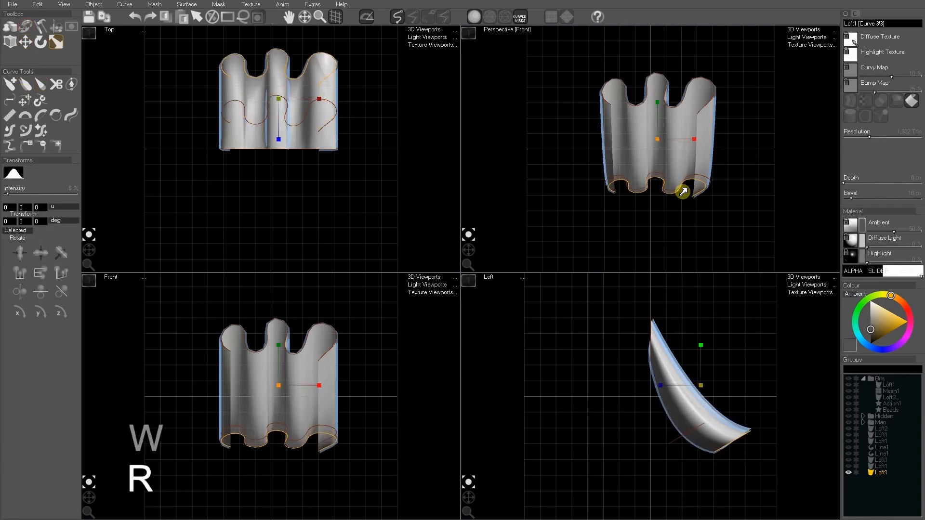
drag(700, 180, 721, 144)
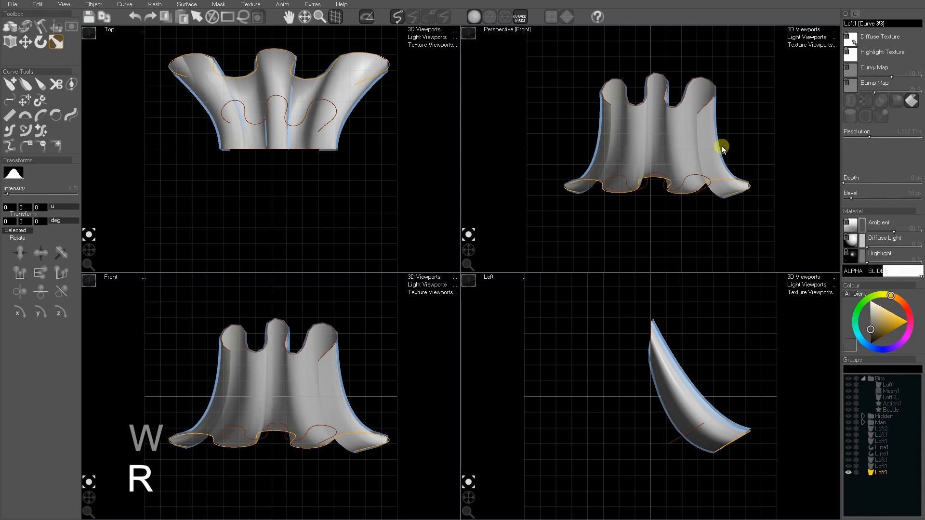
Select the whole wavy loft and narrow its width in the Front view.
drag(470, 250, 501, 250)
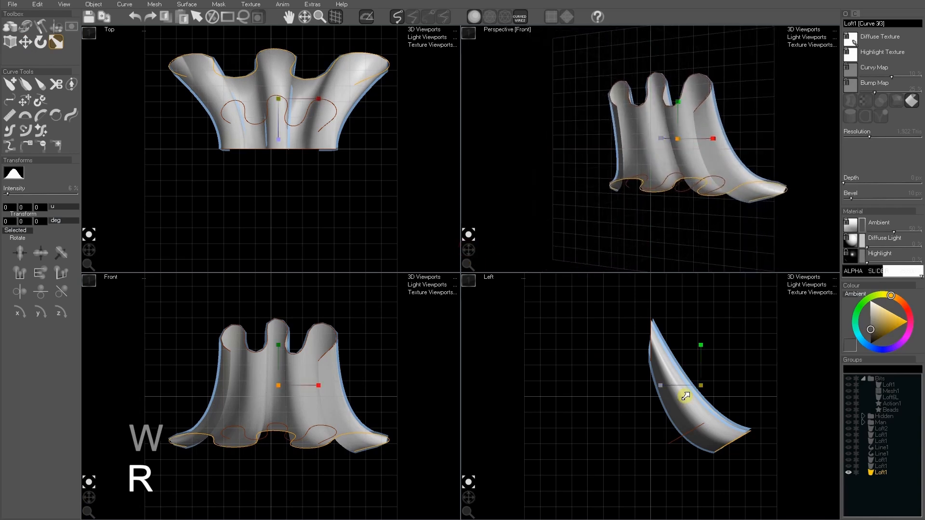
key(space)
drag(321, 390, 303, 404)
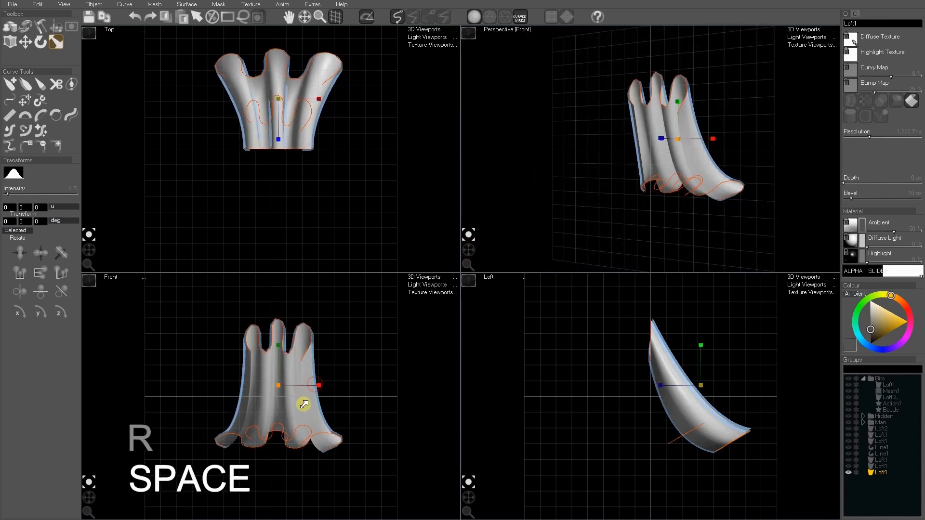
Rotate the wavy loft's top curve in the Left view and raise it to lengthen the folds.
key(e)
drag(653, 364, 632, 365)
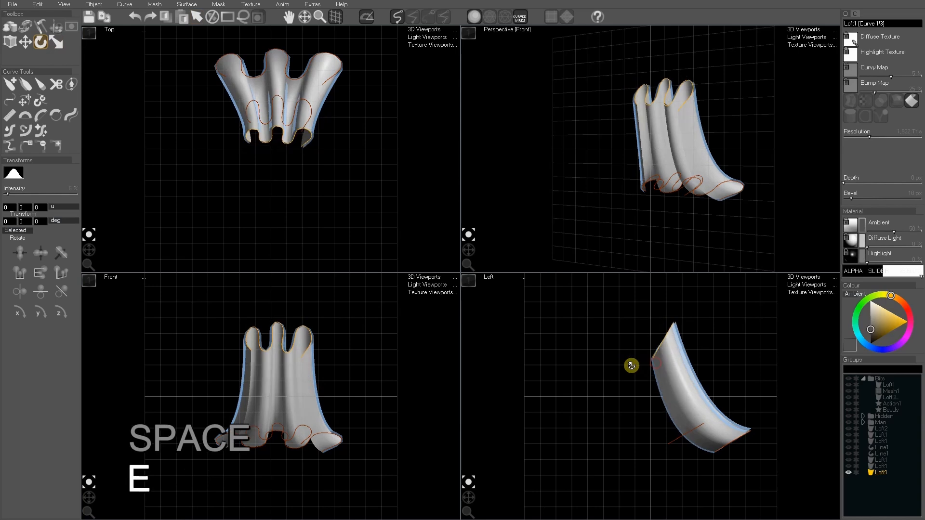
key(w)
drag(686, 367, 681, 331)
key(space)
Give the wavy loft a slight thickness with the depth setting and raise its resolution.
middle_drag(681, 164, 661, 203)
scroll(661, 203, up, 2)
mouse_move(846, 179)
mouse_down()
mouse_move(853, 212)
mouse_move(851, 197)
mouse_up()
drag(870, 137, 886, 138)
Flatten the top curve vertically in the Left view, move it up slightly and deselect the loft.
key(r)
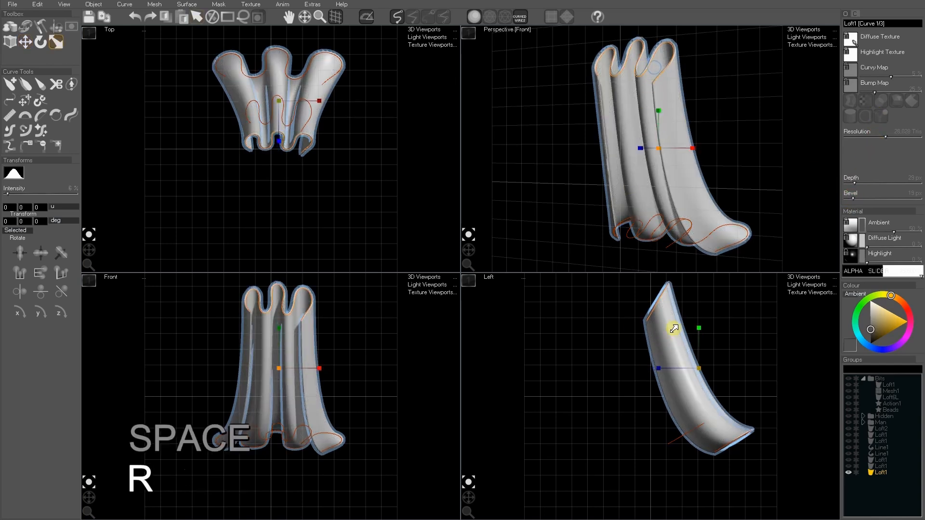
drag(701, 331, 698, 340)
key(w)
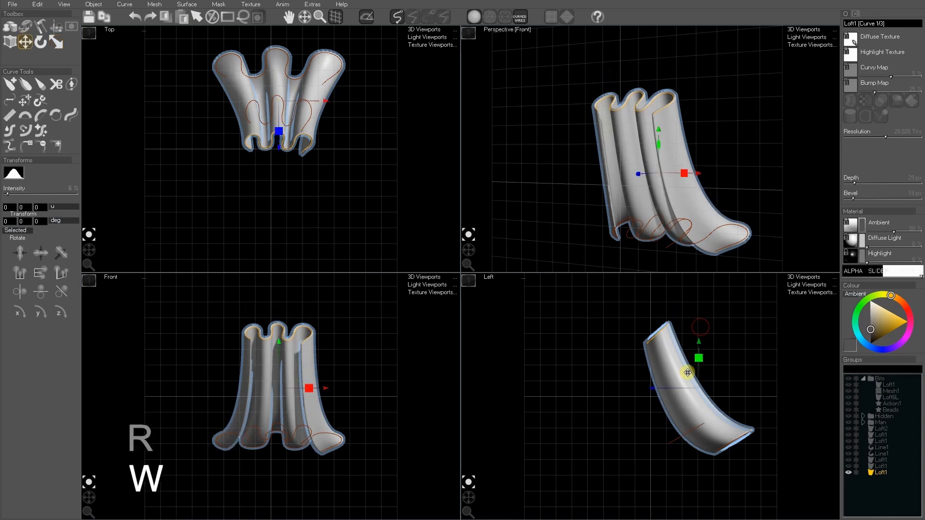
key(space)
key(space)
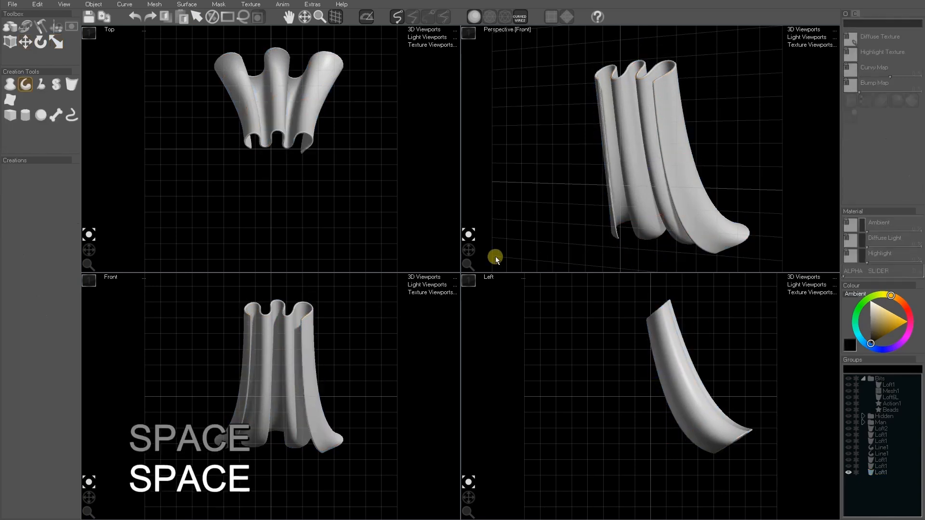
Reselect the whole wavy loft, shift it forward in the Left view to centre it over the origin, and deselect it.
drag(464, 250, 471, 244)
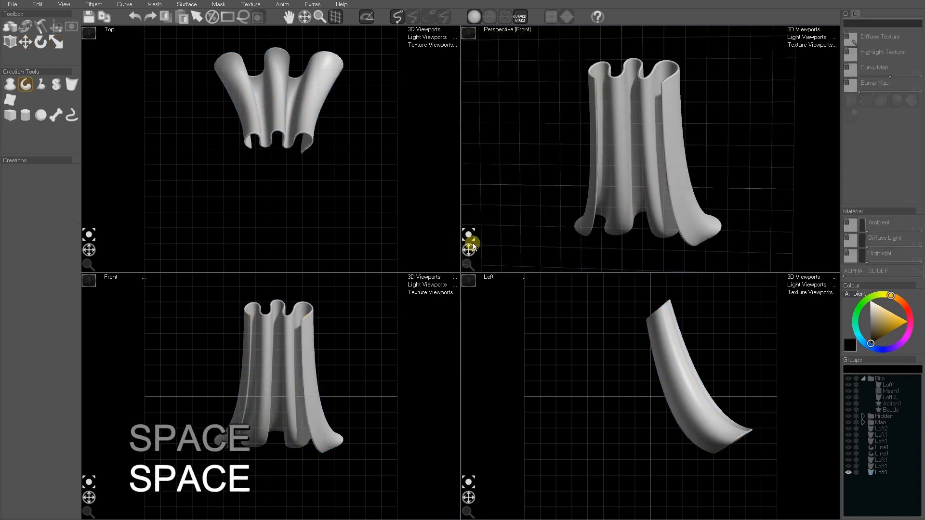
click(703, 202)
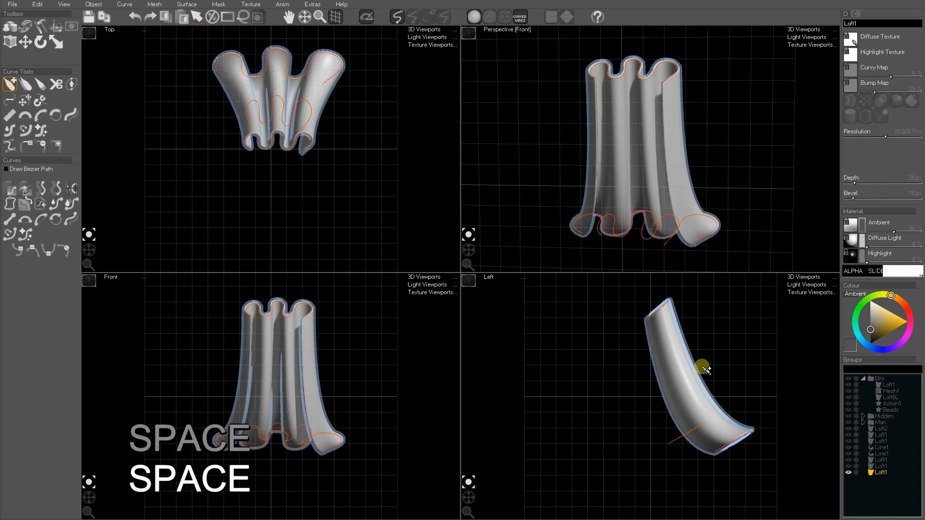
key(w)
key(space)
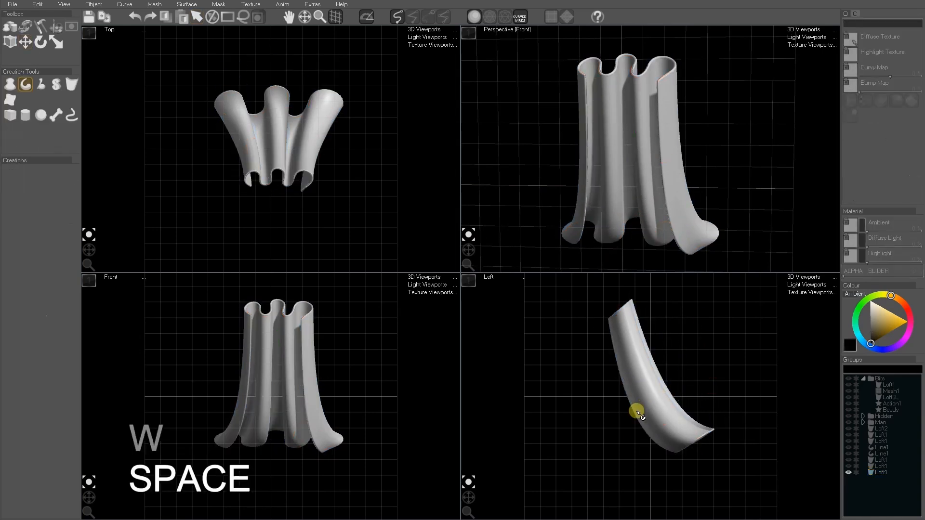
Narrow the wavy loft's middle curve horizontally and reposition it in the Left view to pinch the drape and flare its lower end.
click(647, 436)
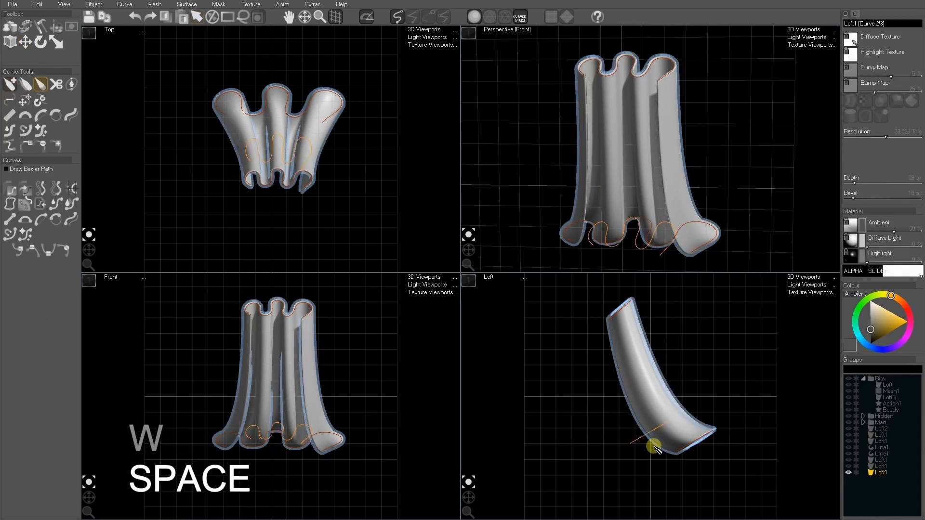
key(w)
drag(657, 453, 667, 398)
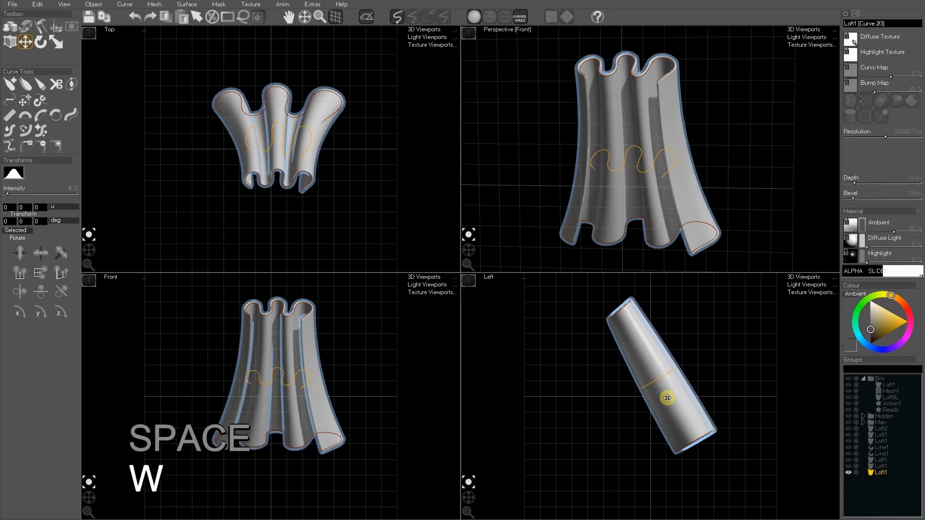
key(r)
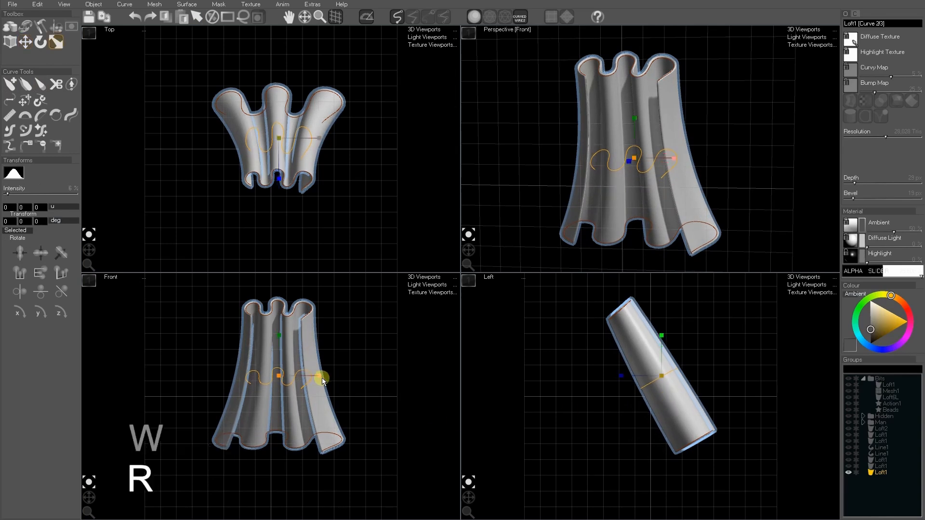
mouse_move(320, 378)
mouse_down()
mouse_move(424, 379)
mouse_move(280, 386)
mouse_move(306, 382)
mouse_up()
key(w)
drag(624, 393, 667, 413)
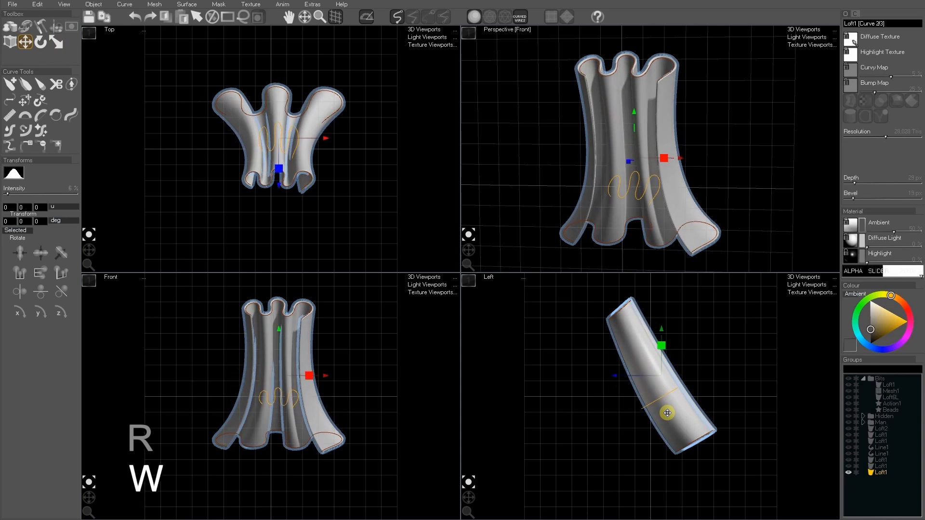
Hide the finished wavy loft and show the Bits group, framing its beaded necklace in the Front view.
key(h)
key(space)
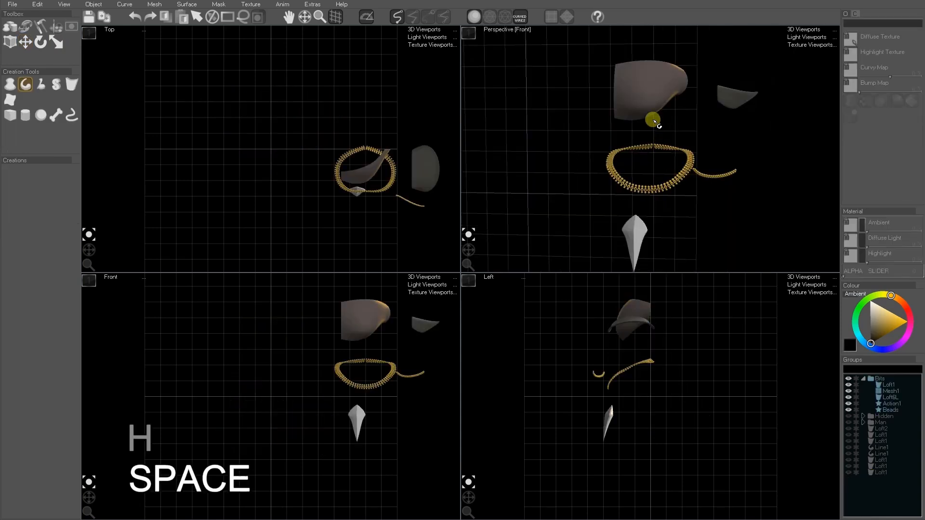
scroll(679, 170, up, 5)
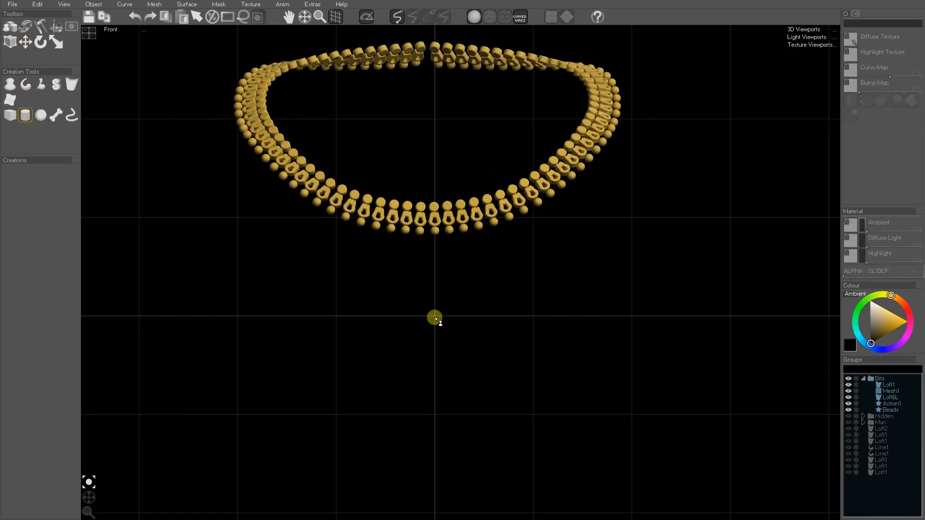
Draw a cylinder at the origin in the Front view, rotate its flat face to the front, and round its edges with a 22 px bevel.
drag(435, 318, 455, 356)
key(e)
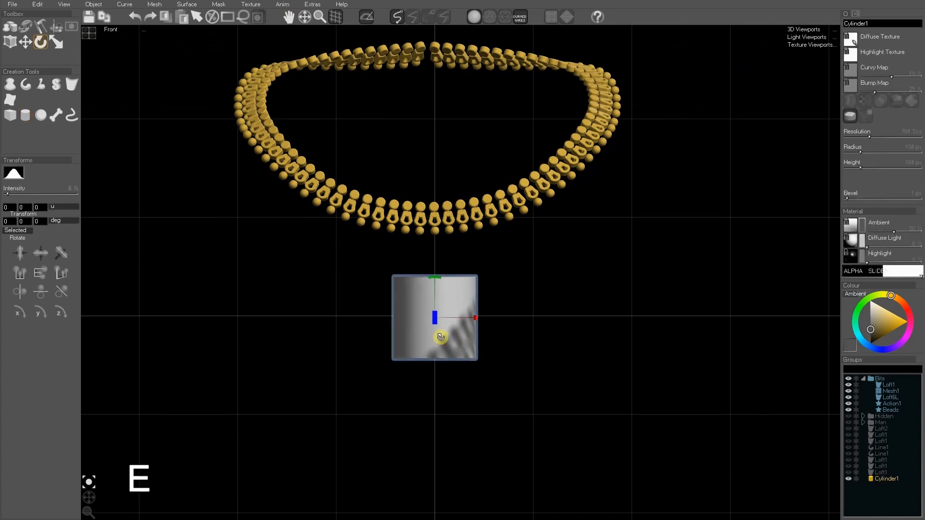
drag(437, 318, 439, 362)
drag(851, 201, 854, 203)
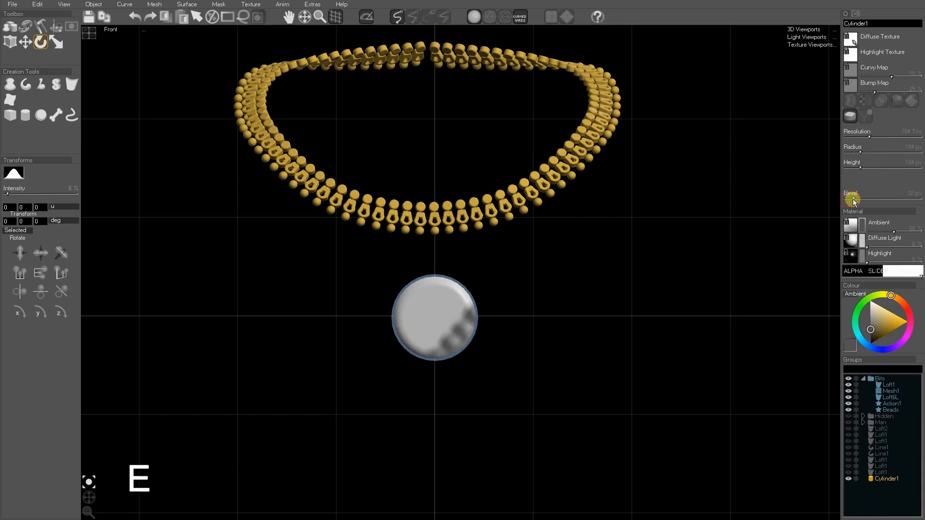
click(86, 34)
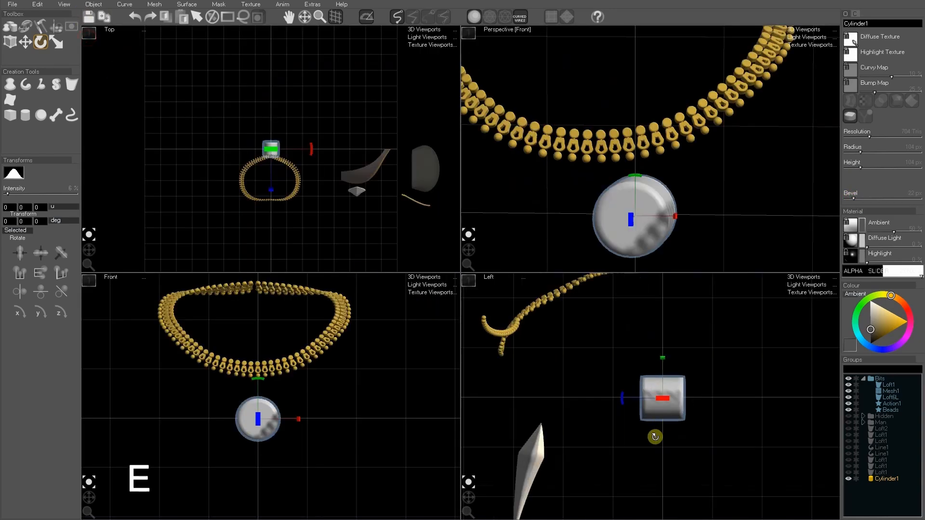
Hide the other Bits items so only the Action1 necklace and the cylinder remain, and frame the cylinder in the Front view.
click(848, 410)
click(849, 399)
click(849, 391)
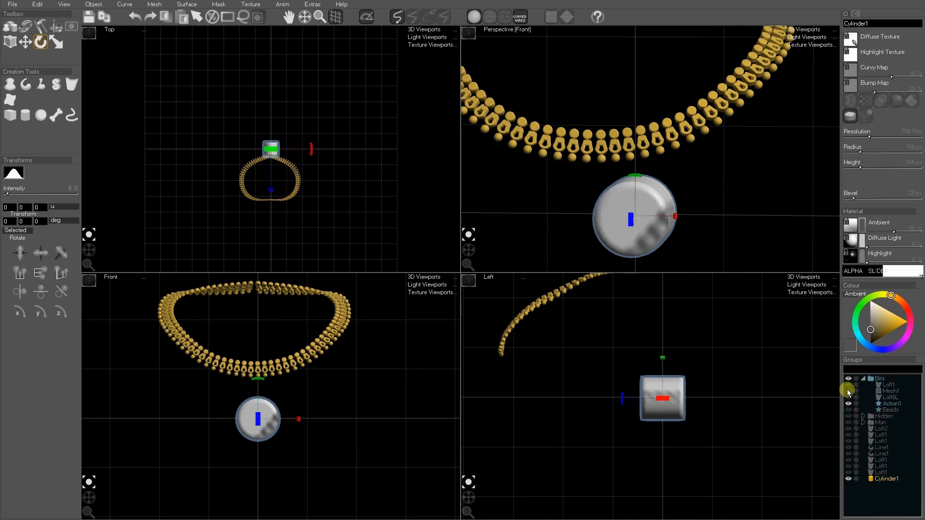
middle_drag(245, 446, 244, 389)
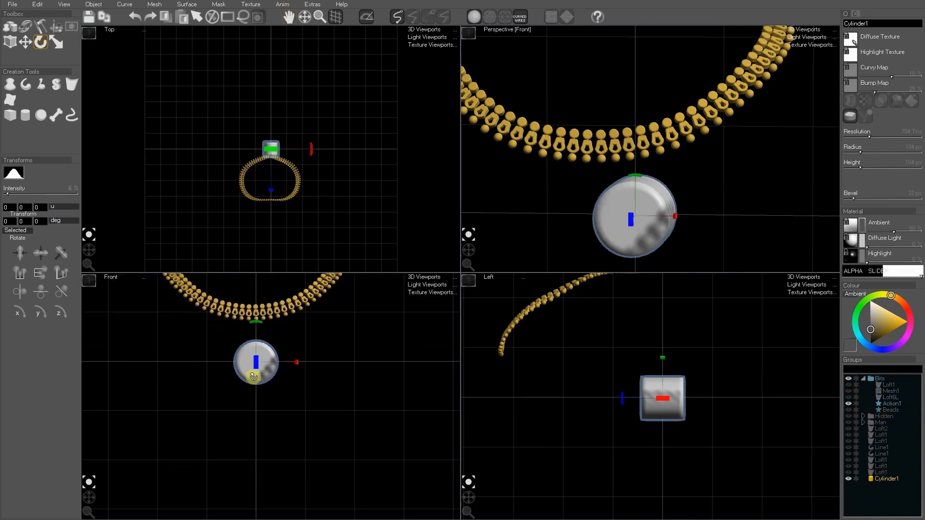
Draw a slab below the cylinder in the Front view, outlining the right half of a flared bead that widens downward.
click(57, 84)
right_drag(258, 371, 279, 403)
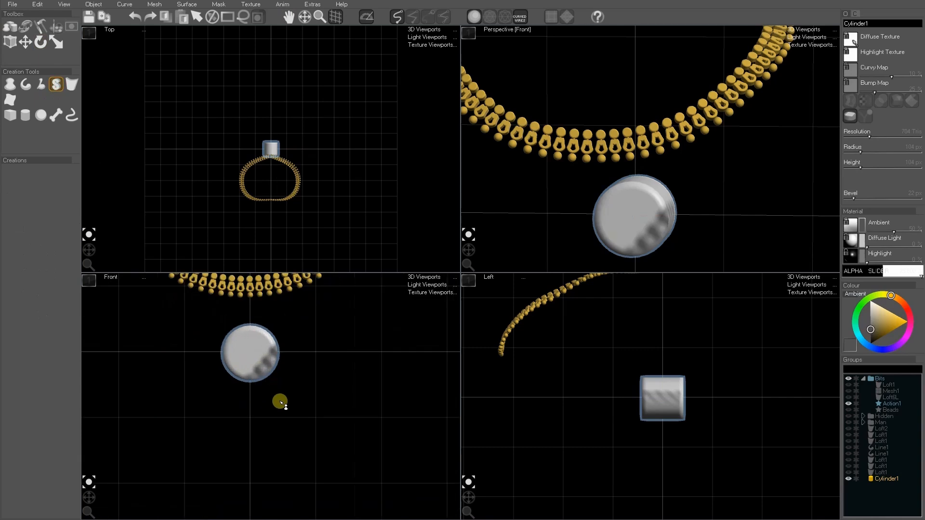
mouse_move(237, 390)
mouse_down()
mouse_move(259, 391)
mouse_move(275, 407)
mouse_move(287, 444)
mouse_move(238, 467)
mouse_up()
click(271, 460)
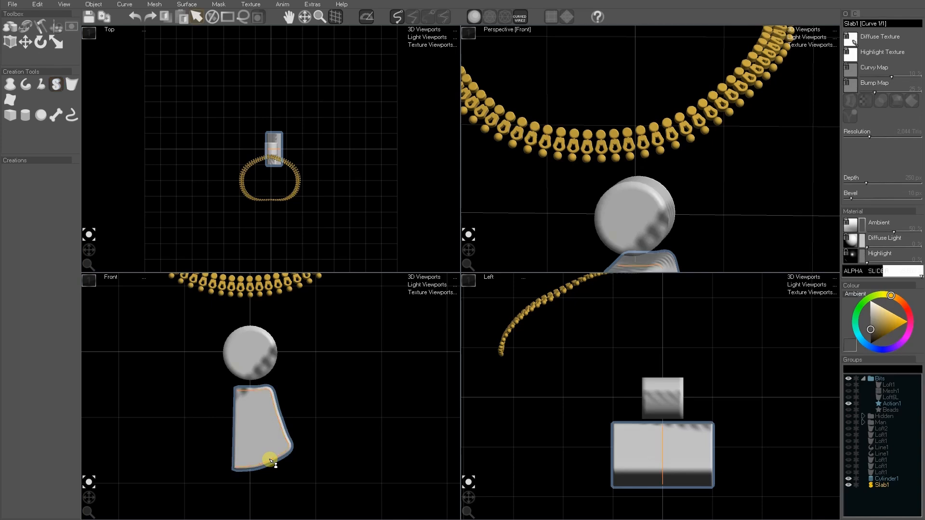
Refine the slab outline with a straight slanted side and a concave top edge that follows the cylinder's curve.
click(54, 117)
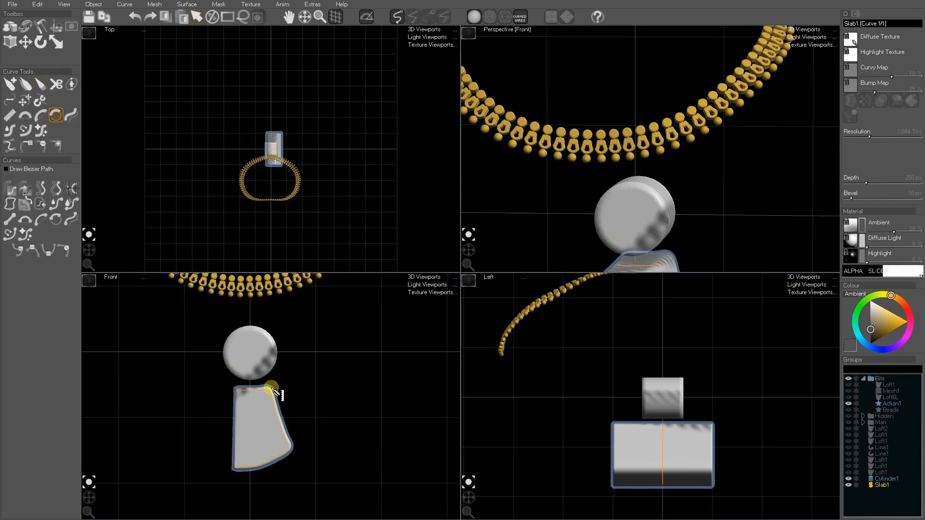
mouse_move(268, 384)
mouse_down()
mouse_move(298, 449)
mouse_move(200, 469)
mouse_up()
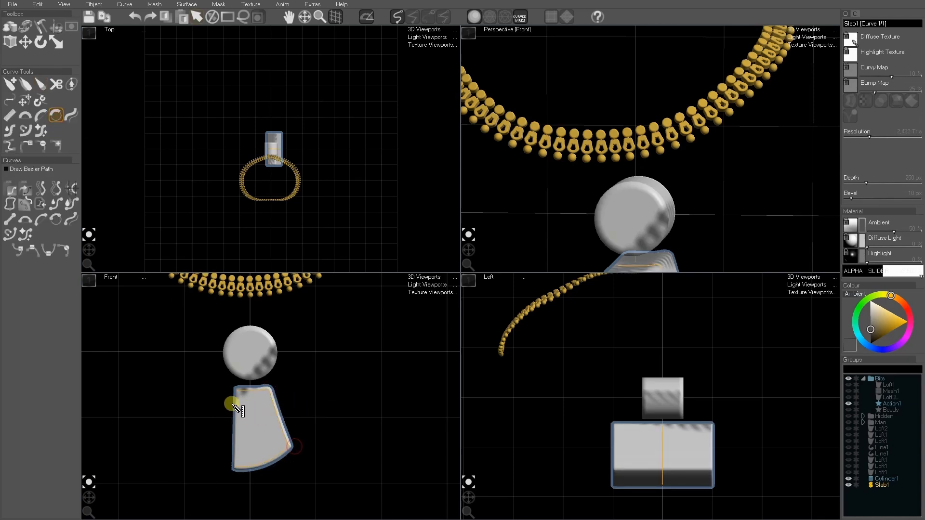
mouse_move(227, 390)
mouse_down()
mouse_move(274, 391)
mouse_move(263, 398)
mouse_up()
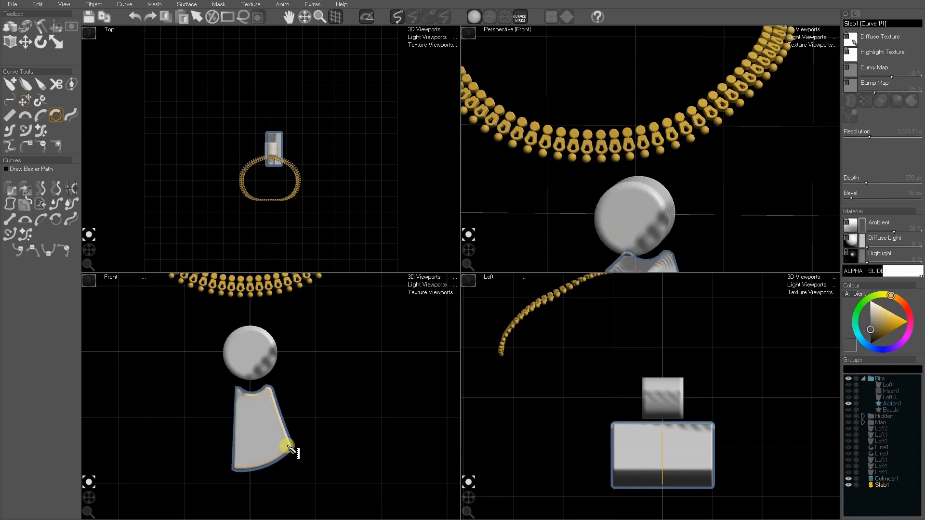
Mirror the slab's curve left to right with Curve Mirror X to make the flared outline symmetrical.
click(126, 4)
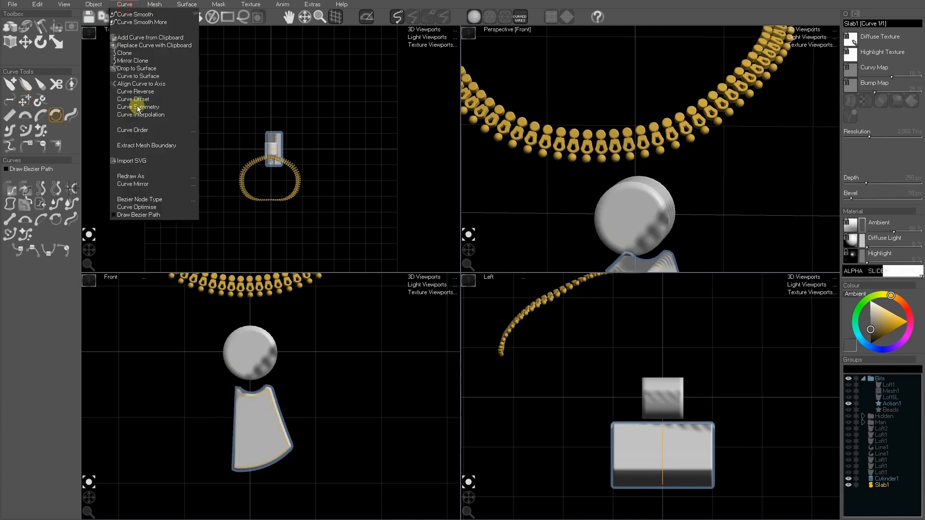
mouse_move(166, 188)
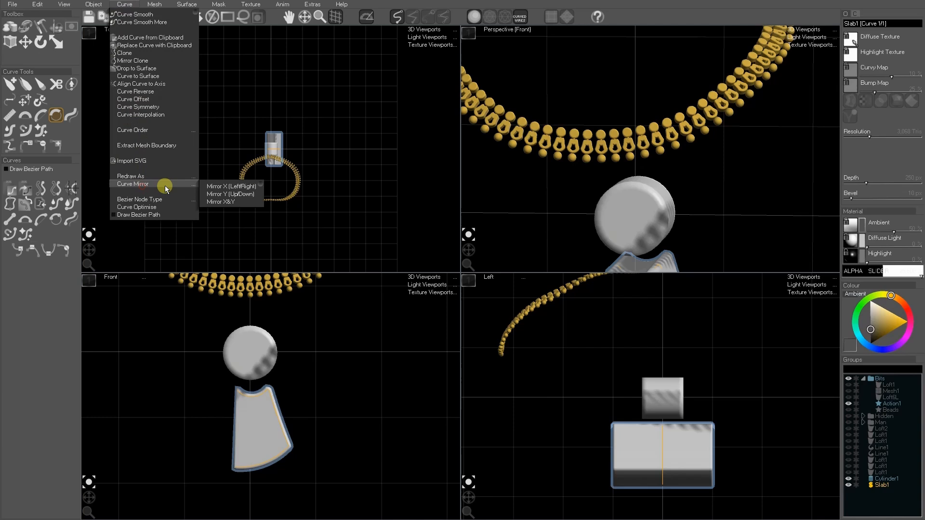
click(221, 187)
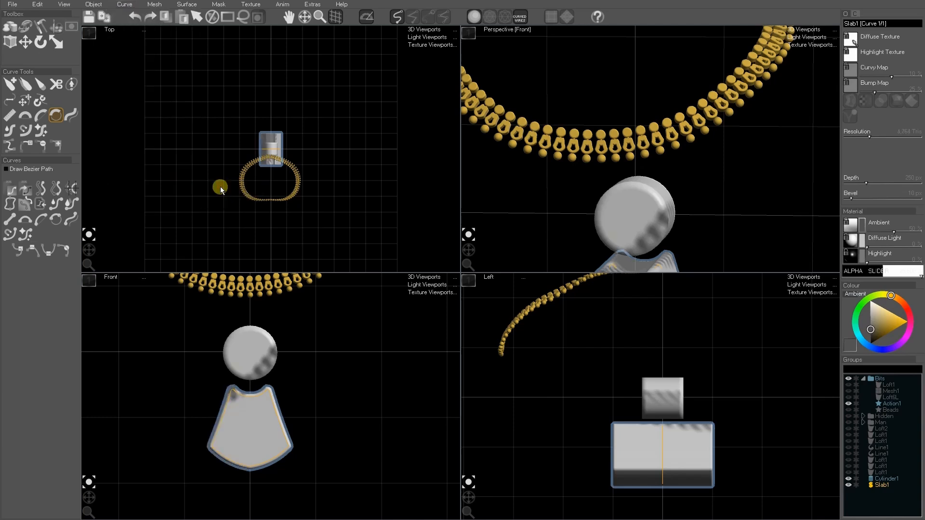
Redraw the slab's bottom edge as one arc between its lower corners, reduce the depth to 90 px and enlarge the bevel.
click(51, 114)
click(203, 444)
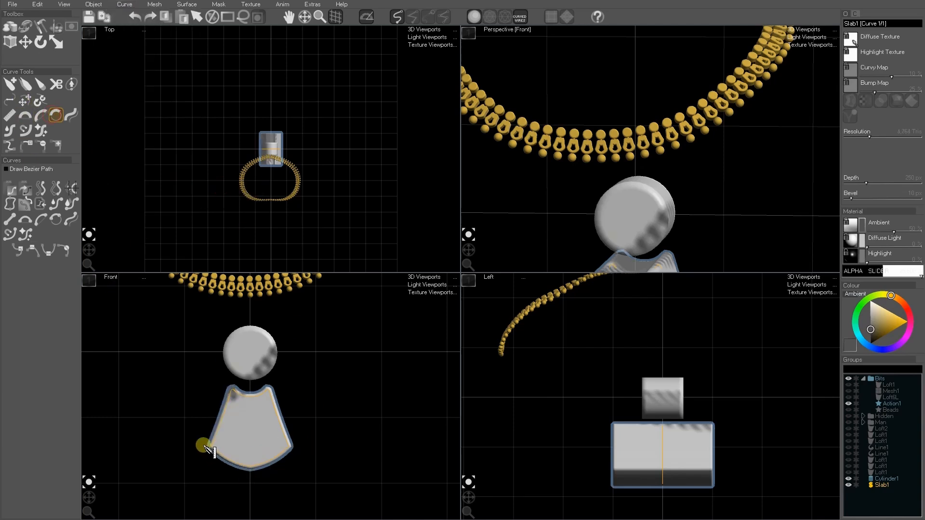
click(291, 444)
drag(865, 186, 854, 198)
key(Delete)
Clone the slab's outline curve, scale the copy down, and adjust its height and position to form a central opening.
click(24, 28)
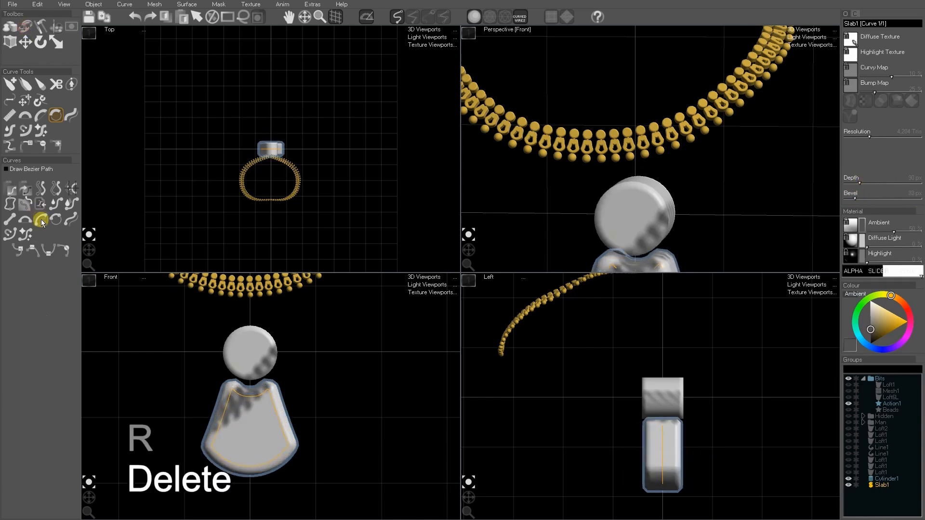
click(42, 190)
key(e)
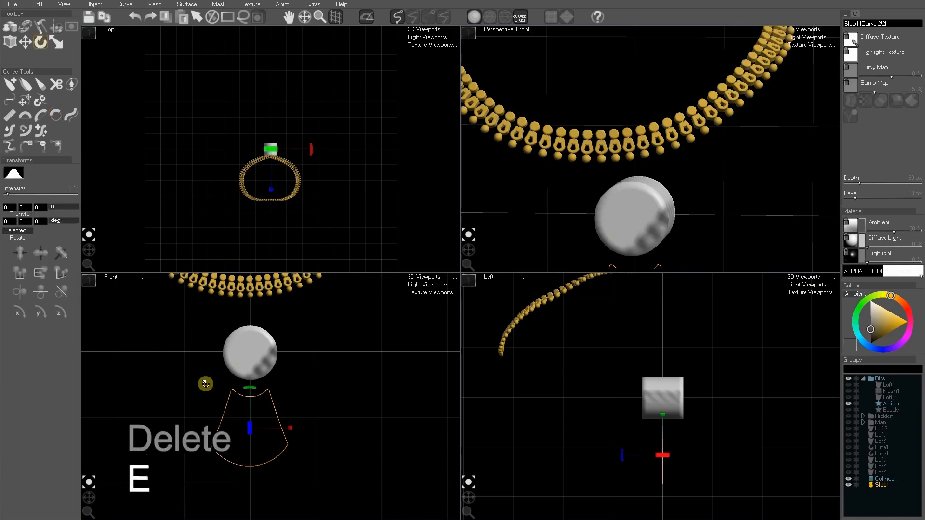
key(r)
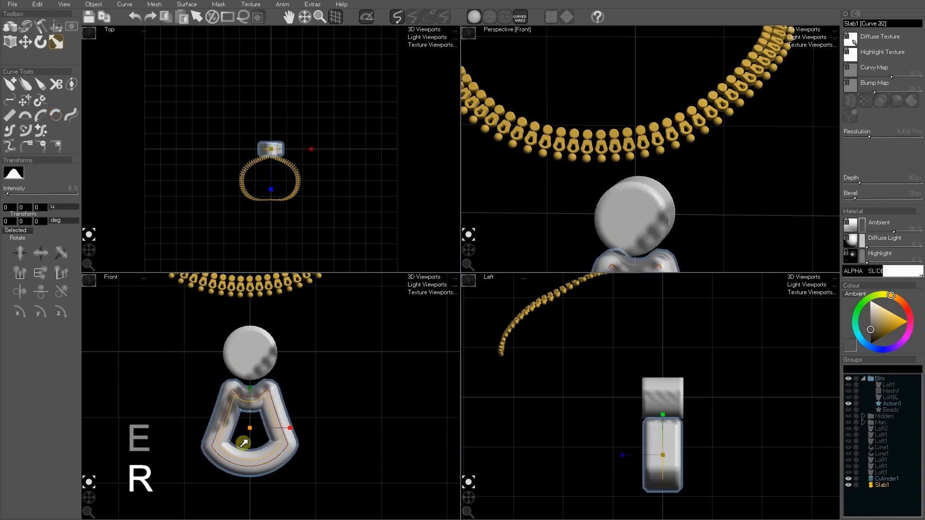
key(w)
key(e)
key(r)
mouse_move(252, 389)
mouse_down()
mouse_move(253, 397)
mouse_move(251, 387)
mouse_up()
key(w)
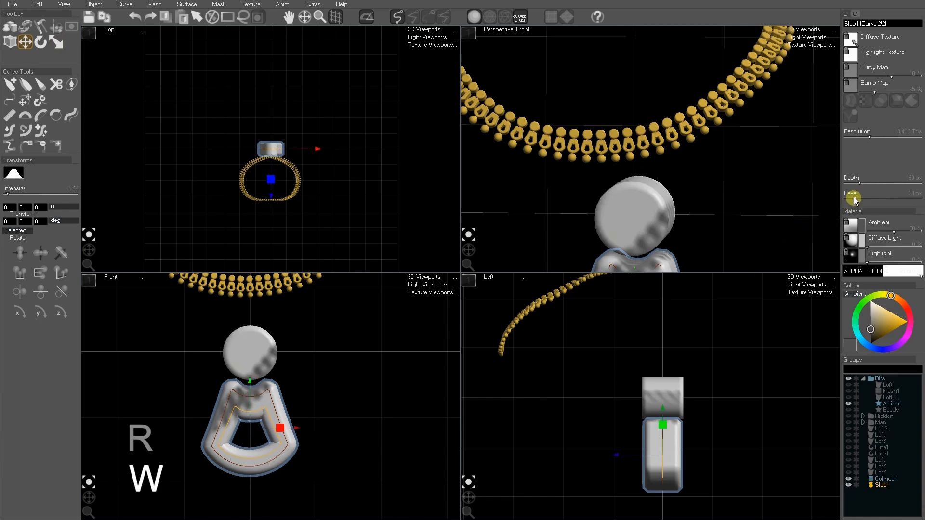
Reduce the slab's bevel, move the whole slab up against the cylinder in the Front view, and deselect it.
drag(854, 198, 852, 199)
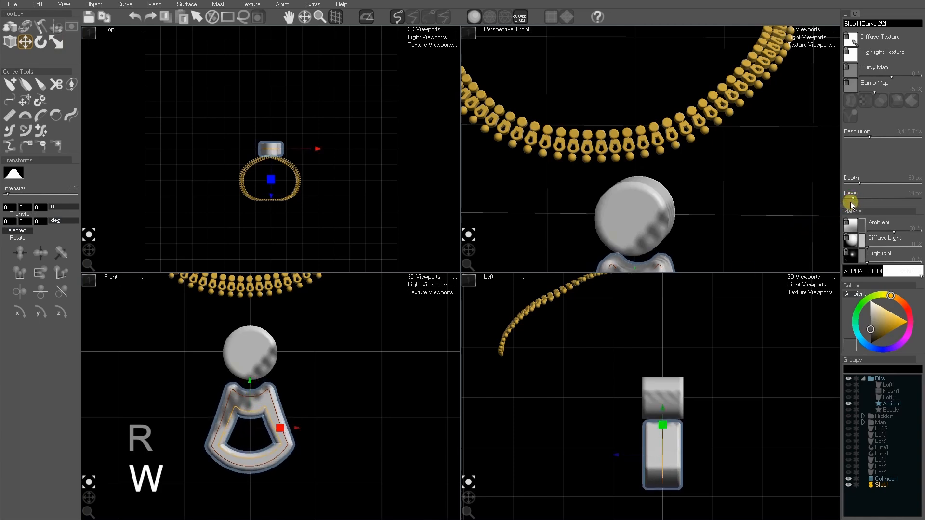
key(space)
key(space)
key(w)
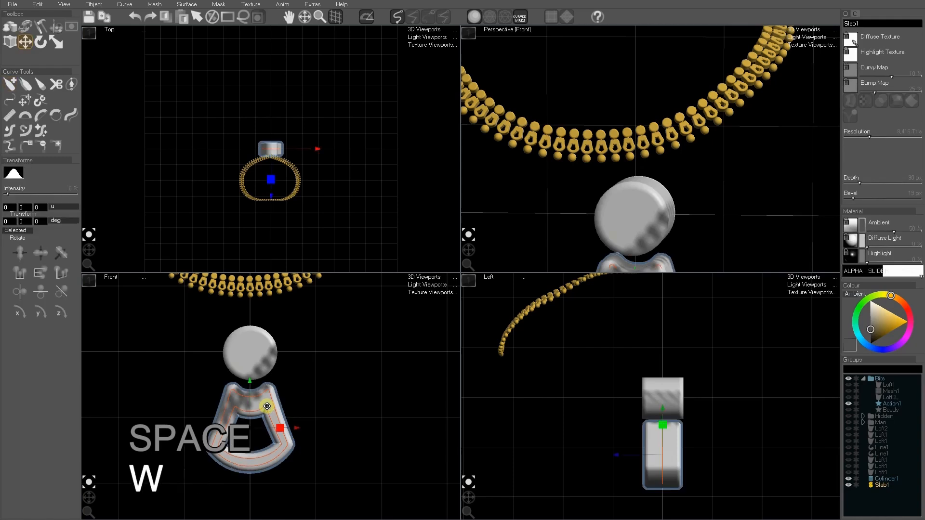
key(space)
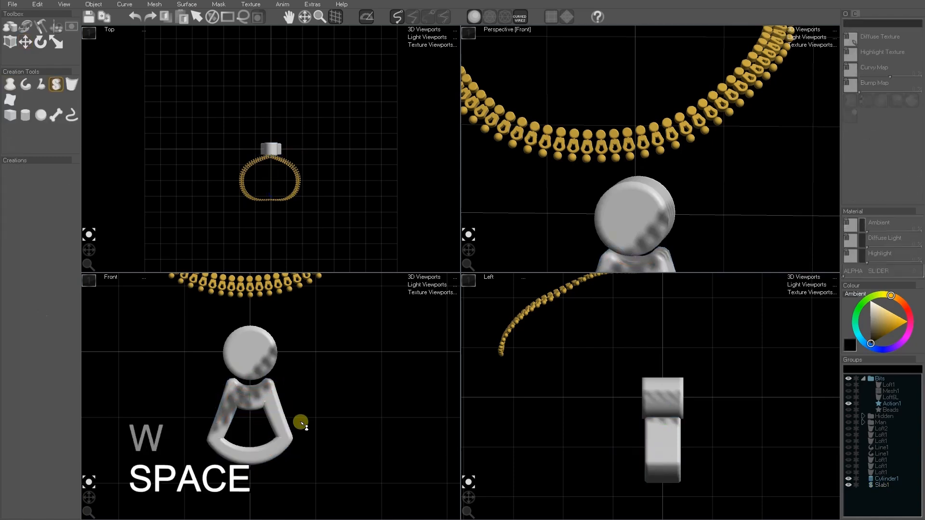
Draw a sphere centred below the slab in the Front view, fit its size and position close under the slab, and deselect it.
mouse_move(307, 465)
middle_down()
mouse_move(316, 436)
mouse_move(313, 453)
middle_up()
scroll(310, 395, down, 3)
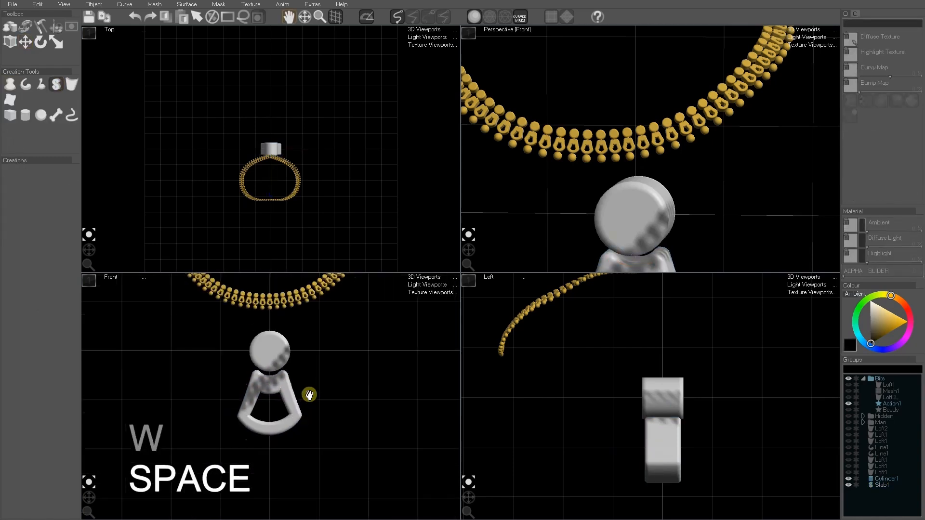
middle_drag(306, 414, 302, 390)
click(43, 115)
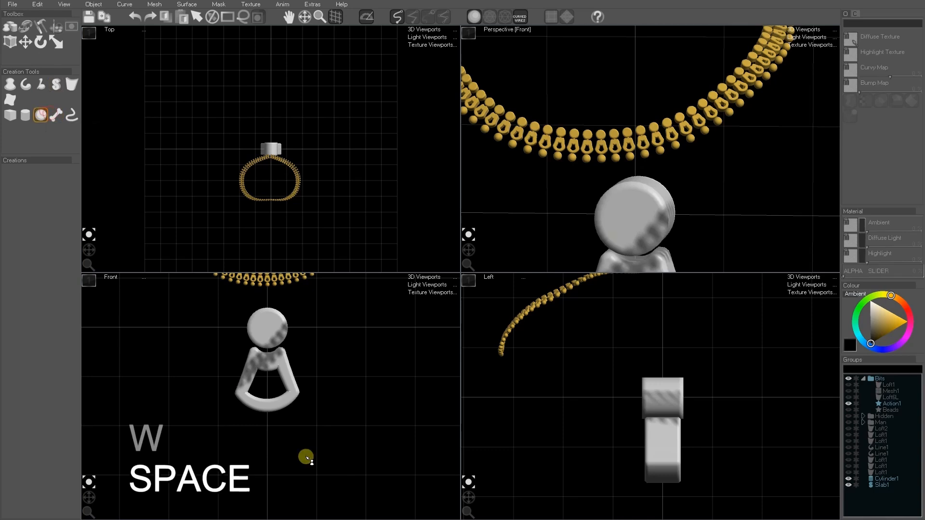
drag(268, 439, 256, 454)
key(e)
key(r)
key(w)
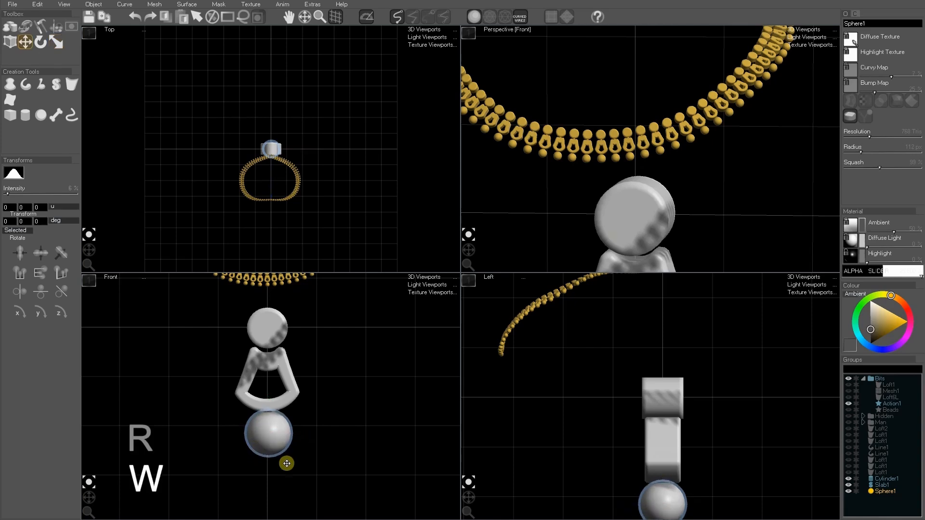
key(space)
Show the wireframe, lower the resolution of the cylinder and the sphere, and return to plain shaded display with nothing selected.
key(a)
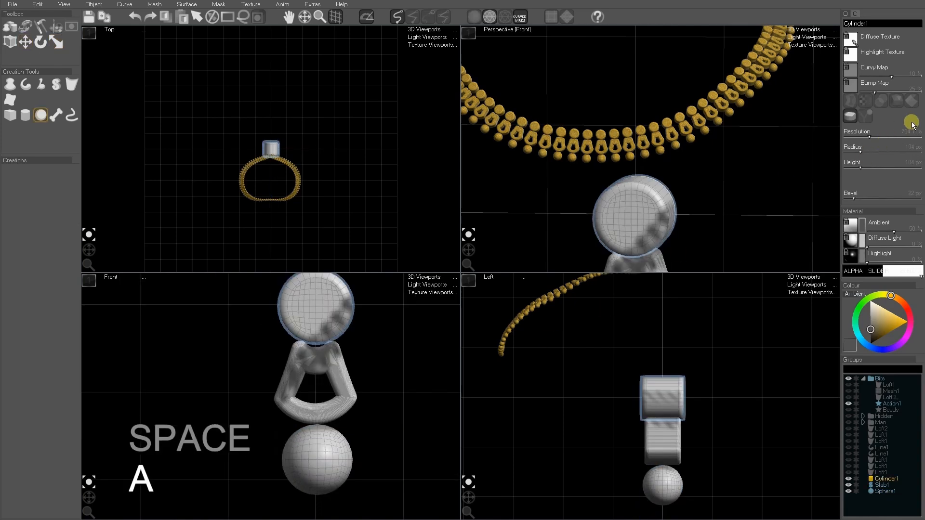
drag(869, 135, 865, 137)
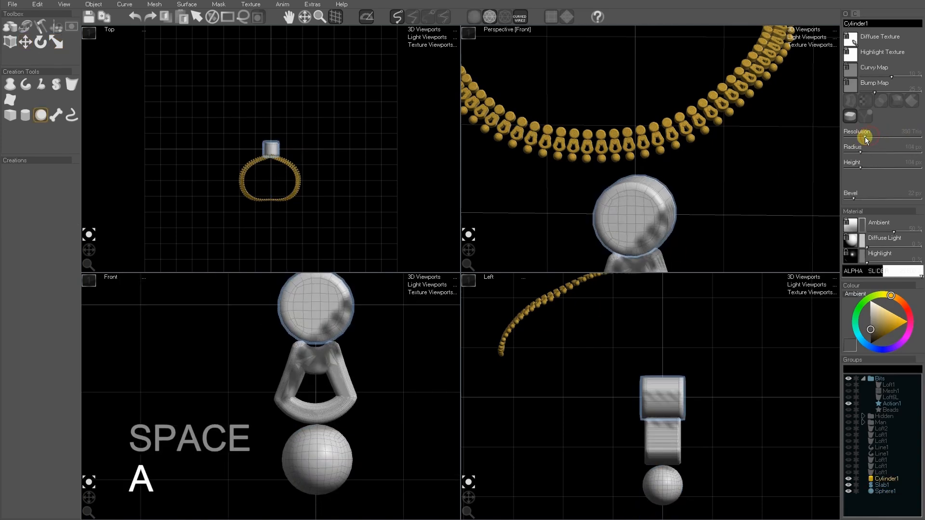
click(302, 454)
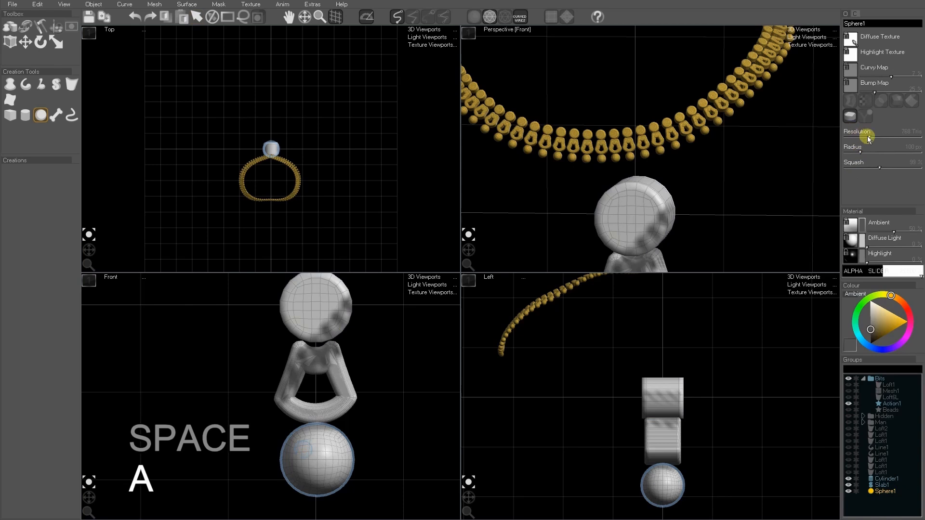
key(space)
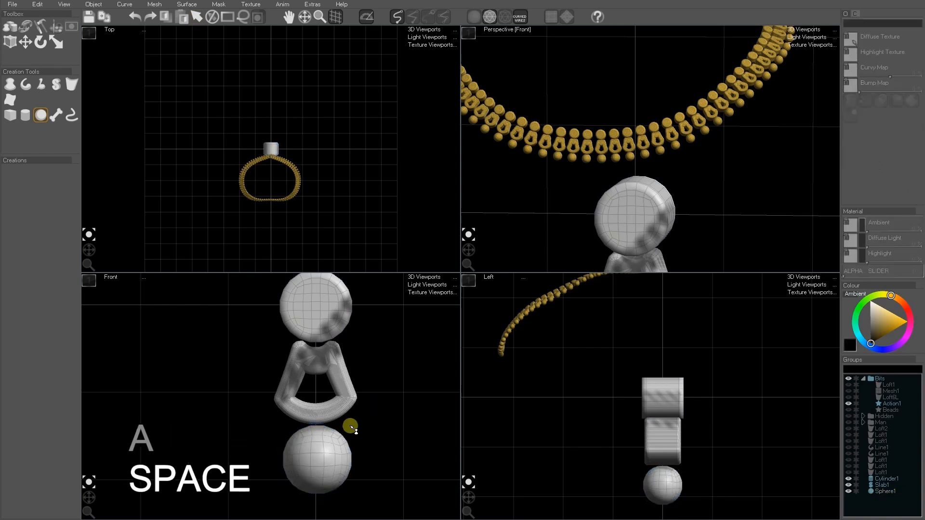
scroll(351, 427, down, 3)
middle_drag(361, 427, 315, 428)
key(a)
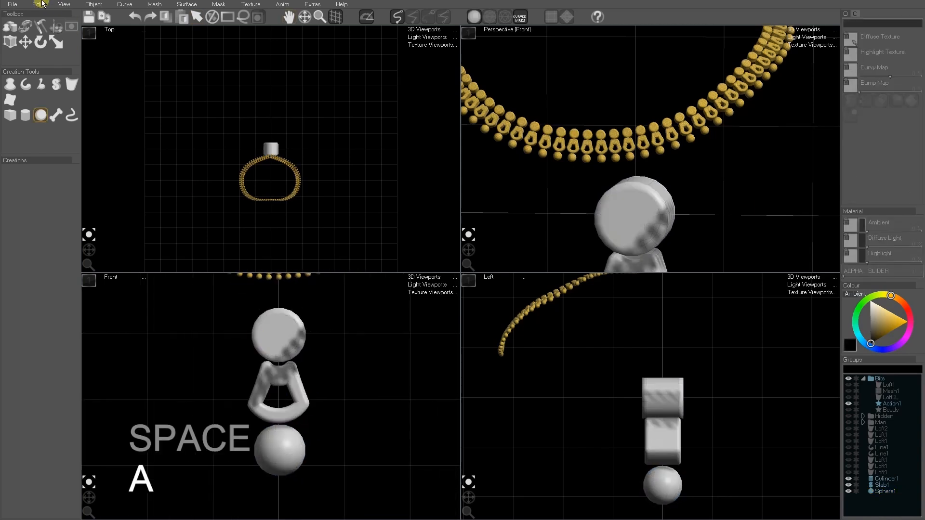
Select the cylinder, slab and sphere together and join them into one mesh.
click(13, 5)
click(18, 46)
click(883, 478)
shift+click(887, 484)
shift+click(886, 492)
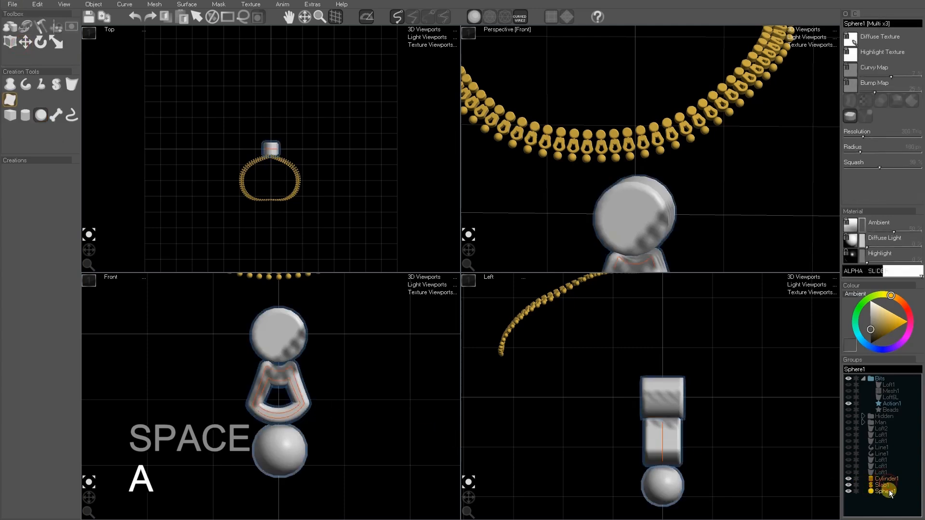
key(ctrl+j)
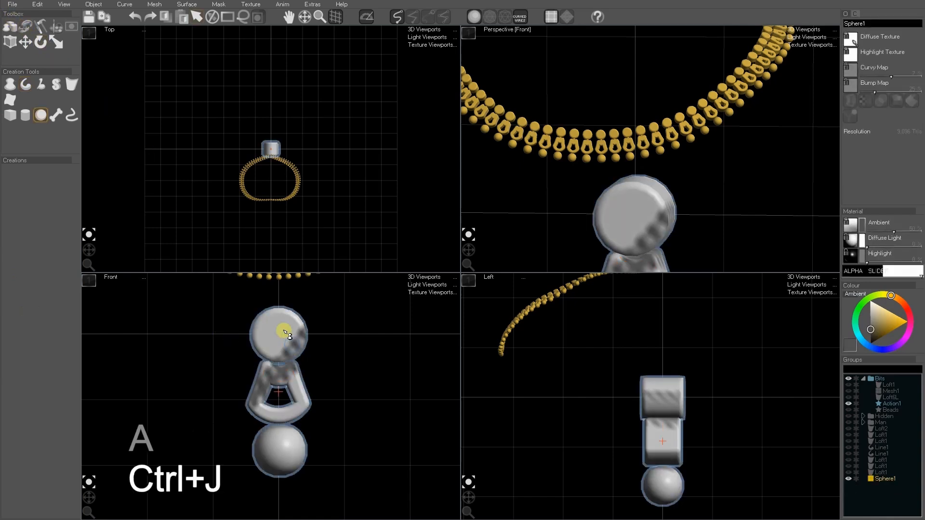
Rotate the joined bead mesh in the Front view until it lies horizontally with the sphere on the right, and deselect it.
key(e)
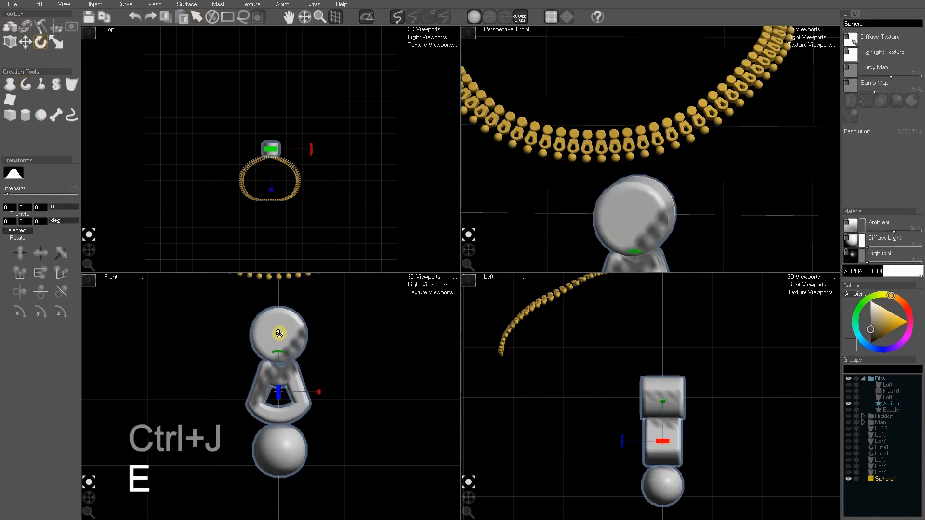
drag(279, 334, 315, 328)
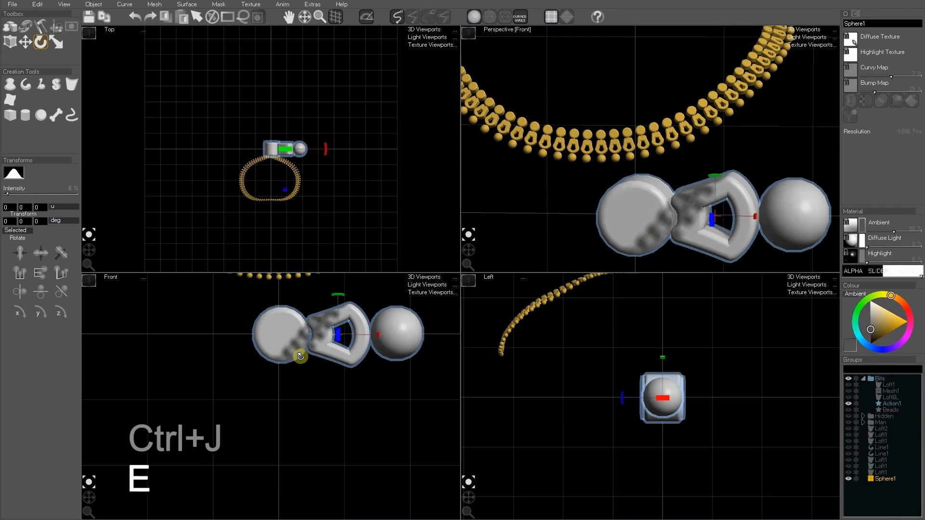
scroll(300, 356, down, 5)
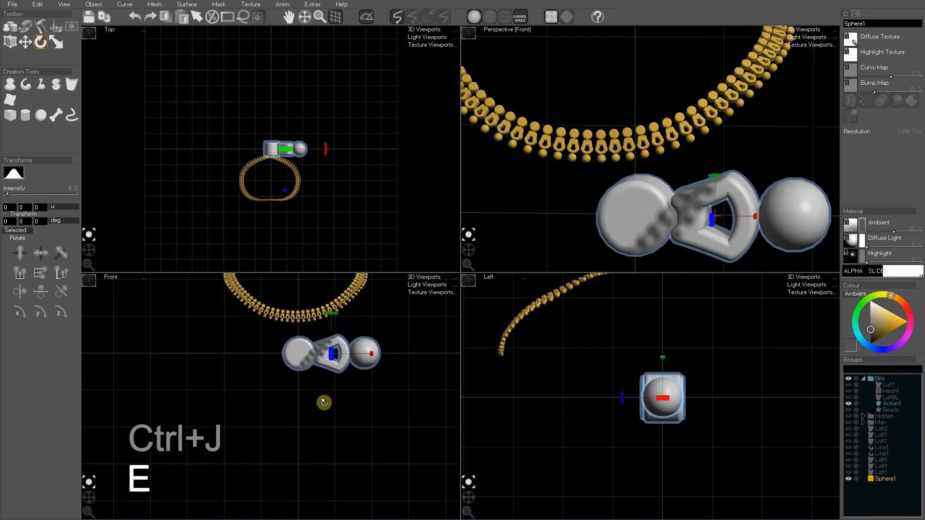
key(space)
Select the joined bead mesh and create a Brush Strokes action from it.
scroll(343, 415, down, 3)
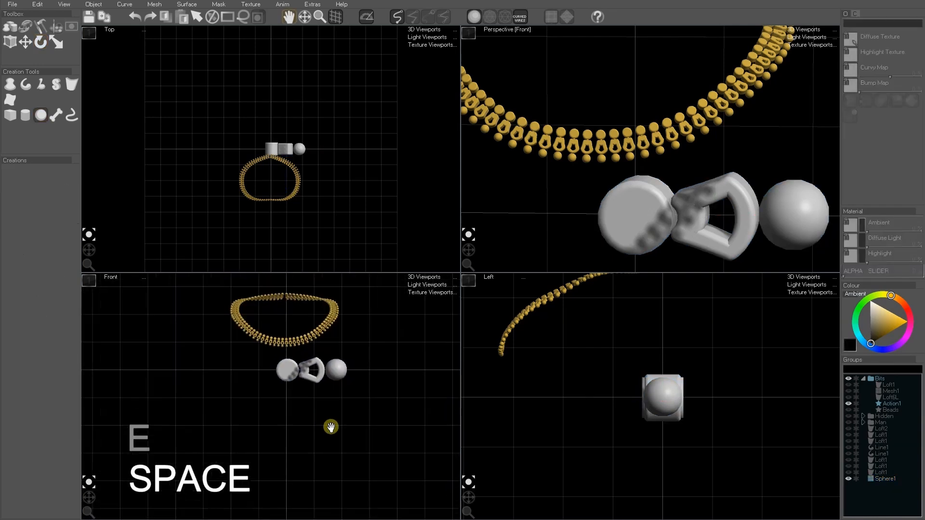
middle_drag(331, 427, 316, 411)
middle_drag(258, 410, 277, 388)
scroll(260, 393, down, 3)
scroll(679, 141, down, 5)
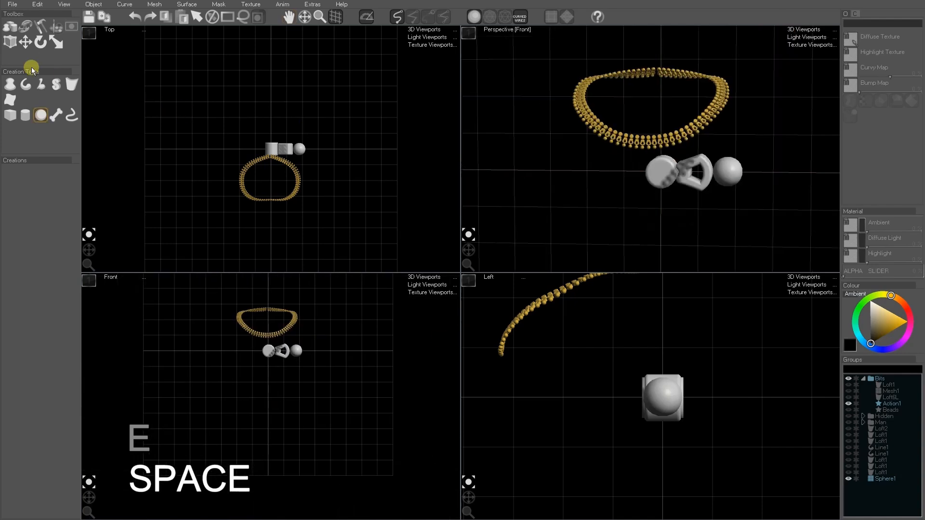
click(26, 26)
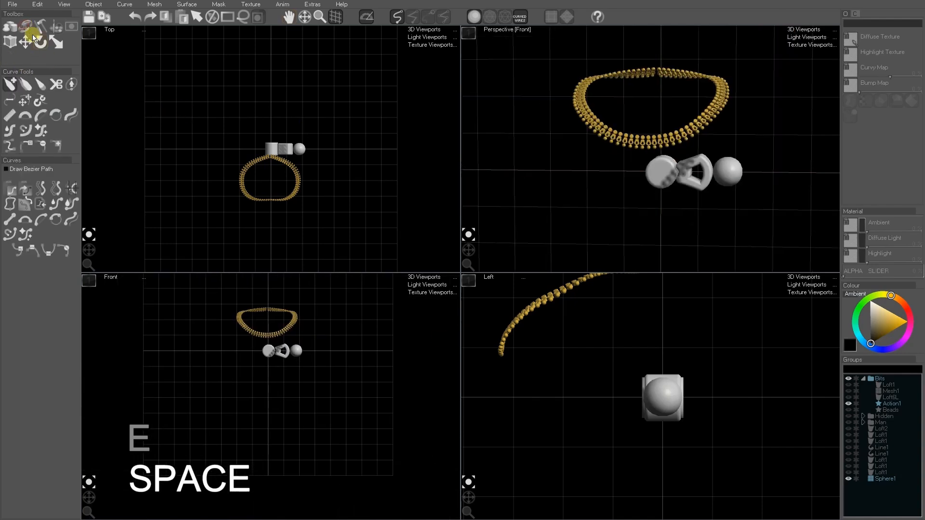
click(295, 350)
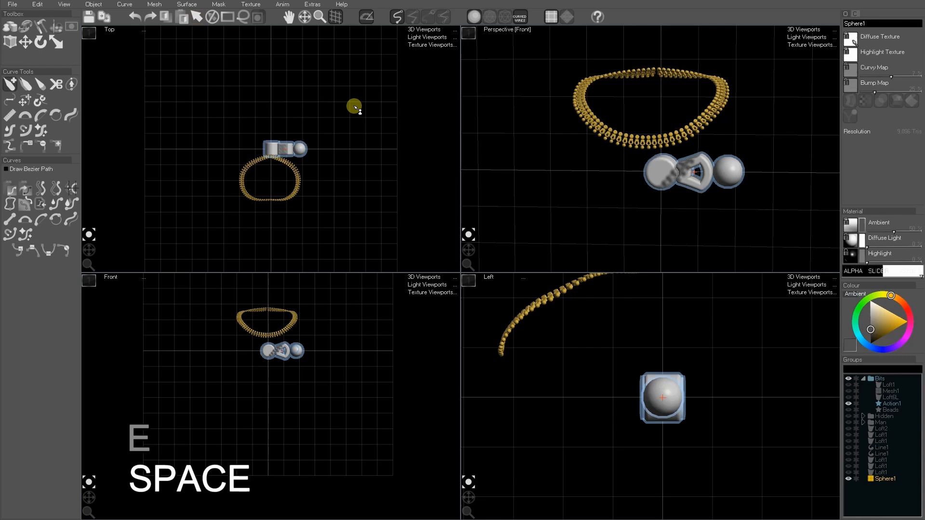
click(153, 6)
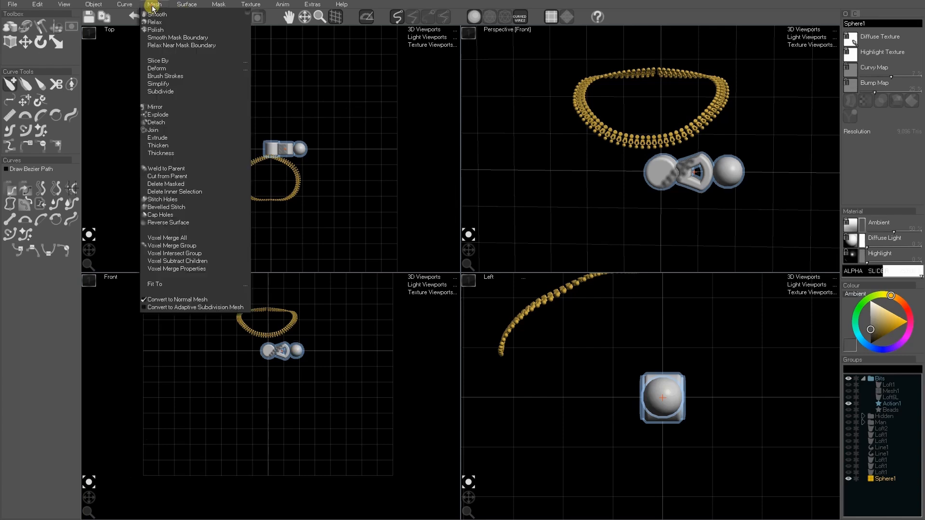
click(169, 76)
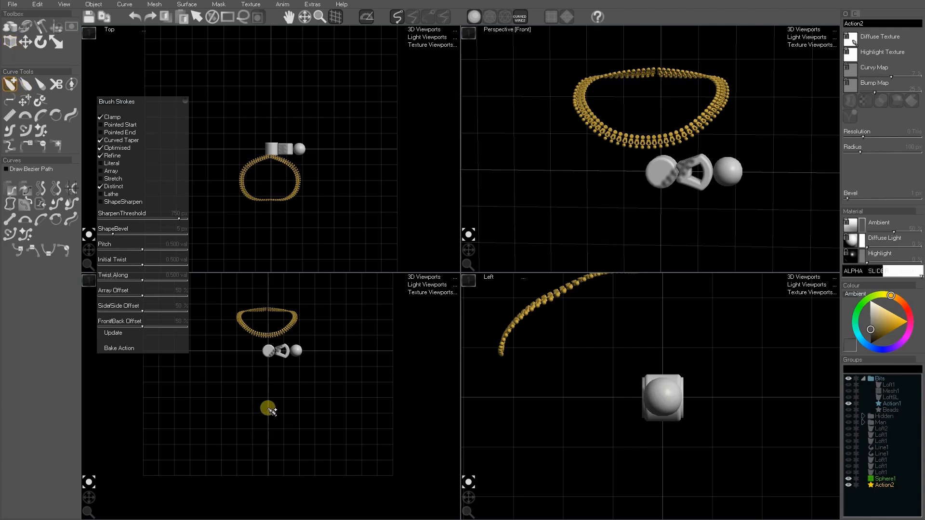
Draw a C-shaped half-necklace curve below the beads in the Front view and enable Array to repeat the bead mesh along it.
mouse_move(270, 409)
mouse_down()
mouse_move(320, 380)
mouse_move(272, 363)
mouse_up()
right_click(294, 401)
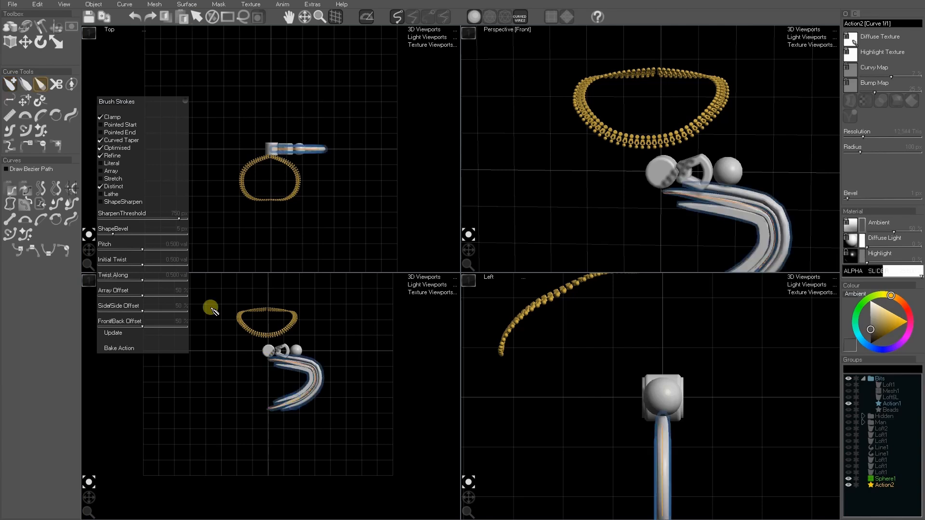
click(105, 173)
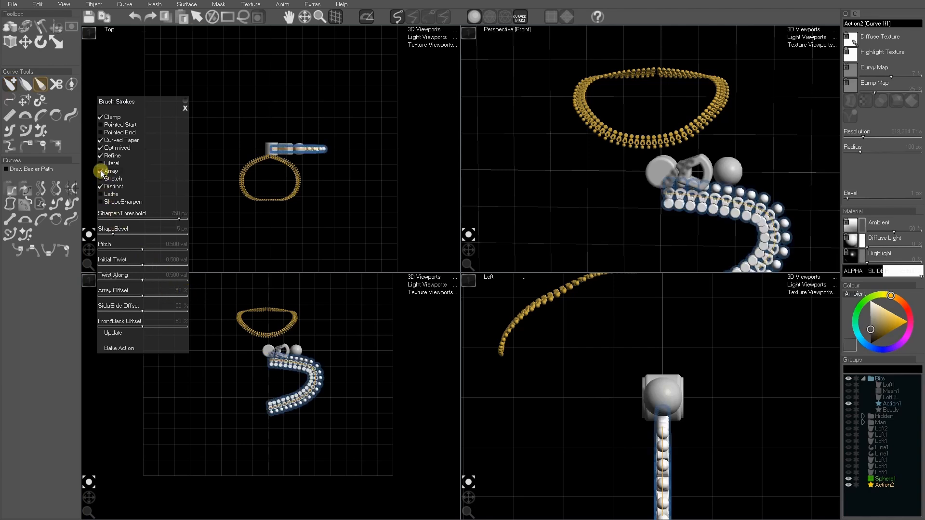
Mirror the half-necklace curve across X (Left/Right) to form a full loop.
click(126, 5)
click(150, 185)
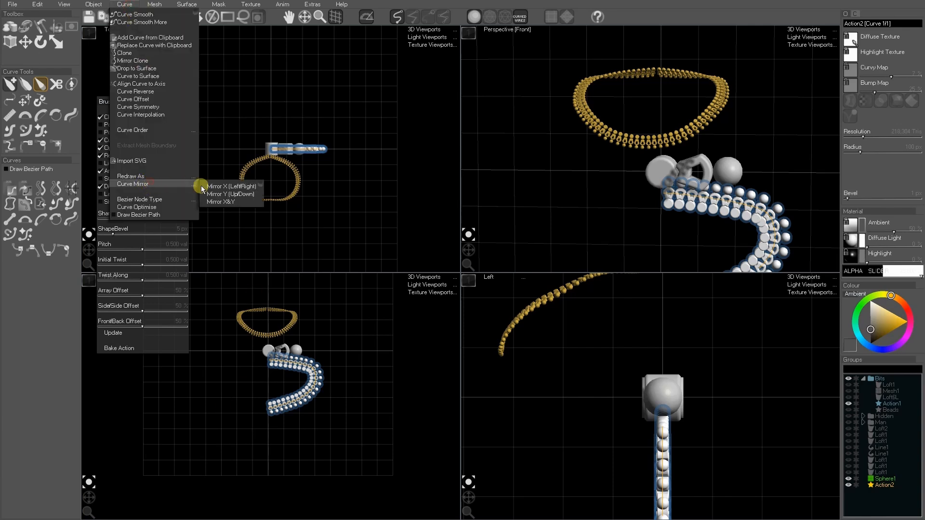
click(219, 188)
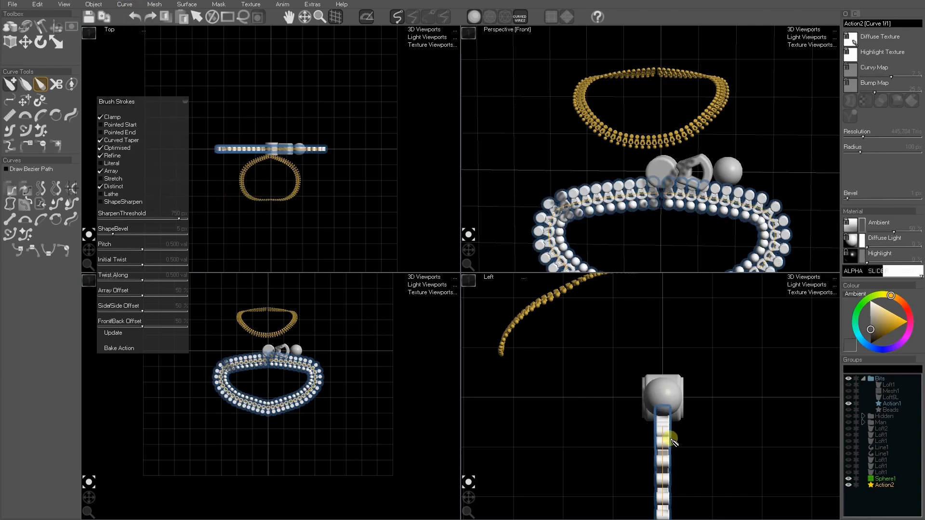
Tilt the whole necklace in the Left view so its back sits higher than its front, and move it slightly lower.
scroll(666, 488, down, 3)
middle_drag(666, 488, 675, 401)
key(r)
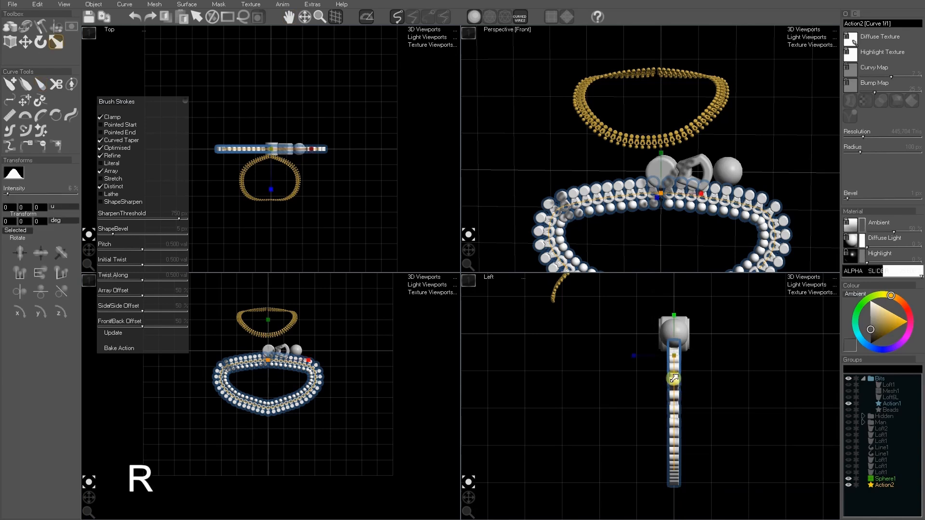
key(space)
key(e)
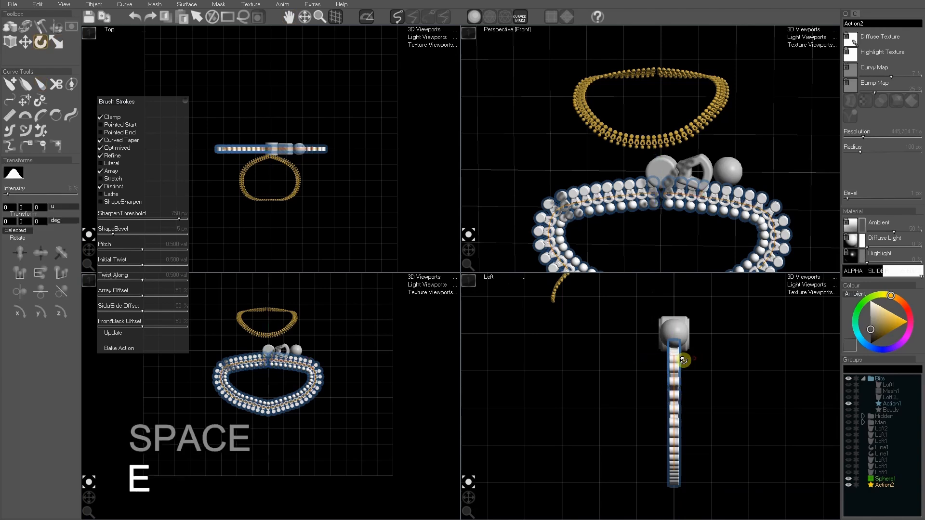
drag(683, 358, 727, 384)
key(w)
drag(716, 411, 716, 433)
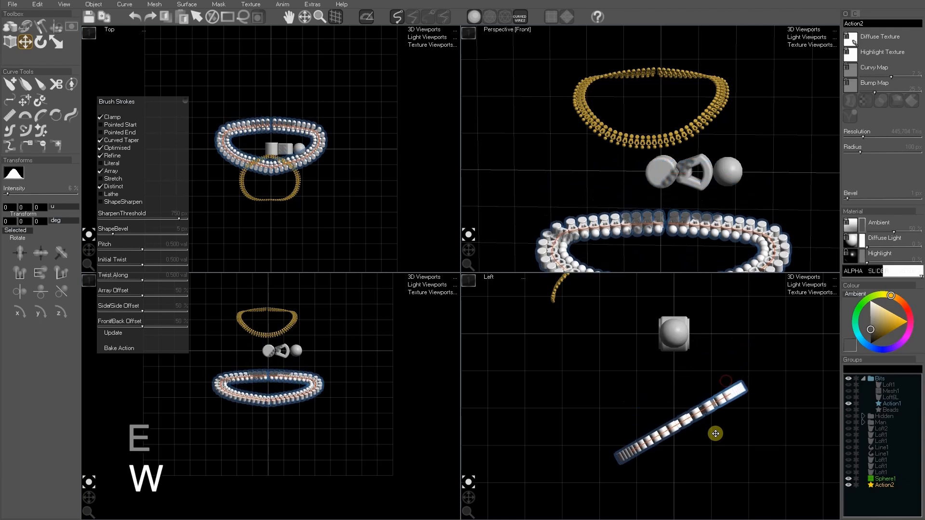
Bend the necklace curve in the Left view by pulling its front end down and outward at 100% transform intensity.
middle_drag(701, 229, 691, 146)
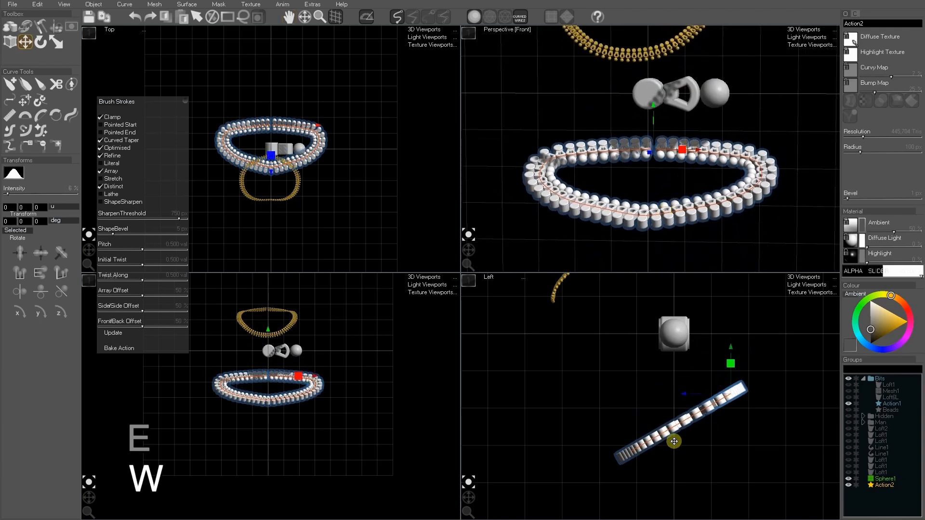
key(t)
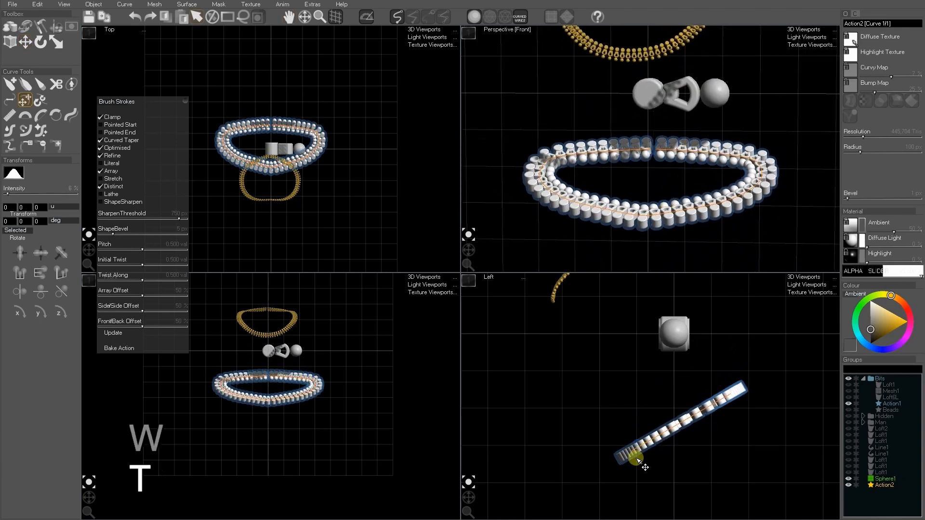
key(ctrl+z)
drag(704, 454, 677, 424)
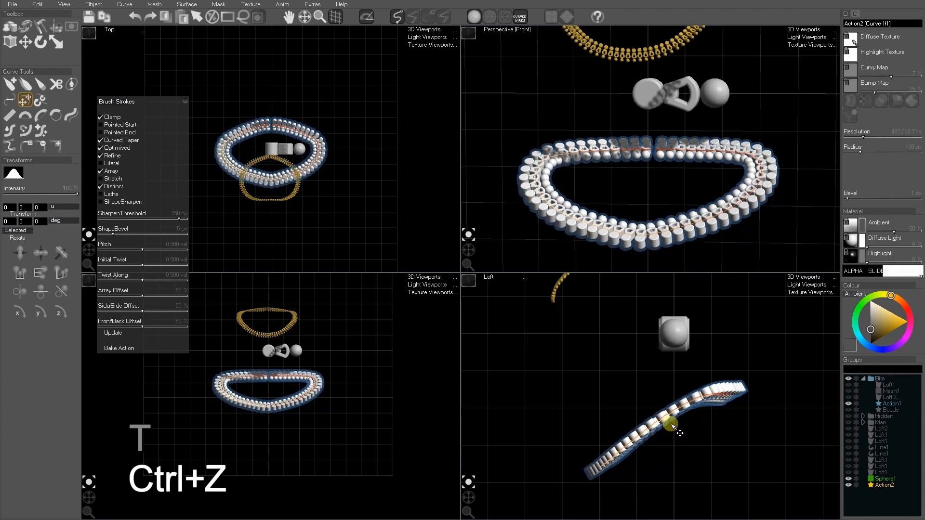
Smooth the necklace curve along its side in the Front view, and apply two smoothing passes to the whole curve.
click(67, 120)
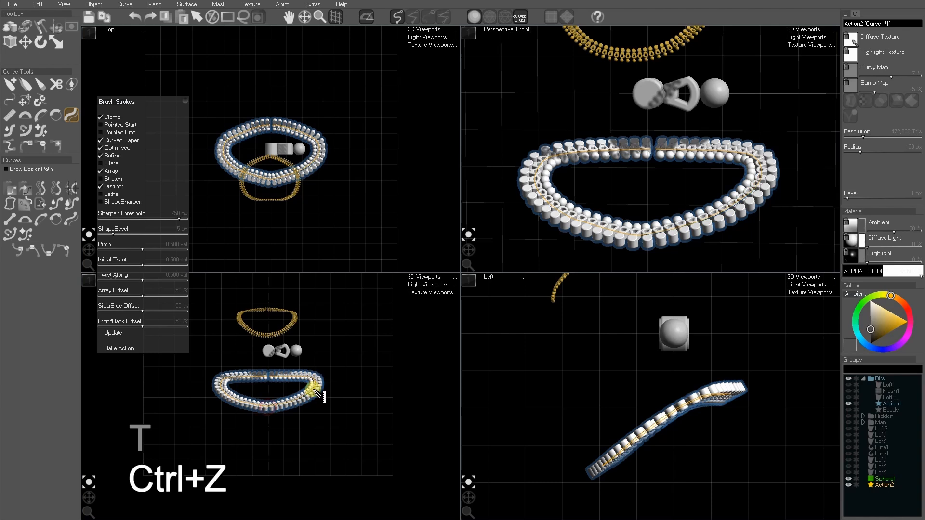
drag(316, 394, 273, 374)
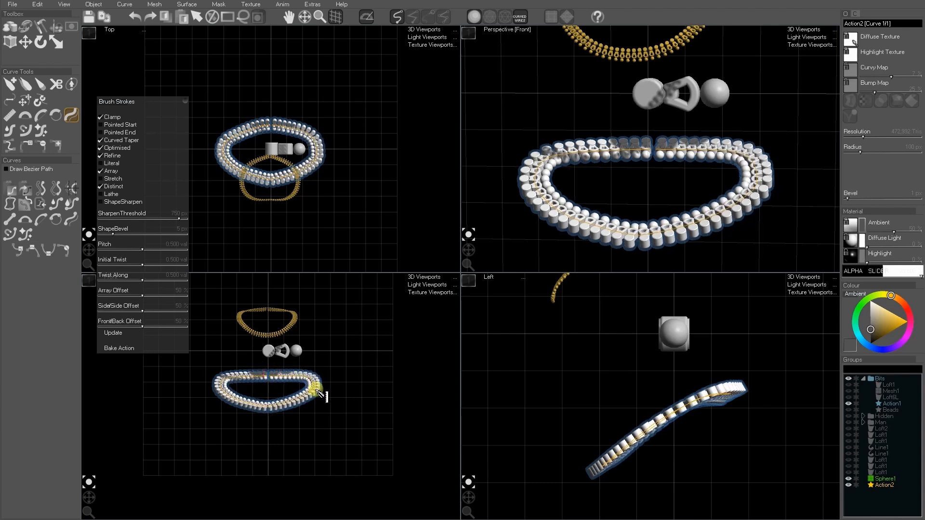
key(s)
key(s)
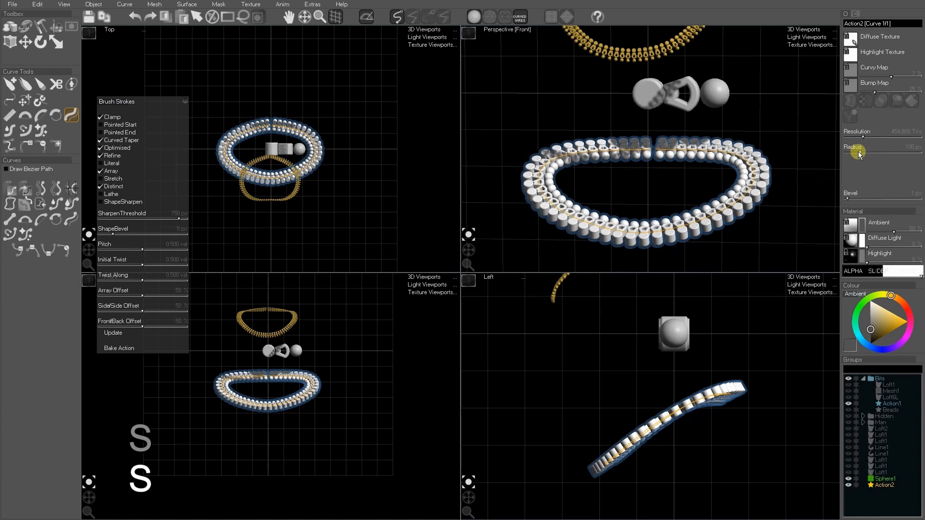
Reduce the necklace stroke's radius to about 37 px and inspect the smaller beads in the Perspective view.
drag(859, 153, 855, 152)
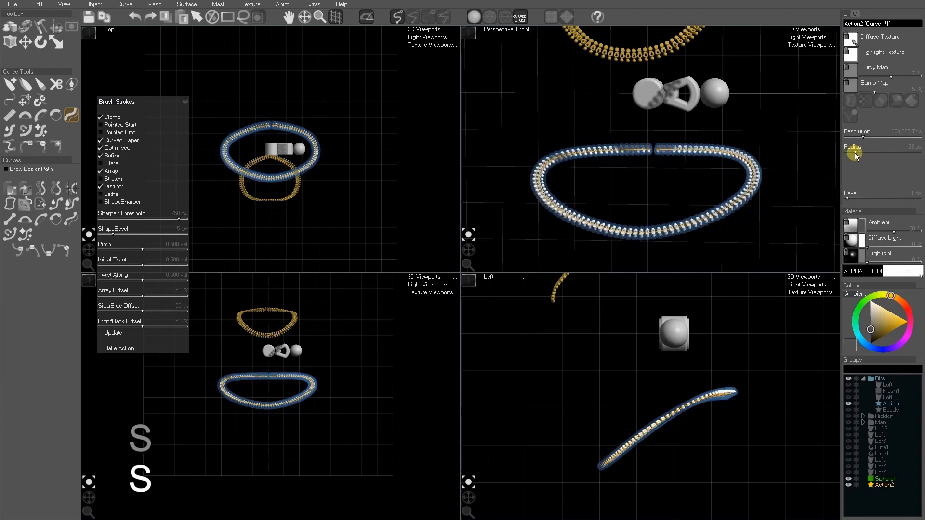
scroll(650, 238, up, 5)
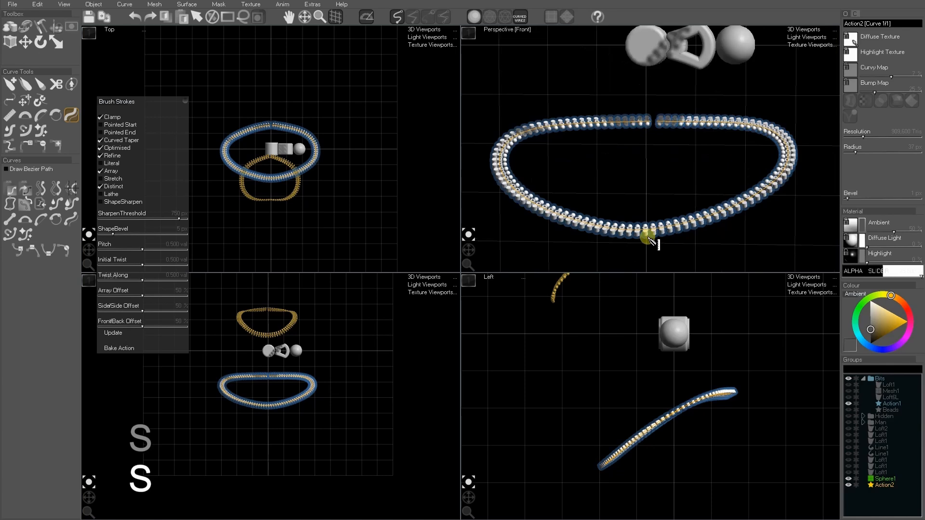
scroll(664, 230, up, 5)
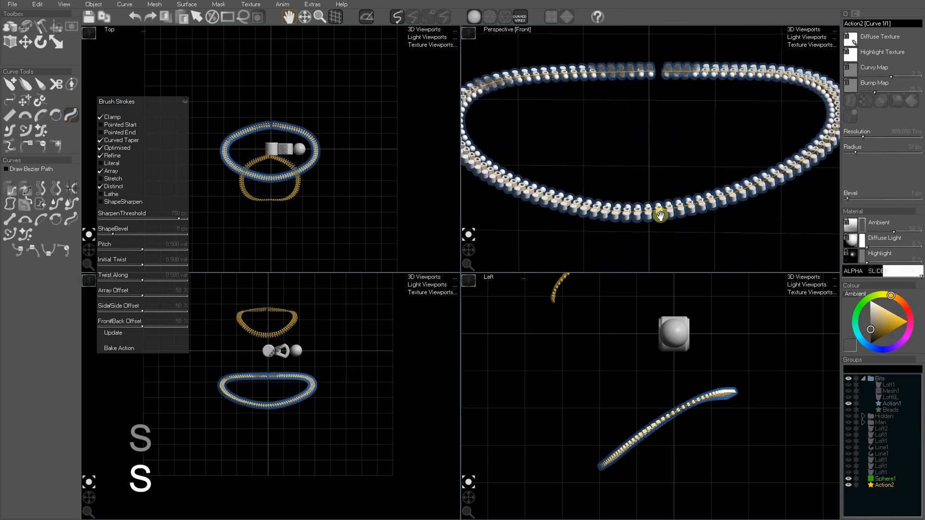
scroll(657, 227, down, 6)
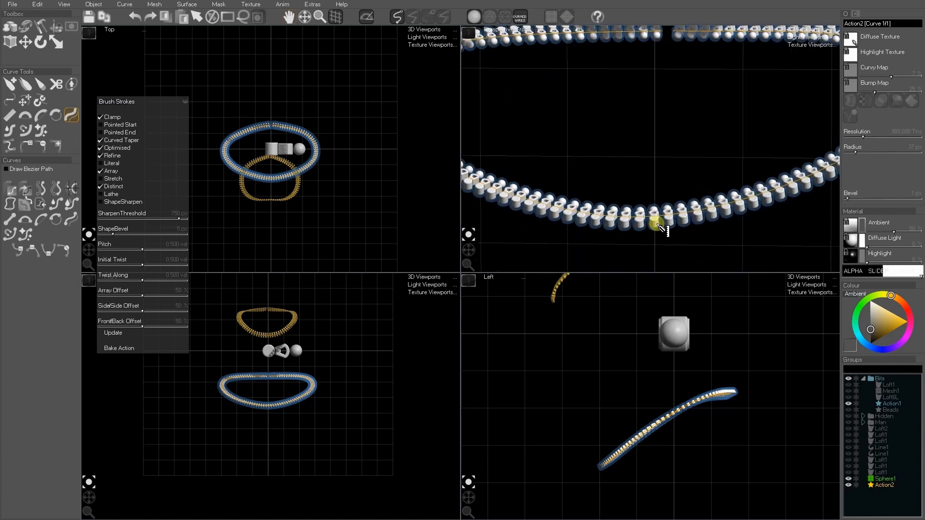
Orient and space the beads with Optimised and Refine off, Pitch 0.531, Initial Twist -0.297, Array Offset 50% and Radius 56 px.
click(468, 33)
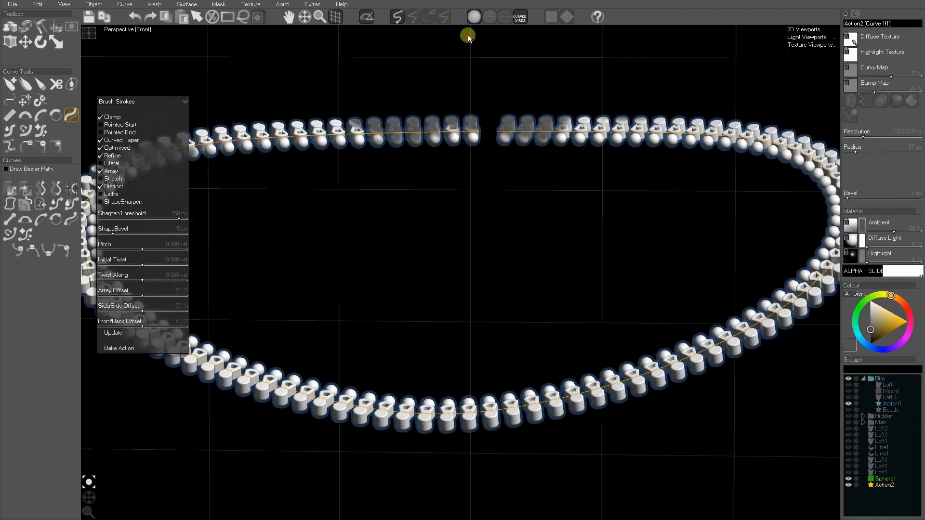
scroll(481, 258, down, 3)
middle_drag(496, 298, 506, 292)
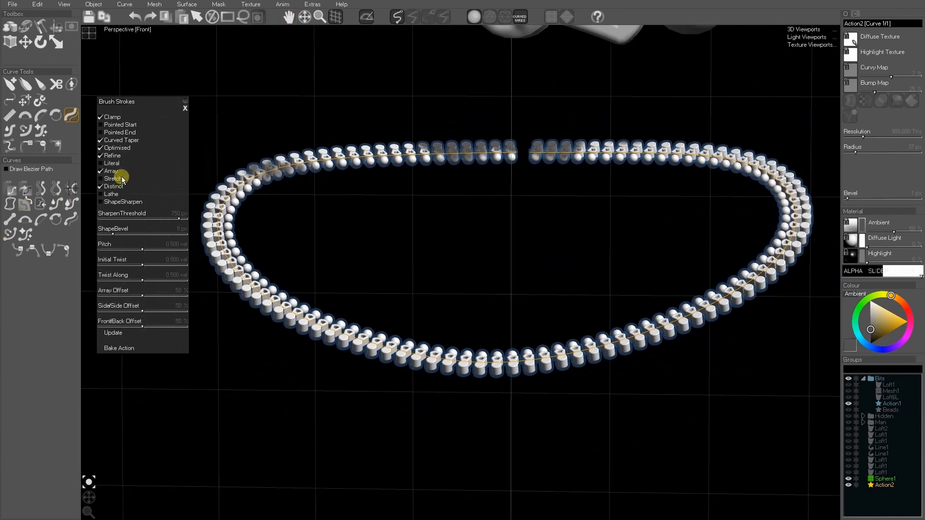
click(145, 249)
drag(145, 264, 167, 263)
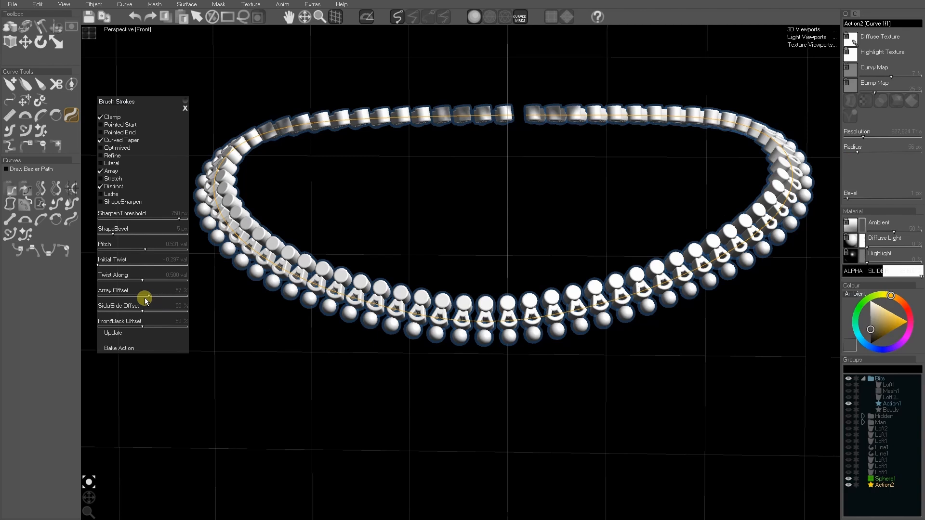
drag(143, 296, 143, 297)
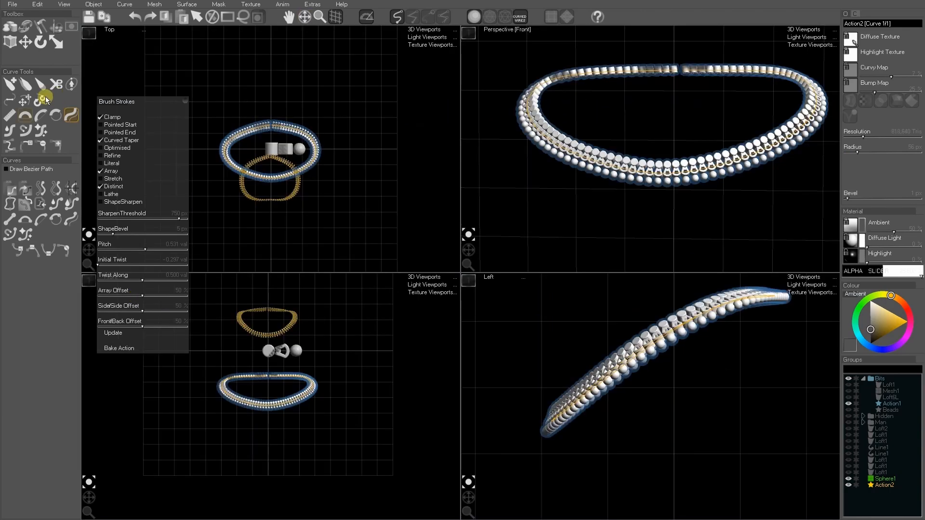
Twist the beads at the necklace's front in the Left view with the curve rotate tool at 100% intensity.
click(41, 103)
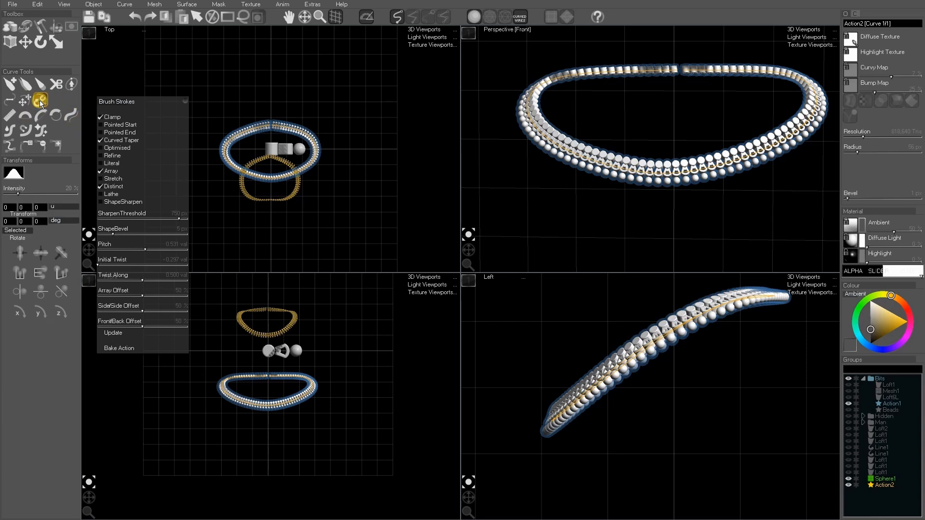
drag(61, 198, 86, 203)
scroll(547, 428, up, 1)
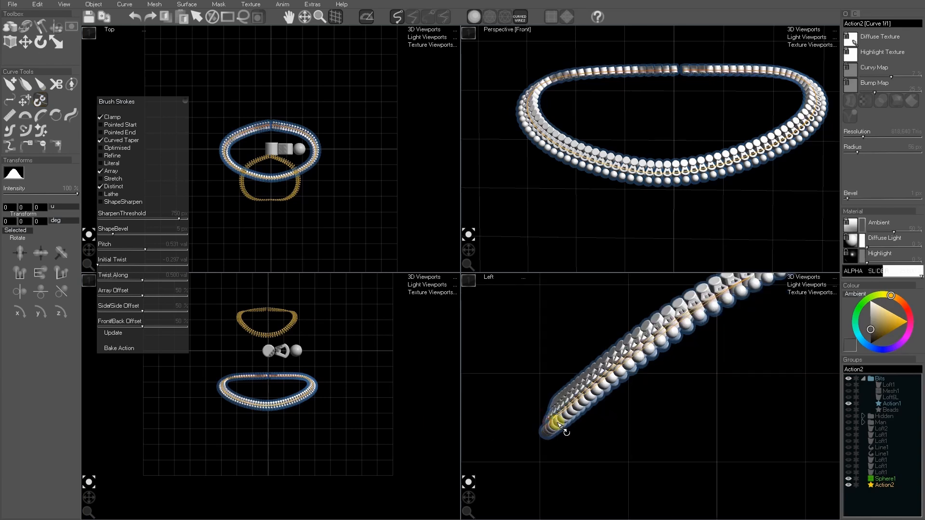
drag(572, 424, 719, 412)
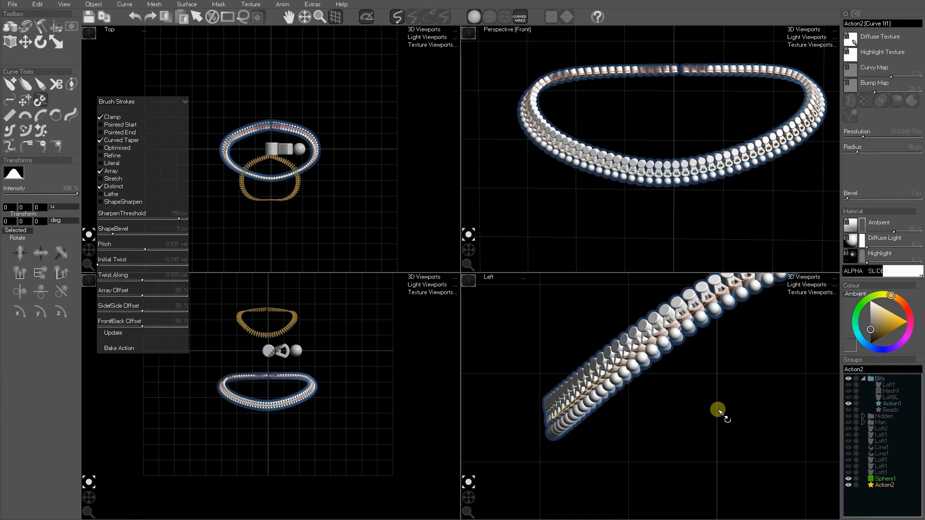
drag(604, 424, 427, 402)
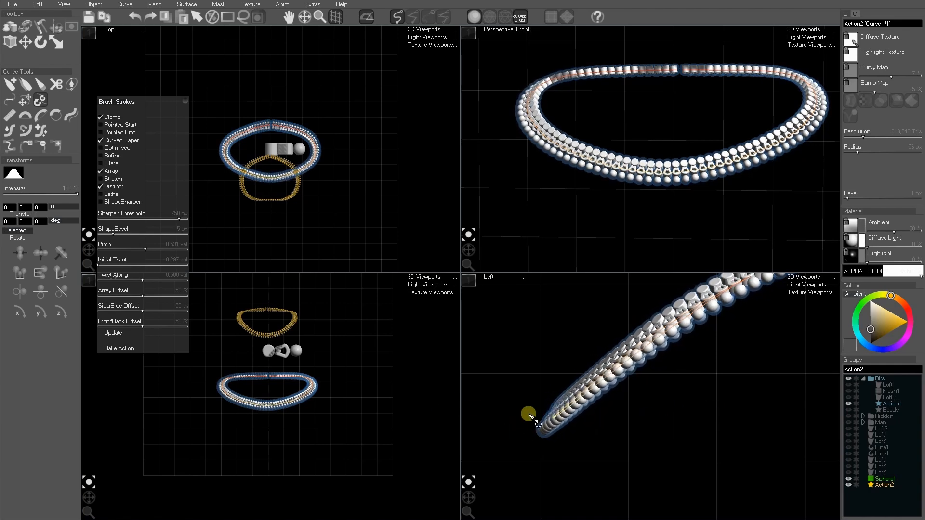
drag(530, 416, 479, 440)
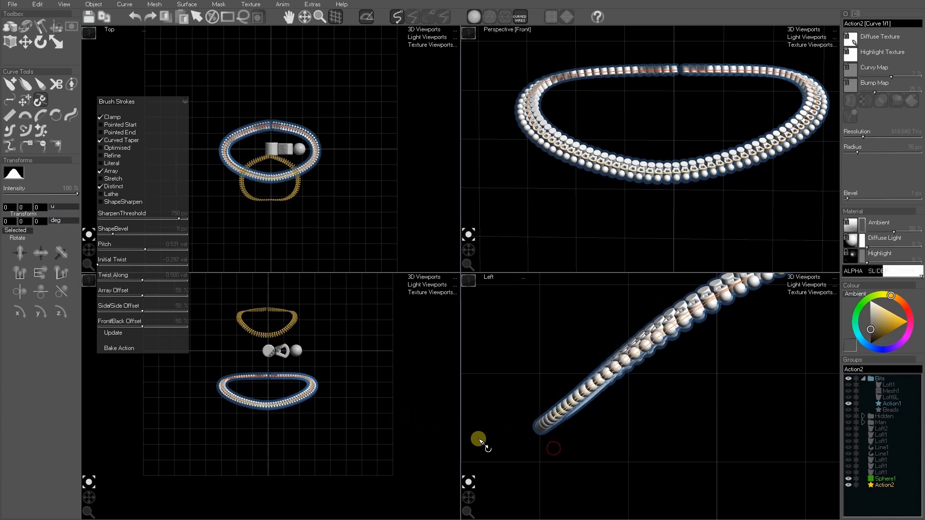
Twist the beads around the necklace's right-hand bend in the Front view.
scroll(316, 388, up, 5)
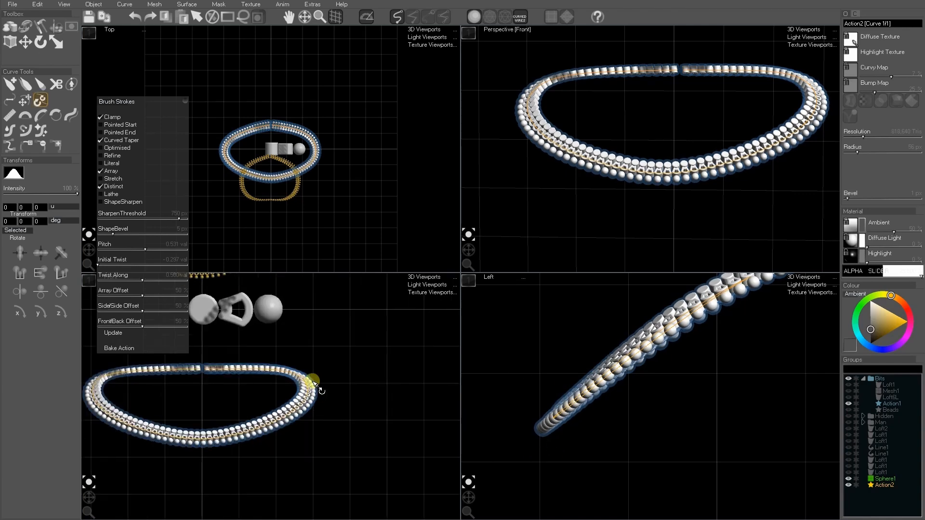
scroll(303, 389, up, 4)
drag(301, 389, 161, 275)
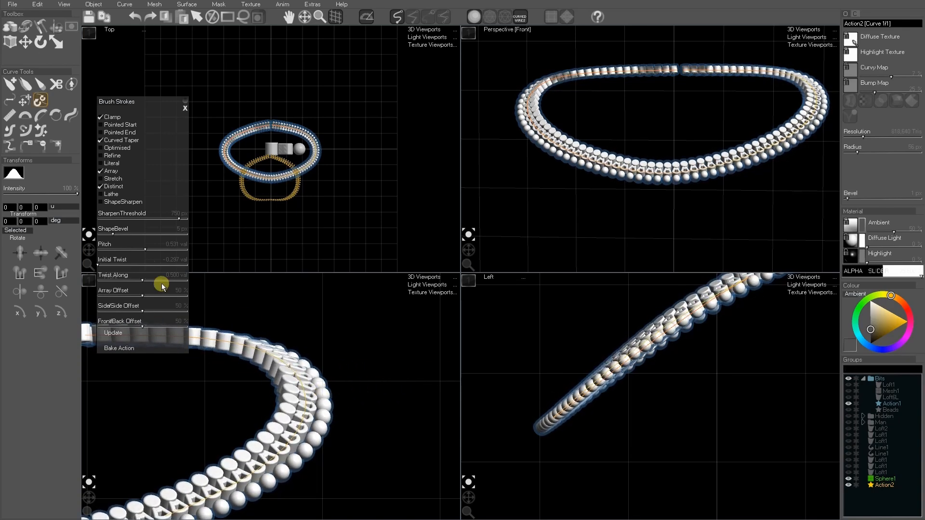
Mirror the adjusted necklace curve.
click(125, 5)
mouse_move(144, 186)
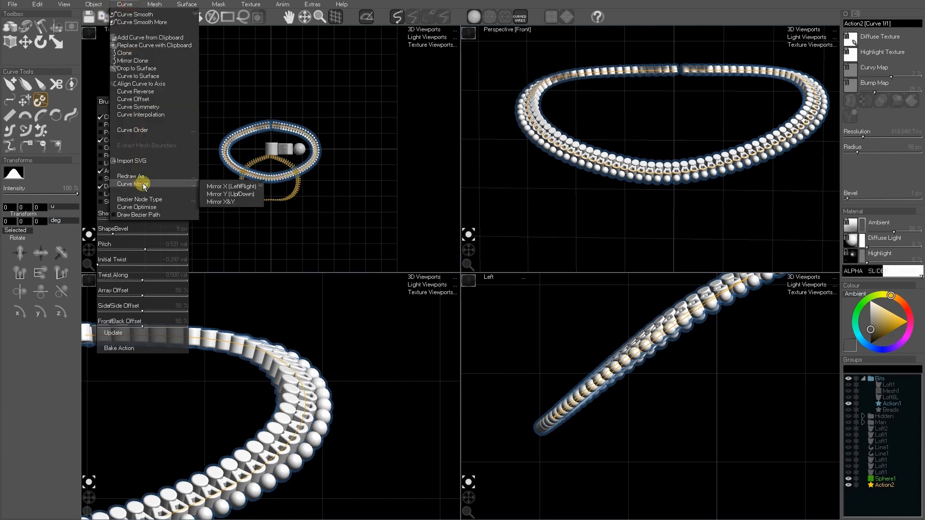
Mirror the necklace curve left to right on X, and isolate the Beads object.
click(219, 189)
key(space)
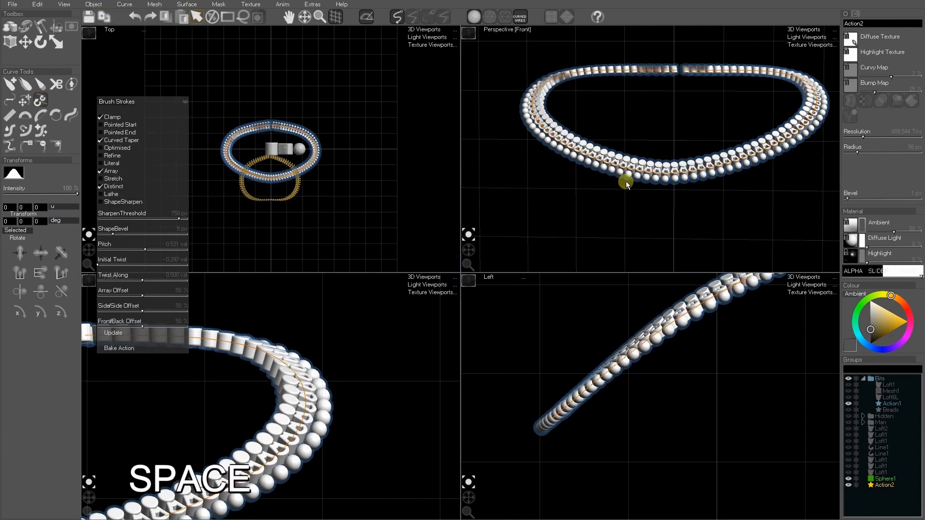
key(space)
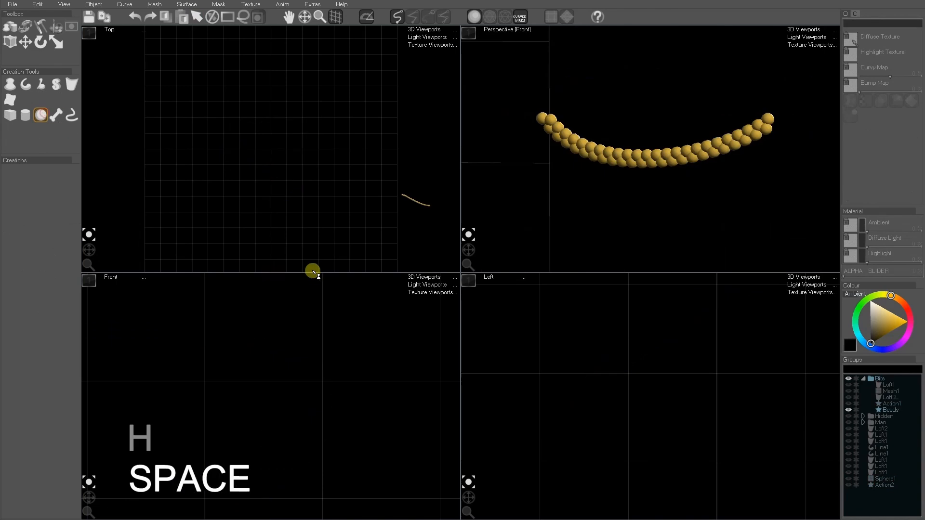
Create a small sphere in the Front view and place a duplicate diagonally below it, slightly overlapping the original.
scroll(314, 397, down, 8)
mouse_move(264, 279)
middle_down()
mouse_move(269, 361)
mouse_move(281, 375)
middle_up()
drag(258, 309, 280, 343)
key(Delete)
key(ctrl+d)
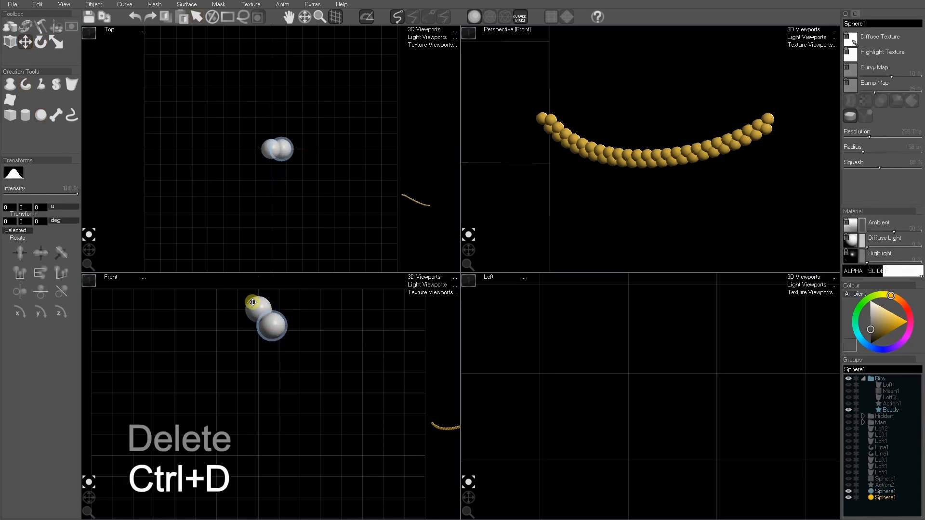
Lower the resolution of both spheres together and join them into one mesh.
shift+click(253, 303)
drag(869, 140, 864, 140)
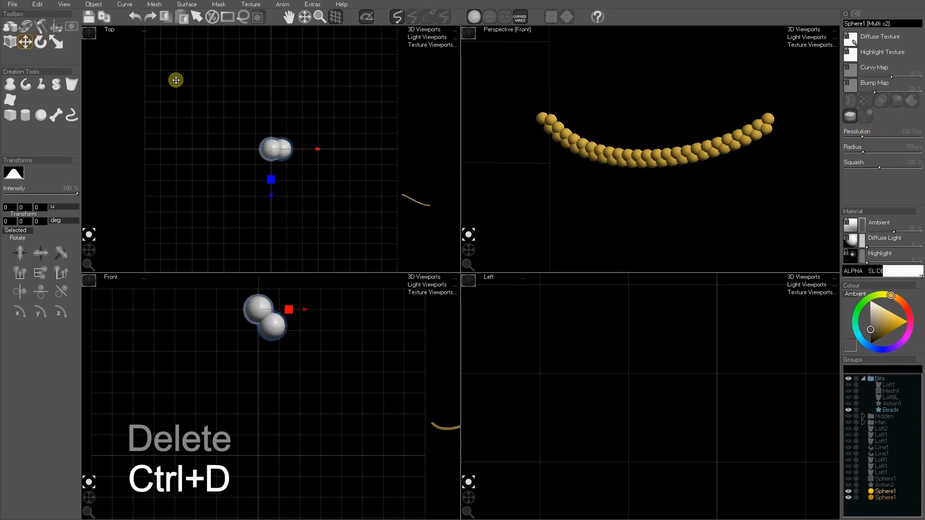
click(155, 5)
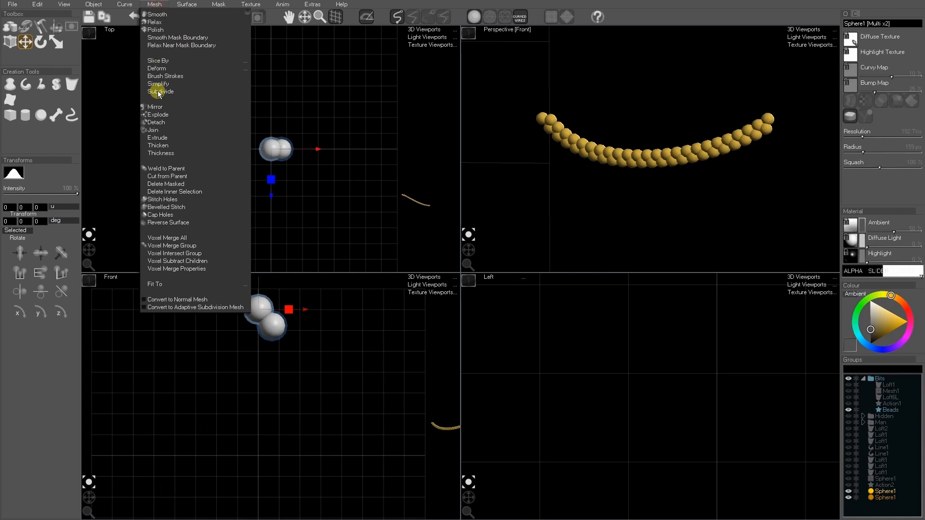
click(153, 130)
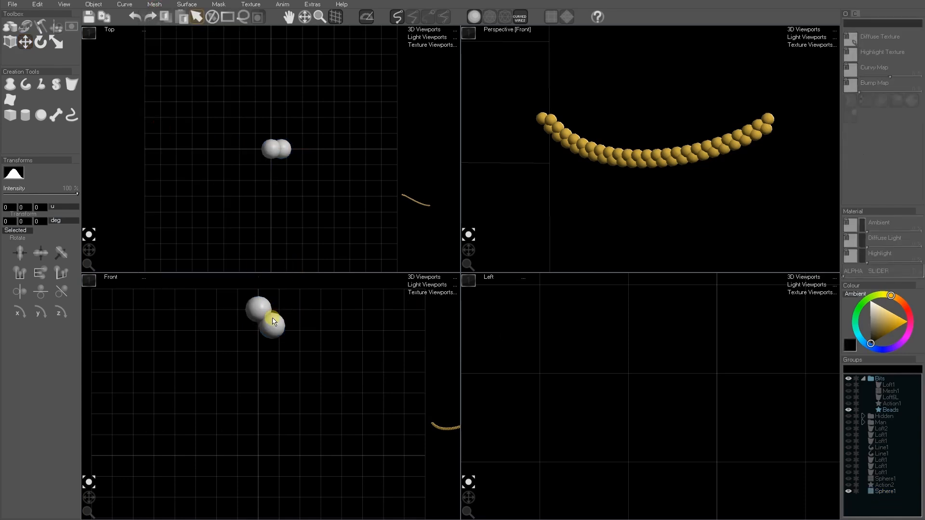
Use the joined spheres as a Brush Strokes shape and draw a wide U-shaped curve below them in the Front view.
click(162, 6)
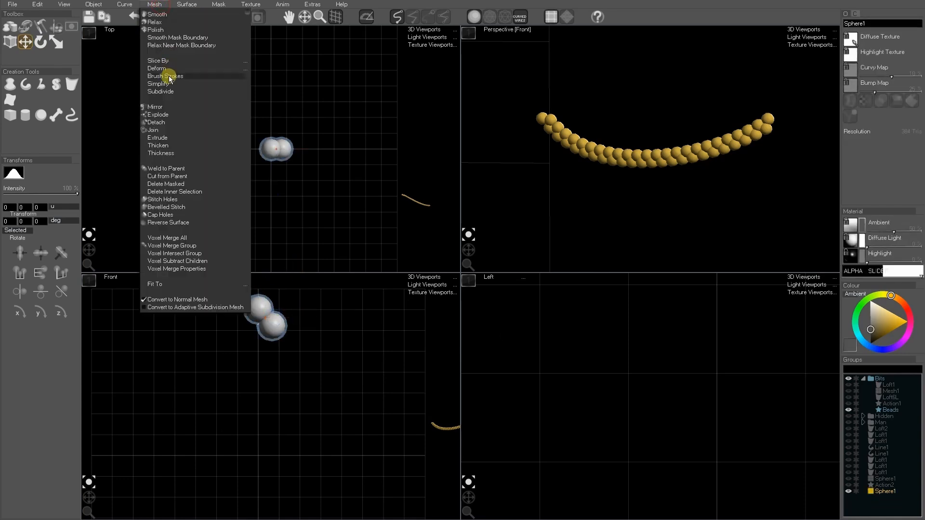
click(172, 75)
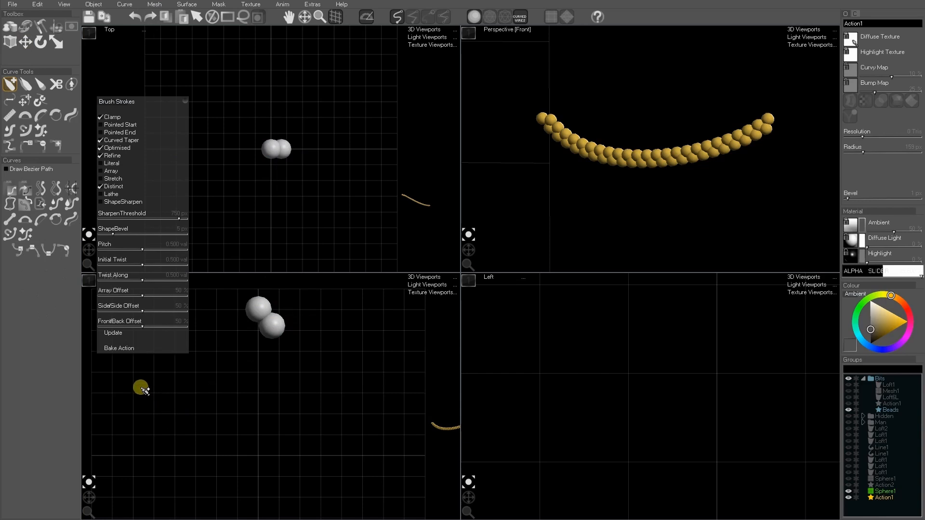
mouse_move(143, 389)
mouse_down()
mouse_move(216, 448)
mouse_move(320, 446)
mouse_move(379, 386)
mouse_up()
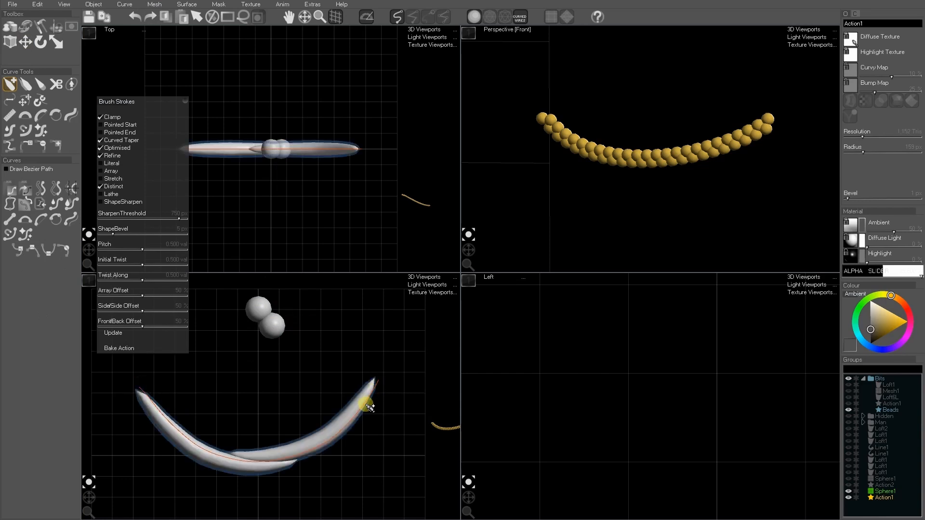
right_click(366, 404)
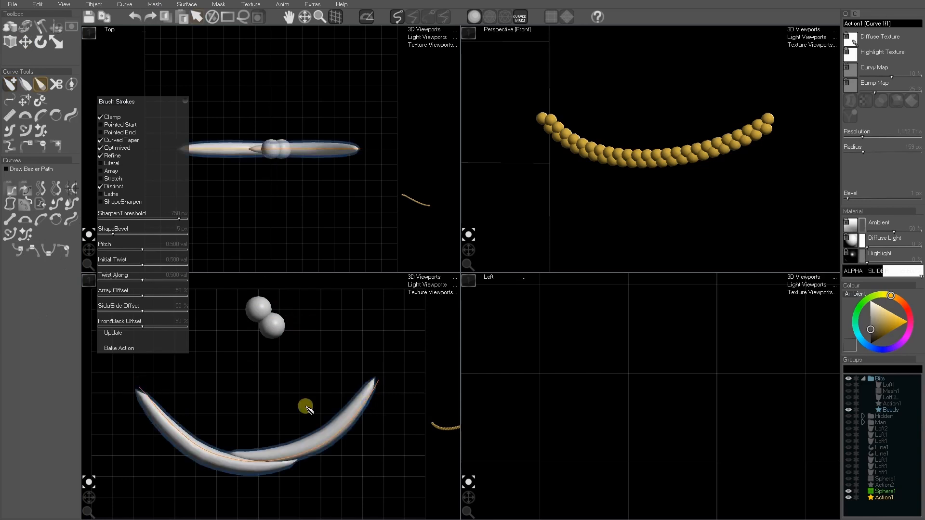
Turn on Array for the brush stroke, reduce the array offset to pack the beads closer, and try different twist settings.
click(101, 171)
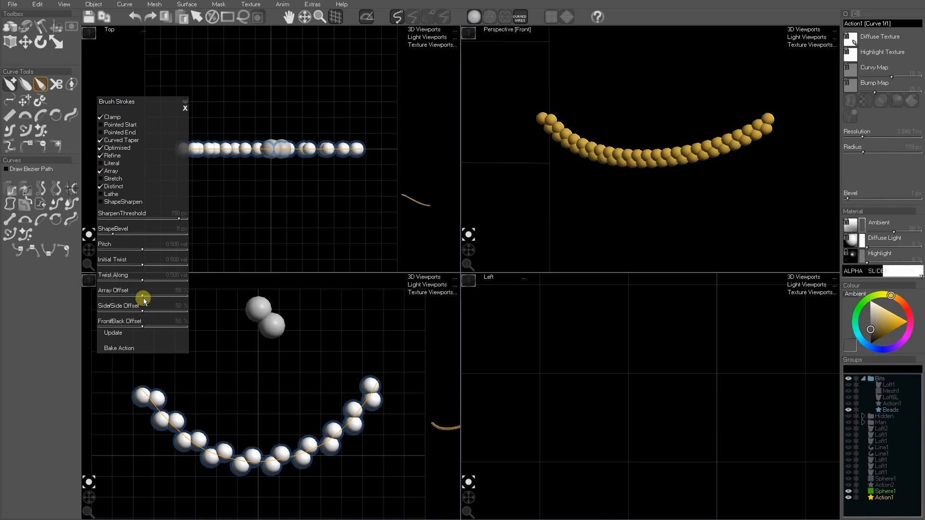
drag(143, 298, 131, 302)
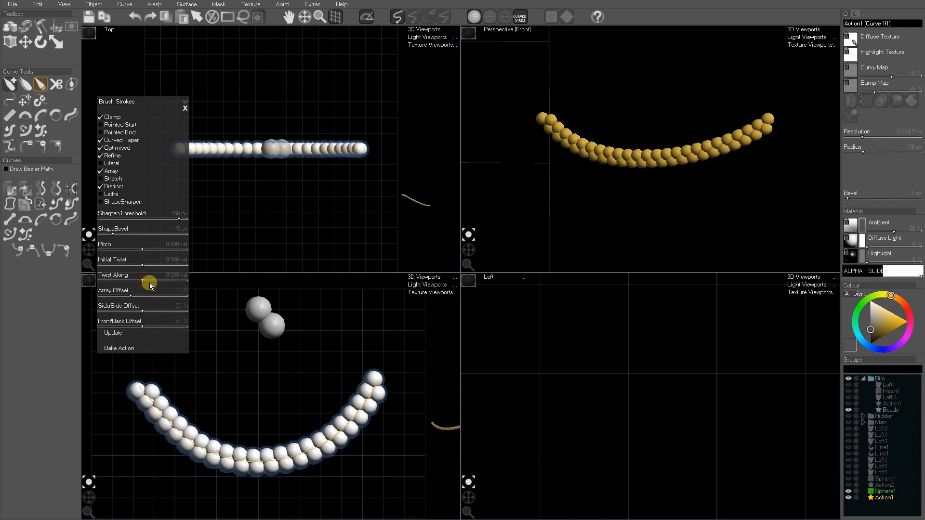
drag(143, 280, 148, 281)
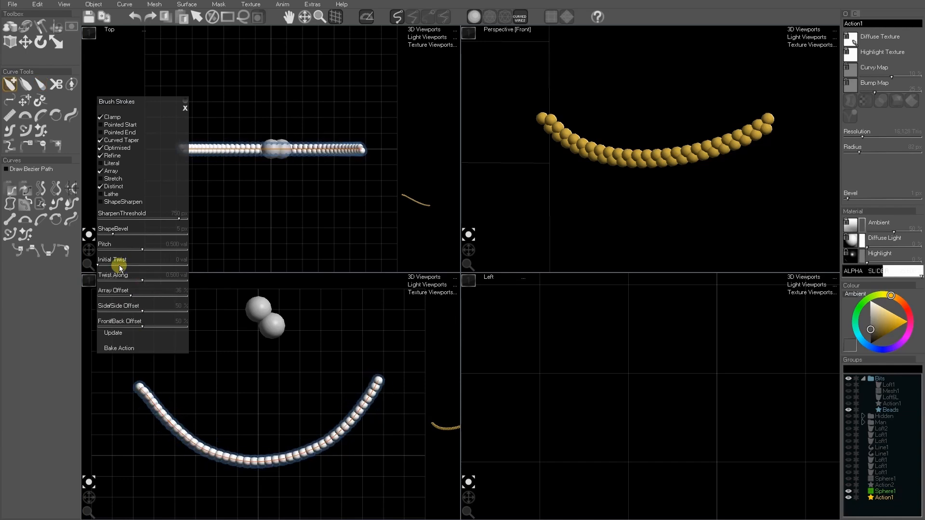
mouse_move(119, 266)
mouse_down()
mouse_move(173, 265)
mouse_move(161, 265)
mouse_up()
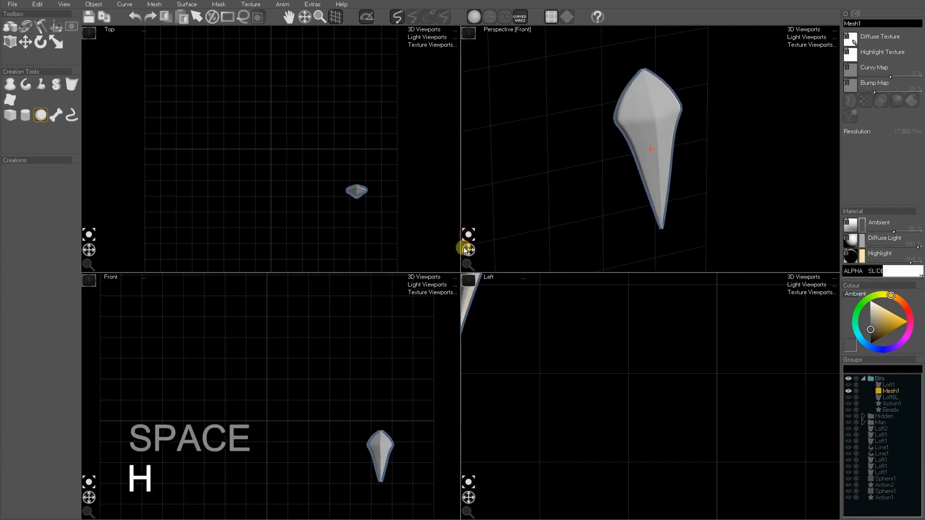
Draw a slab stroke in the Front view, sloping down towards the pointed gem mesh in the Bits group.
drag(466, 244, 474, 249)
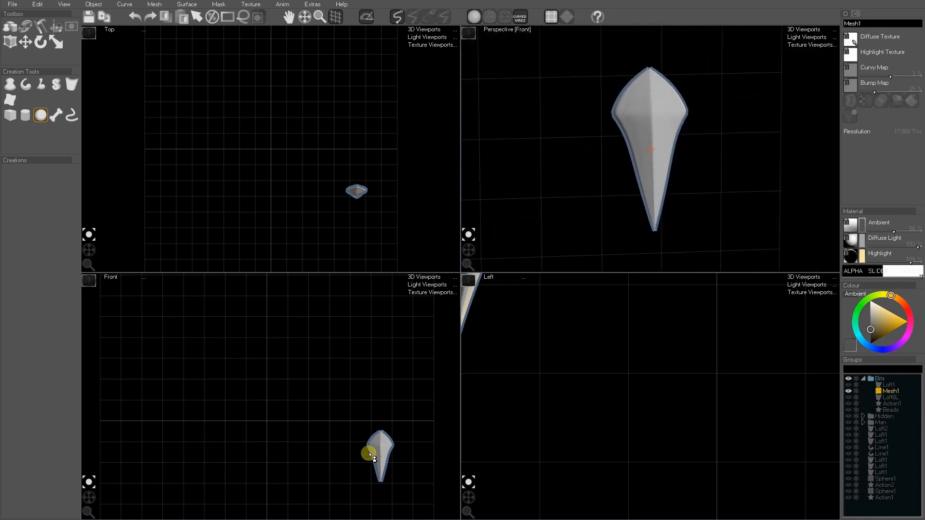
drag(385, 470, 403, 427)
drag(364, 404, 352, 420)
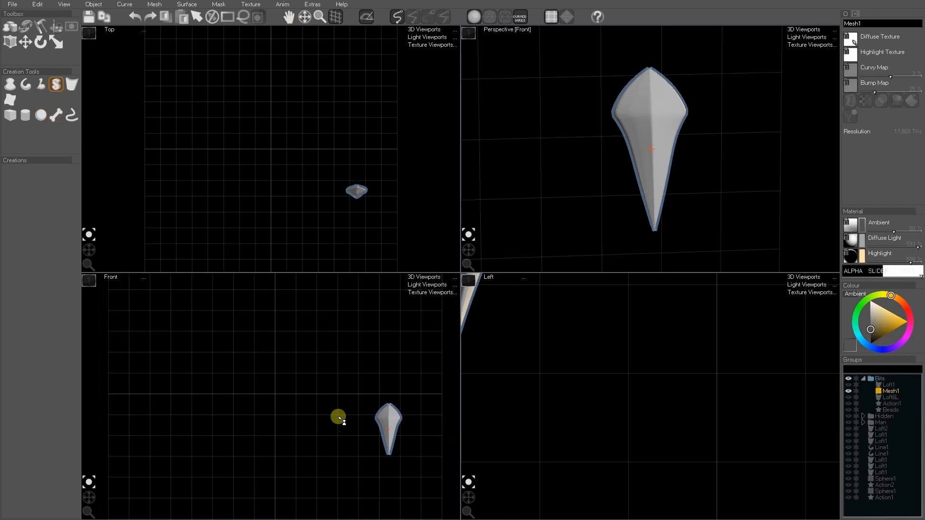
scroll(304, 412, up, 2)
drag(251, 336, 384, 395)
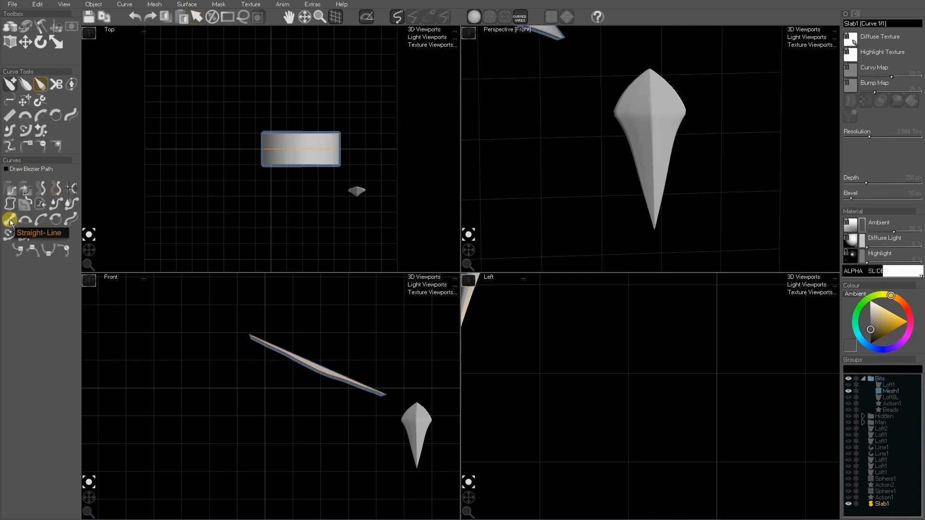
Redraw the slab's curve as a straight line along the same downward slope.
click(11, 220)
click(252, 325)
drag(303, 345, 425, 394)
key(ctrl+z)
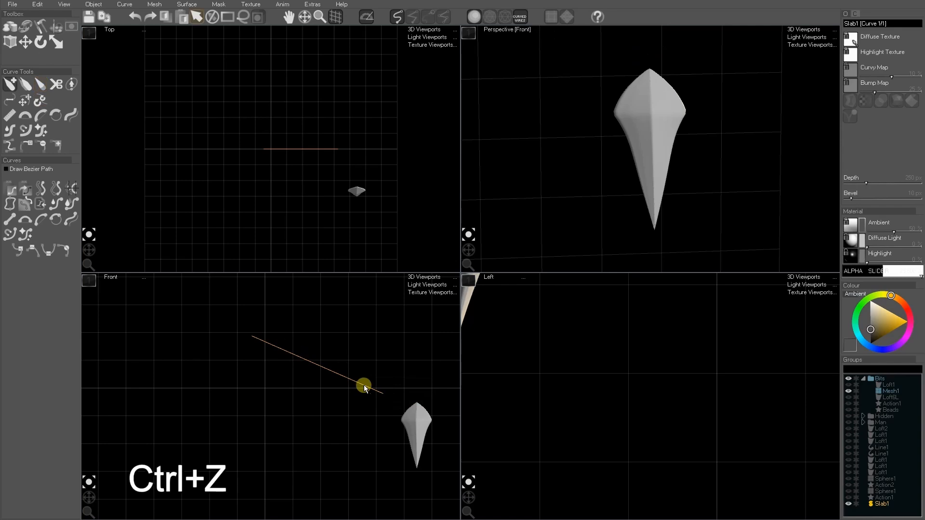
key(s)
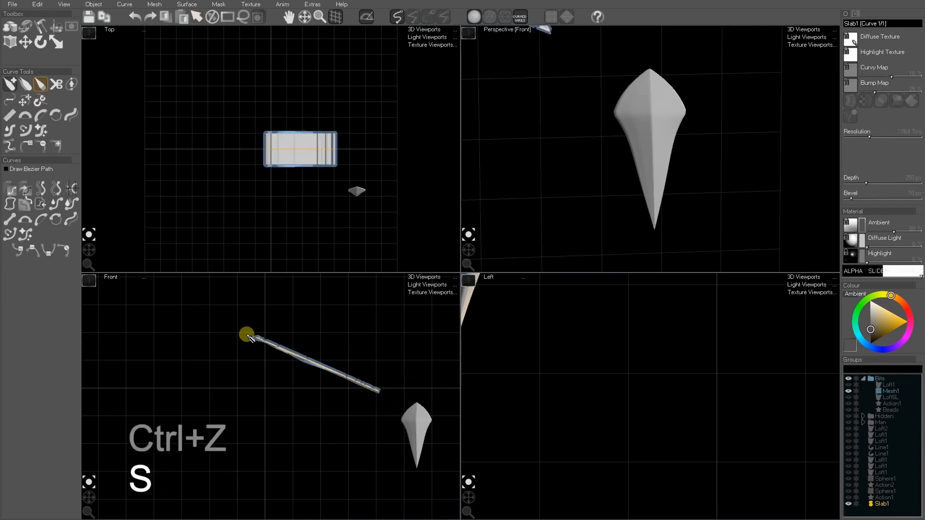
click(10, 116)
drag(233, 325, 403, 396)
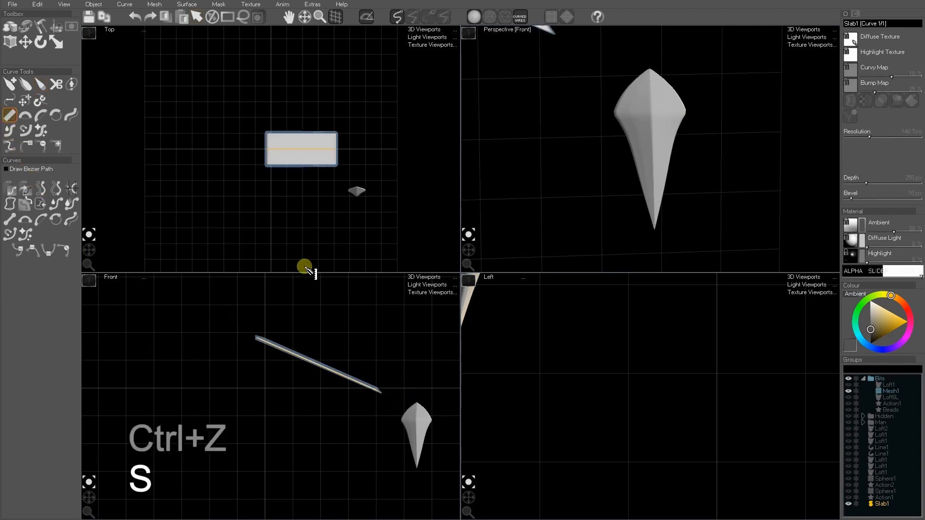
Mirror the slab's curve on both X and Y to form a closed diamond.
click(125, 4)
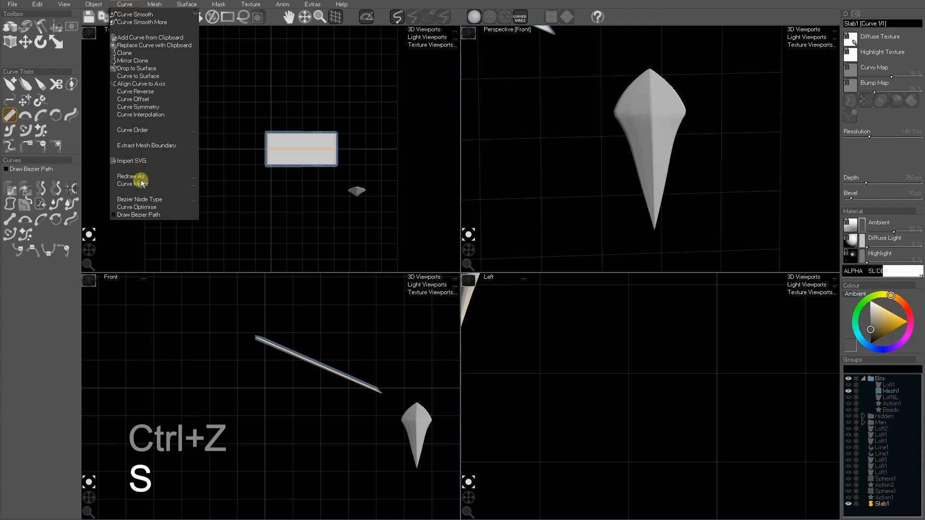
mouse_move(142, 185)
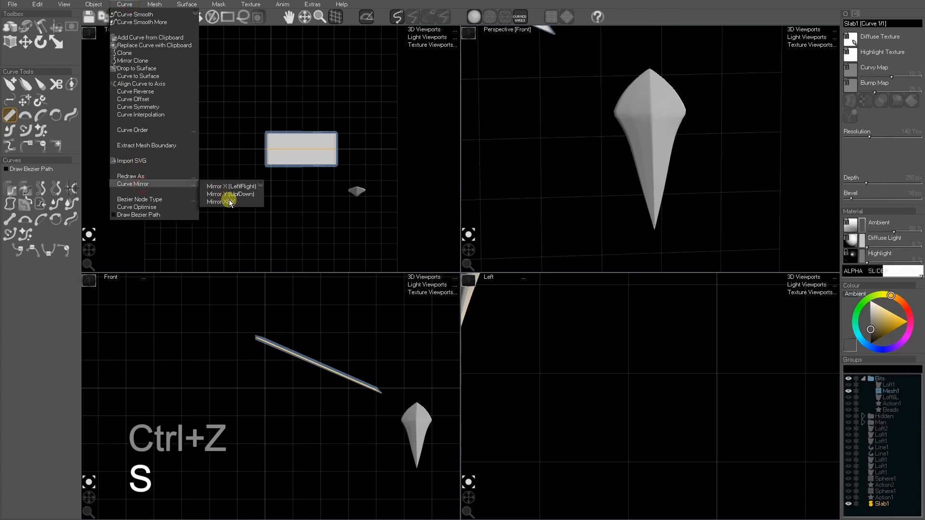
click(228, 201)
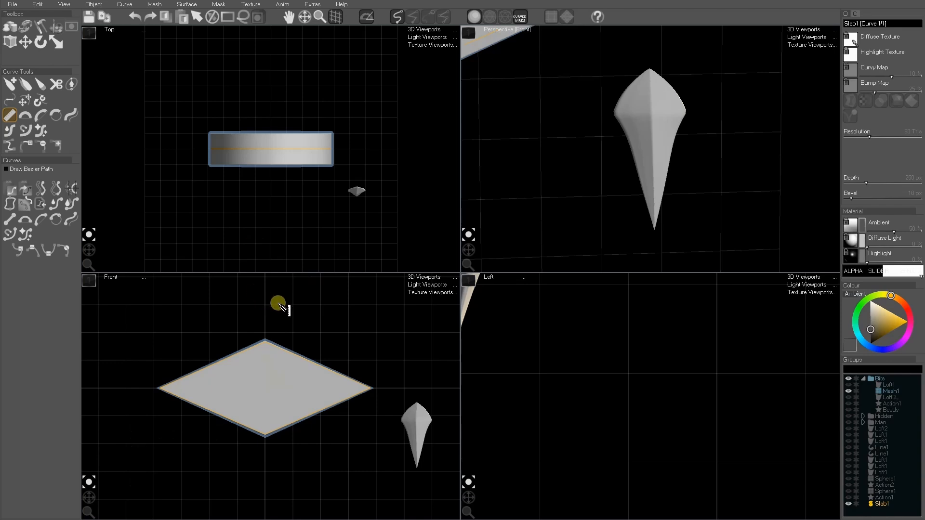
key(a)
key(a)
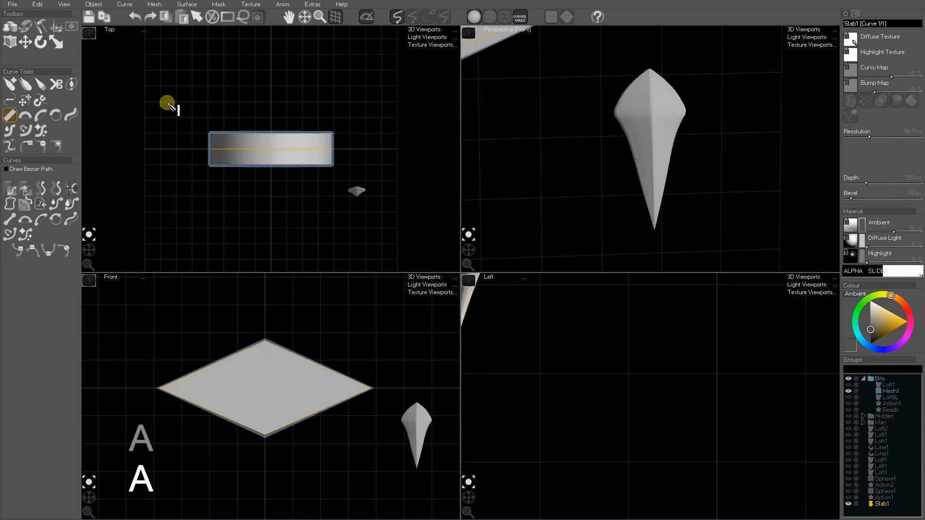
Apply Curve Optimise to the diamond slab with Sharpen enabled.
click(153, 5)
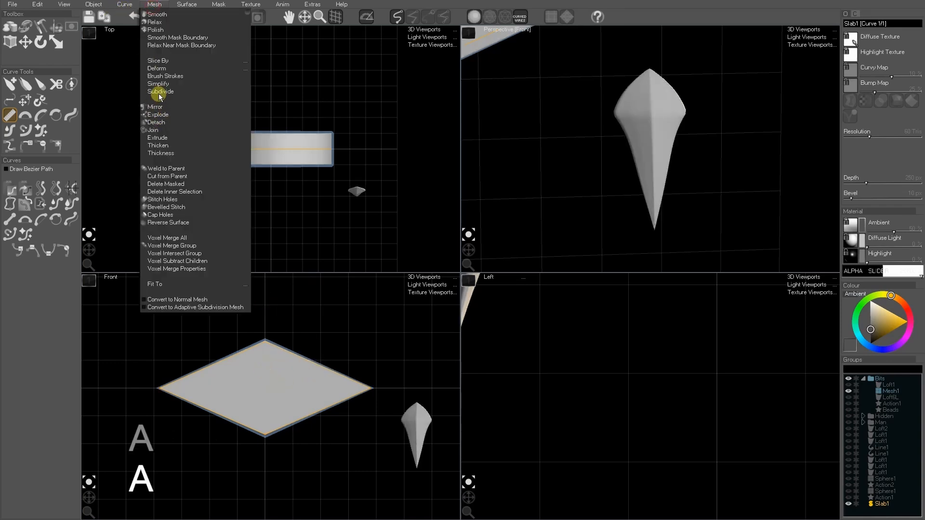
click(127, 5)
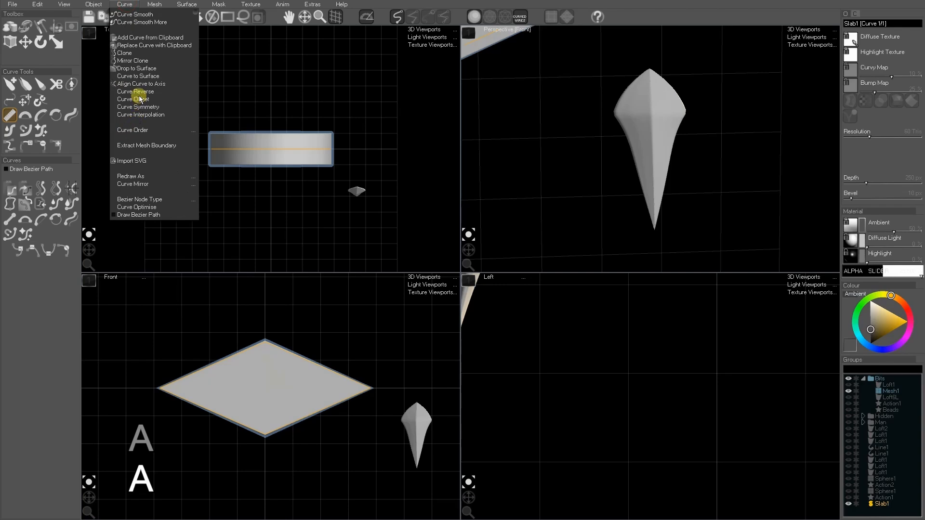
click(136, 207)
click(101, 164)
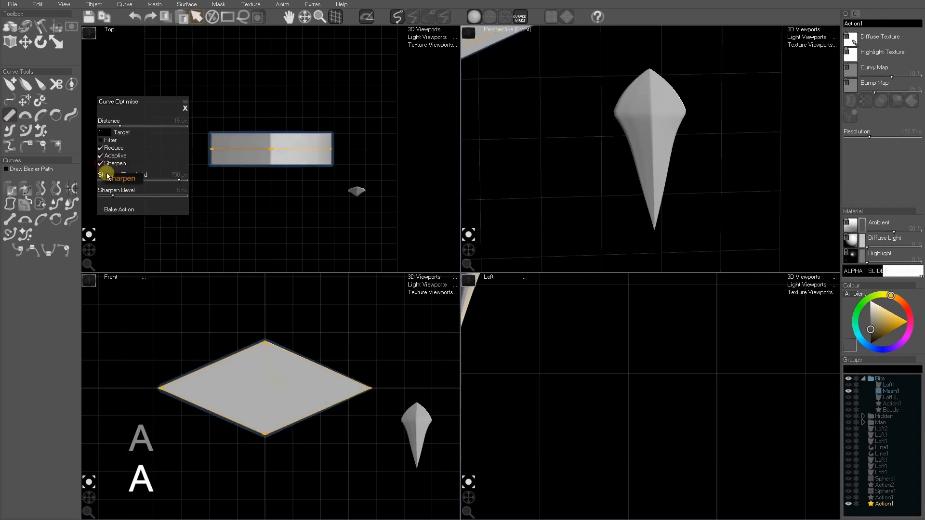
Examine the sharpness of the diamond's corners up close and its mesh structure in wireframe.
scroll(256, 335, up, 5)
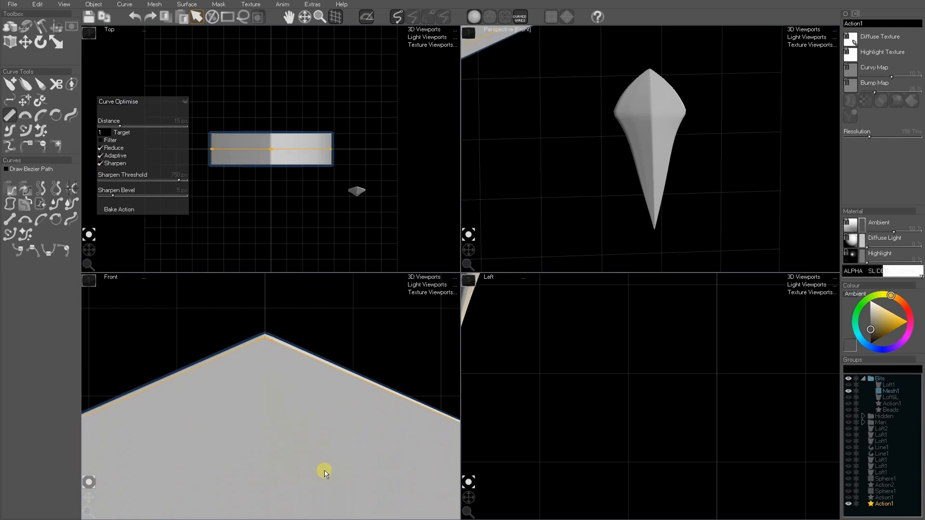
middle_drag(324, 471, 156, 380)
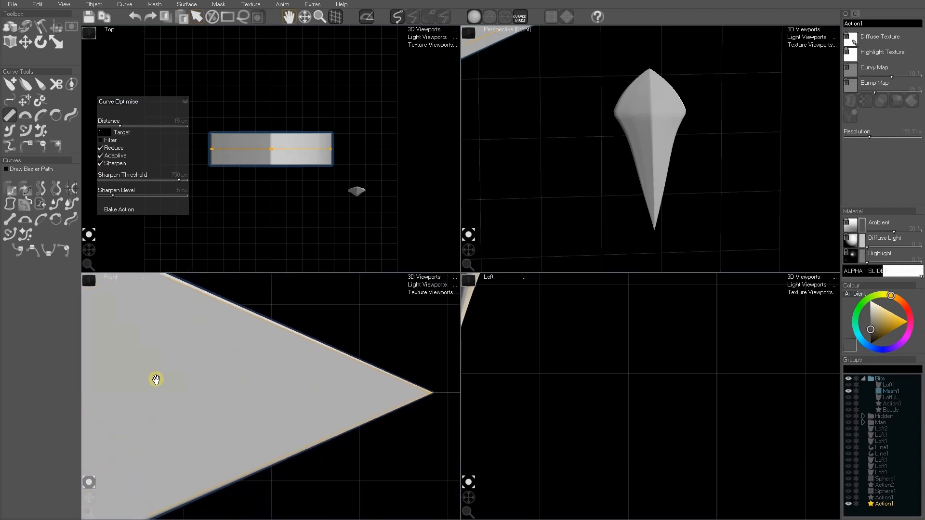
scroll(308, 414, up, 2)
scroll(392, 401, down, 2)
key(Escape)
scroll(180, 405, down, 2)
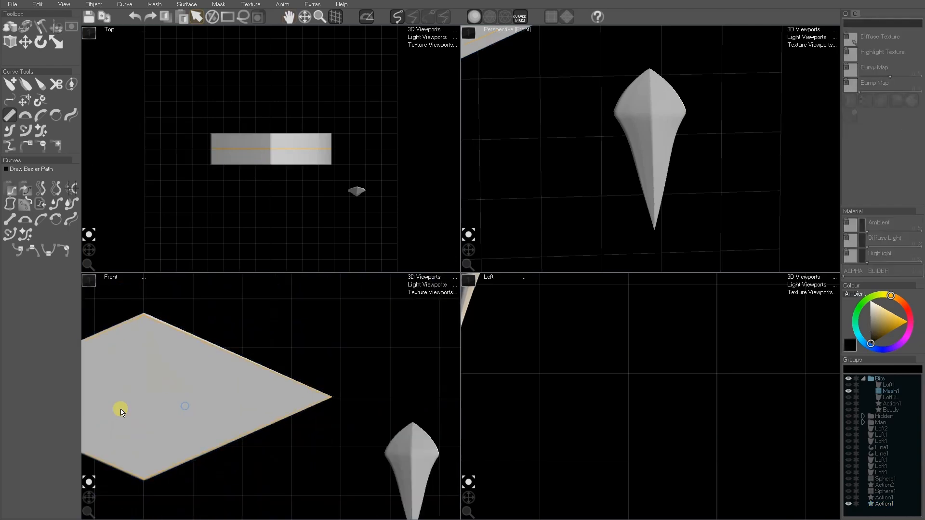
middle_drag(127, 409, 314, 393)
scroll(157, 389, up, 4)
key(a)
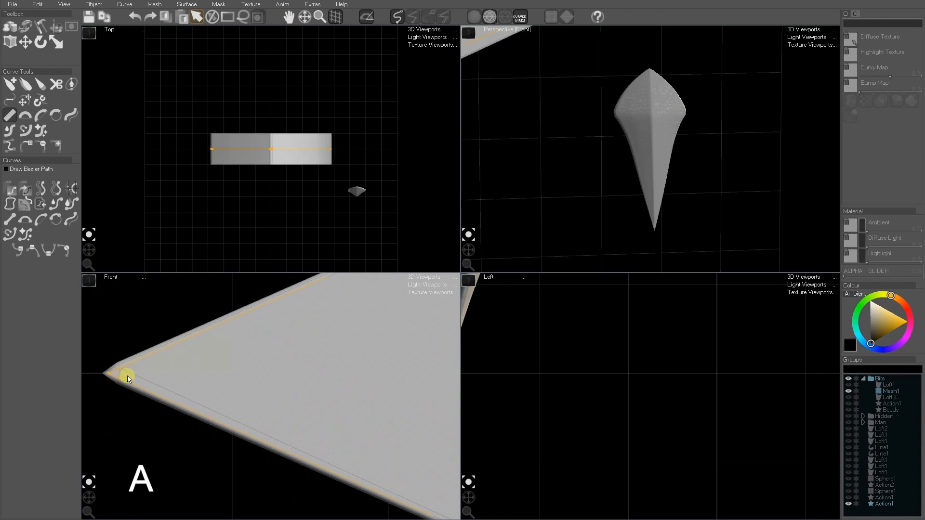
scroll(121, 377, down, 3)
middle_drag(305, 395, 282, 382)
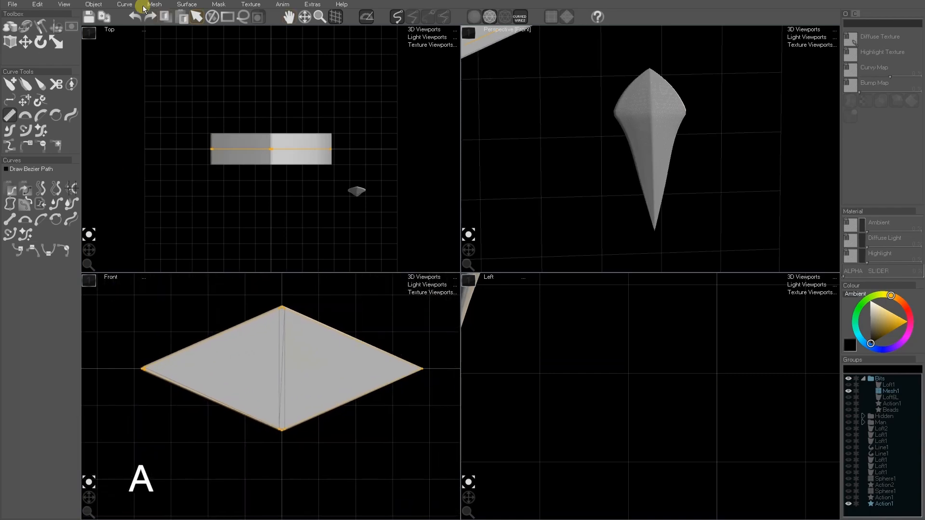
Bake the Curve Optimise action into the diamond slab.
click(124, 5)
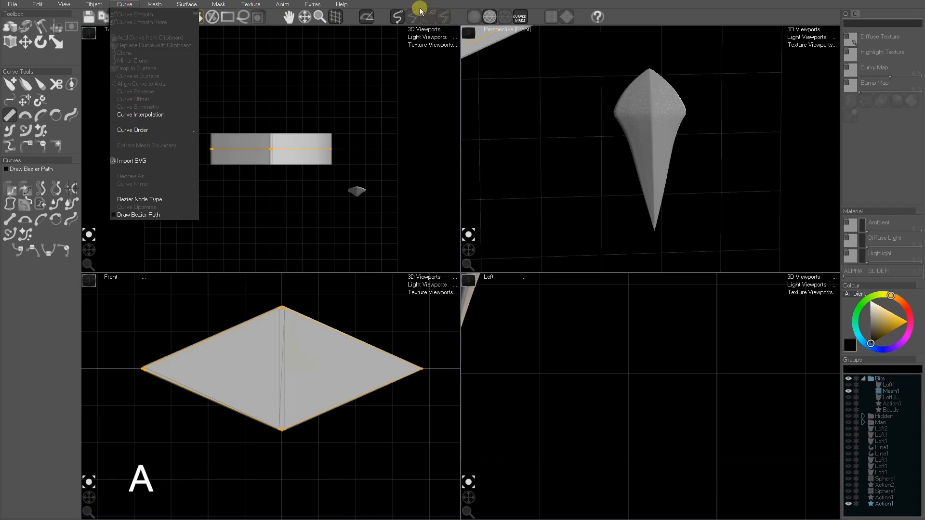
click(306, 169)
click(884, 504)
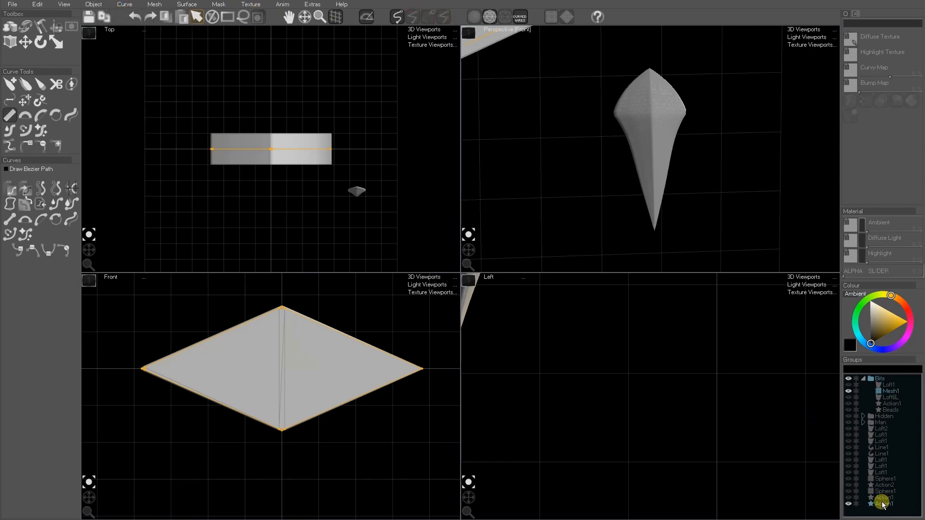
click(111, 207)
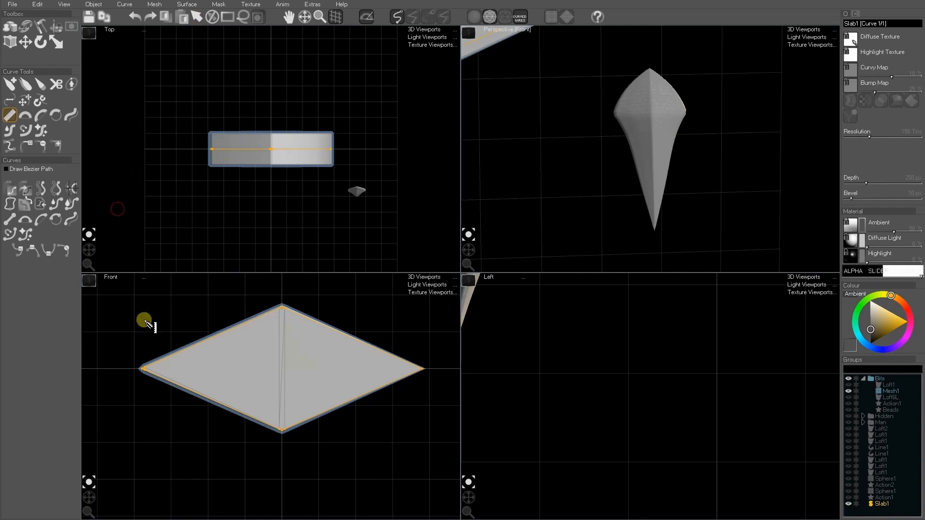
Flip the diamond slab horizontally and apply Curve Mirror again to even out its two ends.
click(25, 43)
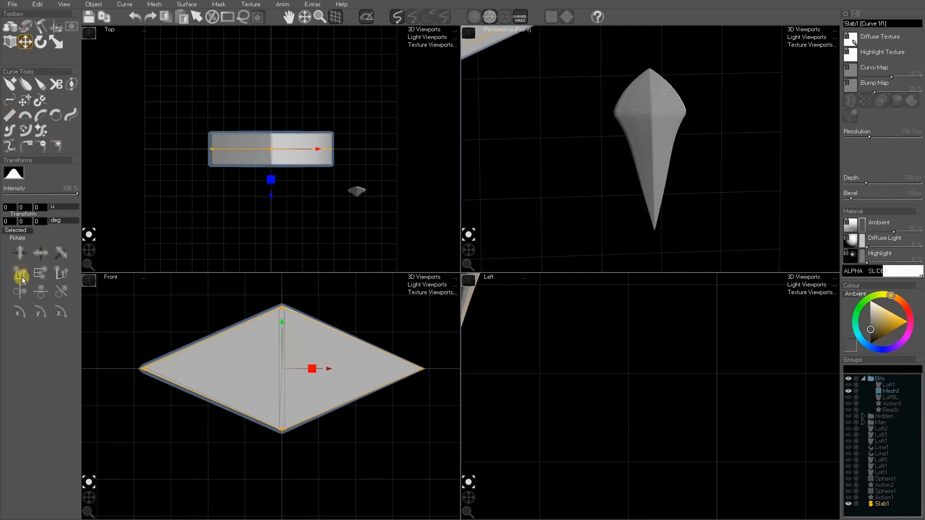
click(21, 294)
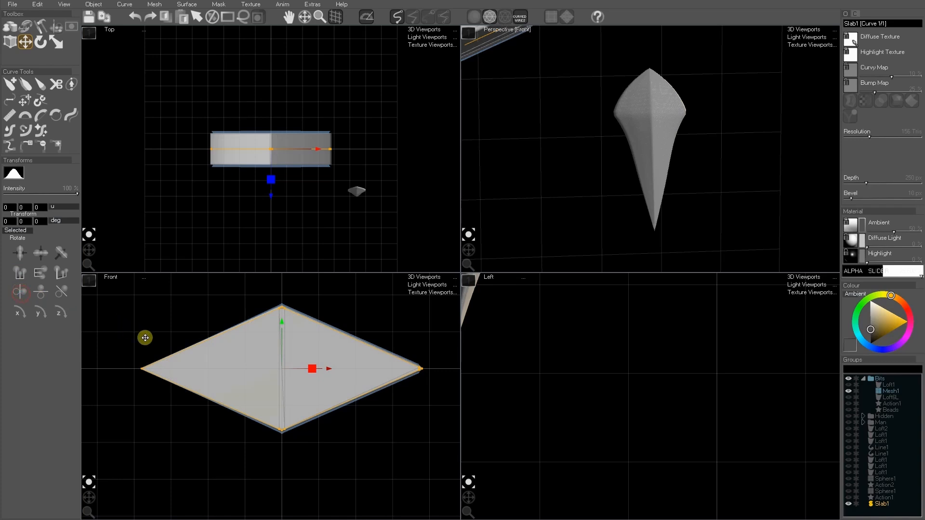
click(123, 5)
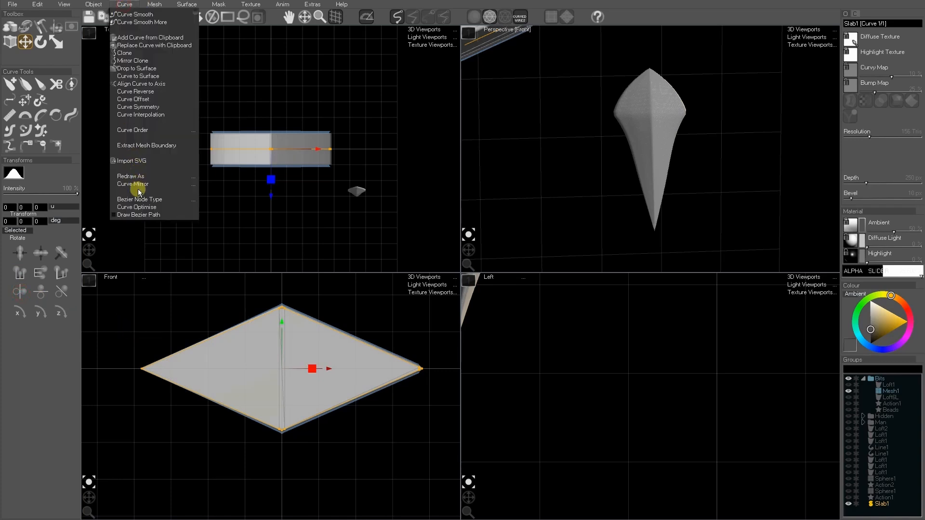
mouse_move(193, 192)
click(228, 186)
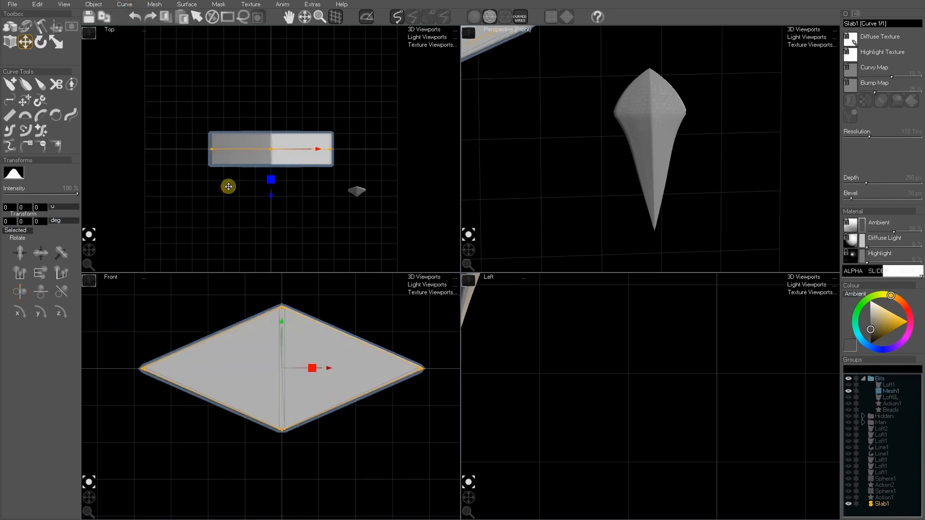
Examine the re-mirrored diamond slab from several angles in the perspective view, in wireframe and solid shading.
scroll(565, 185, down, 3)
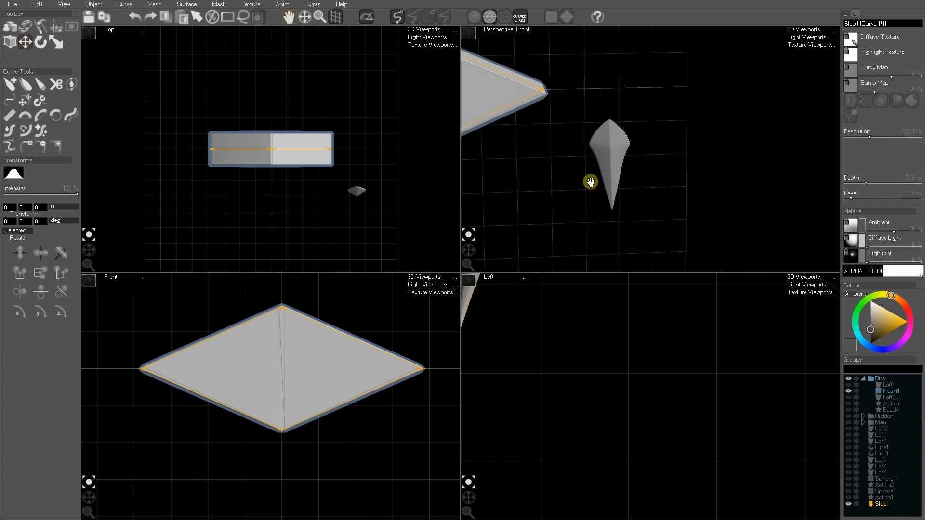
middle_drag(589, 181, 693, 211)
mouse_move(468, 251)
mouse_down()
mouse_move(446, 256)
mouse_move(467, 254)
mouse_up()
key(ctrl+z)
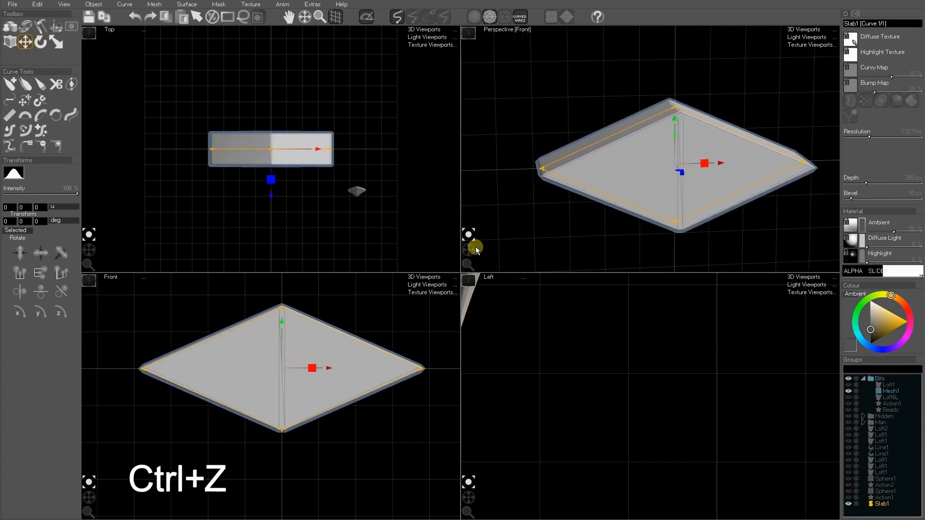
right_drag(474, 249, 671, 212)
key(space)
key(space)
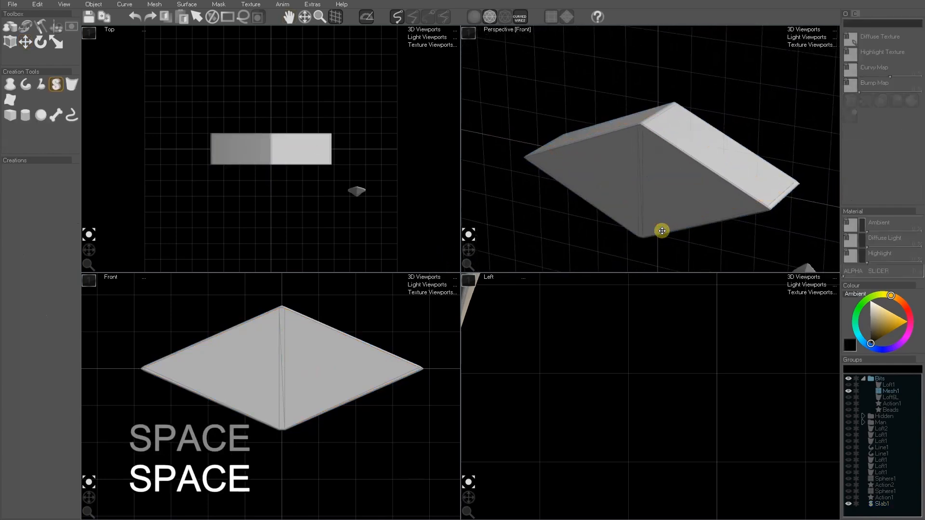
mouse_move(467, 252)
right_down()
mouse_move(482, 228)
mouse_move(470, 231)
right_up()
key(a)
Rotate the diamond slab 90 degrees about the X axis so it lies flat, with its diamond outline facing up.
click(271, 144)
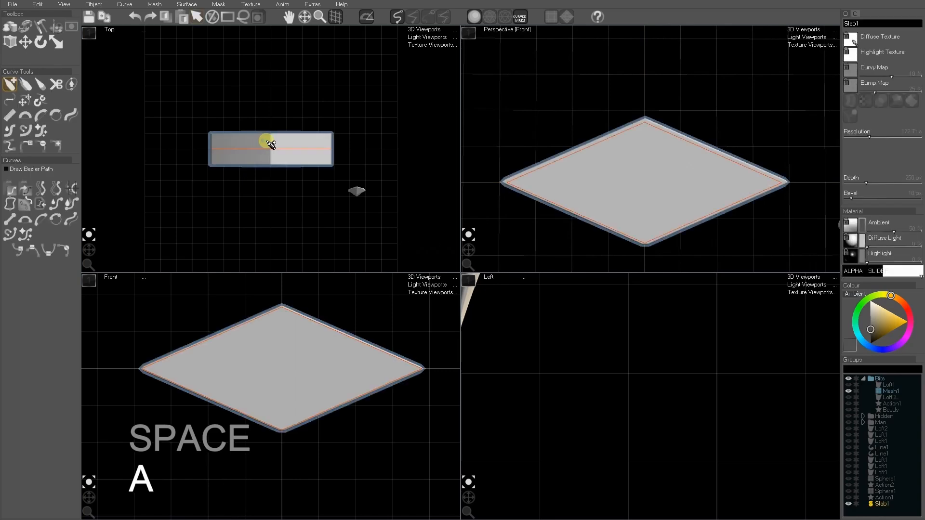
key(e)
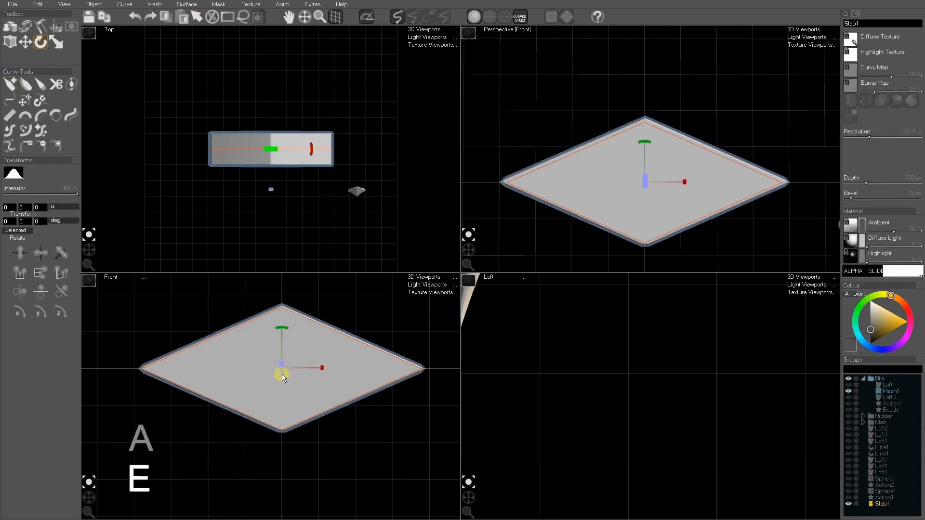
drag(282, 377, 288, 341)
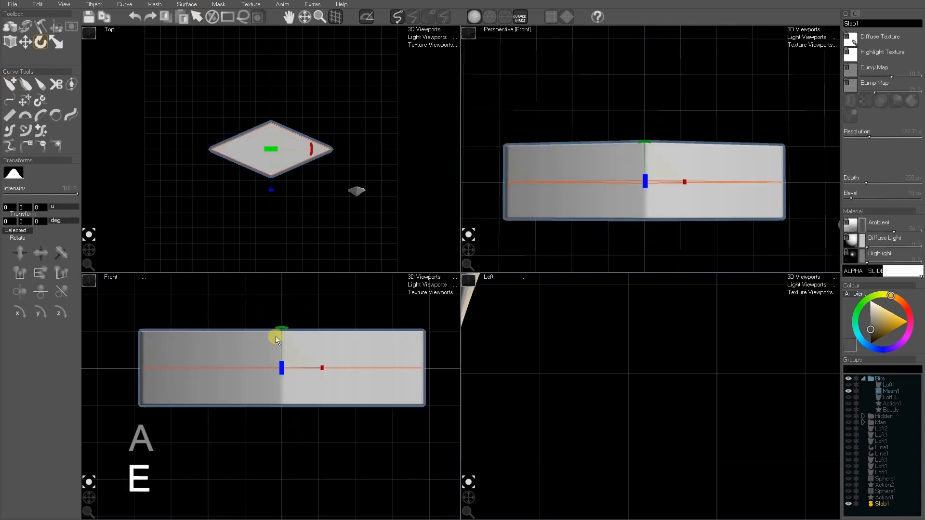
key(space)
Move the flat diamond slab straight down in the front view to clear space above it.
scroll(304, 386, down, 2)
middle_drag(335, 397, 307, 388)
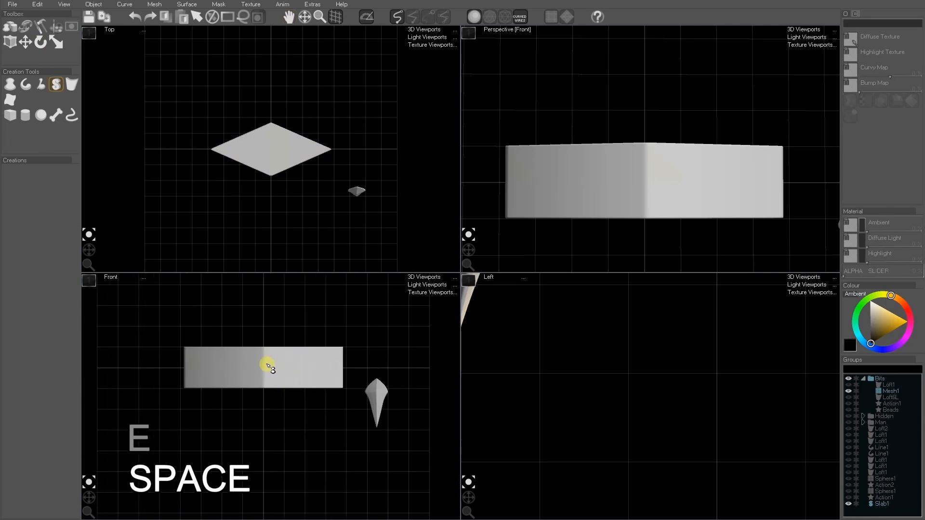
click(269, 367)
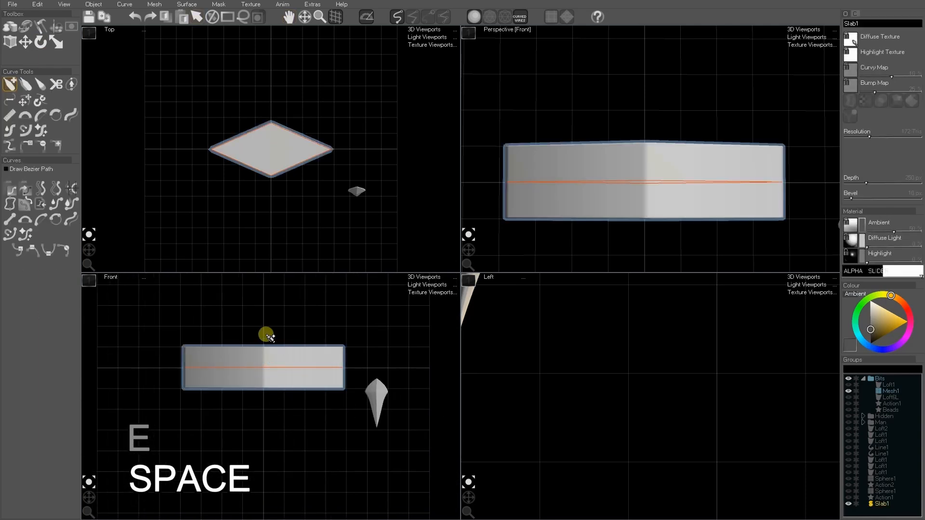
key(w)
drag(264, 322, 264, 434)
key(space)
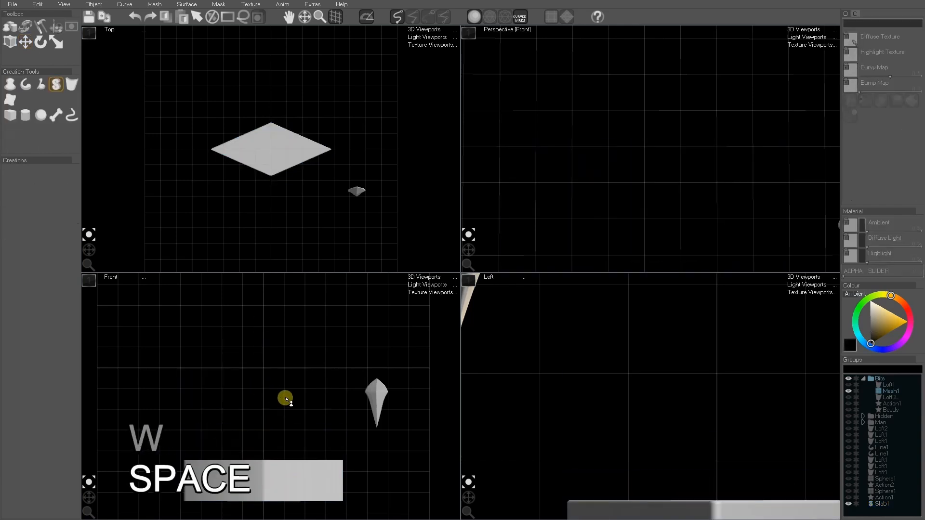
Lathe a freehand gem half-profile drawn above the slab, using a Brush Strokes action on the slab with Lathe enabled.
drag(286, 399, 299, 474)
click(321, 475)
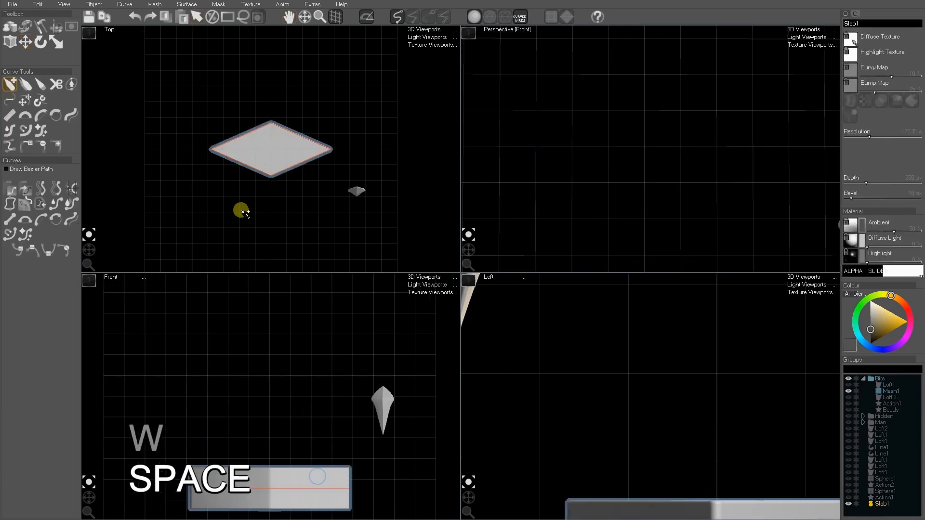
click(154, 5)
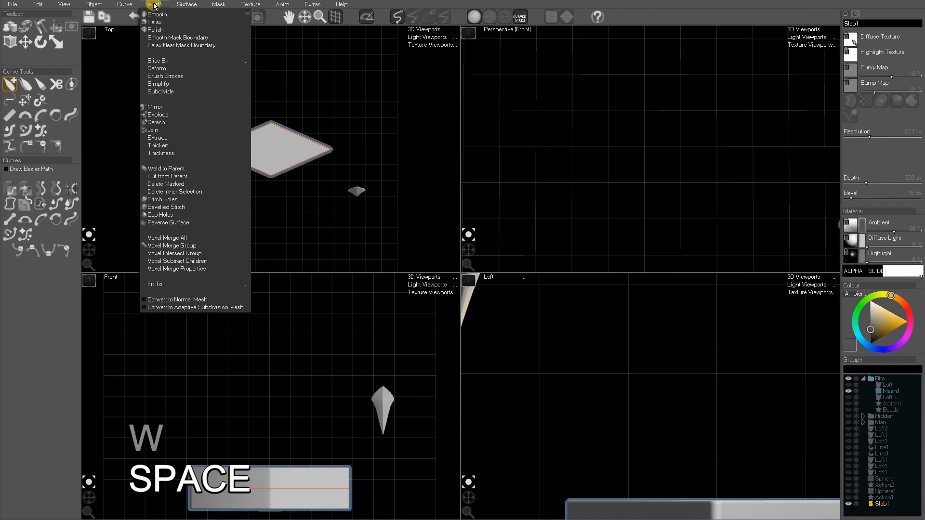
click(162, 76)
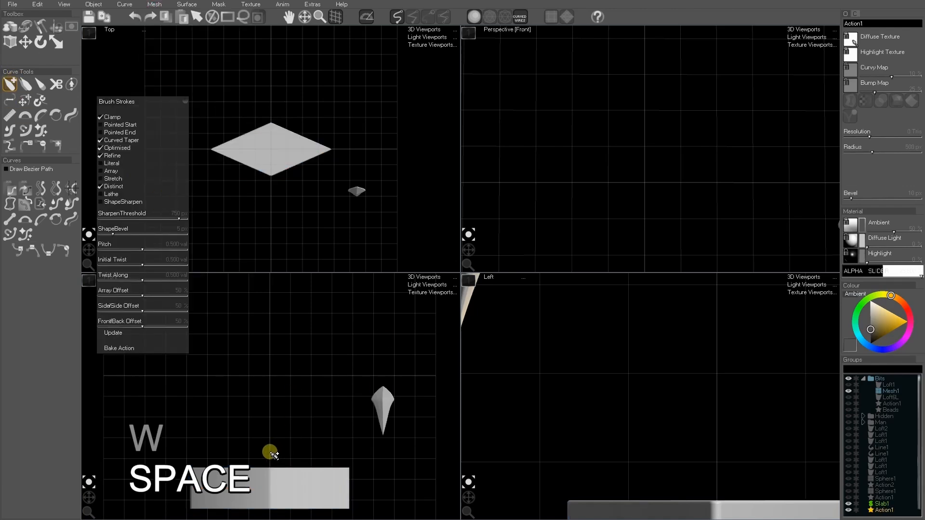
mouse_move(292, 453)
mouse_down()
mouse_move(289, 432)
mouse_move(319, 363)
mouse_move(305, 332)
mouse_move(273, 314)
mouse_up()
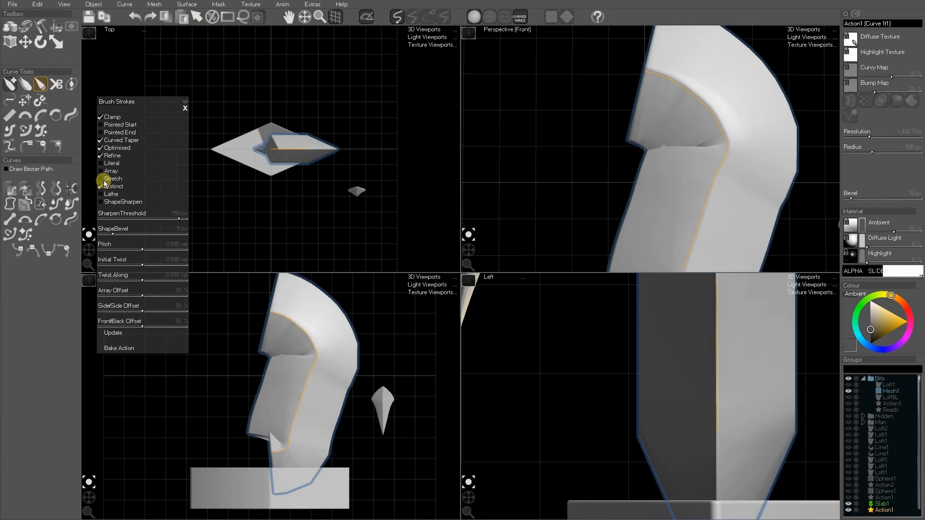
click(102, 194)
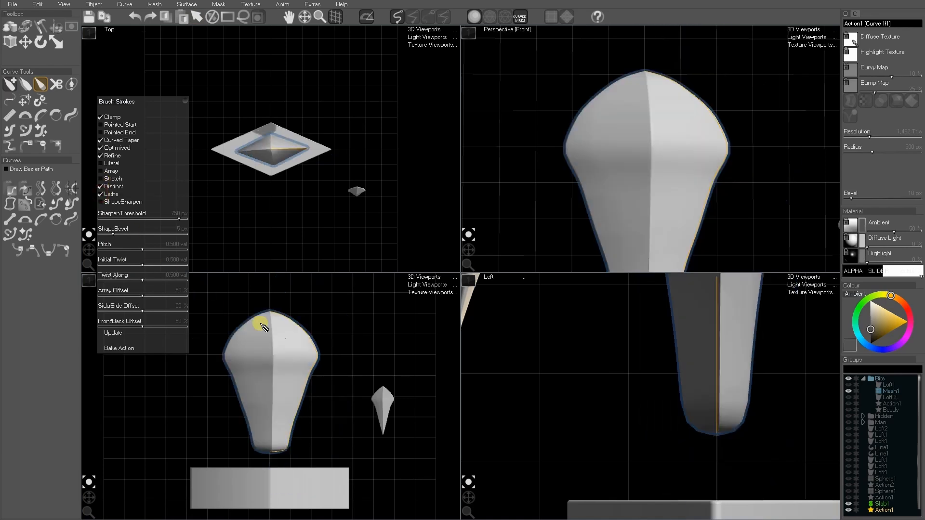
Redraw the gem profile's curved crown and long lower side as straight lines.
click(9, 122)
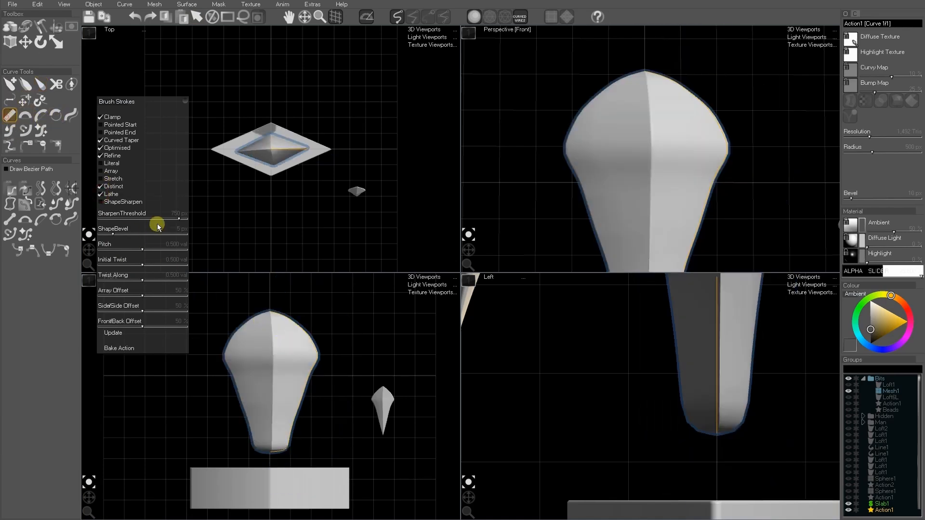
drag(286, 324, 269, 310)
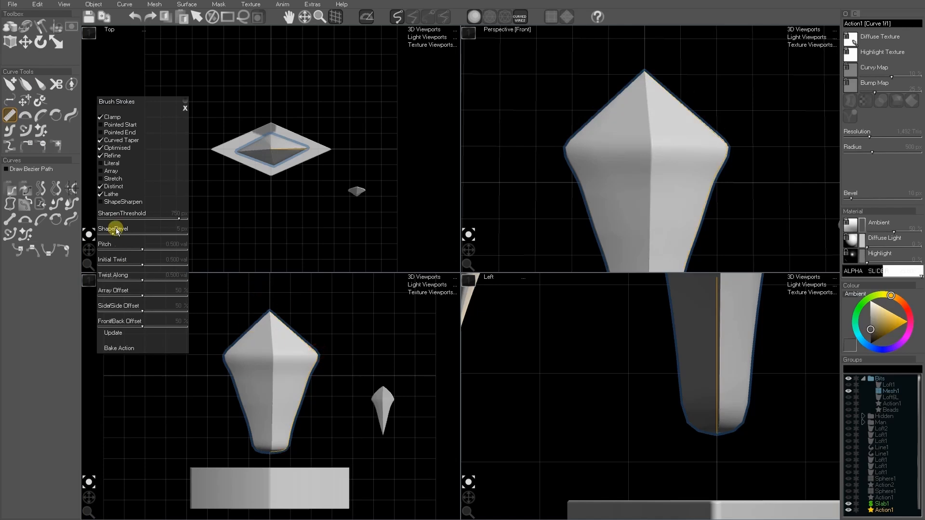
drag(328, 356, 300, 457)
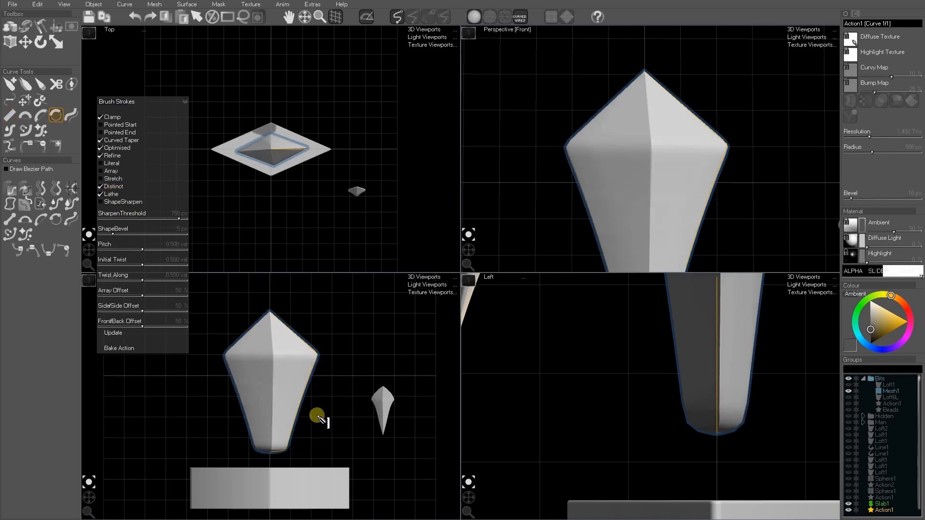
Lower the gem's Brush Strokes Radius and enable Stretch, checking the mesh in wireframe.
scroll(608, 203, down, 2)
middle_drag(626, 220, 638, 165)
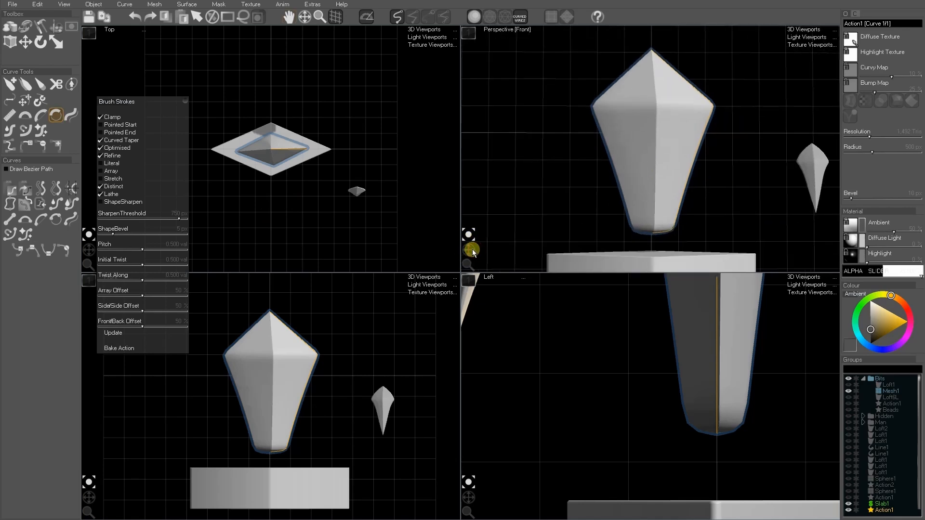
mouse_move(470, 251)
mouse_down()
mouse_move(422, 260)
mouse_move(440, 341)
mouse_move(541, 275)
mouse_move(508, 252)
mouse_move(460, 260)
mouse_up()
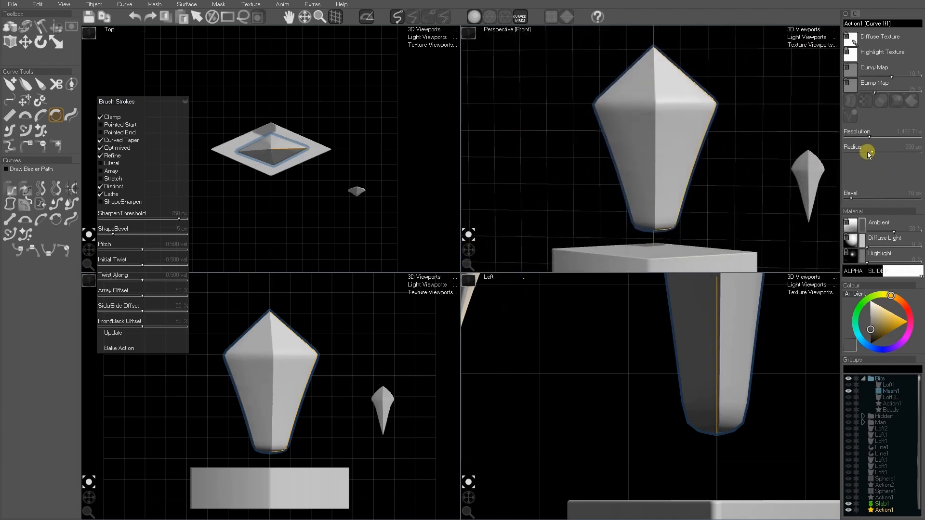
drag(851, 154, 873, 158)
key(a)
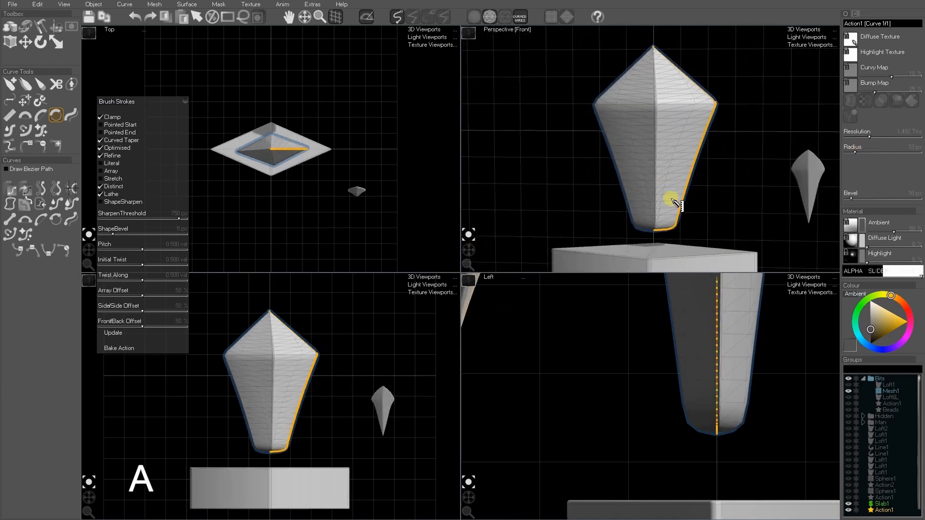
click(101, 179)
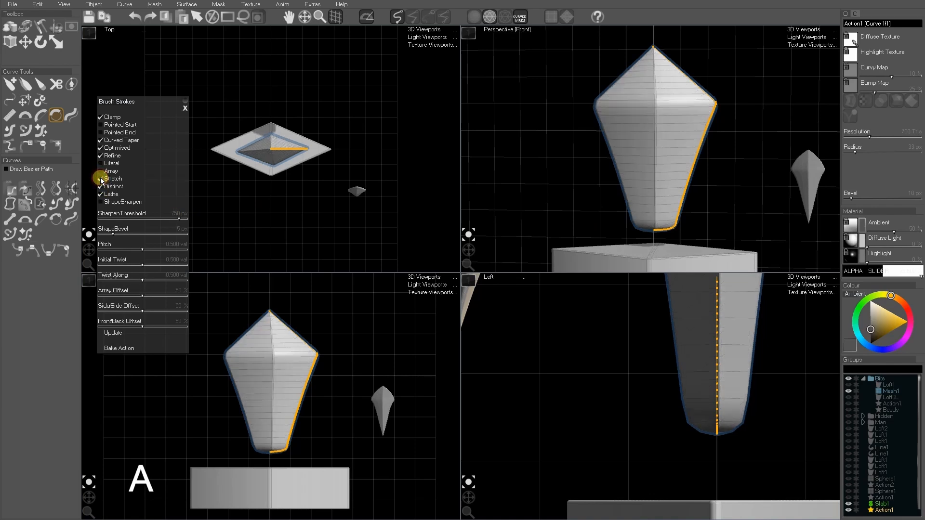
drag(471, 244, 469, 254)
key(a)
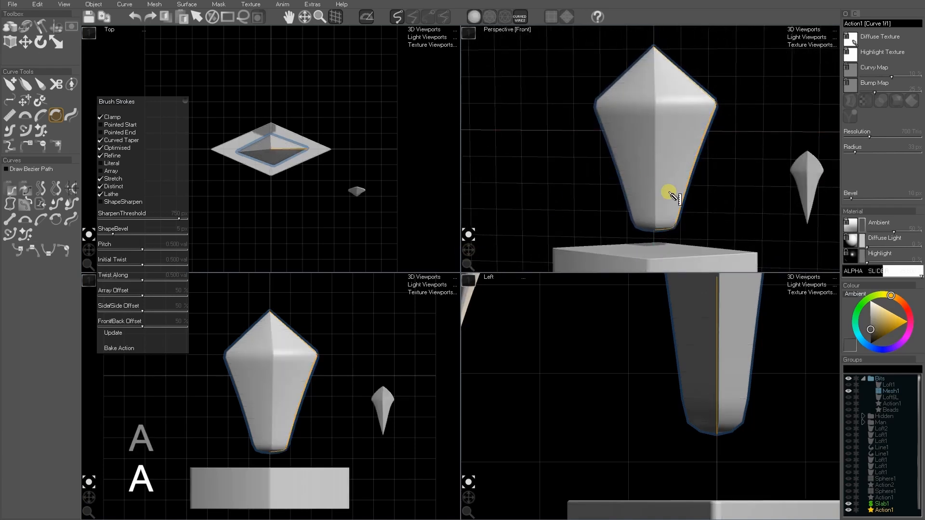
Deselect the gem and save the scene as an incremented file.
key(space)
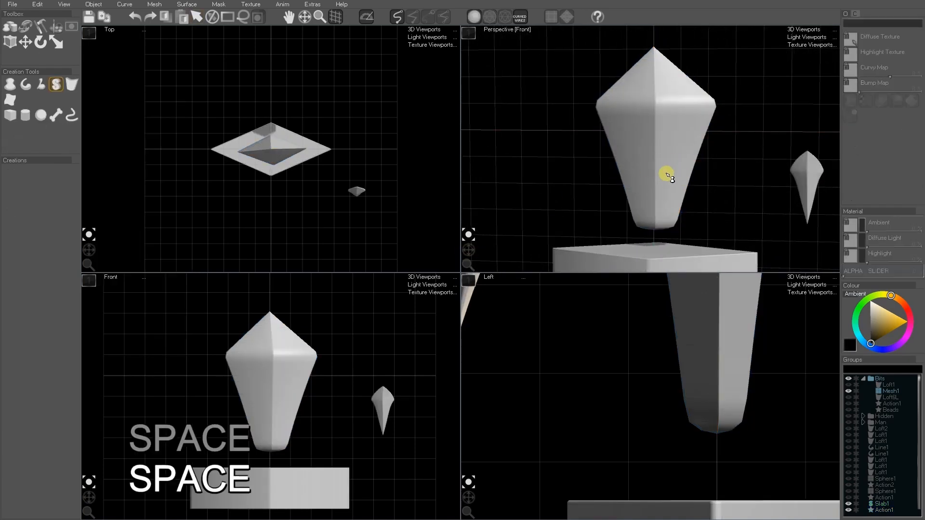
scroll(668, 176, down, 2)
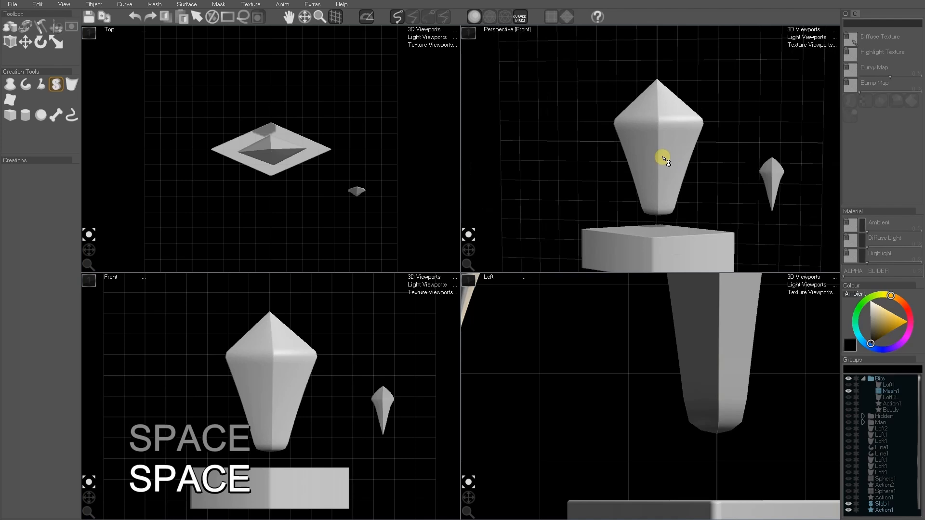
click(674, 171)
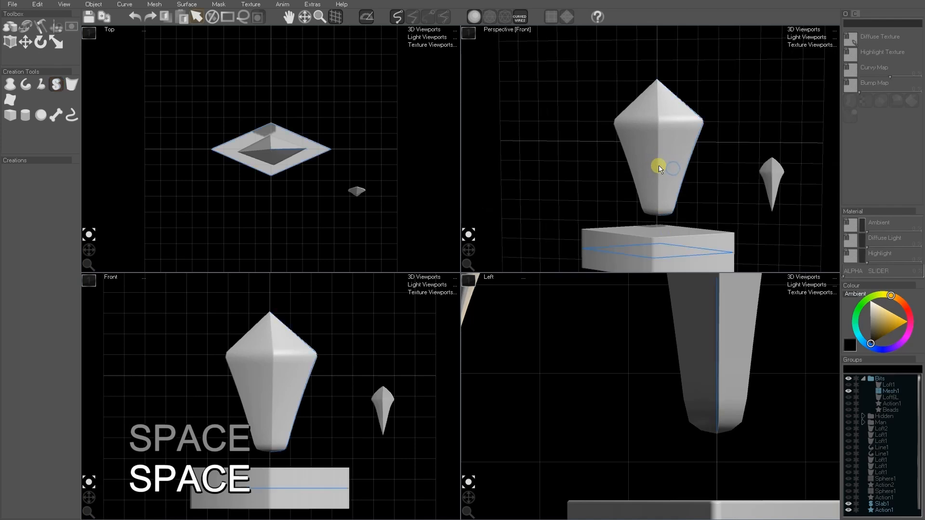
click(15, 5)
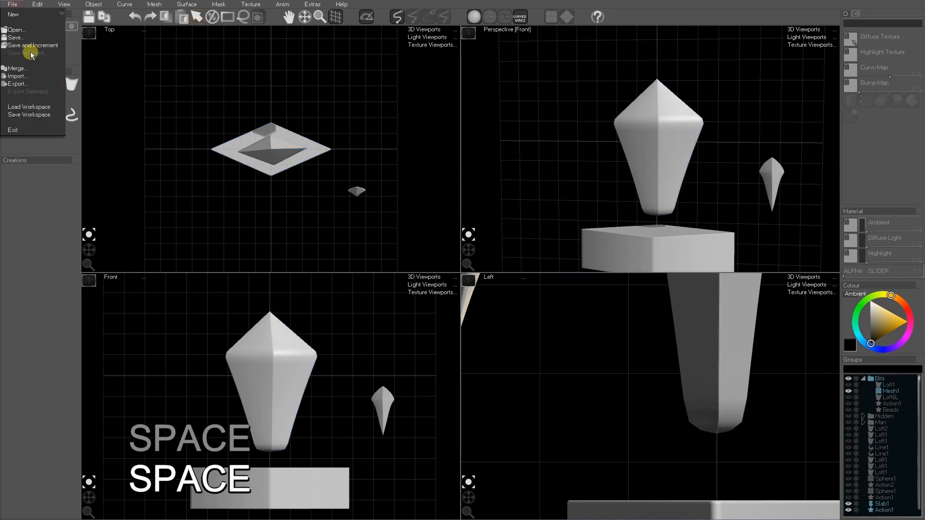
click(30, 46)
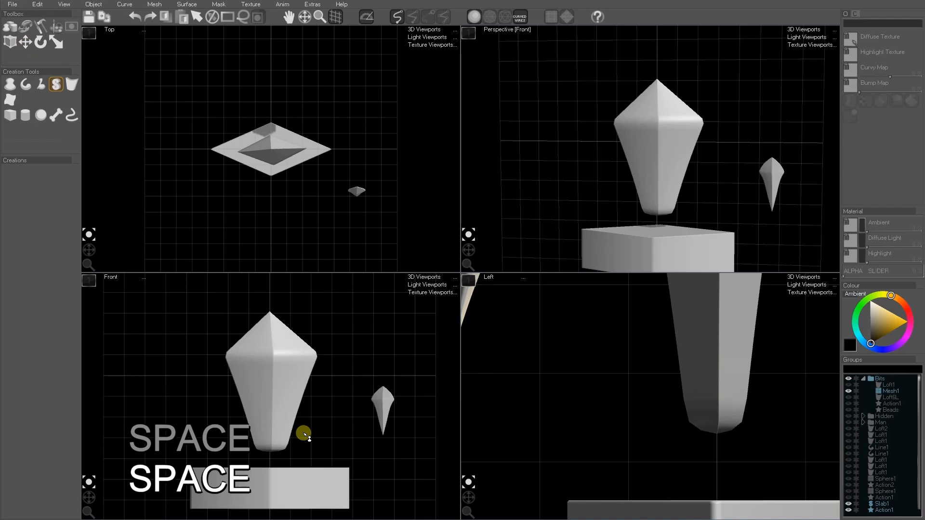
Bake the gem's Brush Strokes action into a mesh.
click(311, 378)
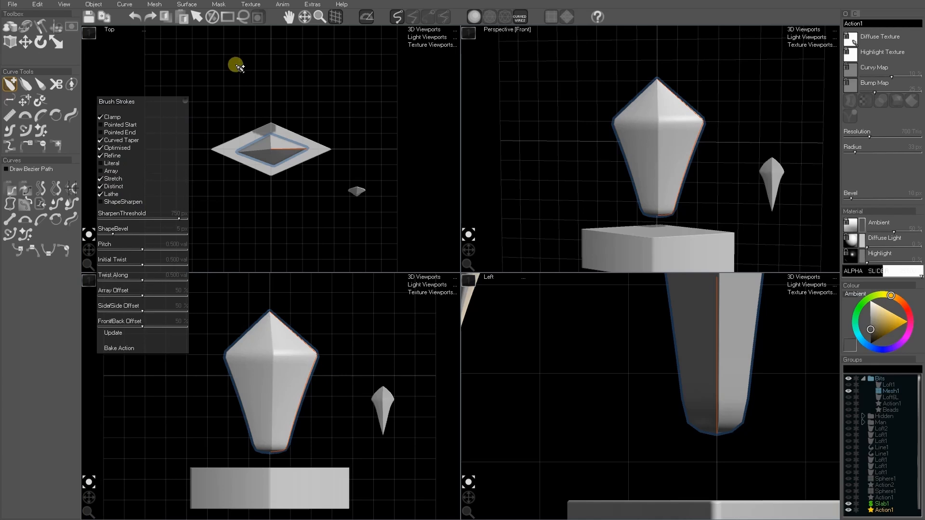
click(155, 4)
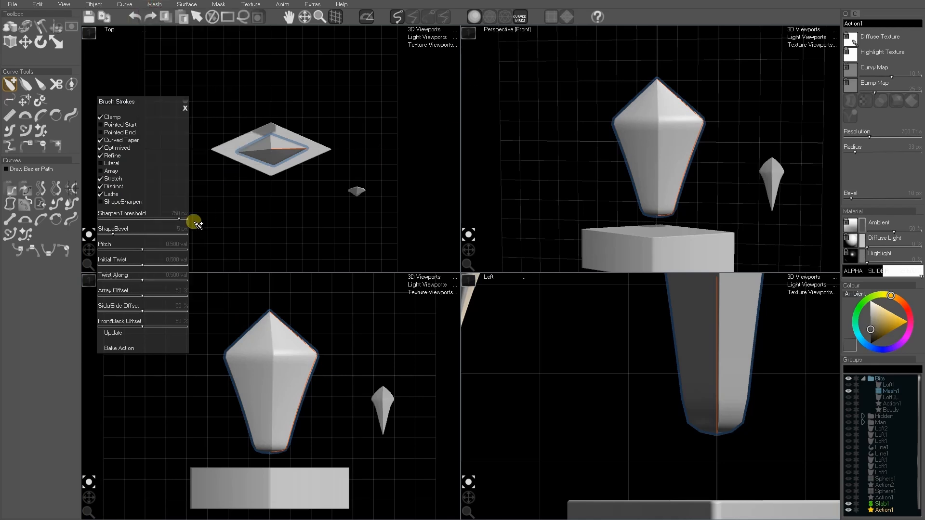
click(128, 348)
Apply a Mask Direction gradient along the baked gem's height.
click(218, 4)
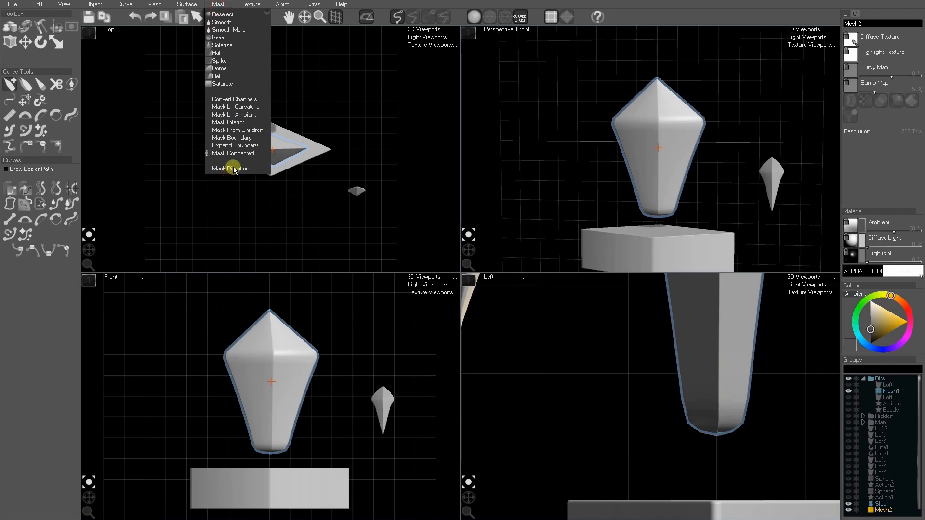
mouse_move(233, 168)
click(299, 187)
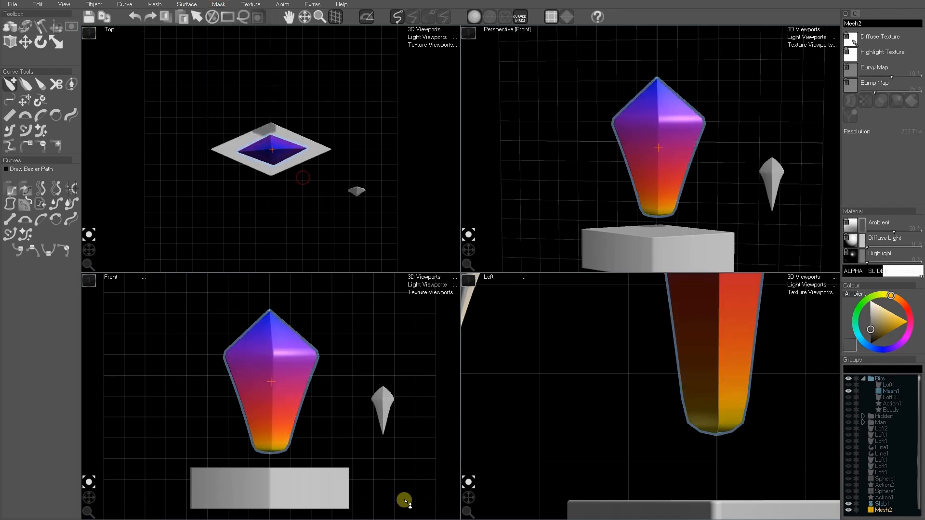
Scale the gem slimmer through its height mask, and narrow its middle using a mask shaped with Solarise and Bell.
key(r)
click(311, 419)
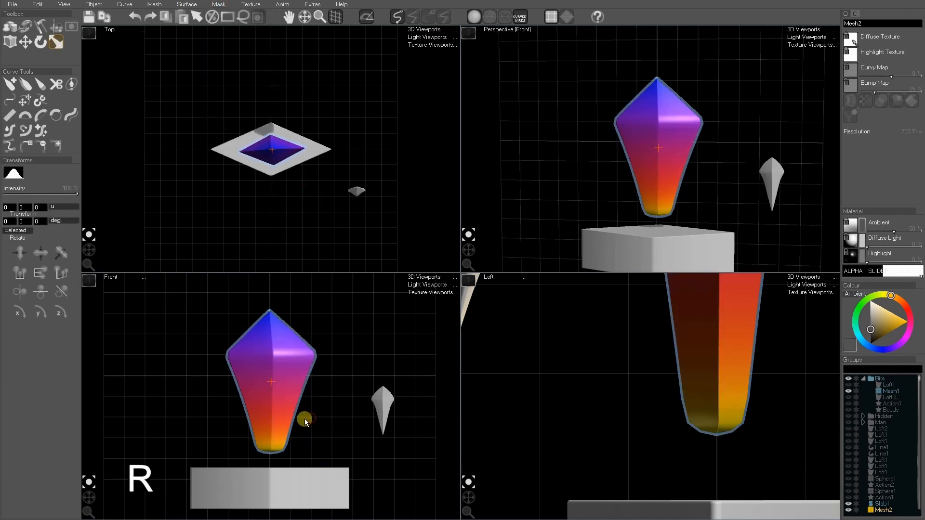
click(218, 4)
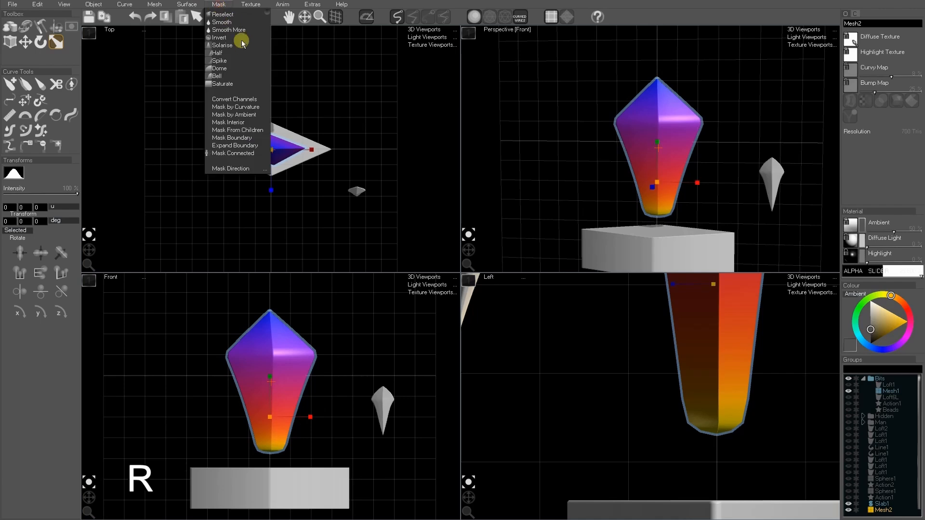
click(222, 47)
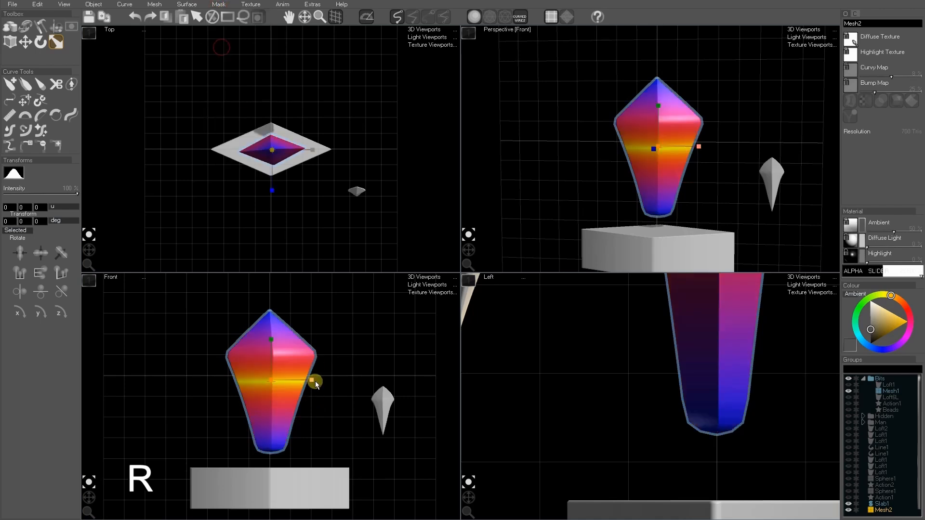
click(218, 4)
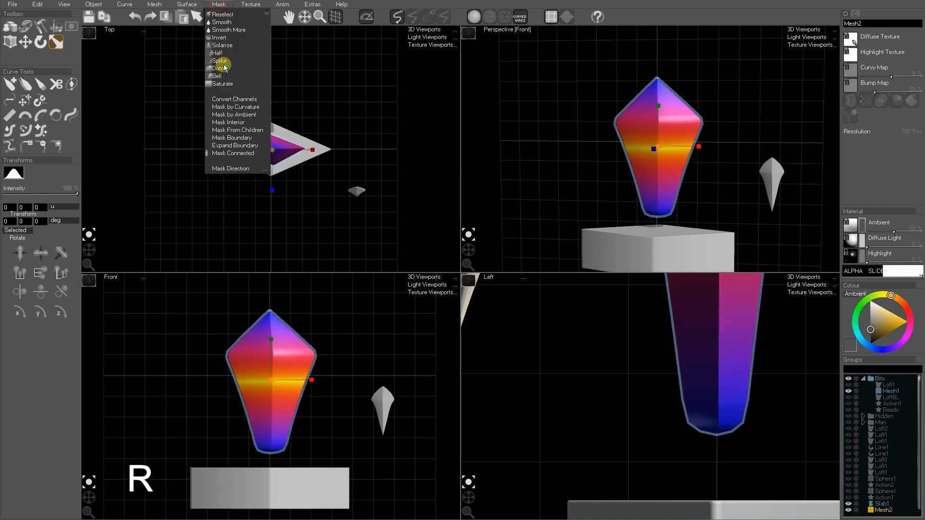
click(223, 84)
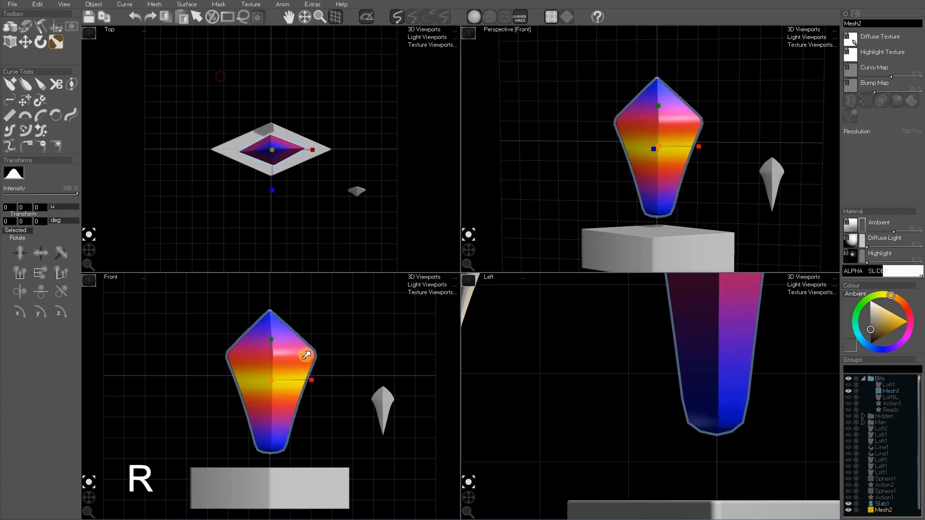
drag(312, 380, 306, 383)
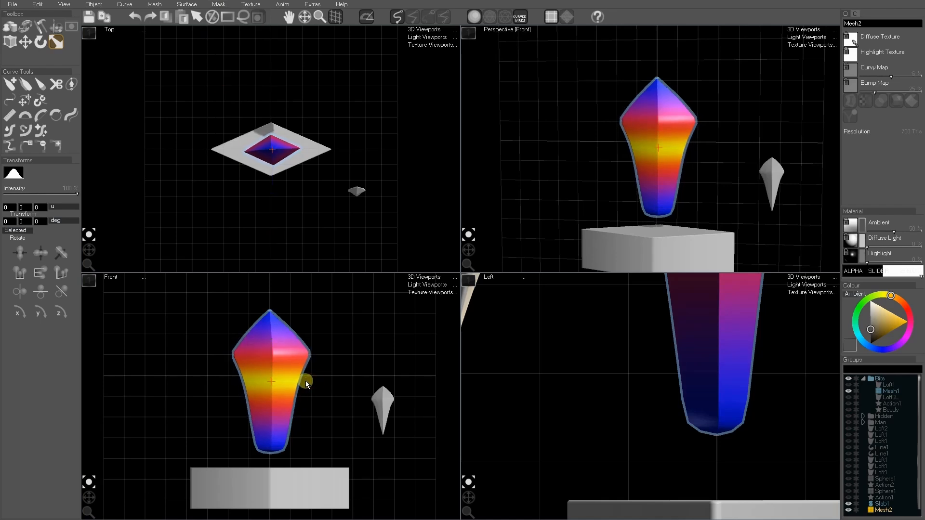
Apply a Mask Direction gradient strongest at the gem's tip, squash the tip down slightly, and clear the mask.
click(216, 5)
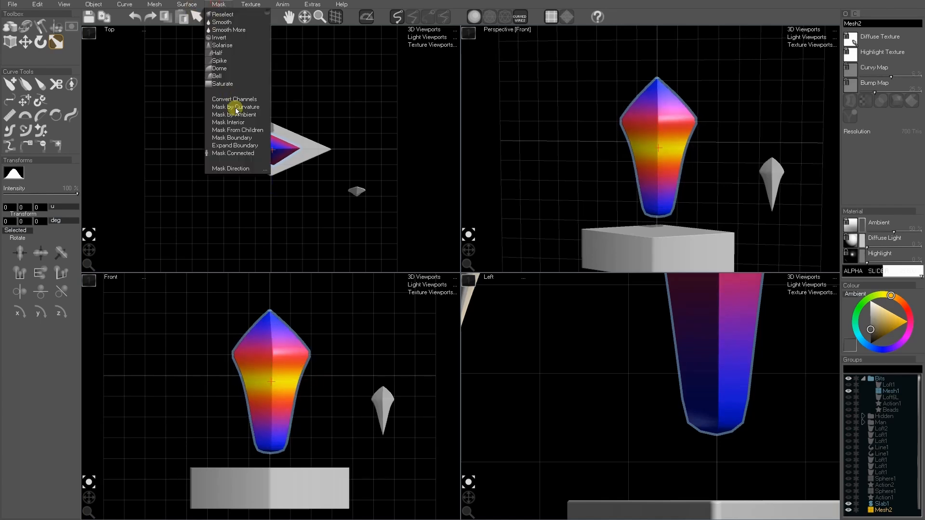
mouse_move(230, 170)
click(308, 171)
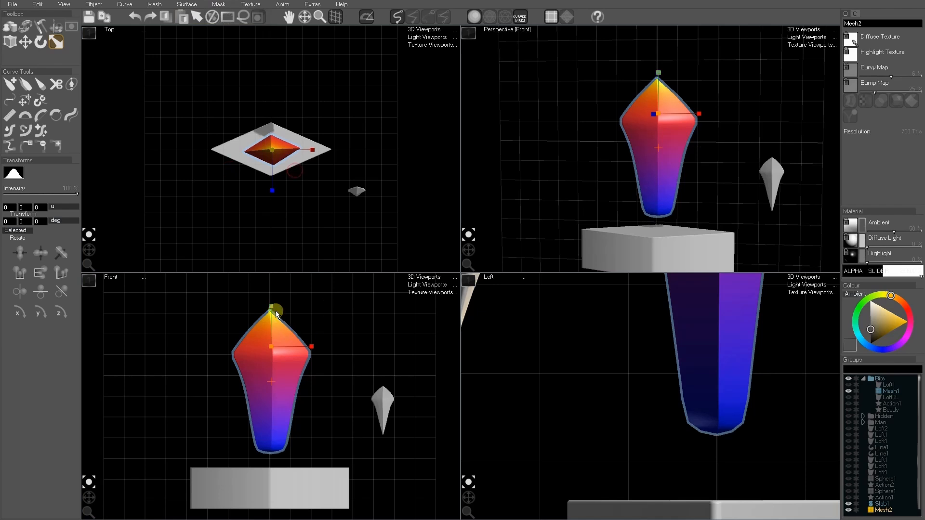
drag(271, 307, 274, 318)
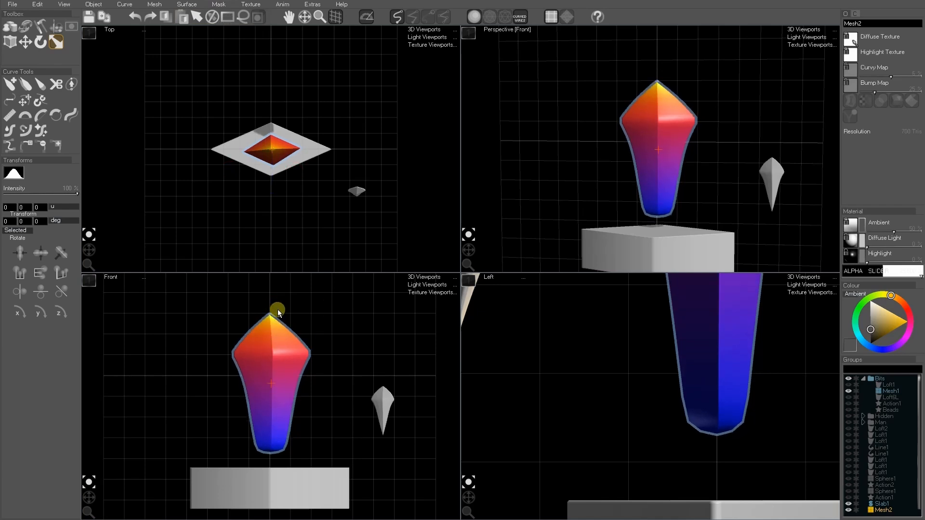
key(space)
Scale the whole gem down and move it well above the diamond slab, then deselect it.
key(w)
drag(289, 416, 278, 360)
key(r)
key(w)
drag(25, 260, 22, 260)
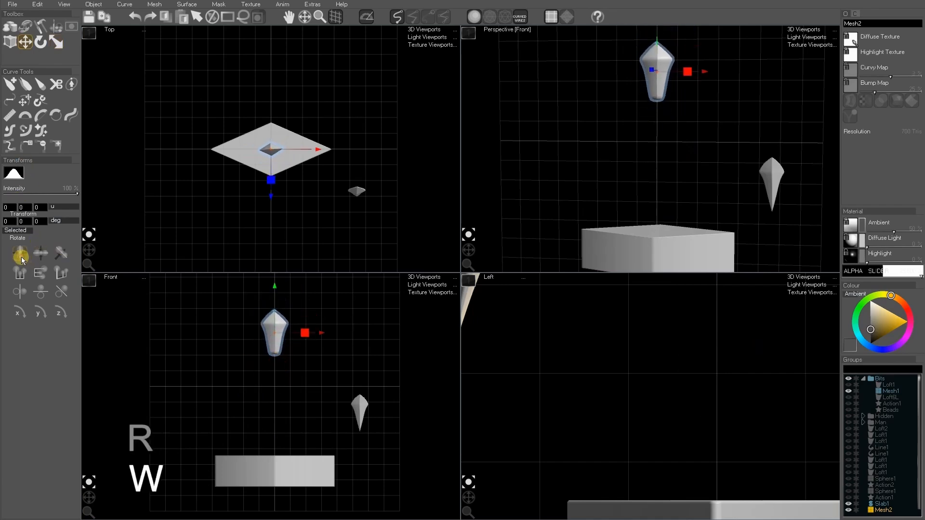
key(space)
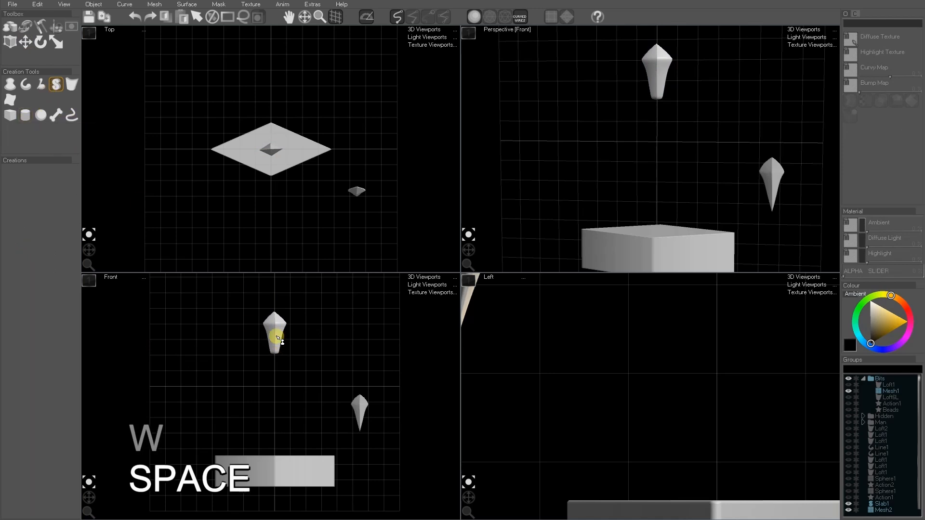
Duplicate the small gem as a proxy and switch the proxy's action type to Array.
click(278, 338)
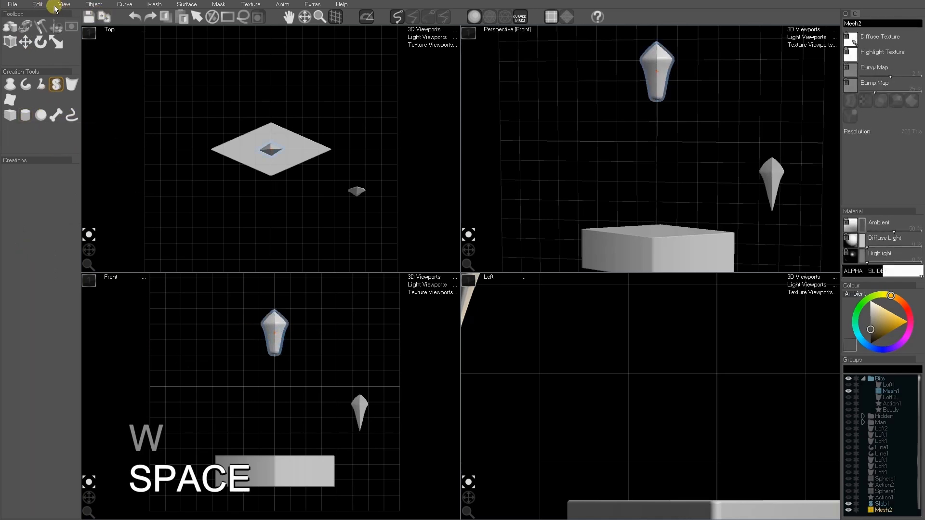
click(39, 5)
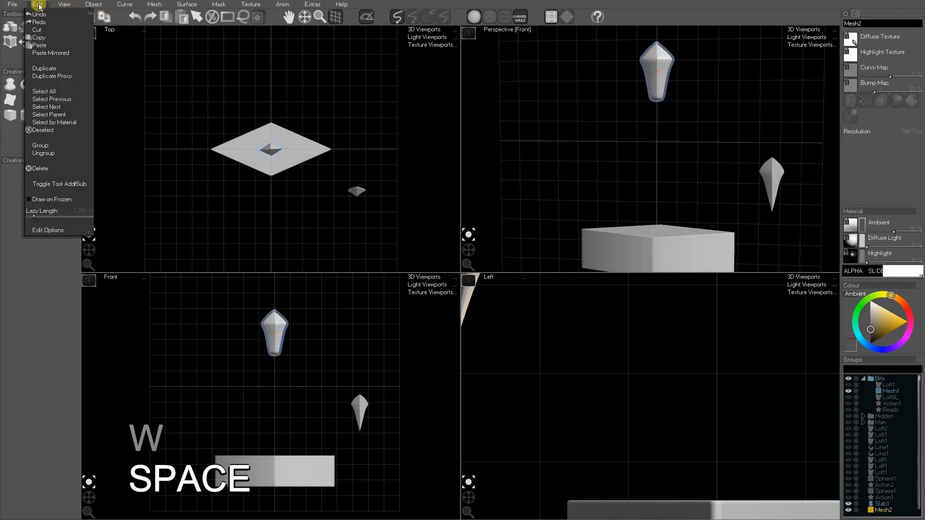
click(53, 76)
click(112, 101)
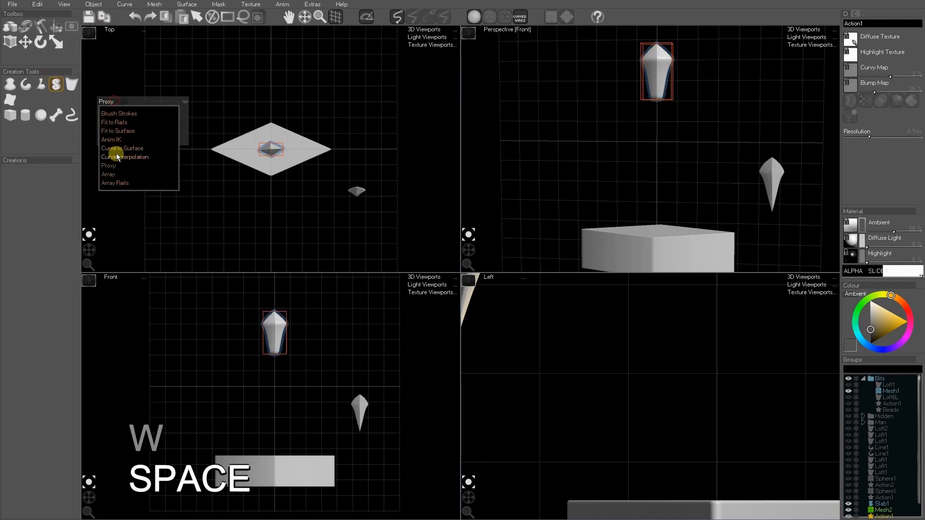
click(114, 174)
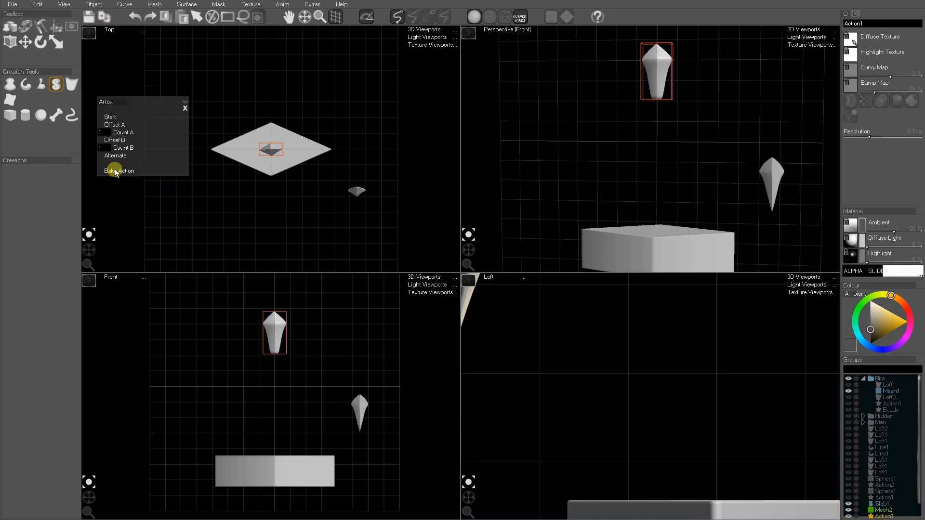
Set the array's Count A to 12 and rotate Offset A about the gem's base to form a full ring.
click(119, 125)
click(40, 42)
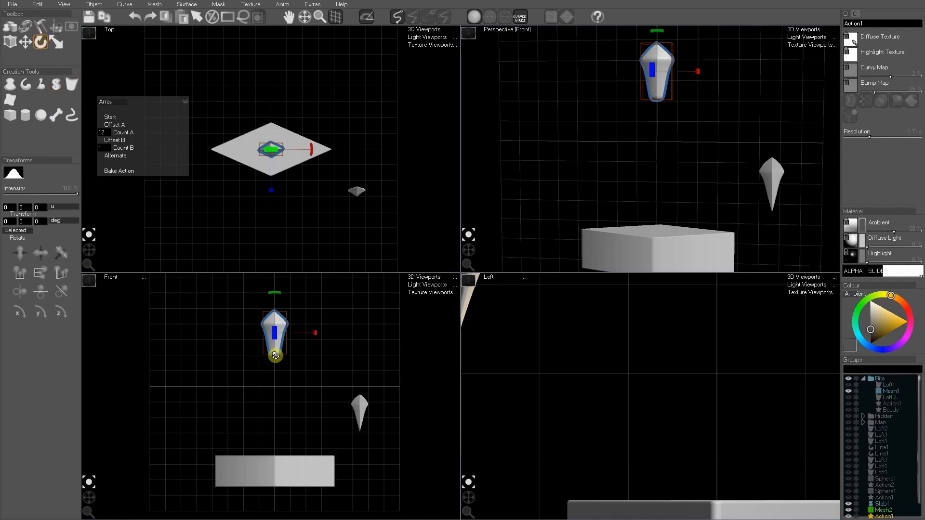
drag(272, 355, 293, 355)
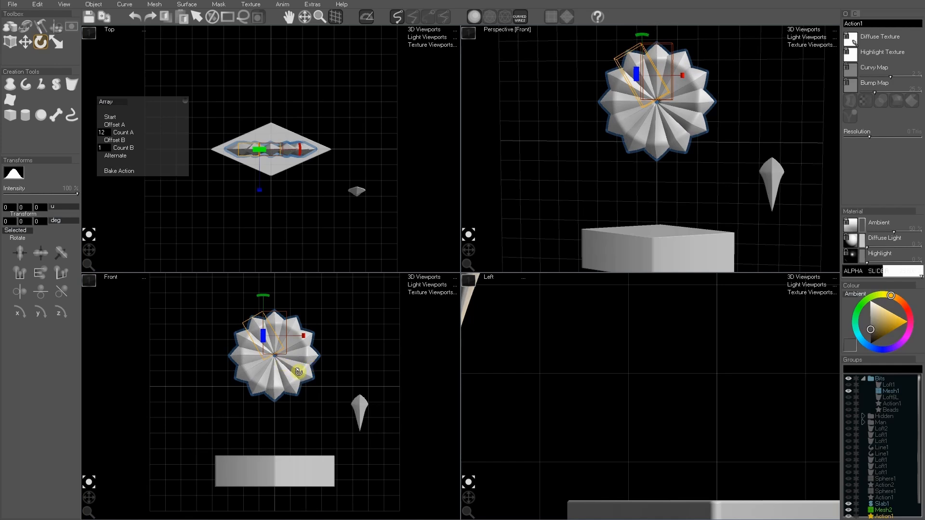
key(space)
Move the array's source gem outward and scale it down slightly, opening a hole in the ring's centre.
scroll(281, 333, up, 2)
click(281, 332)
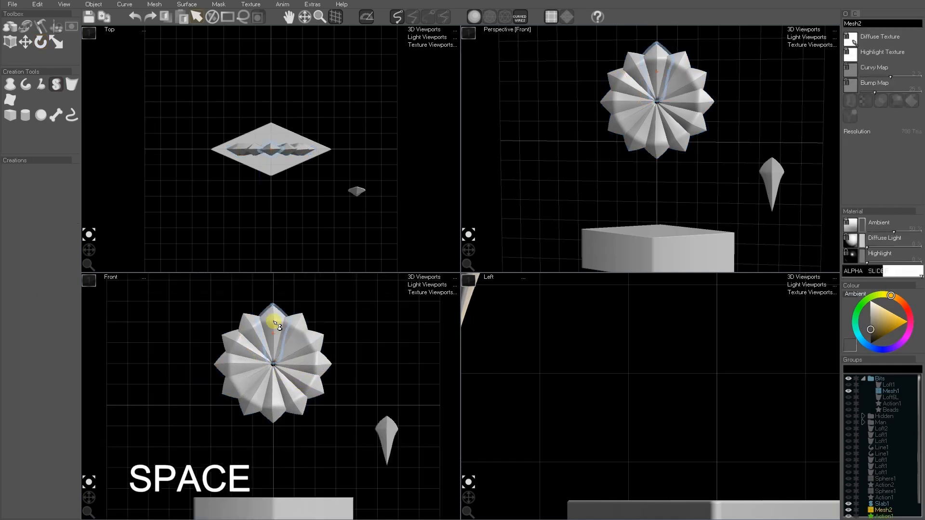
key(e)
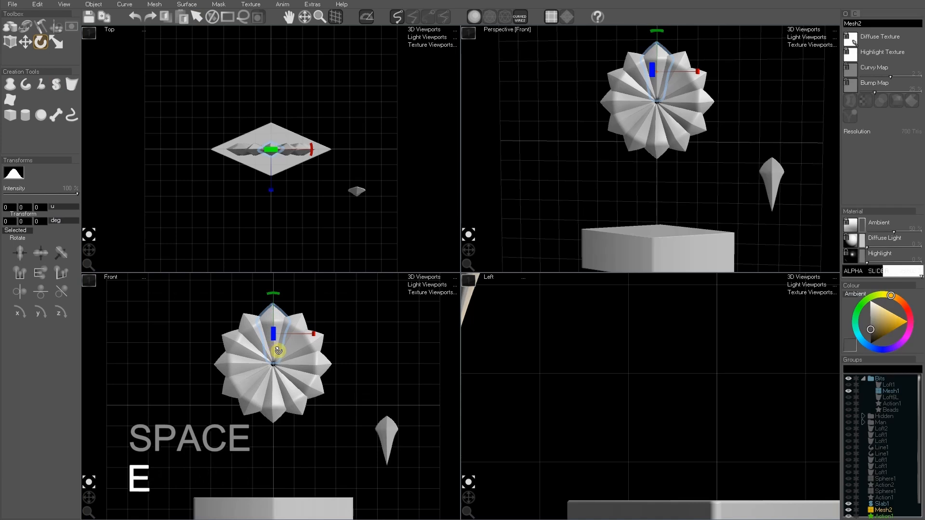
key(w)
mouse_move(279, 350)
mouse_down()
mouse_move(305, 327)
mouse_move(280, 348)
mouse_move(268, 324)
mouse_move(269, 337)
mouse_up()
key(r)
key(w)
key(r)
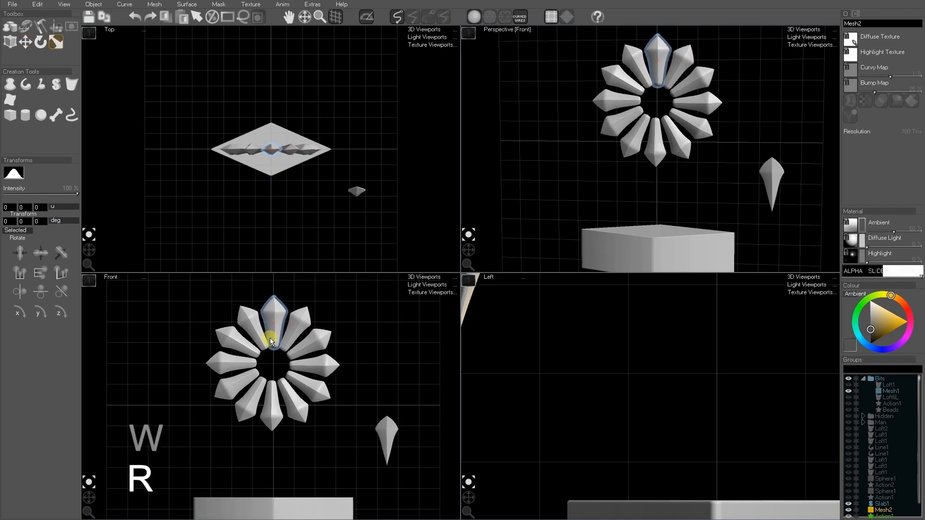
Rotate the source gem about its inner end in the Left view to give the petals a slight tilt.
scroll(503, 388, down, 2)
middle_drag(601, 416, 617, 503)
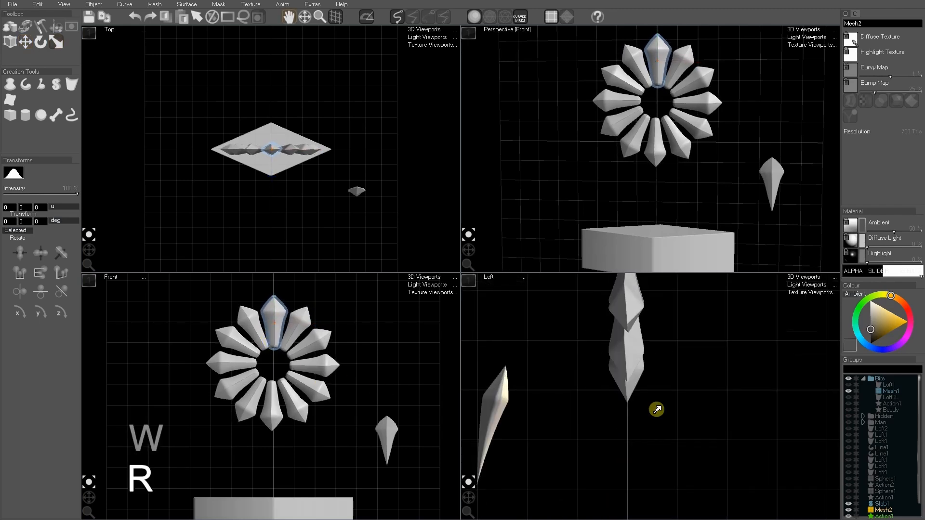
middle_drag(656, 408, 645, 459)
middle_drag(614, 287, 597, 399)
key(e)
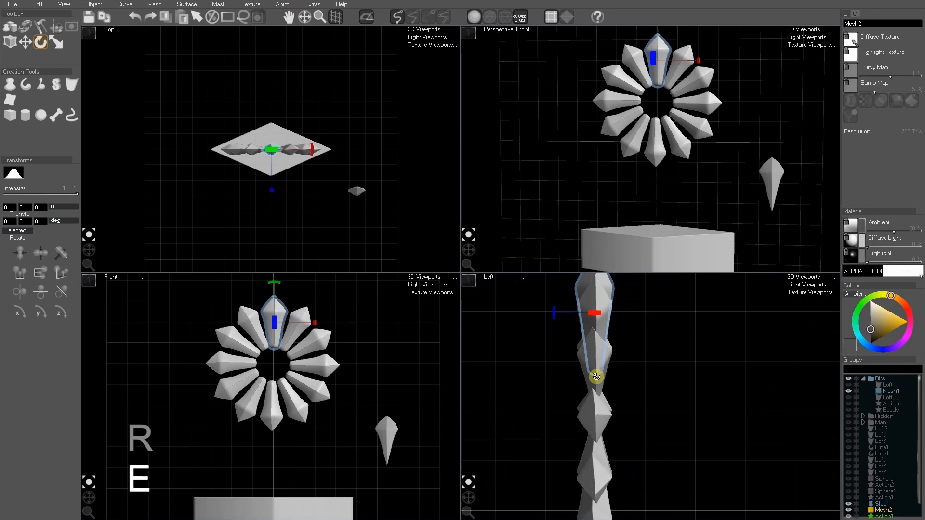
drag(596, 376, 573, 382)
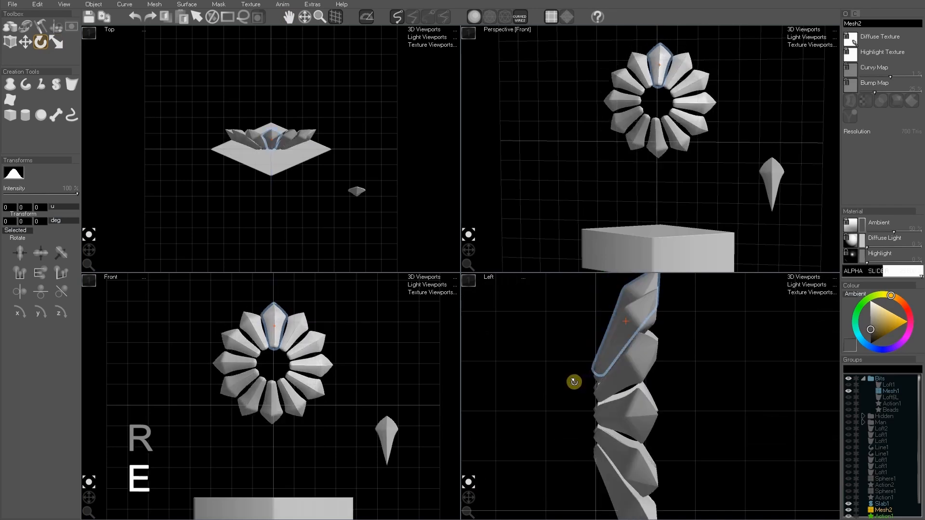
drag(473, 244, 488, 278)
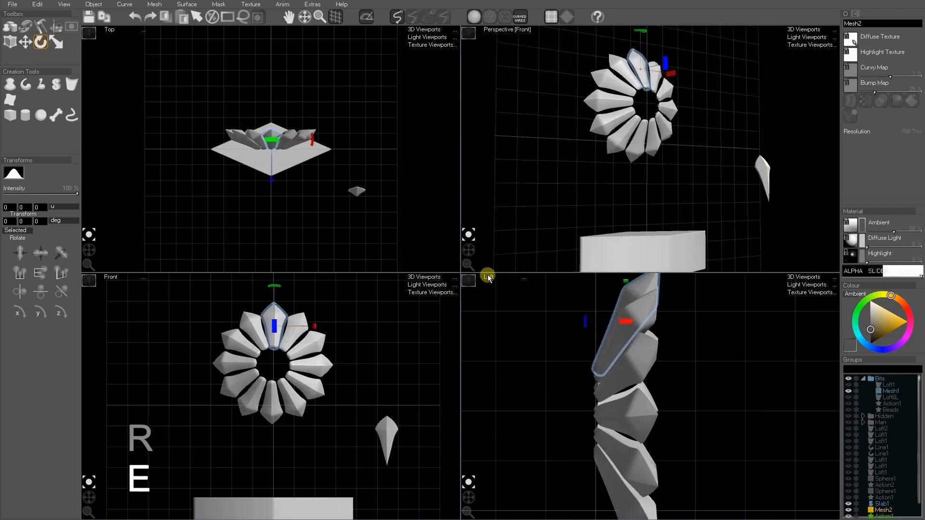
drag(607, 374, 615, 373)
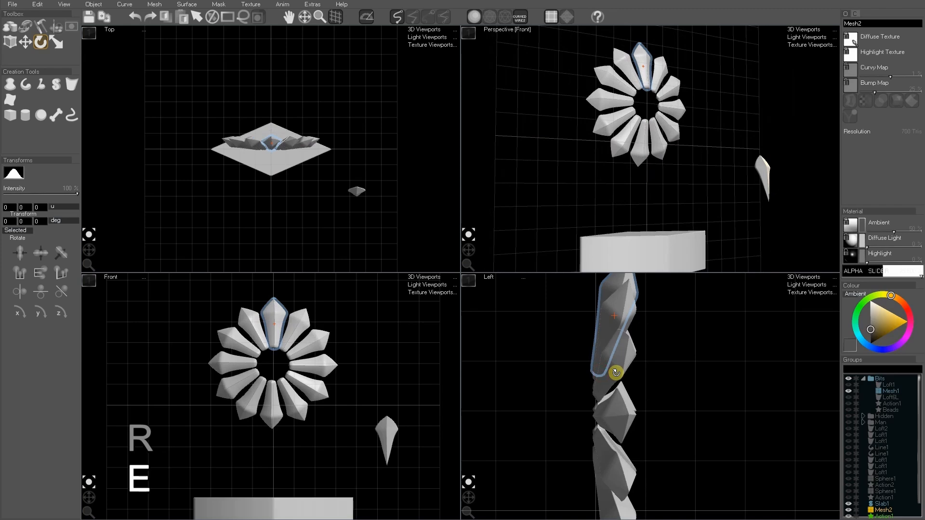
Apply a Mask Direction gradient to the source gem, pull its outer tip slightly inward, and clear the mask.
scroll(887, 482, down, 5)
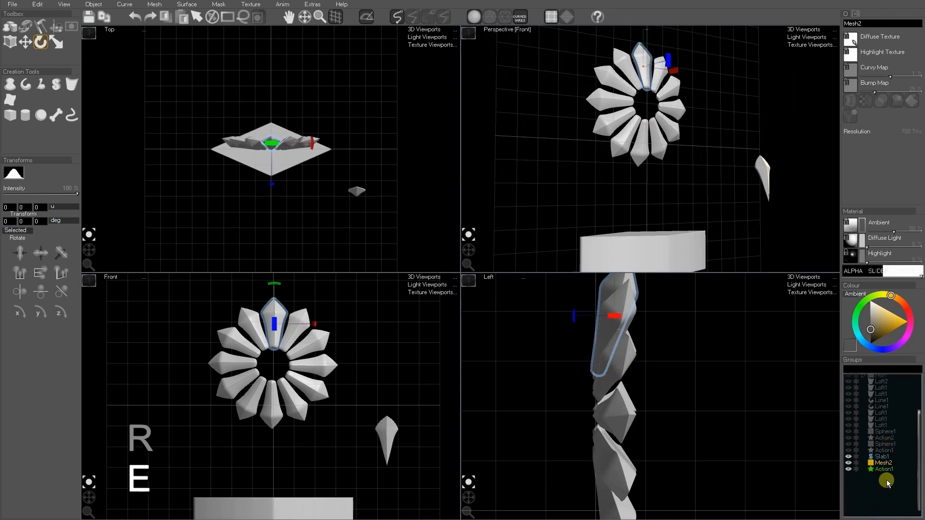
click(888, 469)
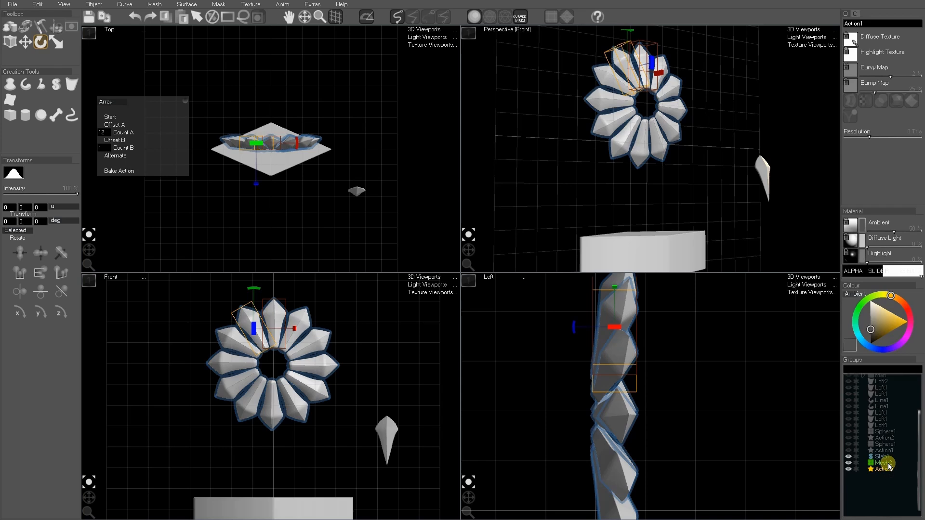
click(888, 464)
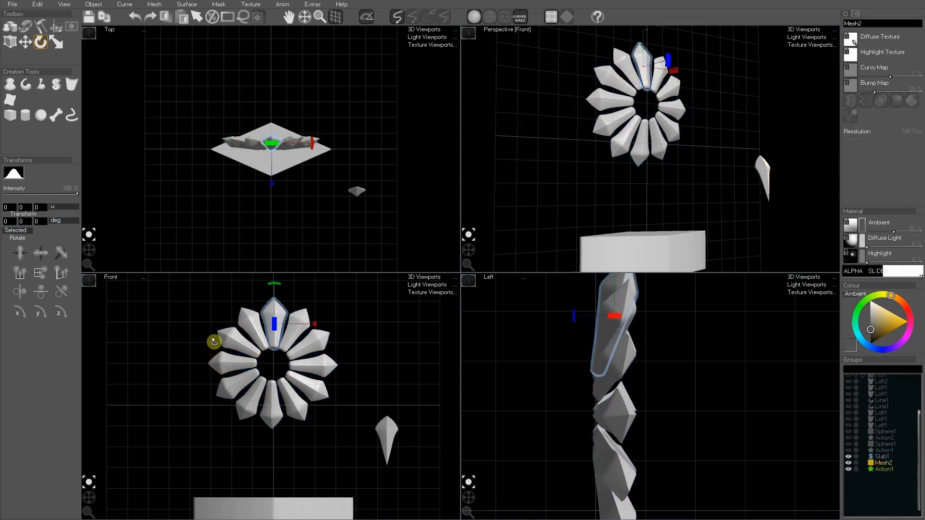
scroll(286, 354, up, 2)
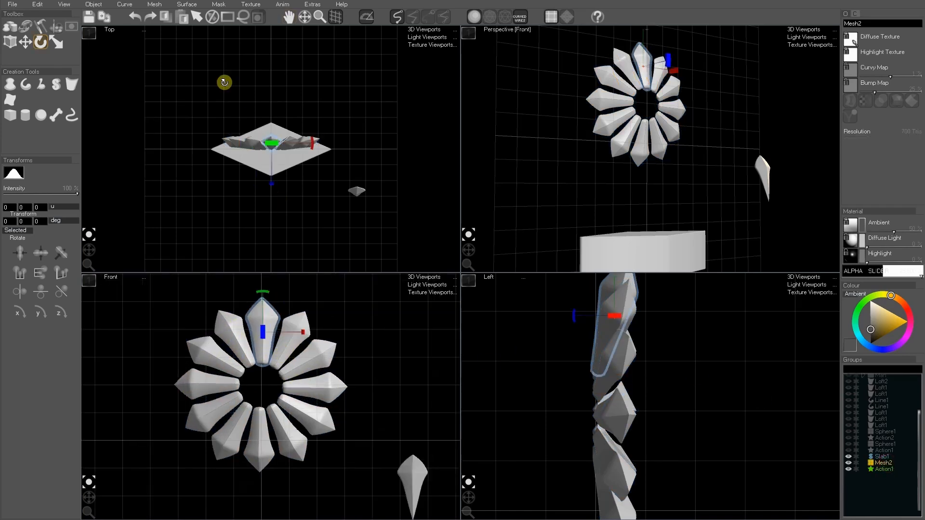
click(219, 4)
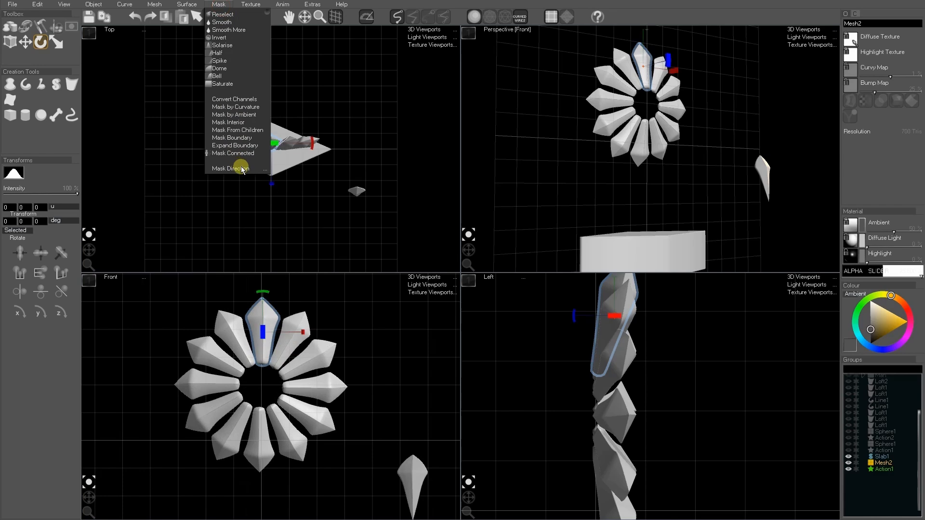
mouse_move(239, 167)
click(286, 173)
key(w)
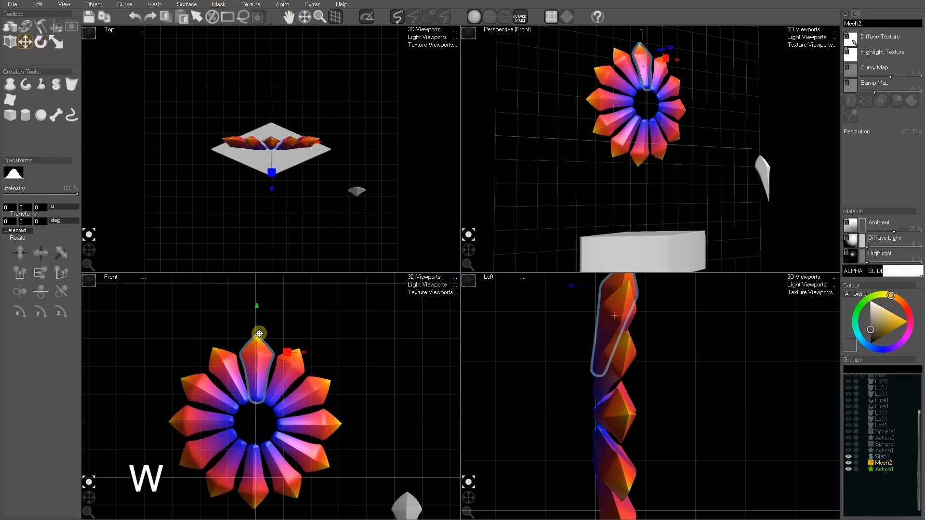
mouse_move(256, 306)
mouse_down()
mouse_move(260, 271)
mouse_move(266, 319)
mouse_move(269, 303)
mouse_move(268, 312)
mouse_up()
key(space)
Select the ring's Array action and bake it into separate gem proxies.
drag(288, 451, 299, 406)
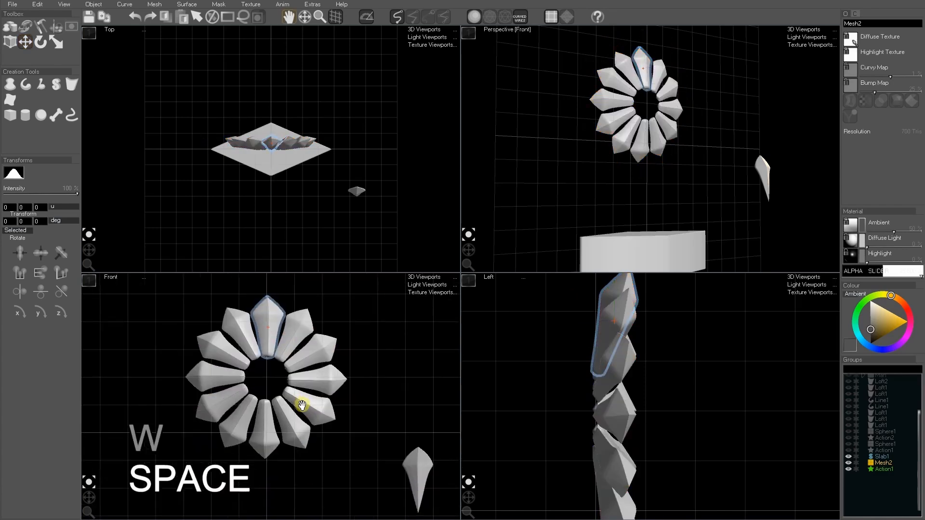
click(884, 470)
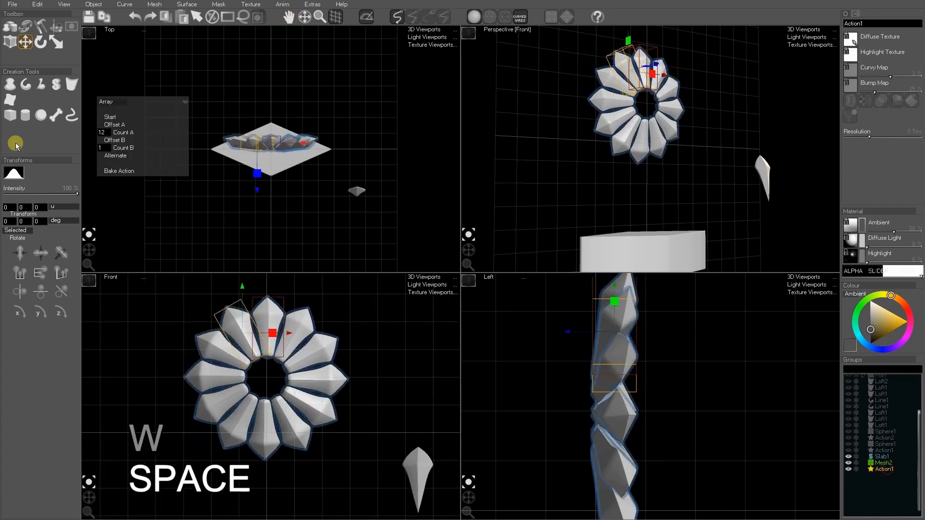
scroll(869, 446, down, 2)
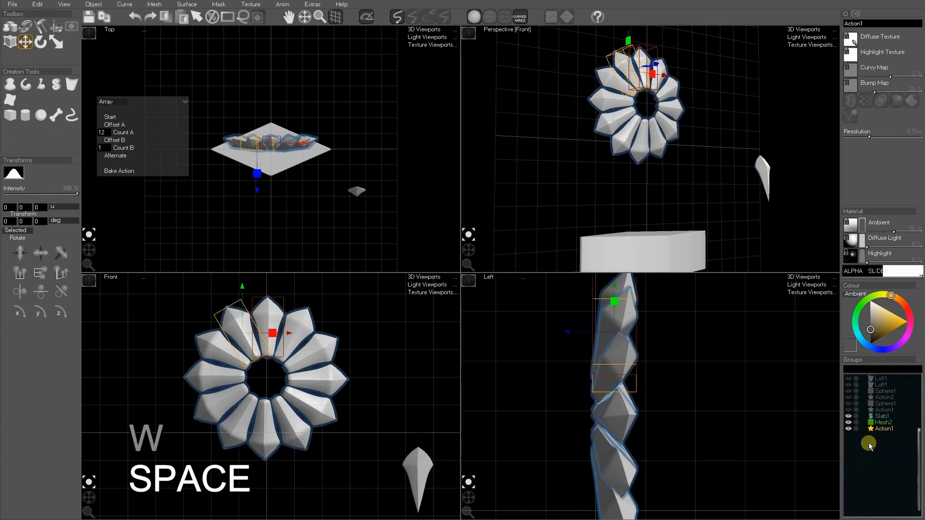
click(126, 171)
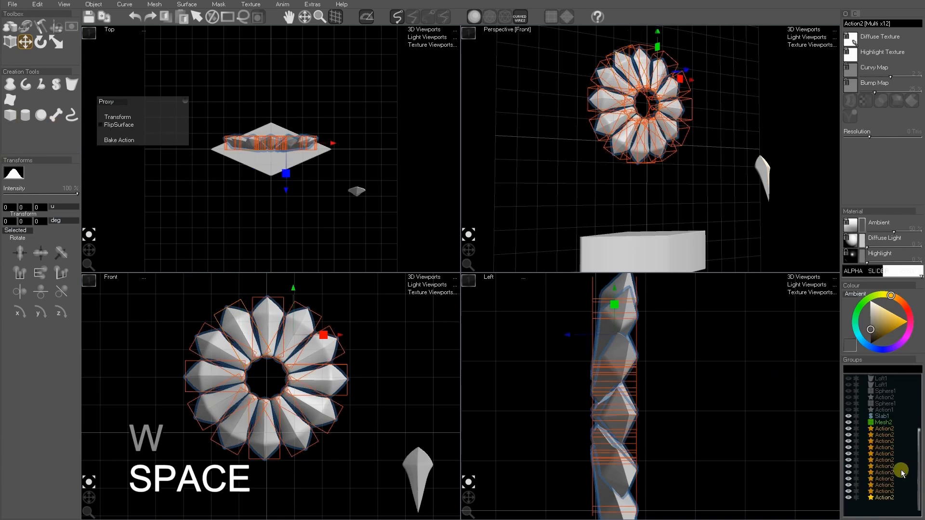
Bake the twelve gem proxies of the petal ring into real meshes and join them into a single mesh.
scroll(902, 474, down, 1)
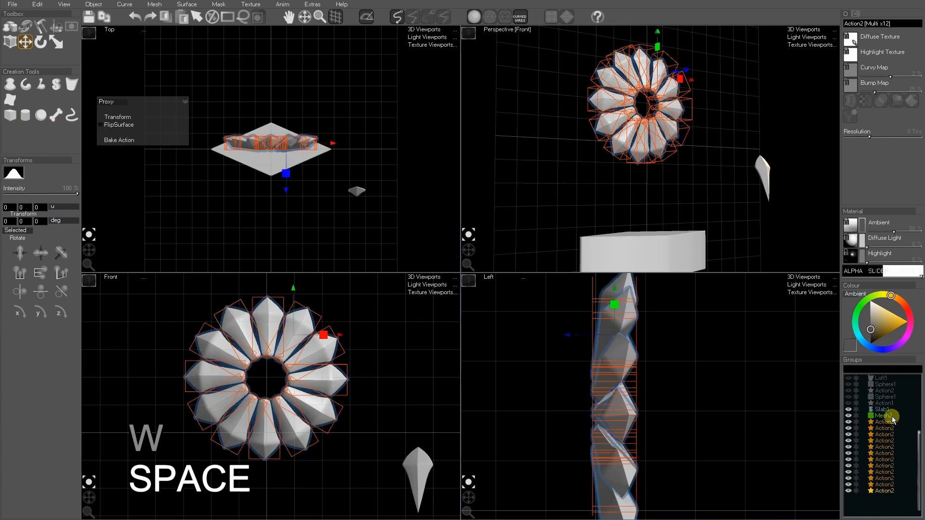
click(122, 140)
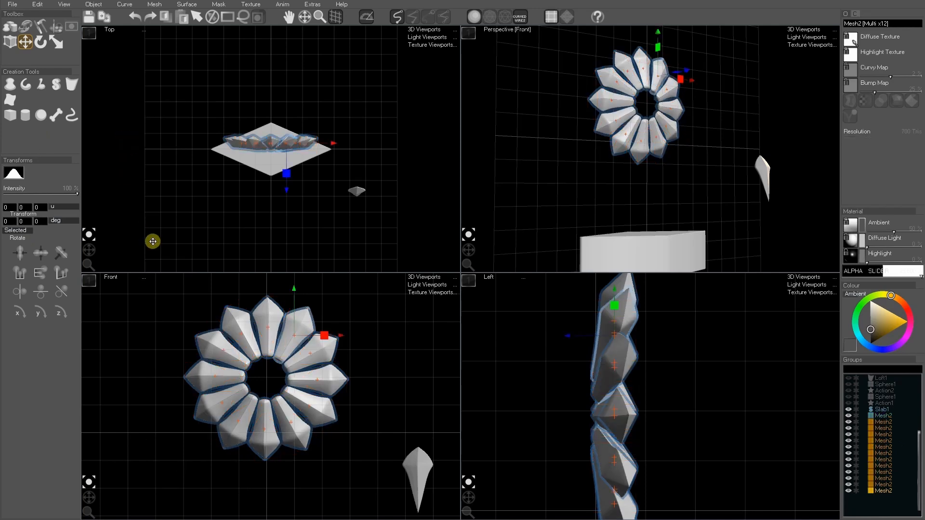
key(e)
key(ctrl+j)
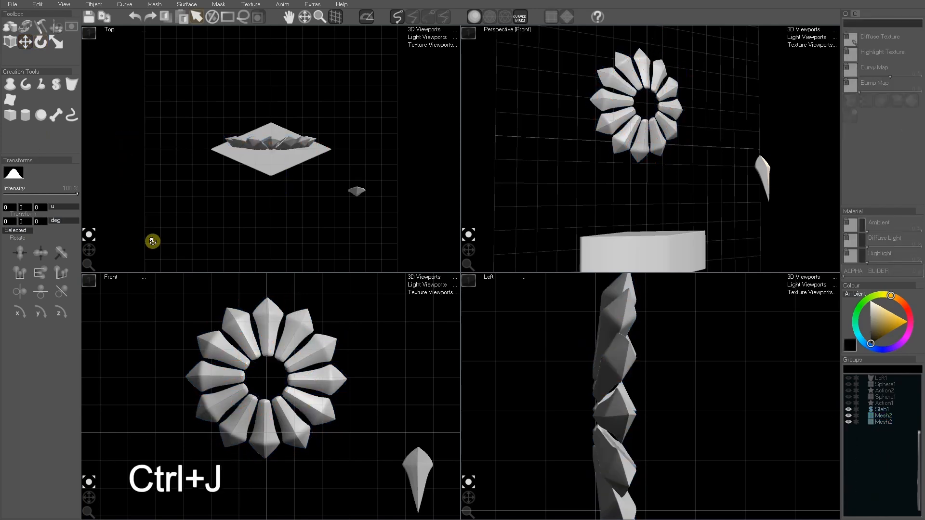
Try scaling the joined petal ring slightly in height in the Front view, and undo it.
click(887, 422)
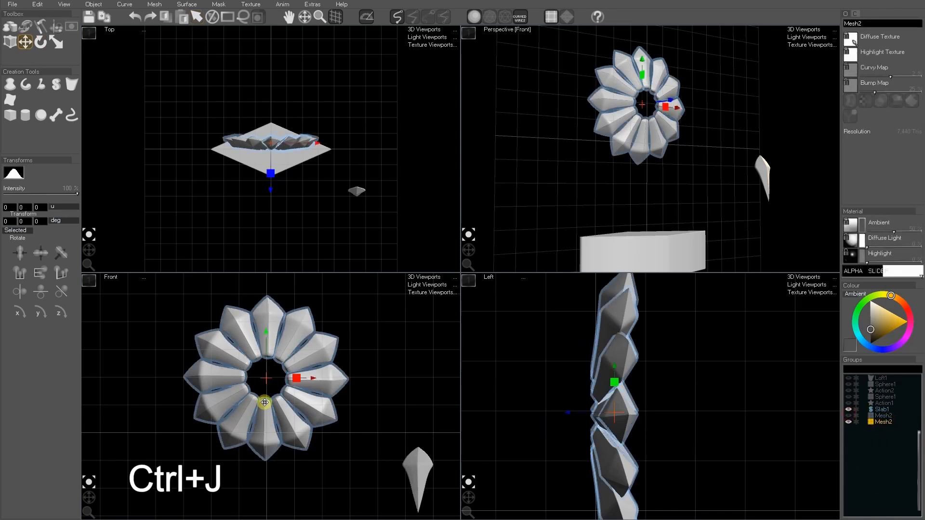
key(r)
mouse_move(270, 345)
mouse_down()
mouse_move(270, 297)
mouse_move(271, 351)
mouse_move(273, 343)
mouse_up()
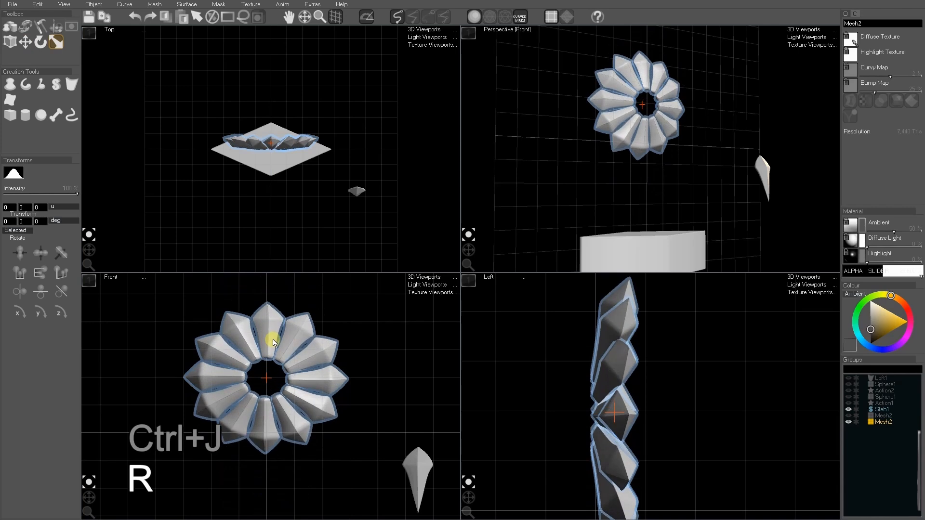
key(ctrl+z)
Try rotating the Man model's Head in the Perspective view, undo the rotation, and clear the selection.
scroll(677, 193, up, 5)
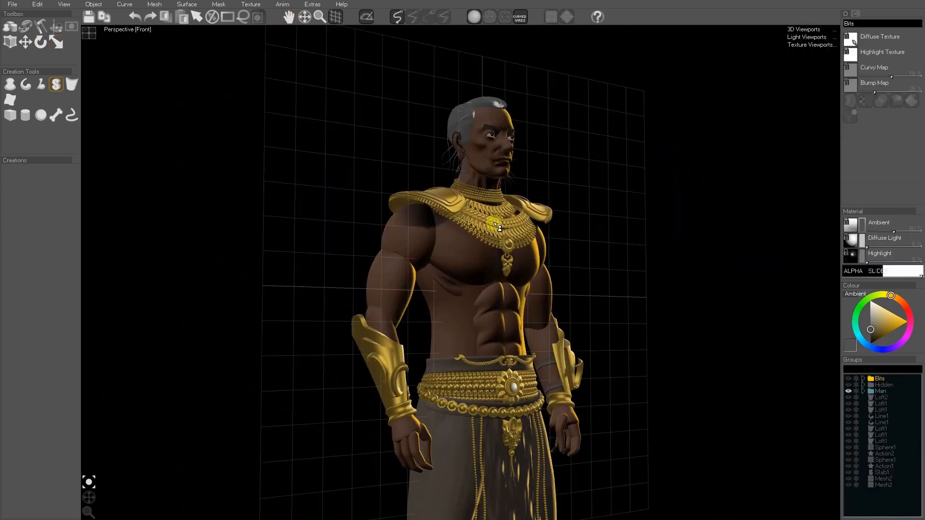
click(489, 159)
key(w)
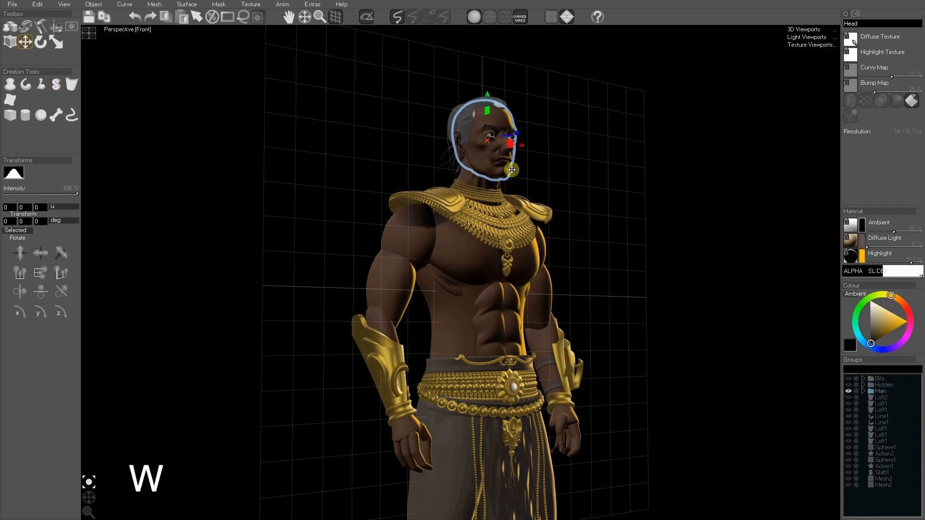
key(e)
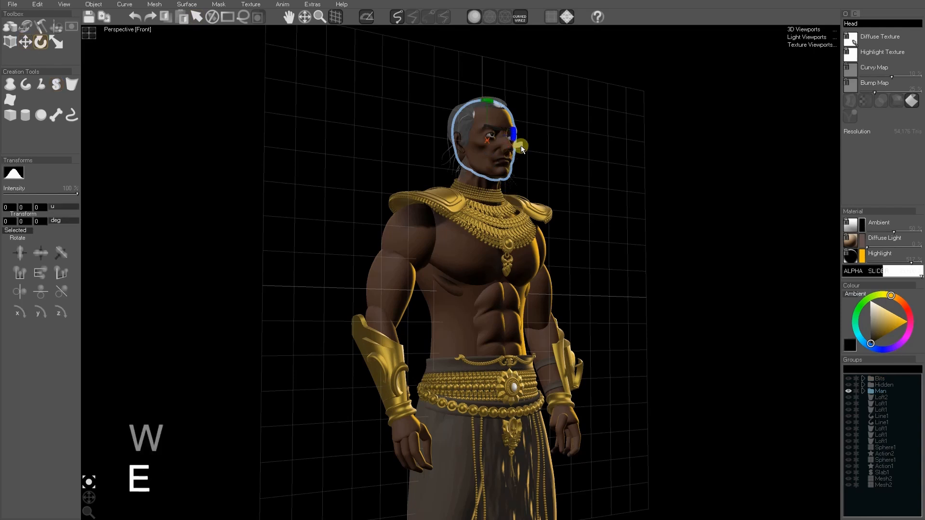
mouse_move(517, 146)
mouse_down()
mouse_move(496, 145)
mouse_move(508, 149)
mouse_up()
key(ctrl+z)
key(space)
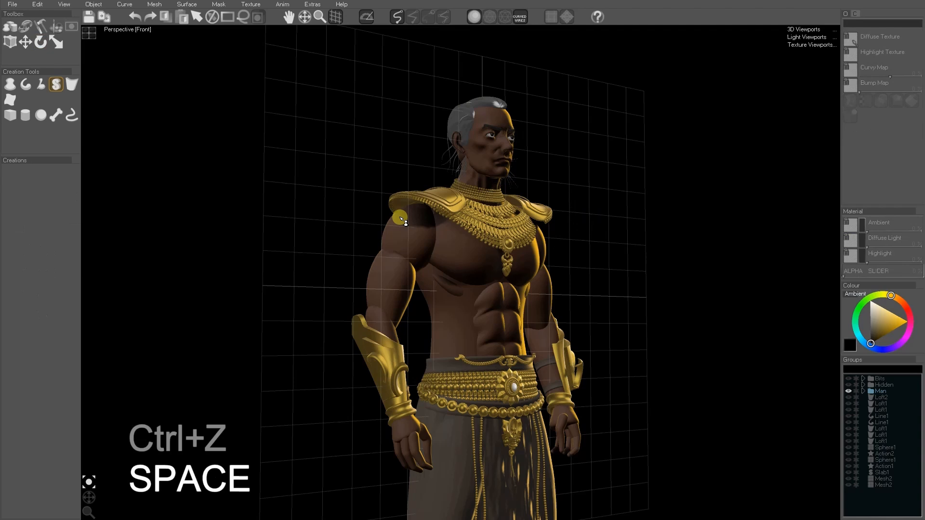
Switch to the four-viewport layout and enable Posing in the Edit Options.
click(86, 32)
click(37, 4)
mouse_move(52, 232)
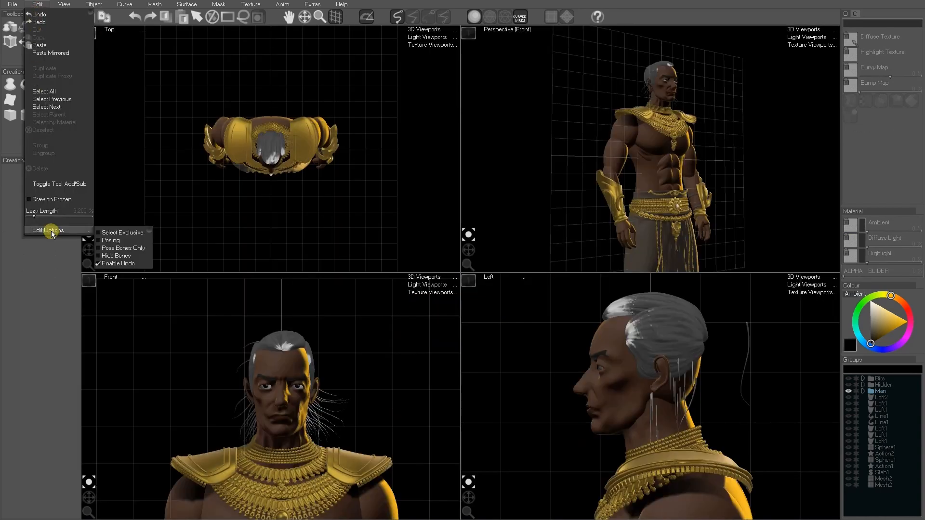
click(110, 240)
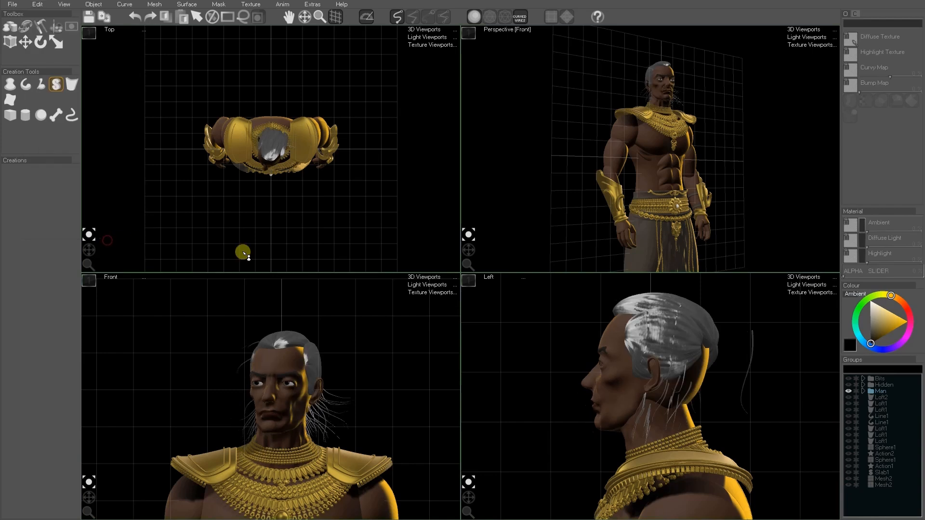
Toggle Posing off and on to compare the character's neutral and posed head, and view him from the front.
key(u)
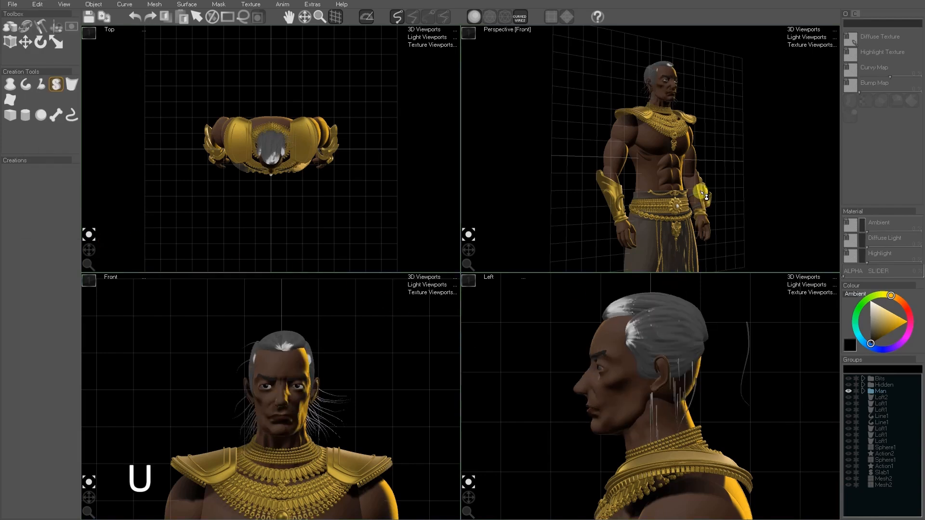
key(u)
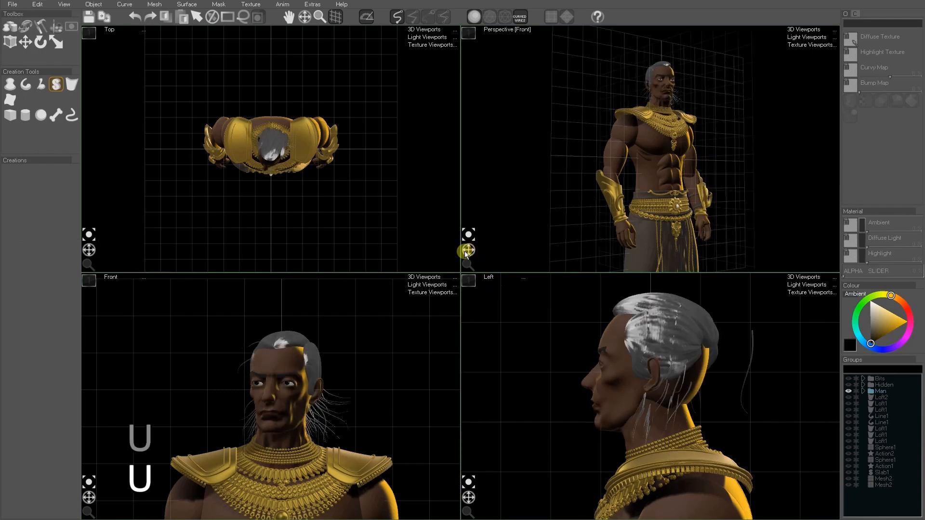
drag(466, 254, 469, 250)
key(u)
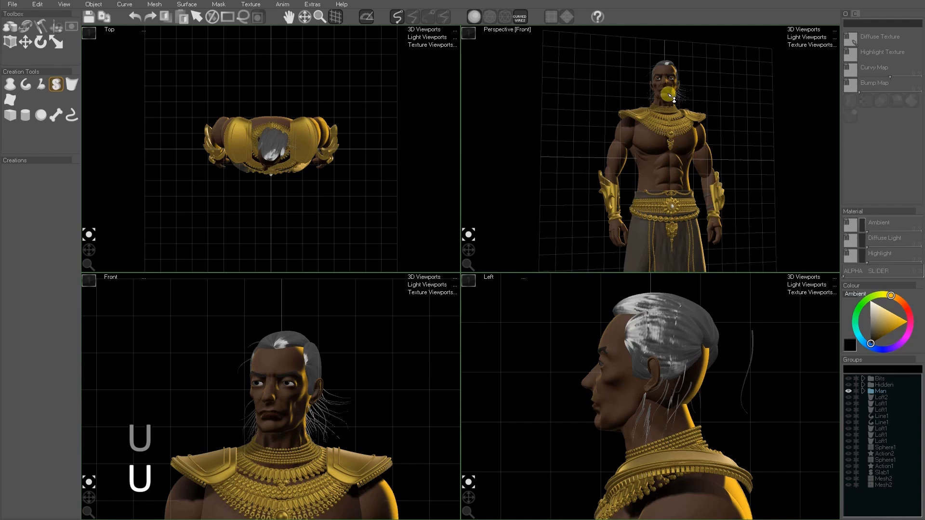
Select the Head in the Perspective view and rotate it in the Left view so the face tilts upward.
scroll(668, 94, up, 3)
click(663, 152)
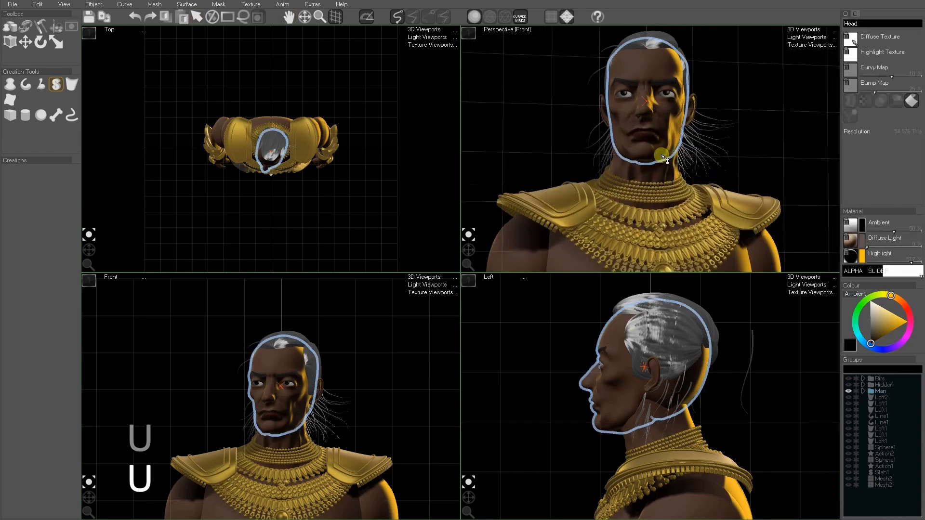
key(e)
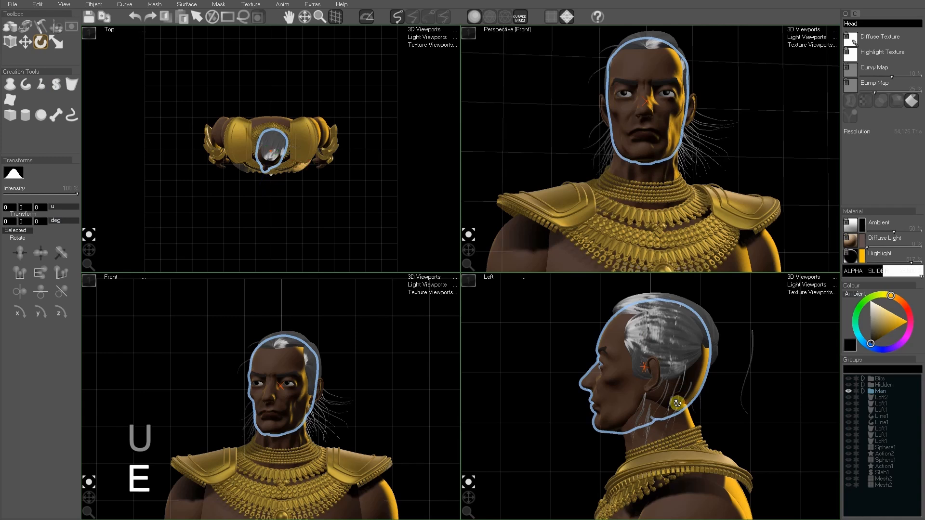
mouse_move(676, 403)
mouse_down()
mouse_move(669, 409)
mouse_move(687, 403)
mouse_up()
key(w)
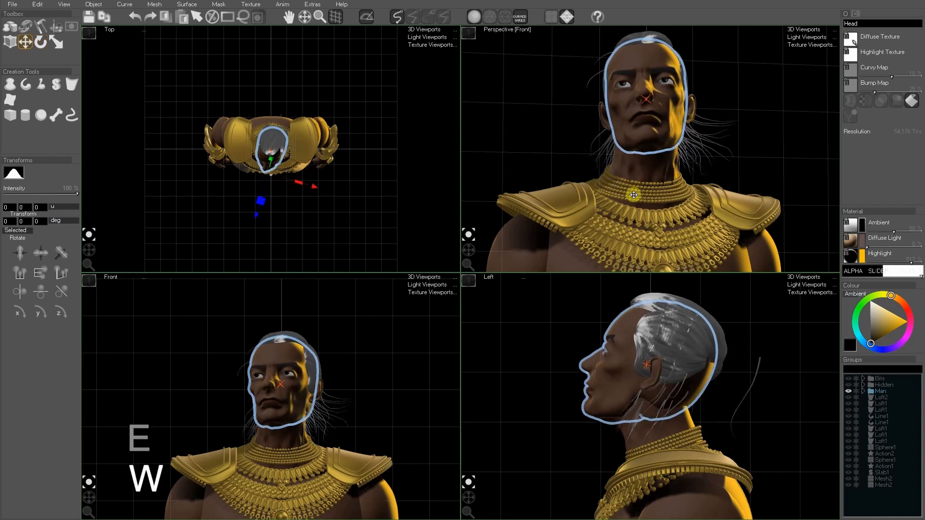
Turn Posing off to inspect the neutral head, turn it back on, and undo the head tilt.
key(u)
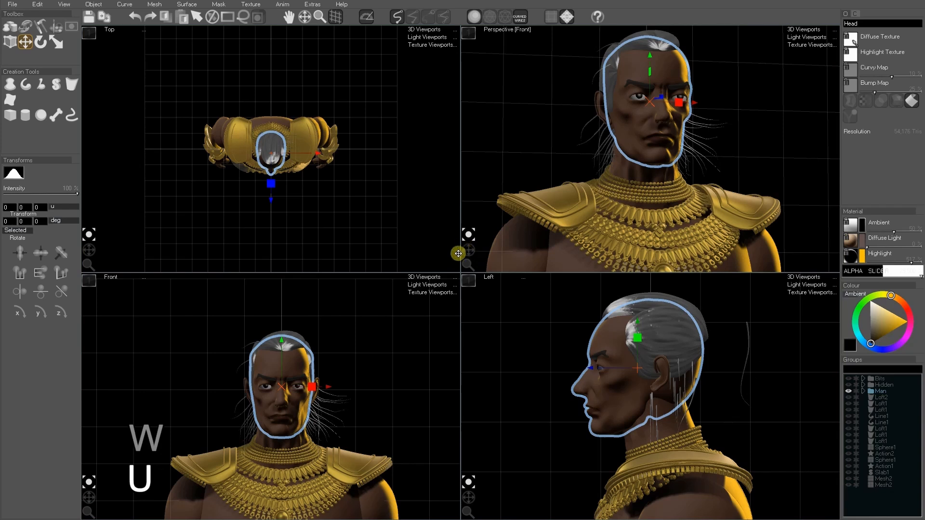
drag(458, 253, 468, 247)
scroll(301, 410, up, 5)
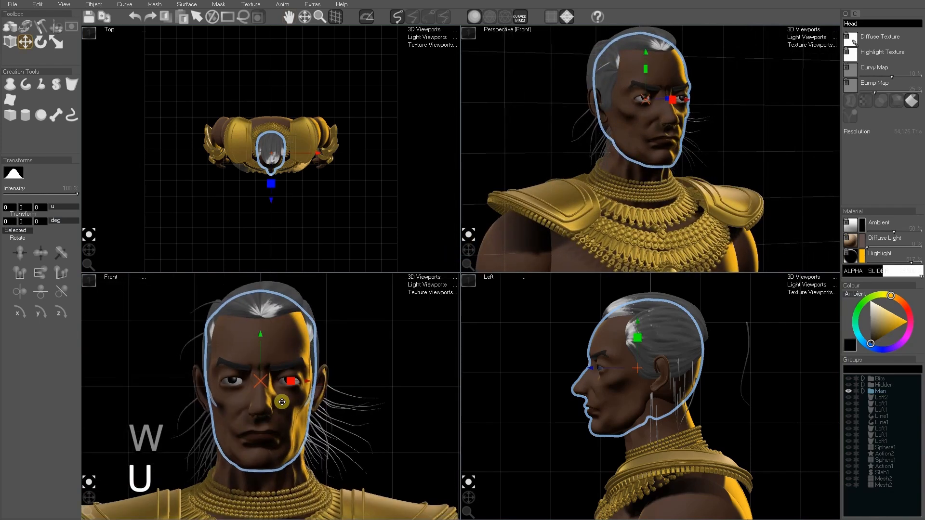
key(space)
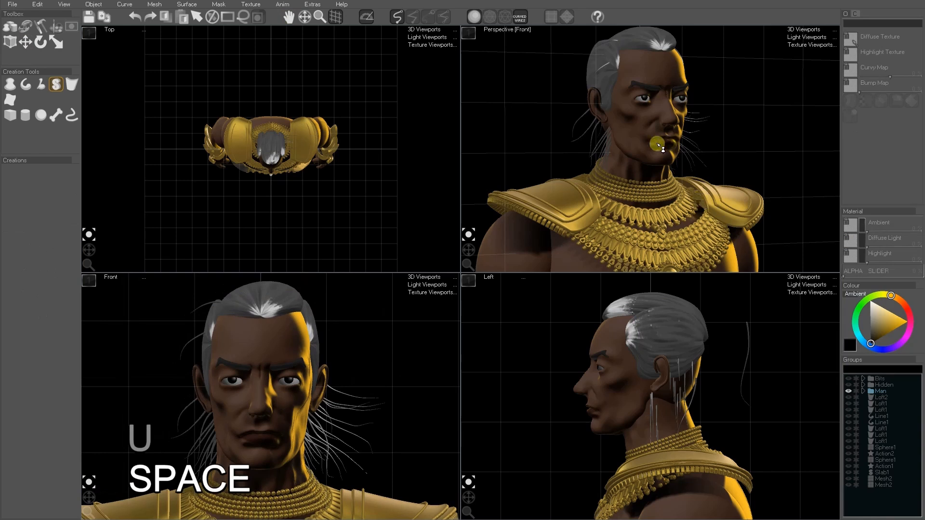
key(u)
key(ctrl+z)
key(ctrl+z)
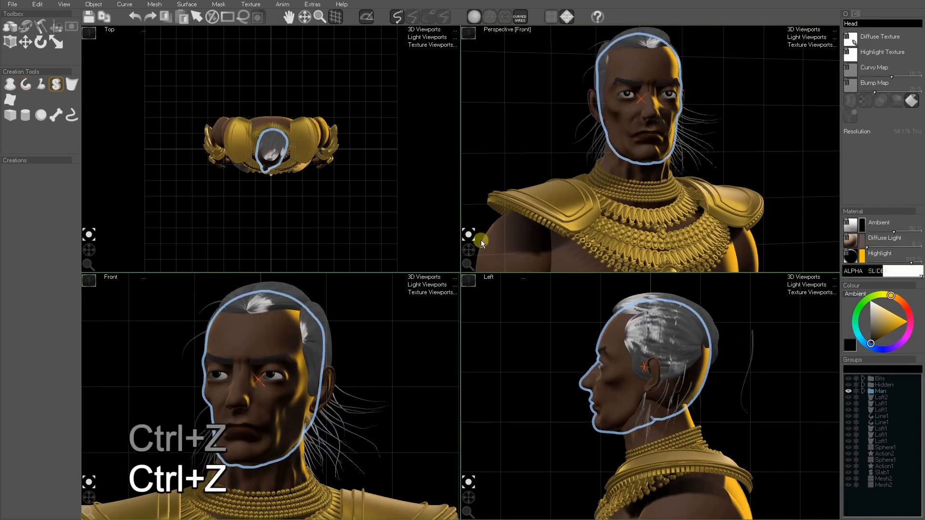
Deselect the head and frame the character from the front, down to the skirt, in a maximised Perspective viewport.
drag(468, 250, 470, 251)
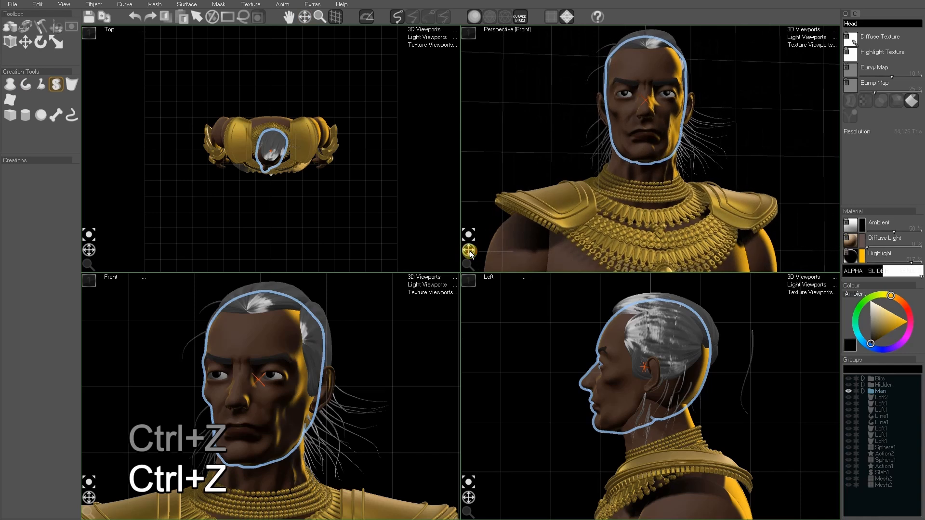
click(761, 128)
scroll(676, 182, down, 5)
middle_drag(716, 235, 730, 104)
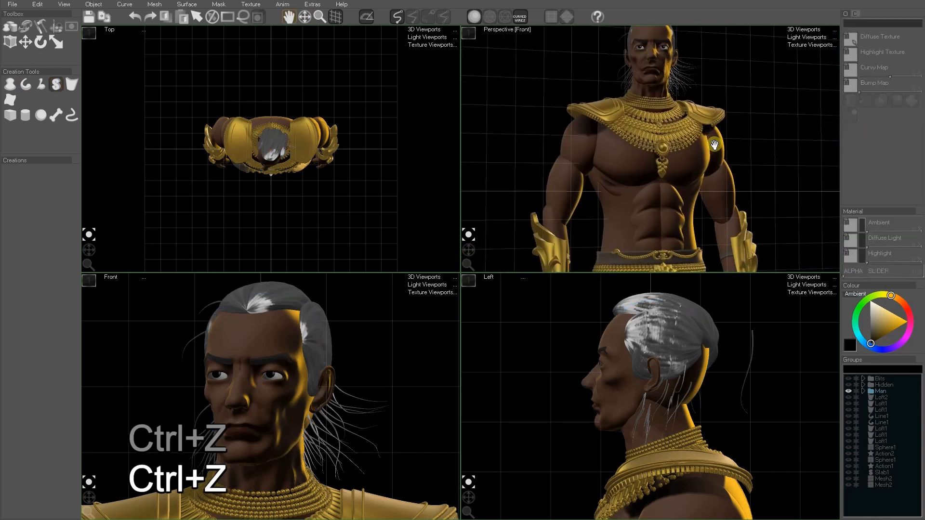
scroll(698, 193, down, 3)
middle_drag(693, 222, 680, 183)
scroll(685, 201, down, 3)
drag(468, 264, 471, 267)
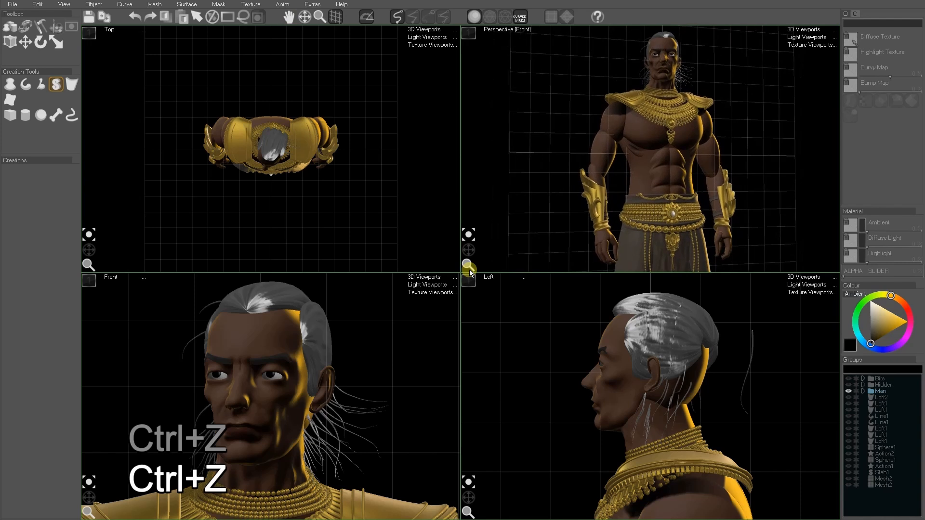
middle_drag(603, 210, 597, 210)
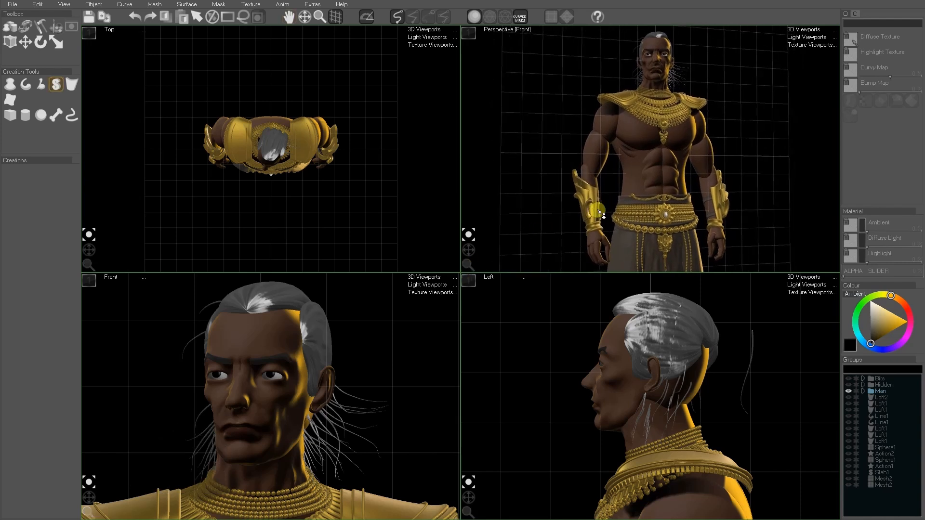
click(466, 36)
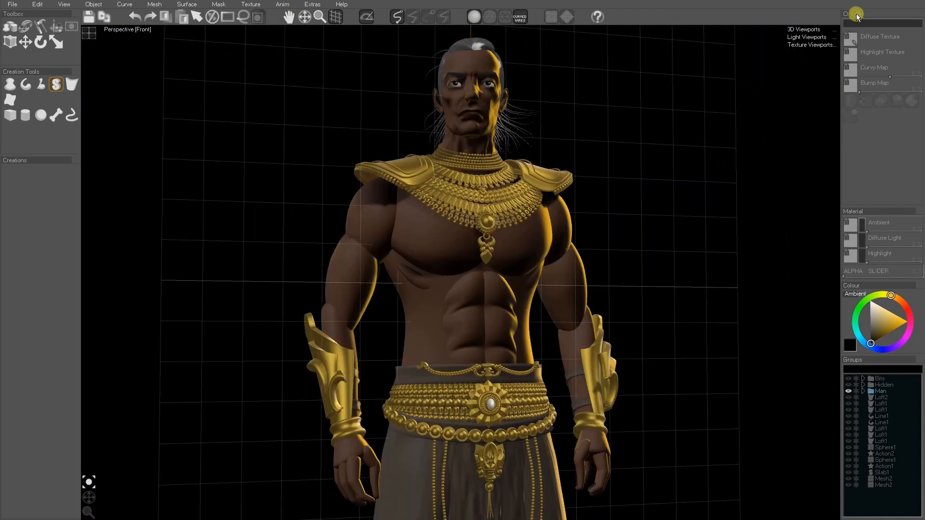
Reduce the camera distance to strengthen the perspective, and reframe the character from head to skirt.
click(65, 4)
mouse_move(65, 21)
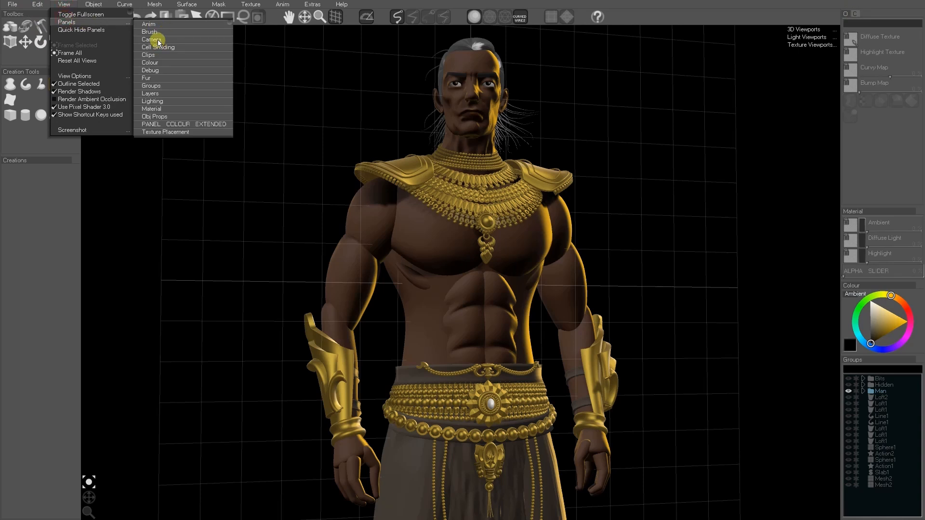
click(855, 13)
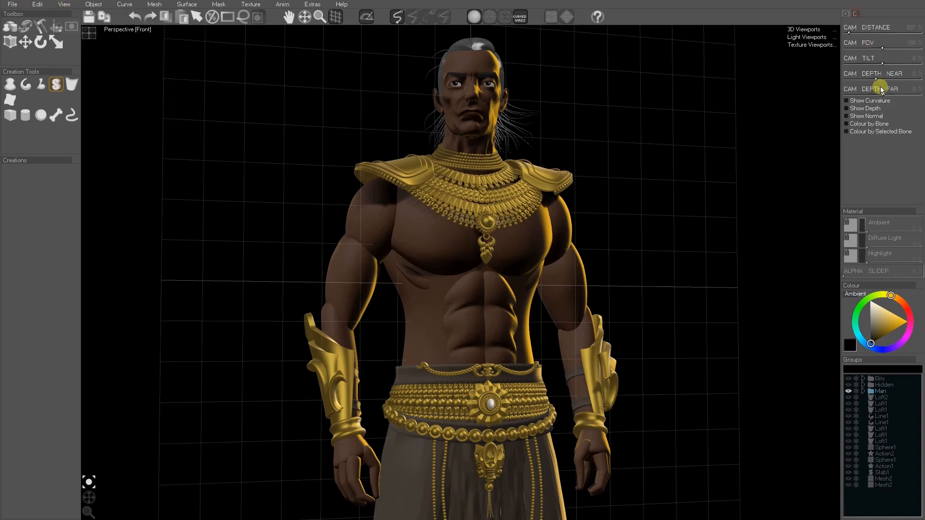
mouse_move(850, 37)
mouse_down()
mouse_move(884, 37)
mouse_move(843, 41)
mouse_up()
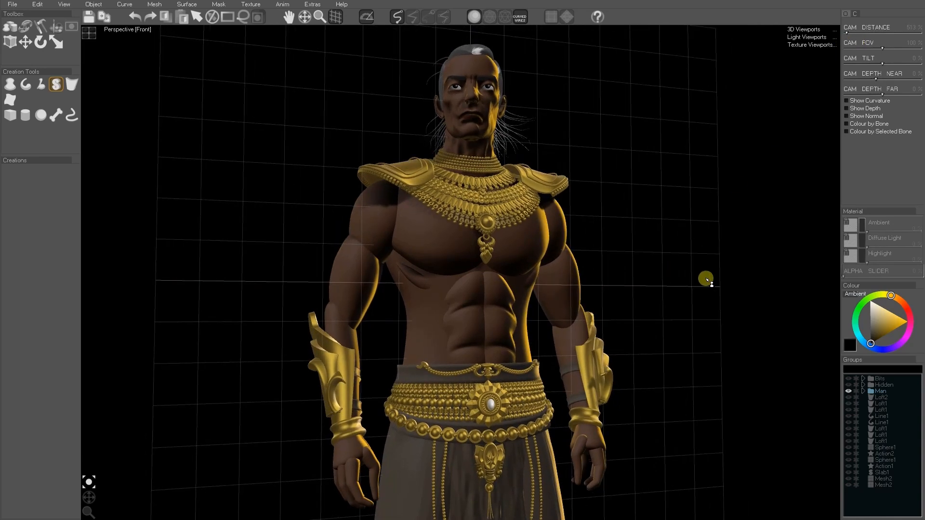
drag(89, 514, 89, 508)
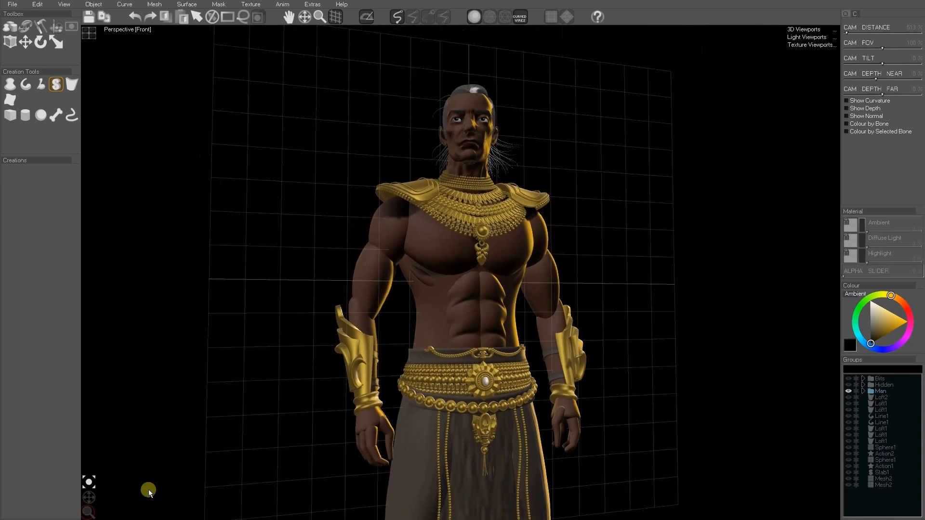
mouse_move(466, 418)
middle_down()
mouse_move(474, 388)
mouse_move(475, 405)
middle_up()
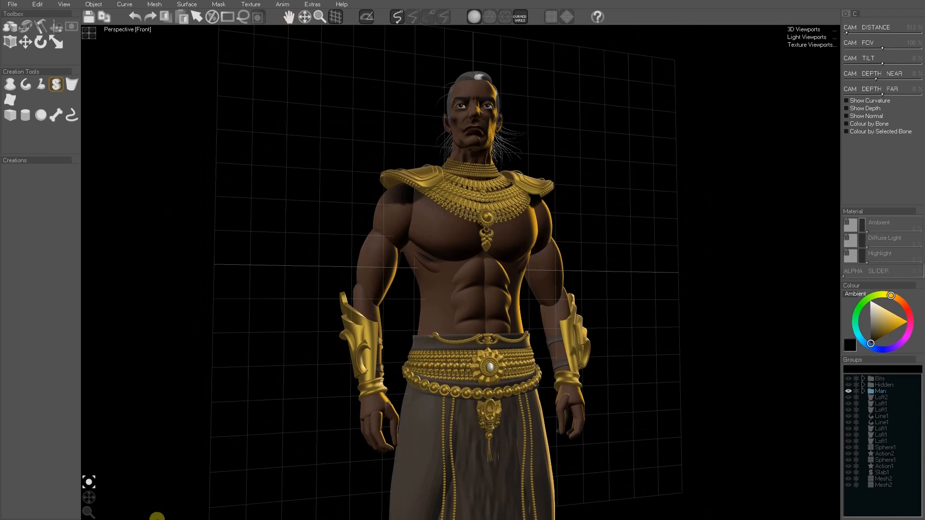
drag(88, 512, 90, 513)
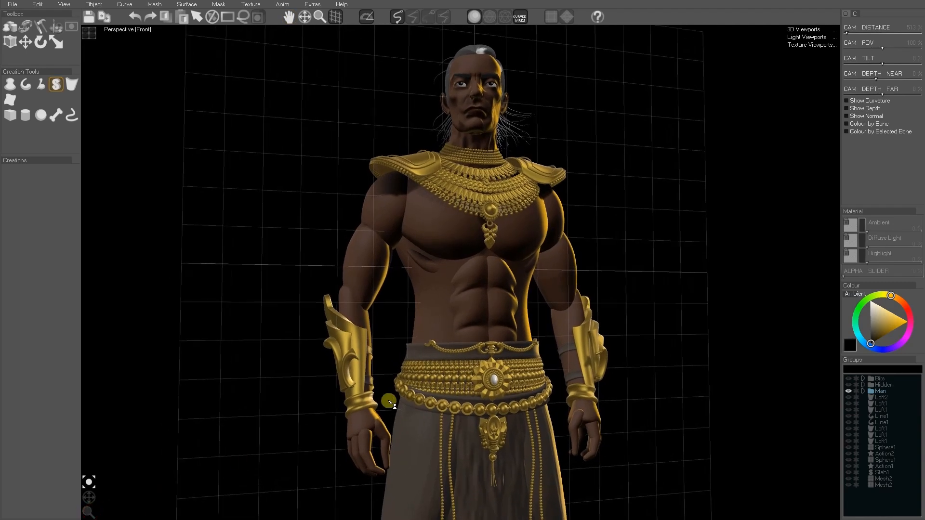
middle_drag(390, 401, 406, 401)
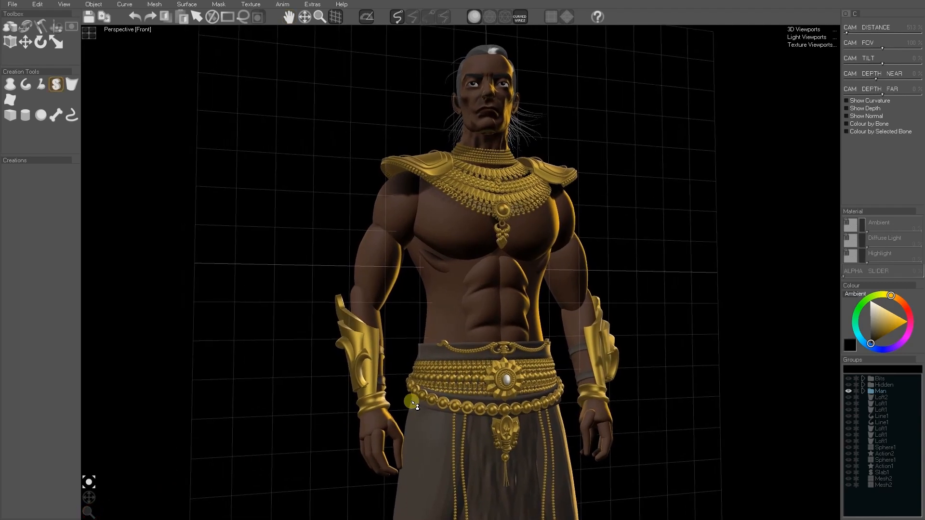
Save a Layered Screenshot of the framed character with depth and ambient occlusion passes.
click(64, 4)
mouse_move(85, 132)
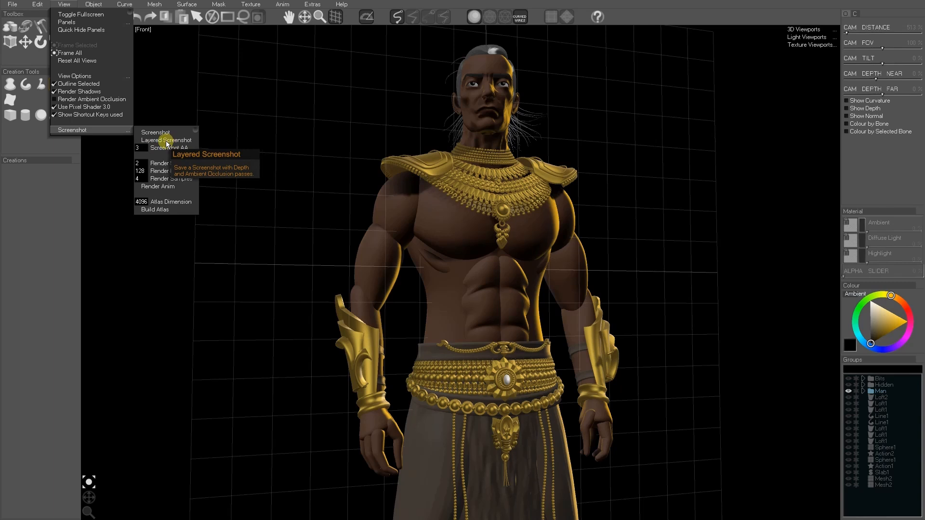
click(166, 140)
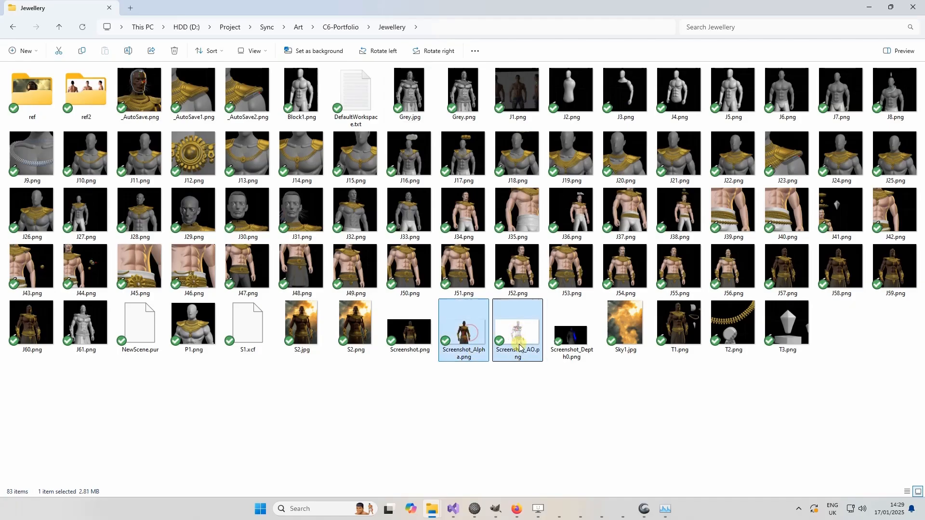
Check the exported Alpha, AO and Depth0 screenshot files in the Jewellery folder, and return to the 3D scene.
ctrl+click(518, 352)
click(578, 347)
click(553, 419)
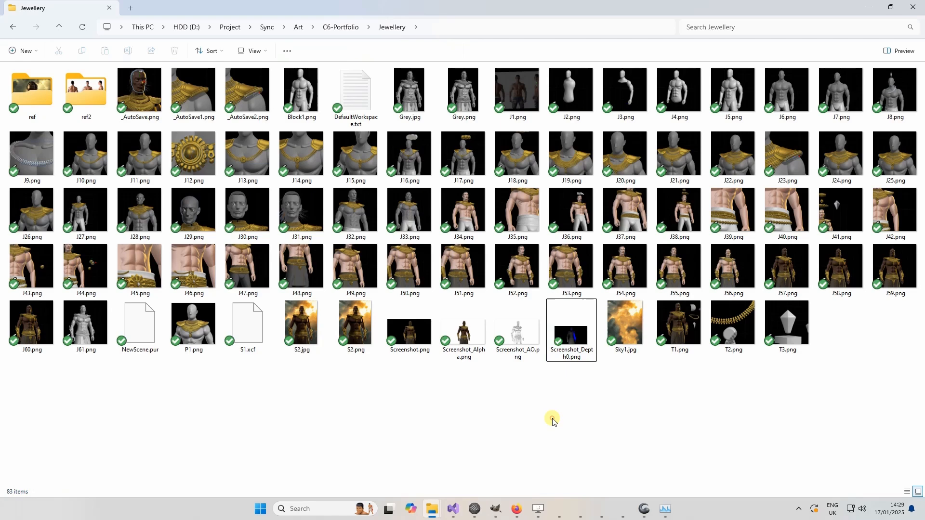
click(870, 7)
Preview the depth pass, adjust the camera's near and far depth to span the whole character, and turn off Show Depth.
click(847, 108)
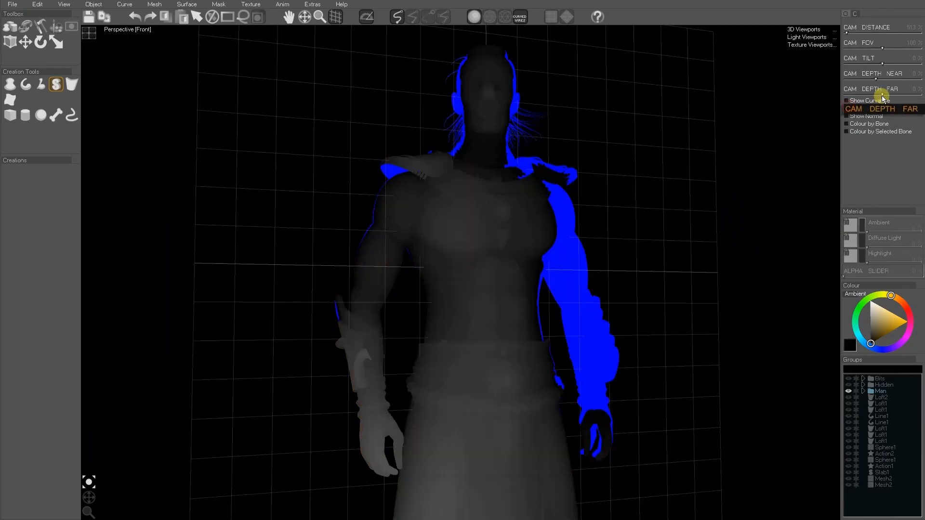
drag(881, 95, 883, 83)
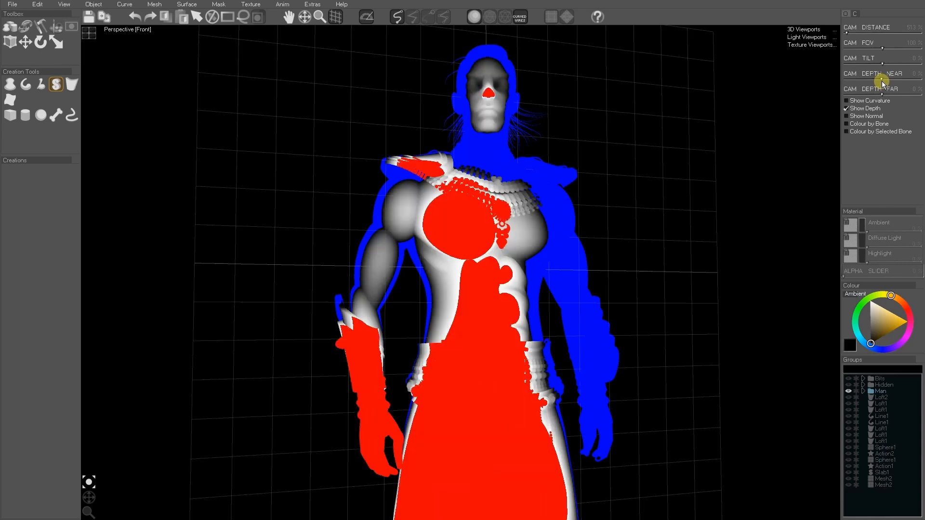
drag(883, 96, 881, 82)
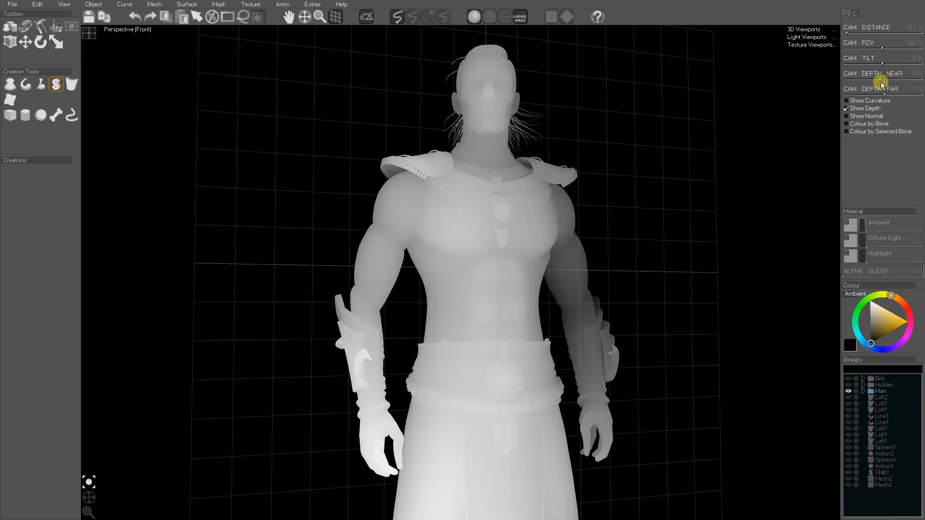
click(846, 109)
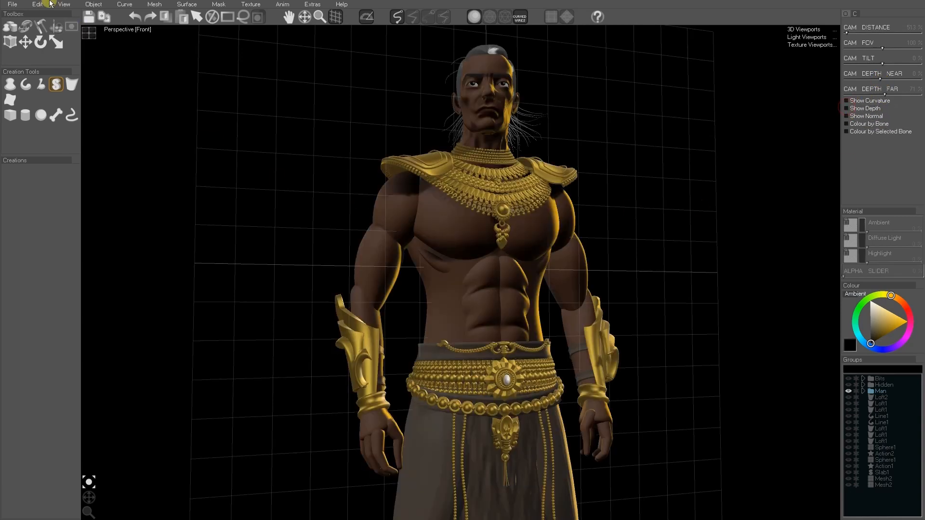
Save a new Layered Screenshot of the character using the adjusted depth range.
click(63, 4)
mouse_move(79, 135)
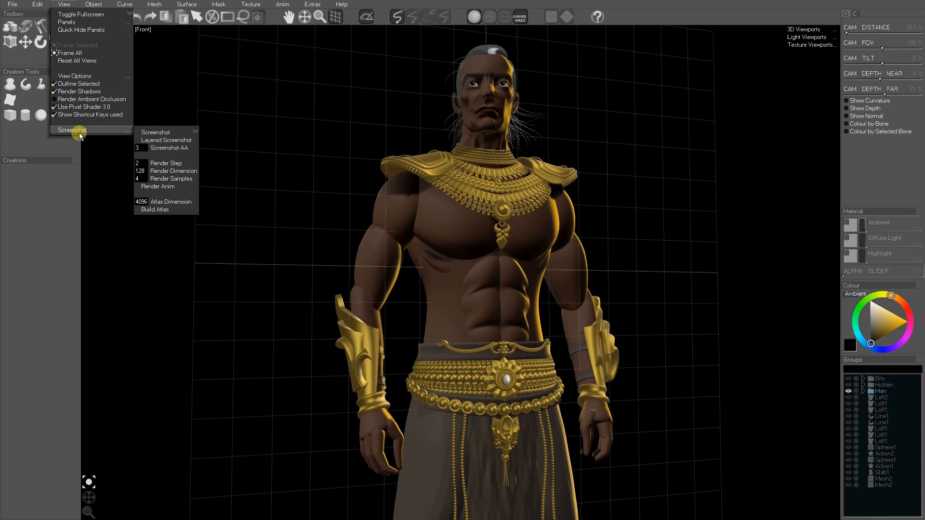
click(161, 142)
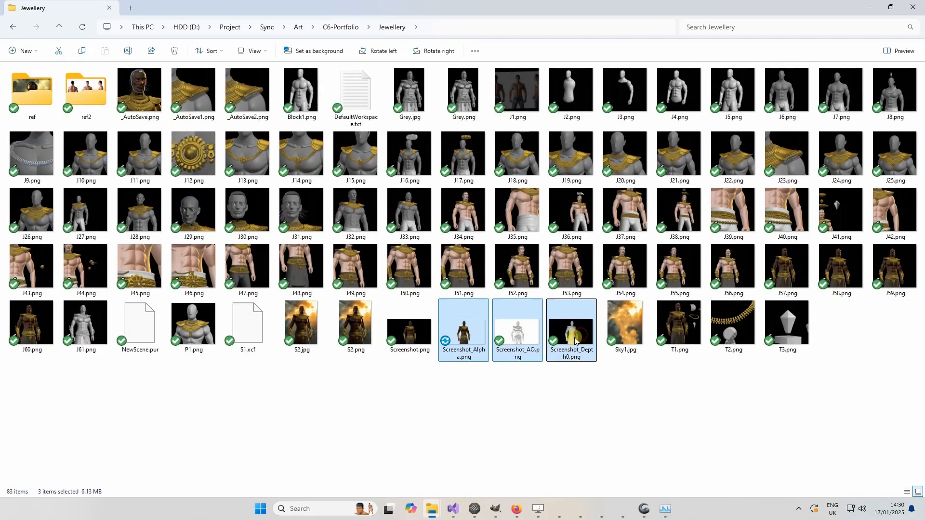
Open the exported Alpha, AO and Depth0 screenshots in GIMP, and copy the Screenshot_AO image.
drag(571, 355, 660, 77)
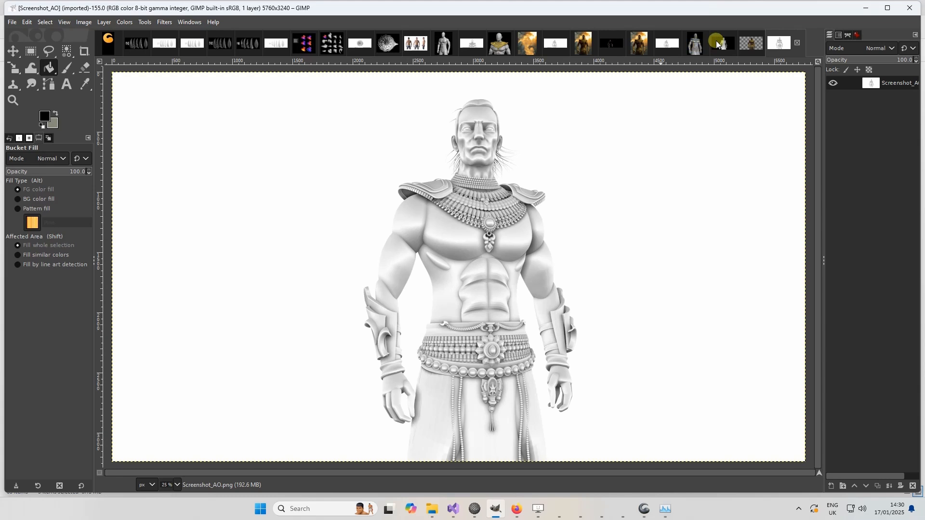
click(749, 47)
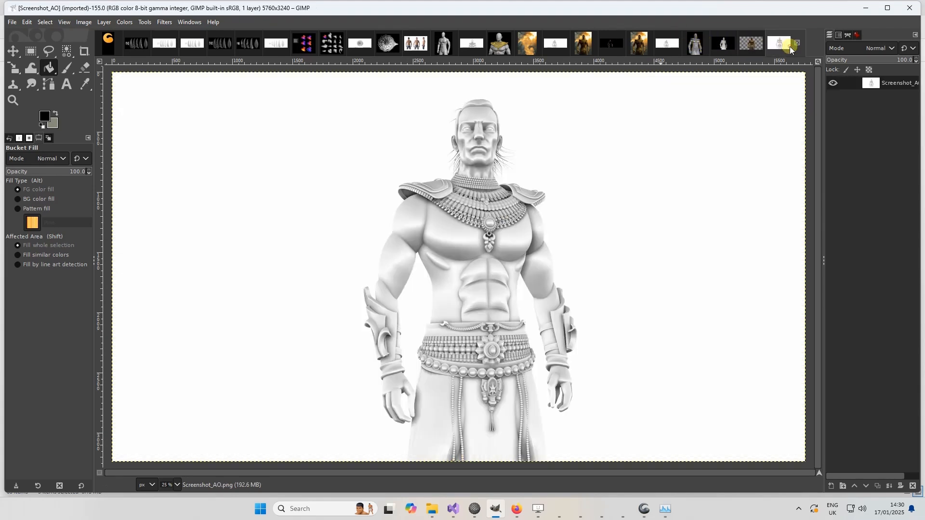
click(790, 44)
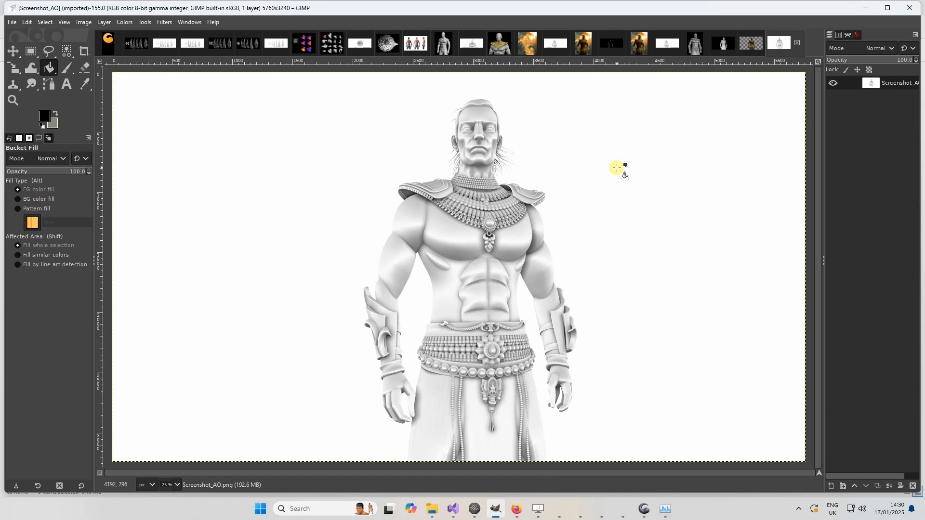
Paste the ambient occlusion image into Screenshot_Alpha as a new layer and set its blend mode to Multiply.
click(750, 46)
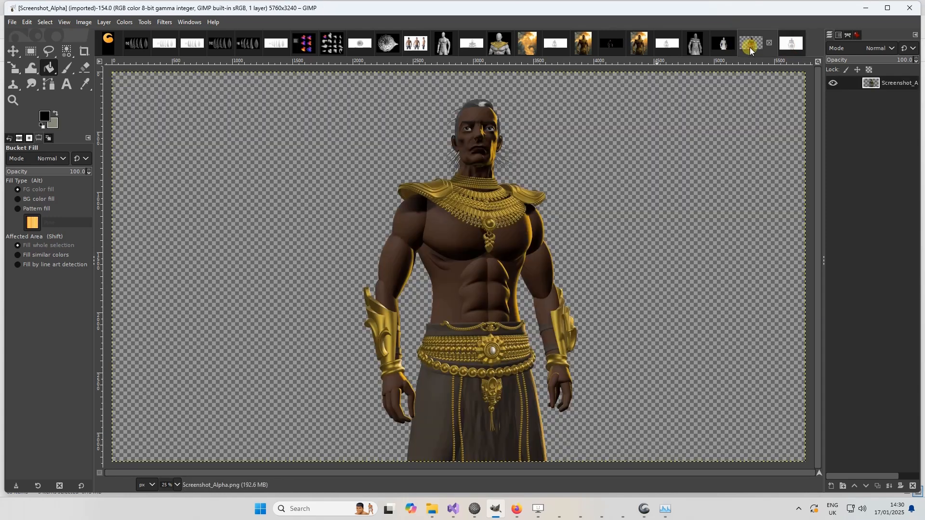
key(ctrl+v)
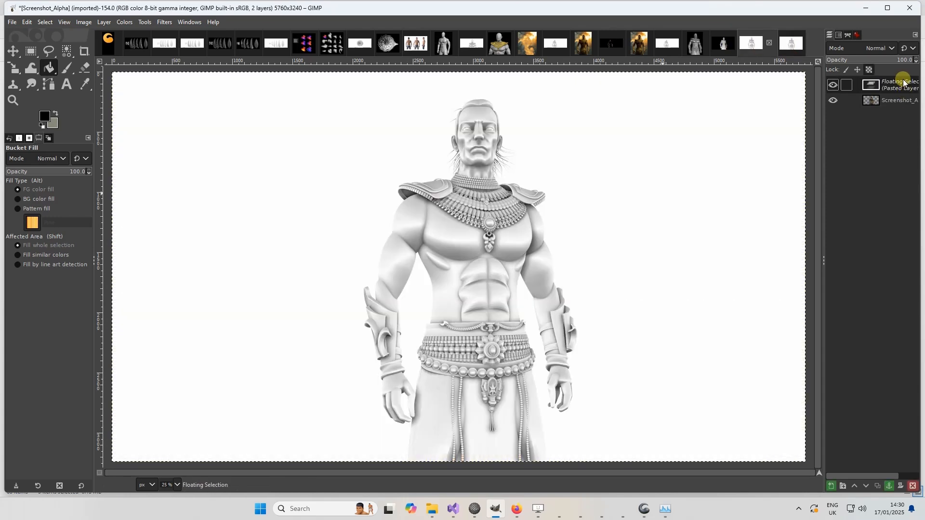
right_click(900, 84)
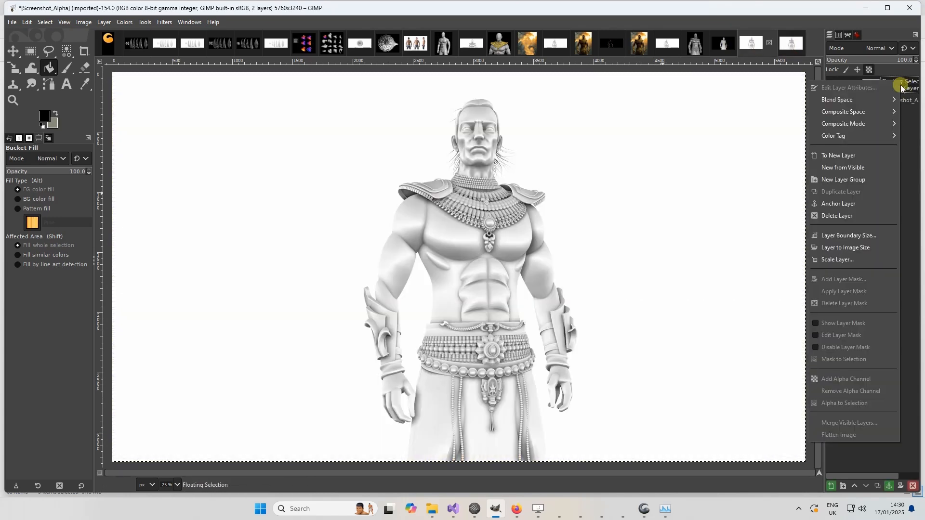
click(859, 155)
click(877, 48)
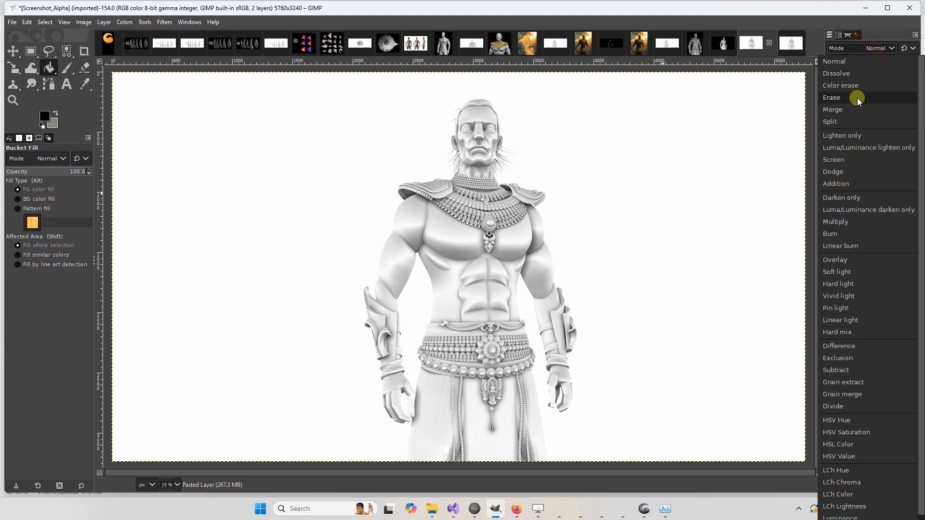
click(845, 221)
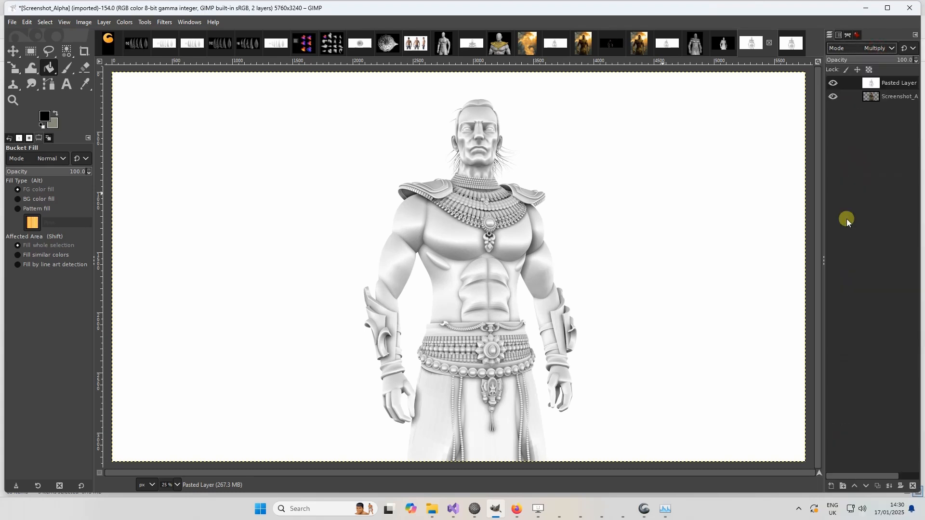
Compare the character with the ambient occlusion layer hidden and shown, both in full view and close up on the necklace.
click(833, 84)
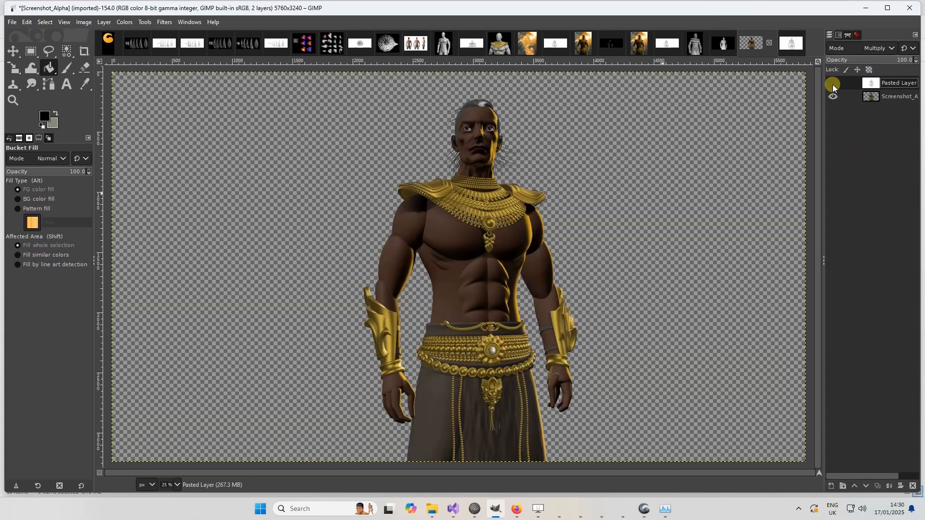
click(833, 84)
ctrl+scroll(612, 173, up, 3)
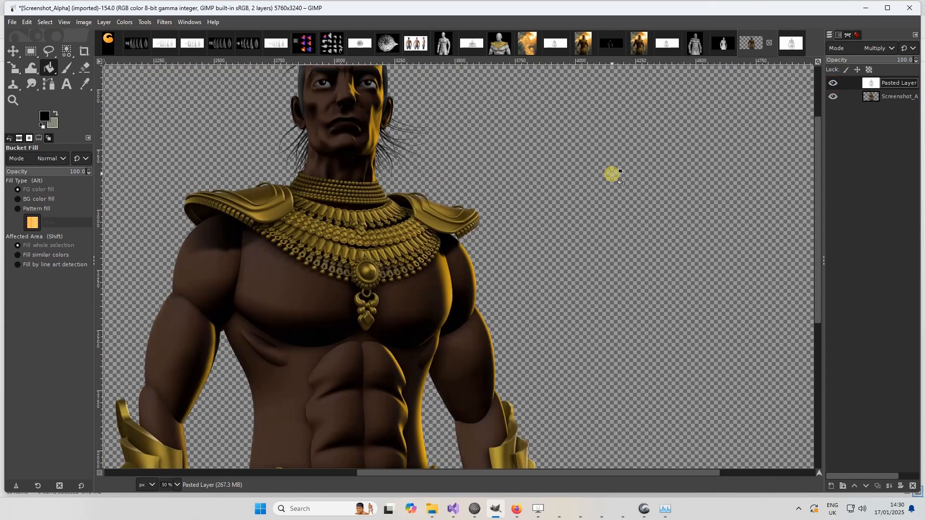
middle_drag(262, 344, 501, 327)
ctrl+scroll(396, 333, up, 1)
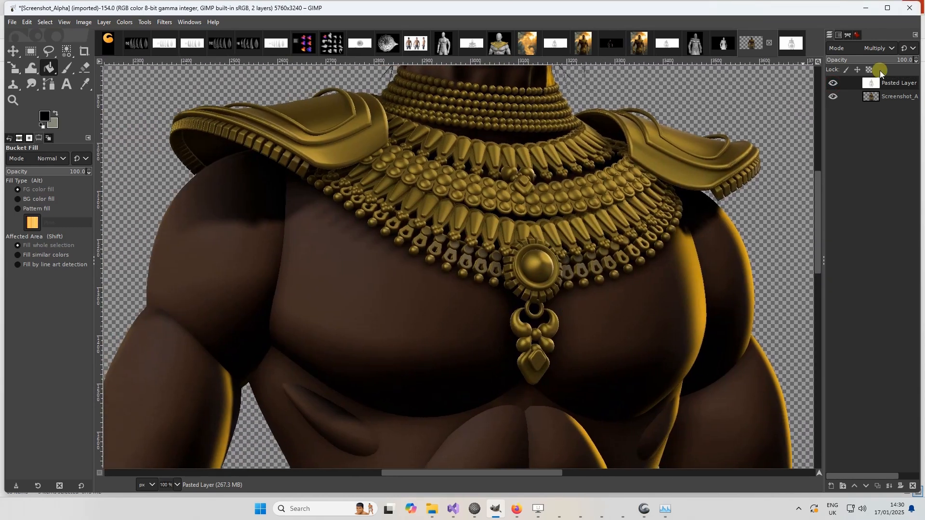
click(833, 84)
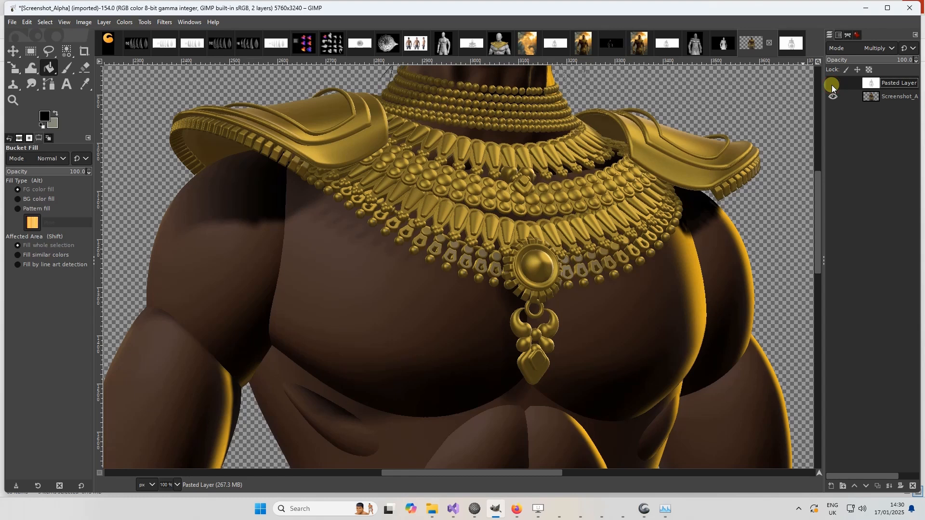
click(833, 85)
ctrl+scroll(688, 187, down, 3)
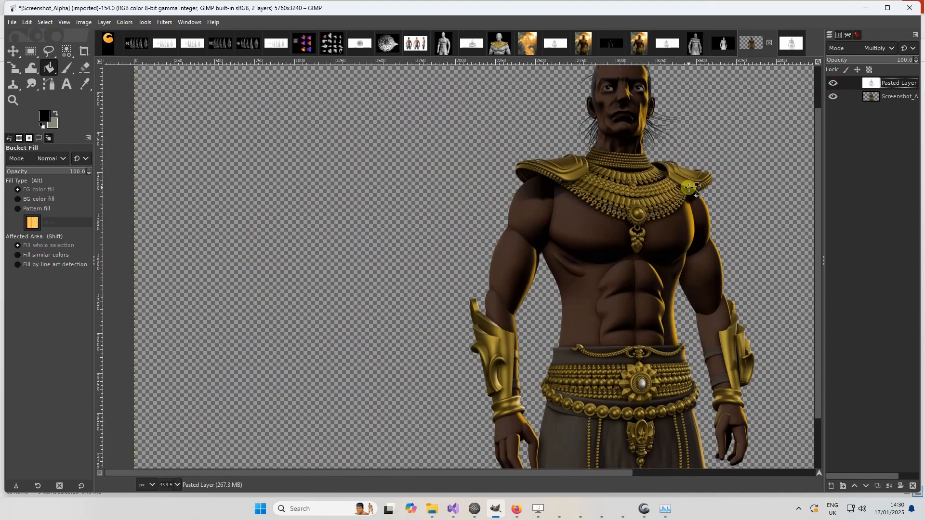
middle_drag(621, 389, 516, 377)
ctrl+scroll(582, 278, down, 1)
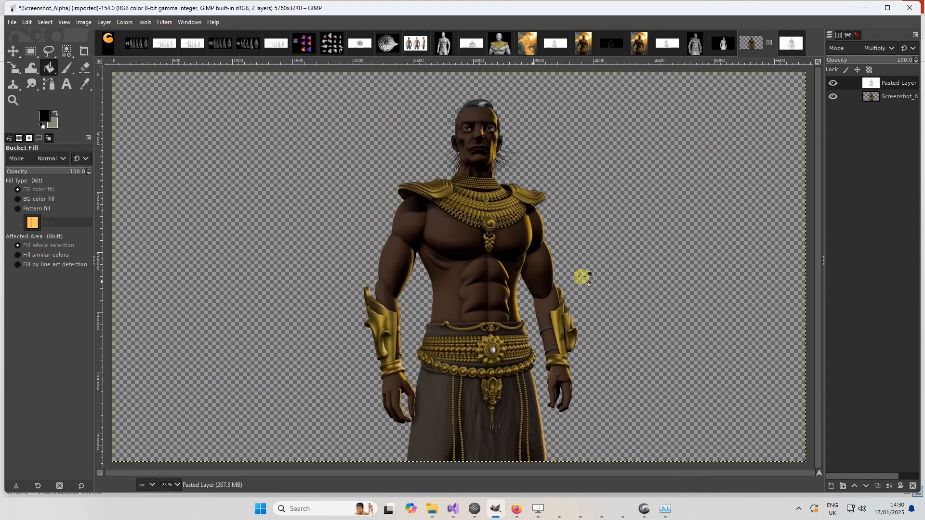
middle_drag(578, 275, 554, 289)
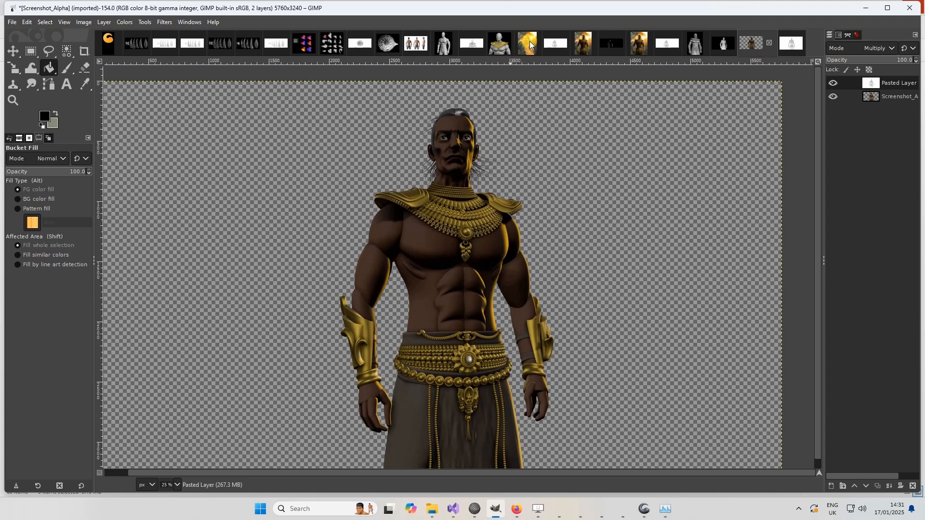
Copy the Sky1 image into the Screenshot_Alpha composition as a new layer and place it beneath the character layer.
click(528, 43)
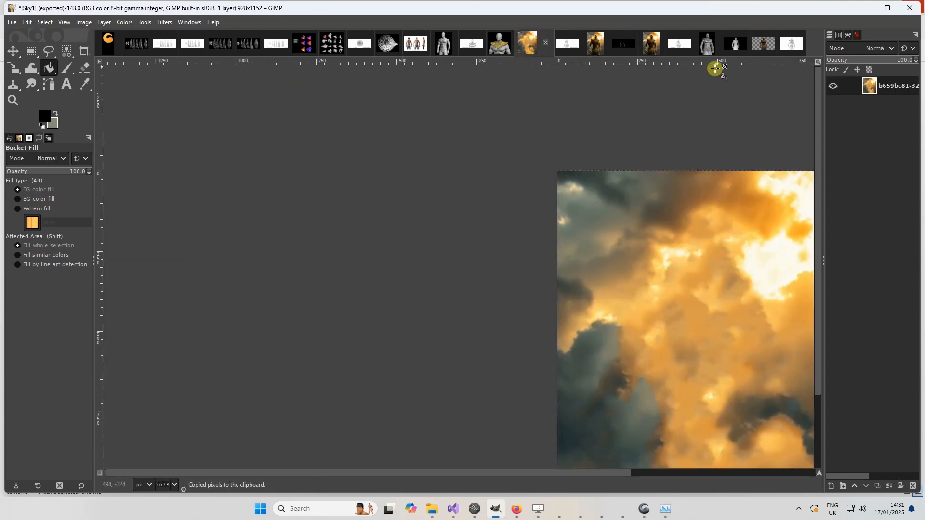
click(765, 45)
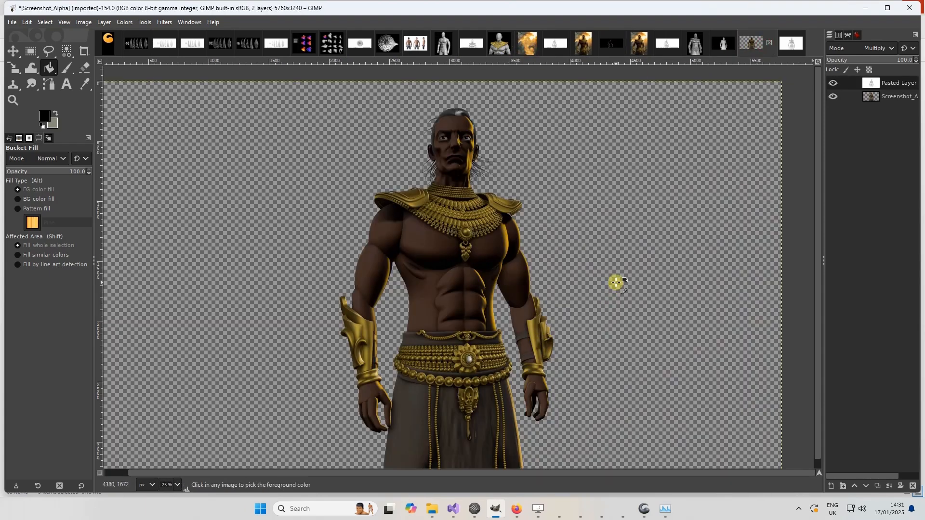
key(ctrl+v)
right_click(898, 90)
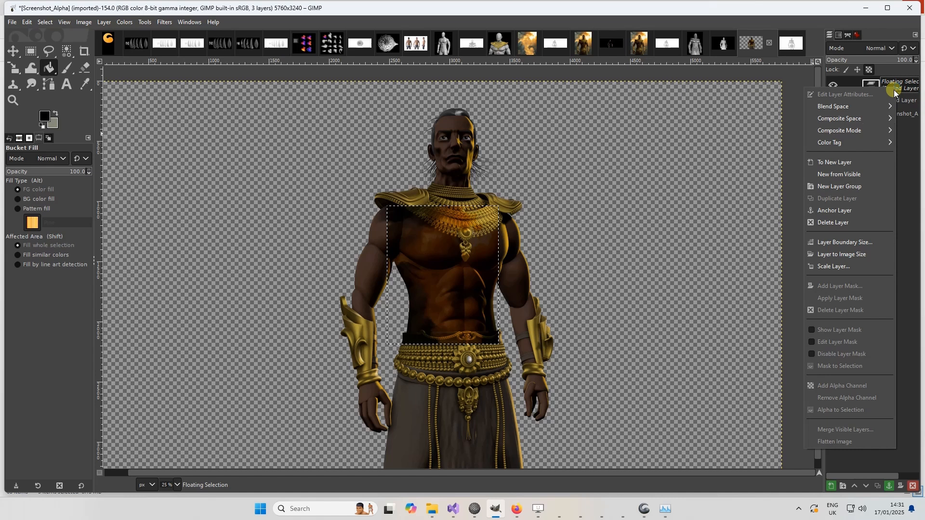
click(844, 161)
drag(894, 86, 895, 120)
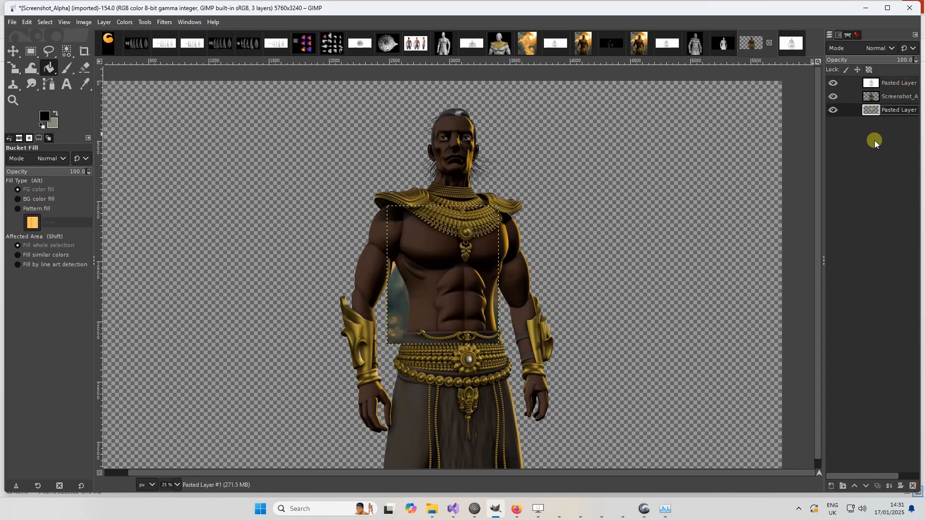
Scale the sky layer to 2507 × 3112 px and move it slightly upward behind the character.
click(13, 67)
drag(438, 246, 342, 140)
drag(475, 321, 577, 453)
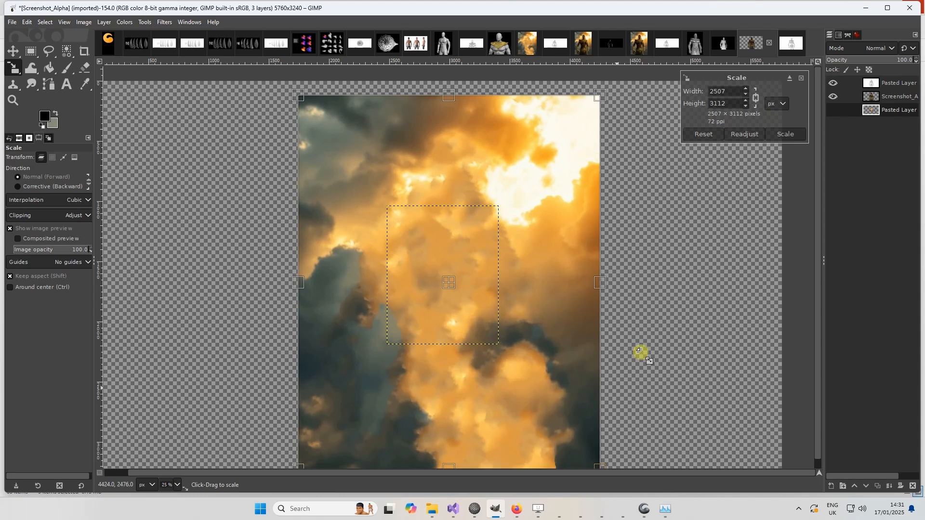
click(789, 136)
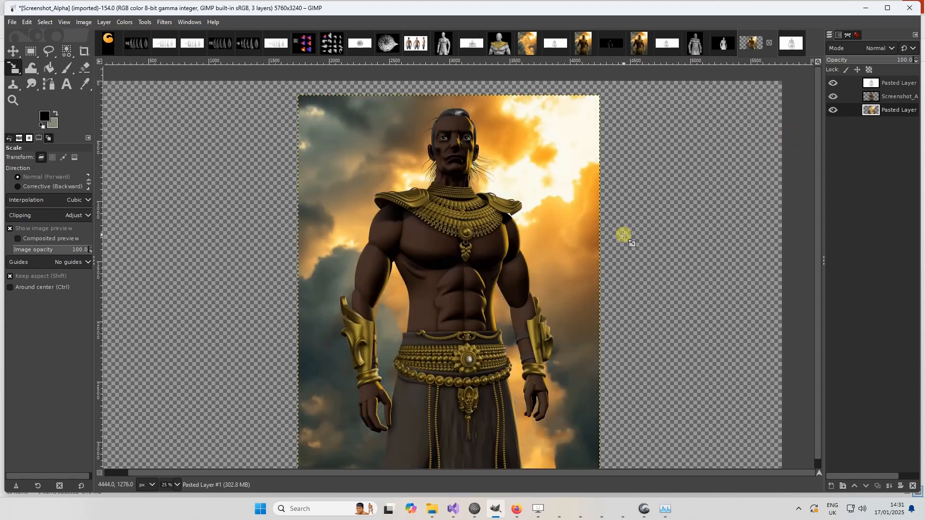
click(13, 51)
drag(555, 283, 551, 271)
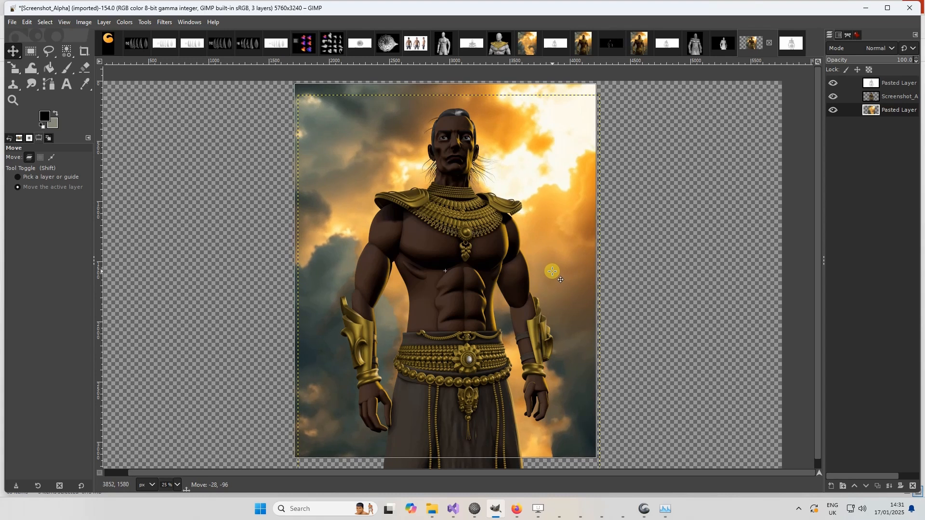
Crop the composition to a 2428 × 3036 px area just inside the sky's edges.
click(84, 51)
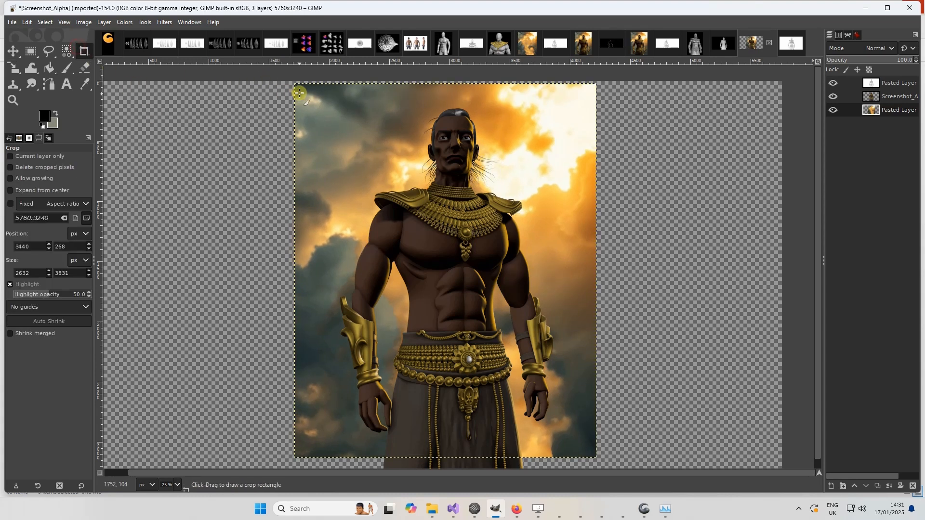
drag(299, 88, 591, 453)
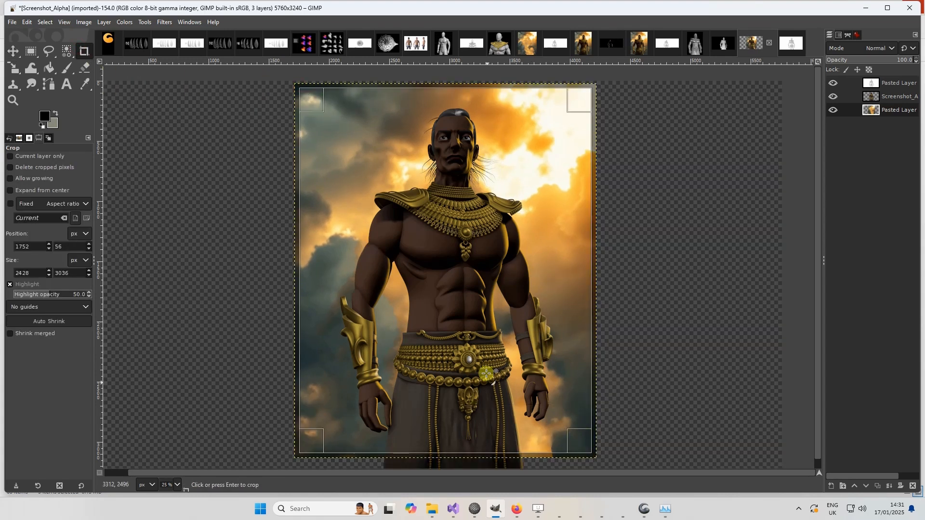
click(479, 327)
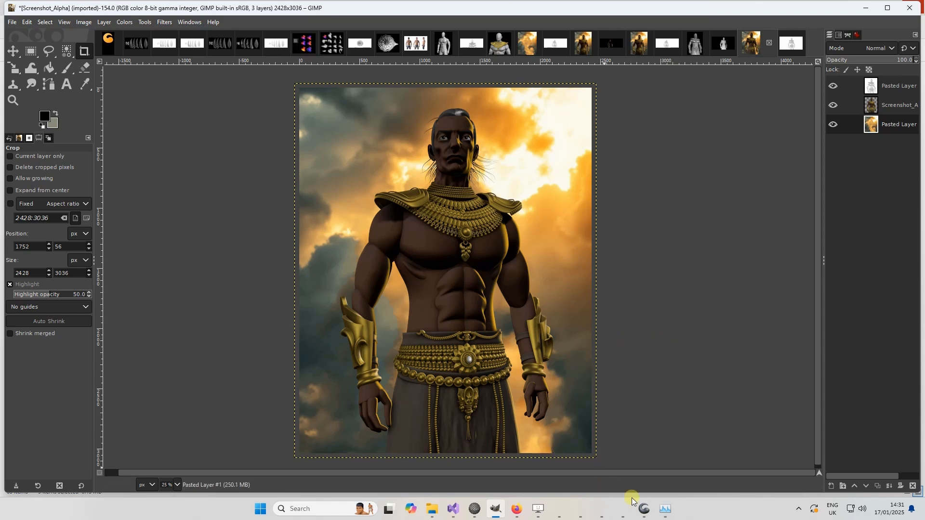
Switch back to Curvy 3D, select all objects, and narrow the selection to the necklace, belt and skirt trim pieces.
click(645, 509)
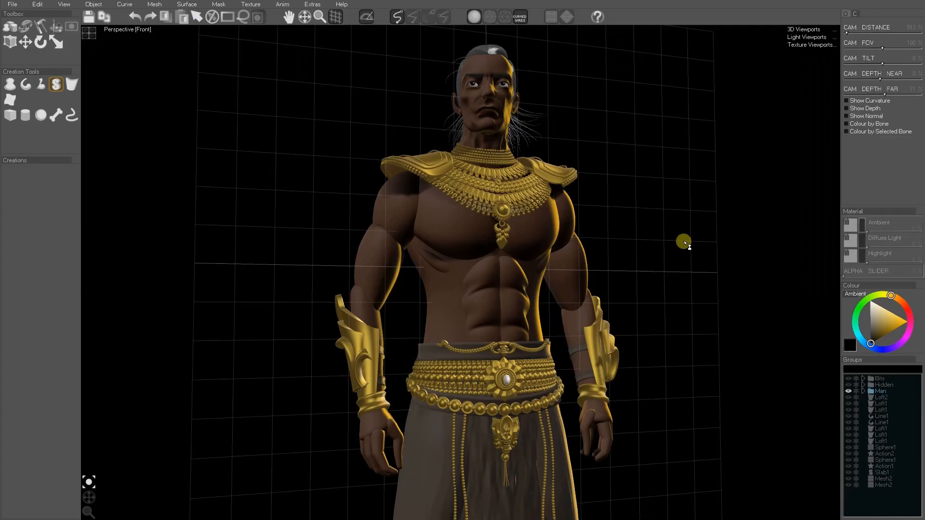
key(ctrl+a)
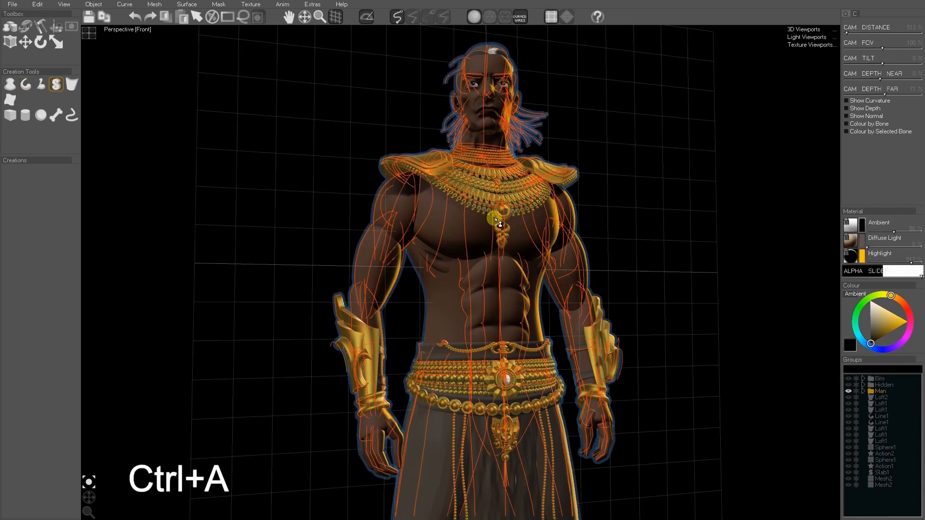
key(k)
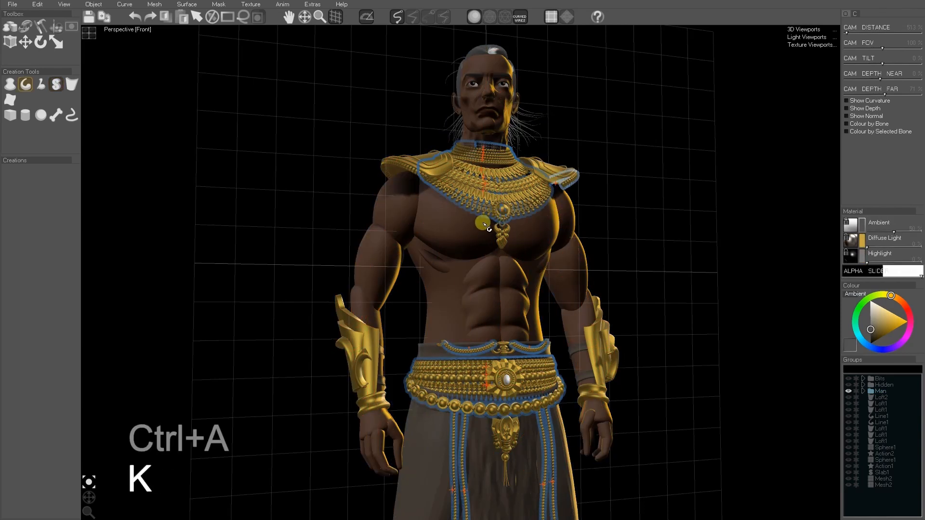
Join all parts of the character and jewellery into a single mesh and clear its surface colour.
key(ctrl+a)
key(k)
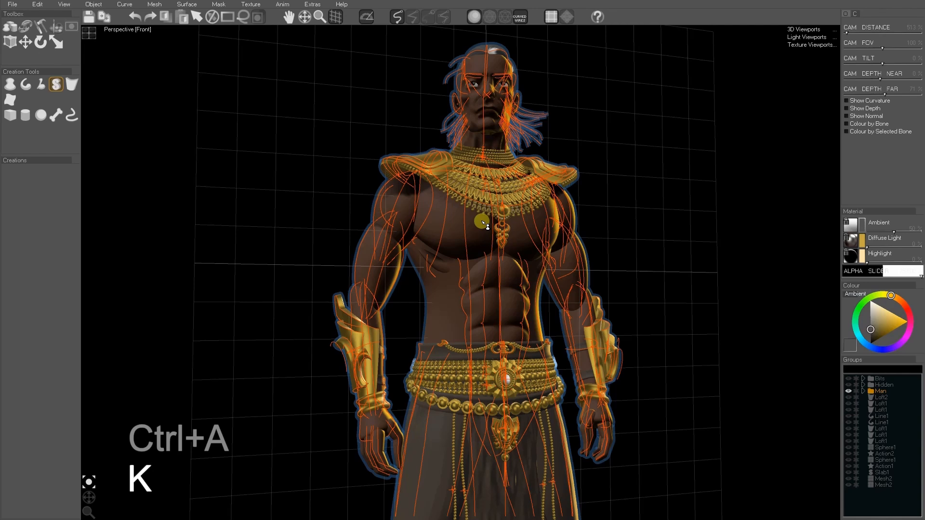
key(k)
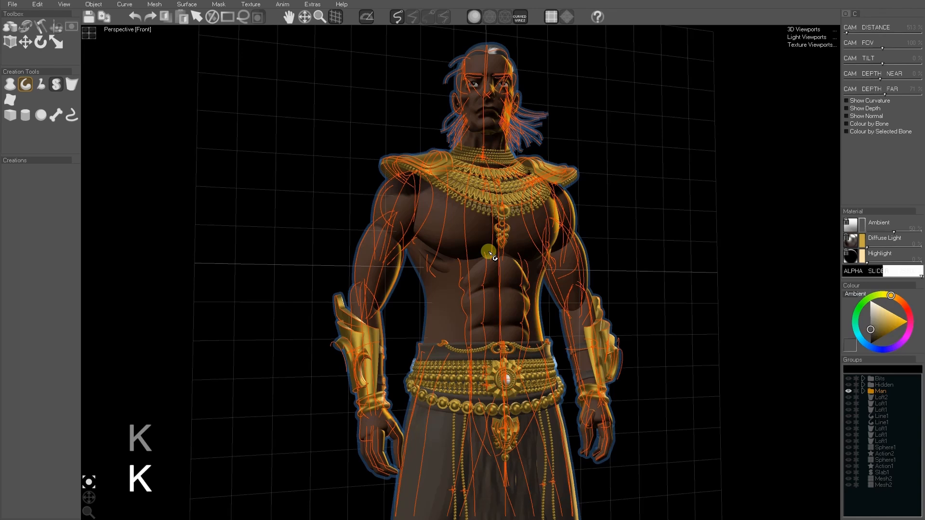
key(ctrl+j)
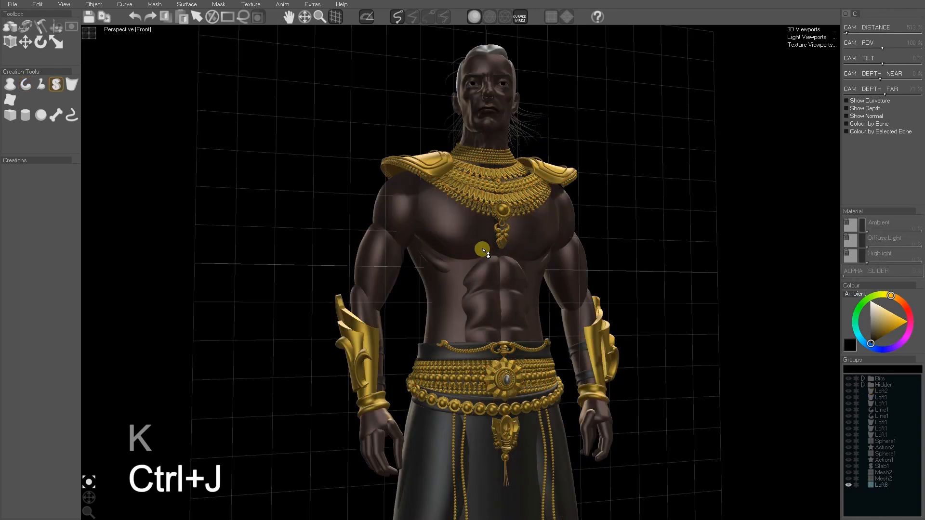
click(472, 276)
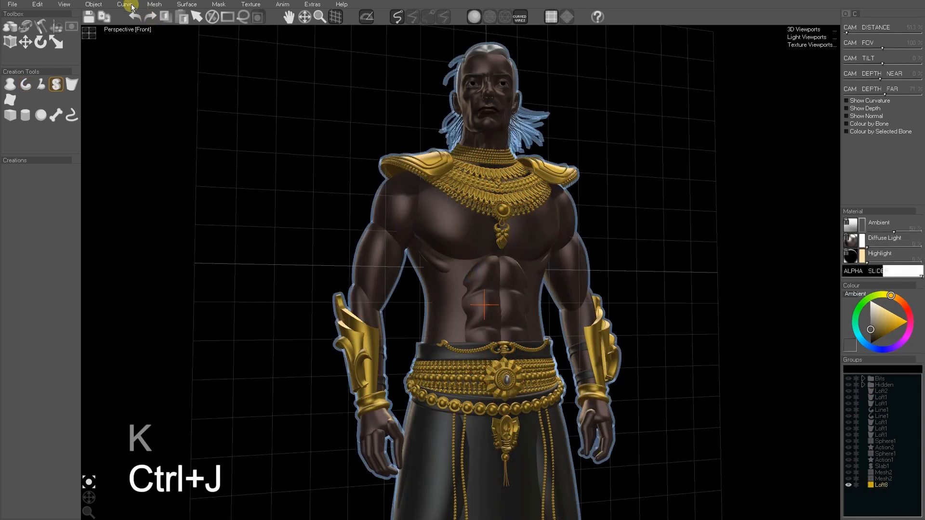
click(187, 5)
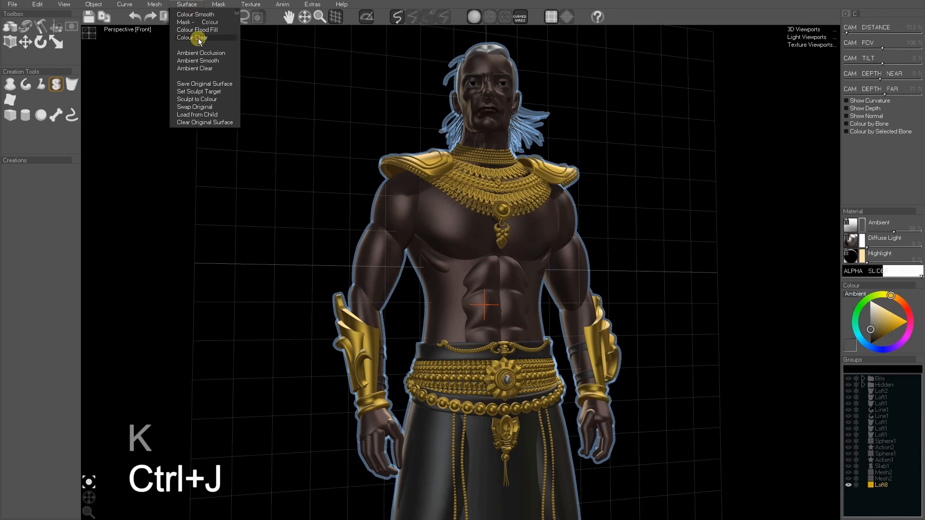
click(199, 38)
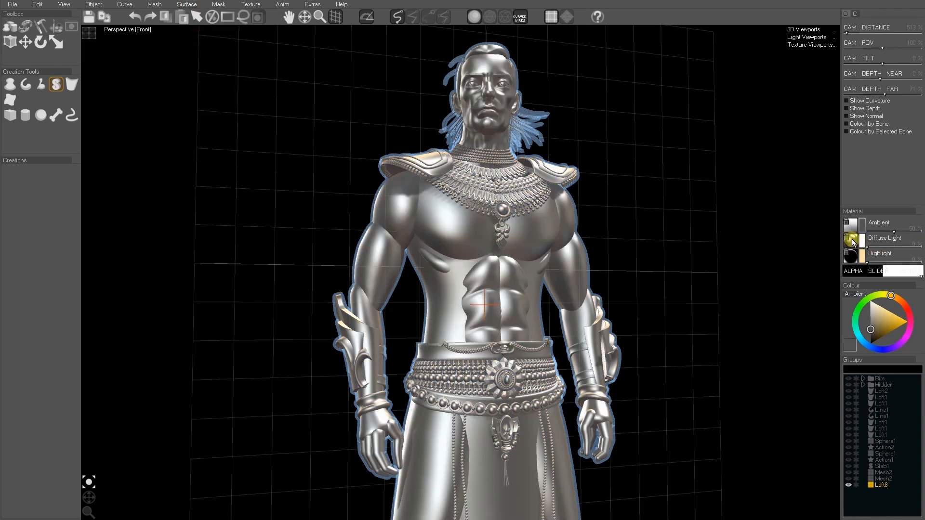
Give the joined mesh's diffuse light a soft shading map and set its diffuse and ambient colours to black.
click(852, 239)
click(869, 257)
click(862, 240)
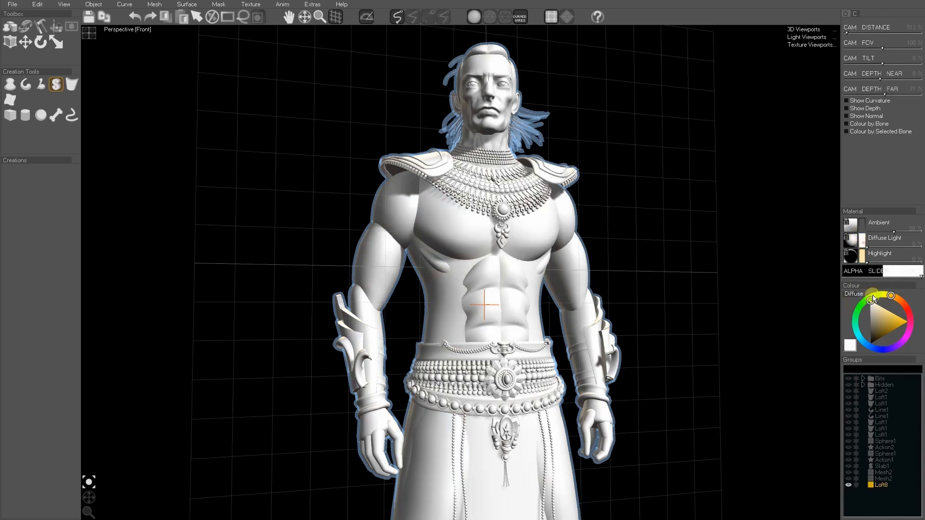
drag(877, 330, 870, 343)
Load h_highlight.JPG as the mesh's highlight map, with a white highlight colour and increased strength.
click(851, 258)
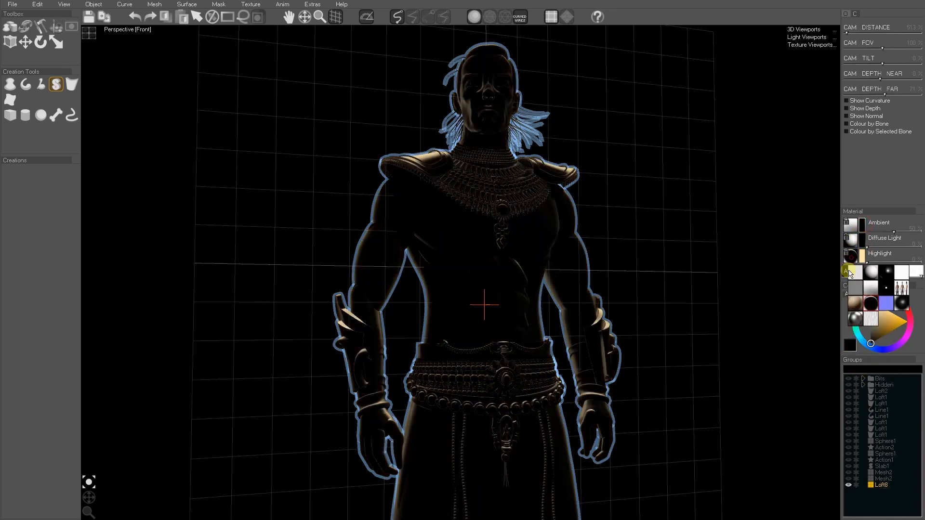
click(871, 303)
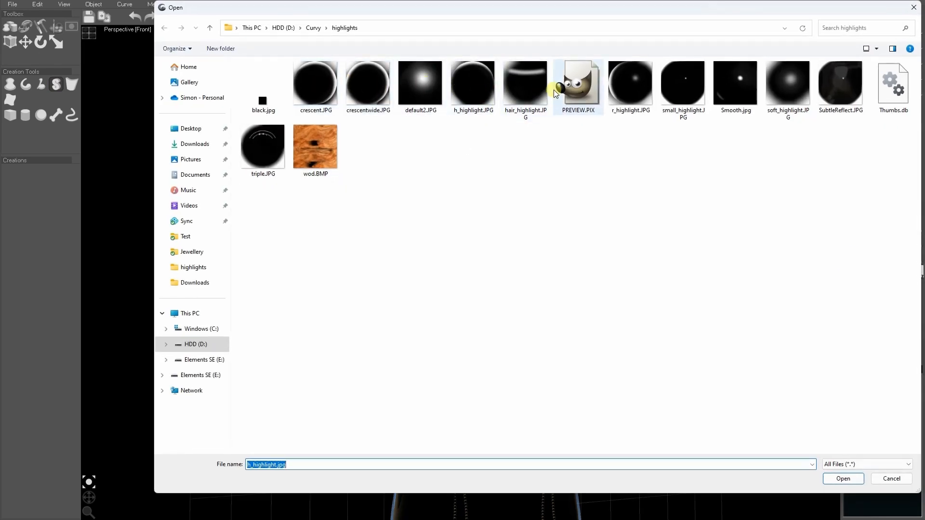
click(479, 85)
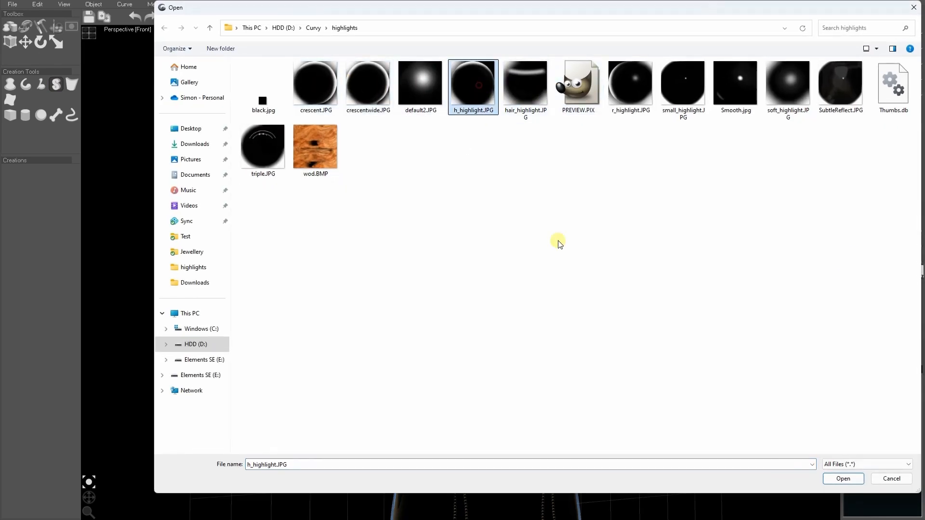
click(842, 480)
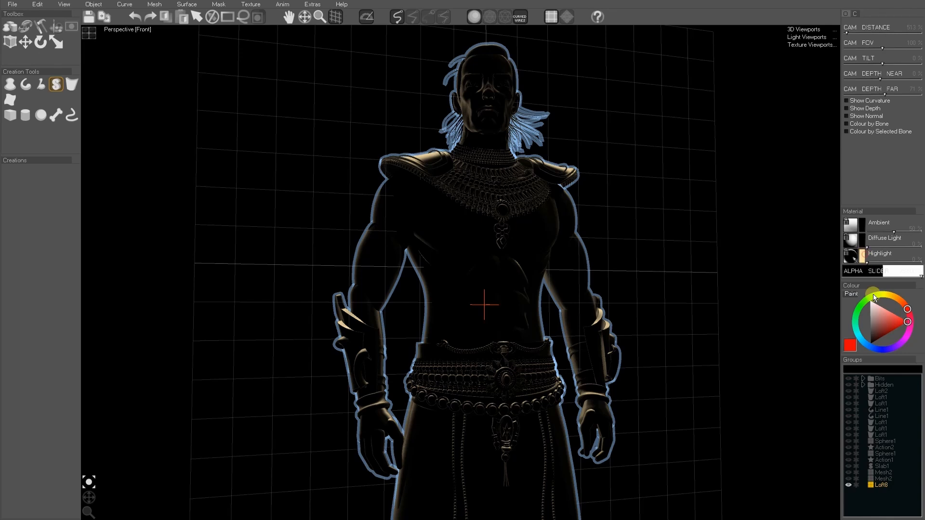
click(861, 259)
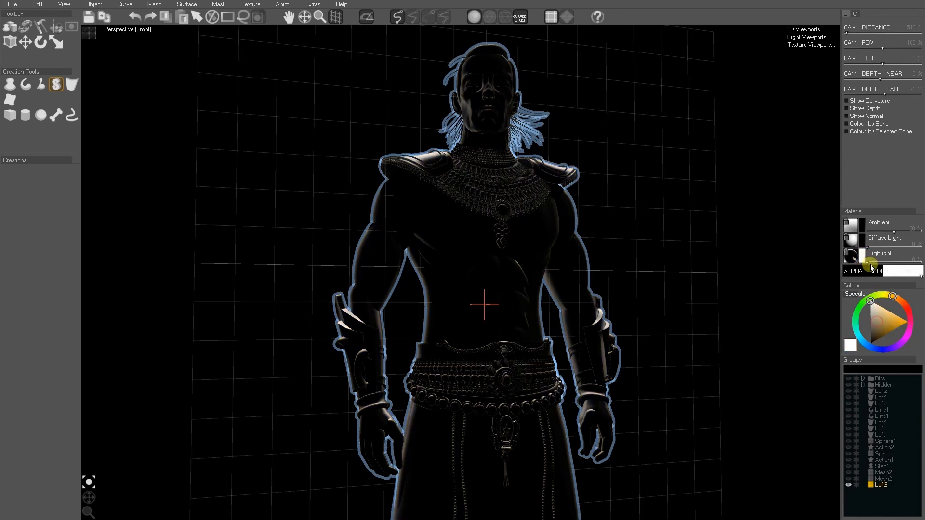
drag(870, 264, 877, 264)
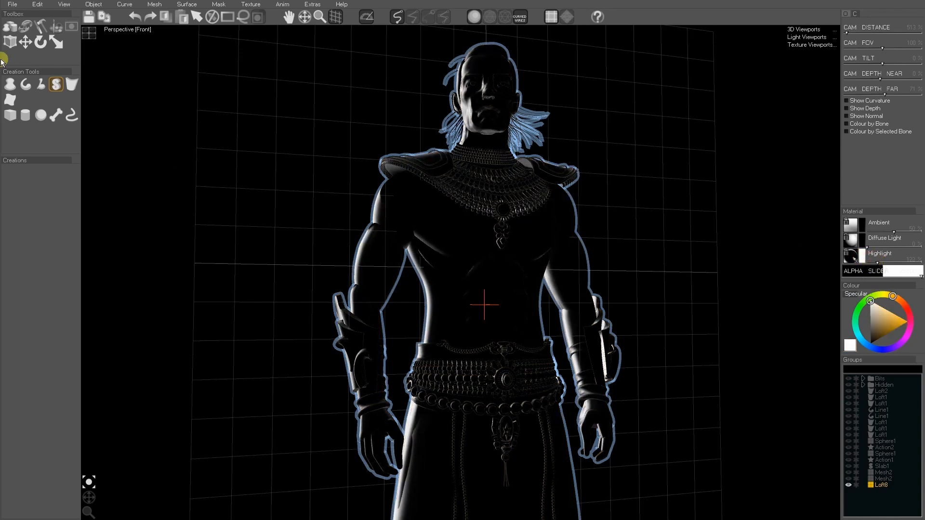
Turn off the selection outline, strengthen the mesh's highlight further and deselect the mesh.
click(65, 4)
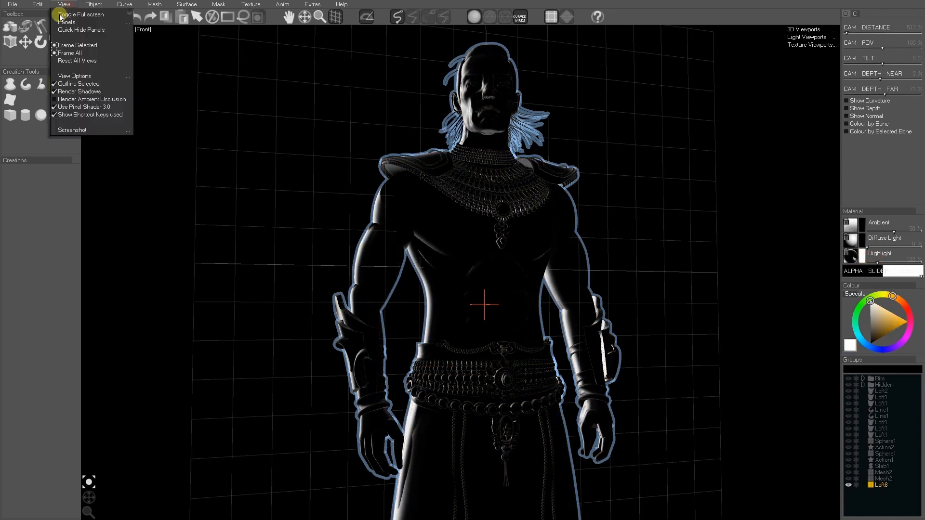
click(80, 85)
mouse_move(877, 264)
mouse_down()
mouse_move(855, 262)
mouse_move(912, 267)
mouse_move(884, 260)
mouse_up()
key(space)
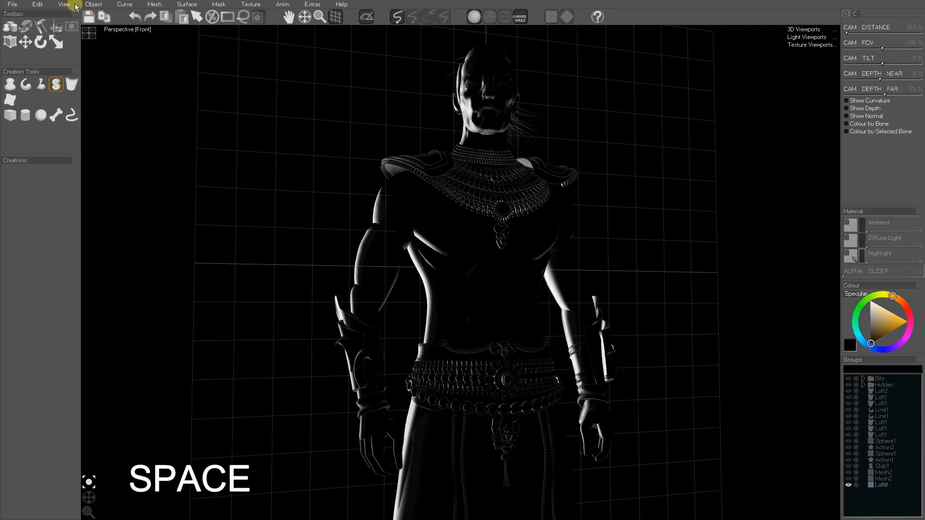
Save a plain screenshot of the highlight-only render, overwriting Screenshot.png in the Jewellery folder.
click(63, 4)
mouse_move(83, 130)
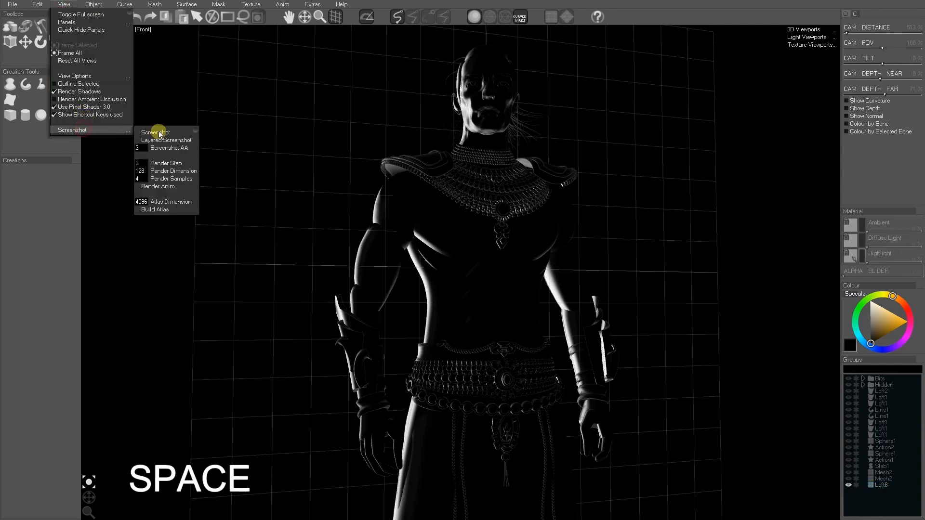
click(159, 133)
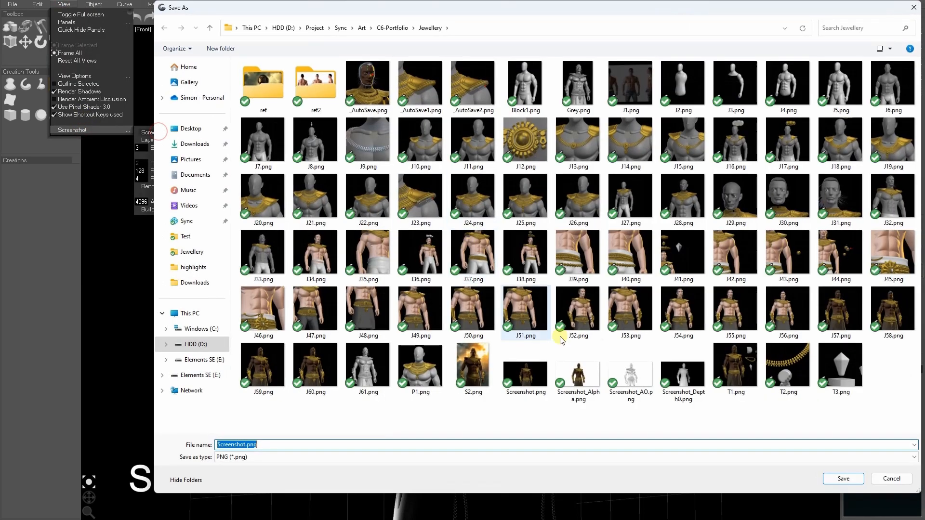
click(842, 479)
click(488, 254)
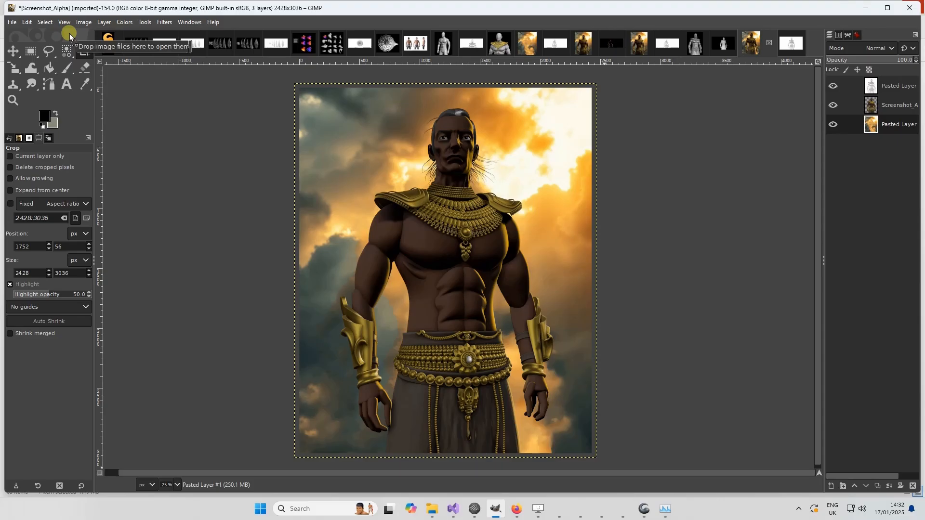
Open Screenshot.png in GIMP and copy it into the Screenshot_Alpha composition as a new layer.
click(69, 35)
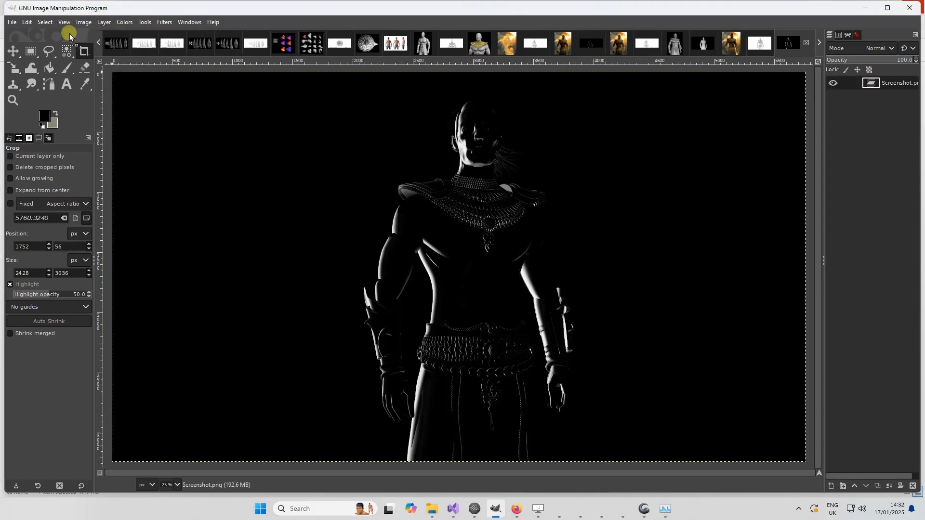
key(ctrl+c)
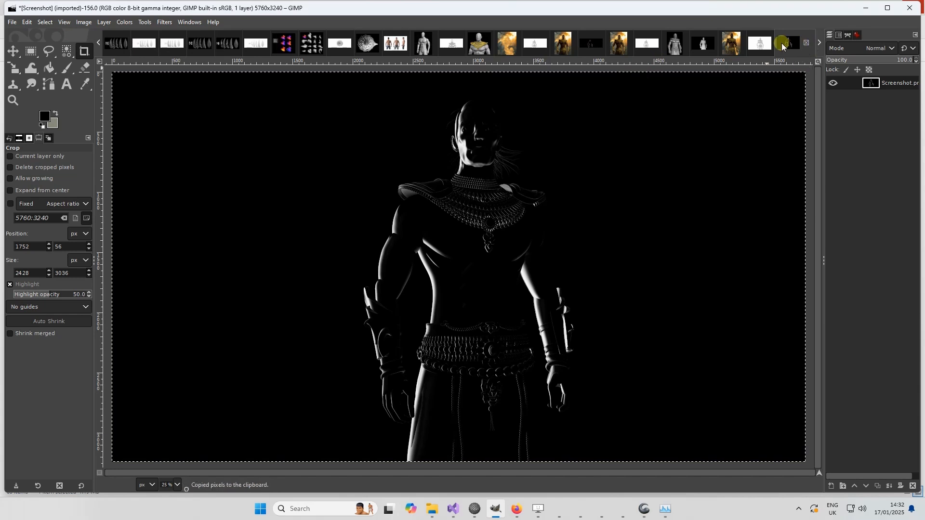
click(732, 44)
key(ctrl+v)
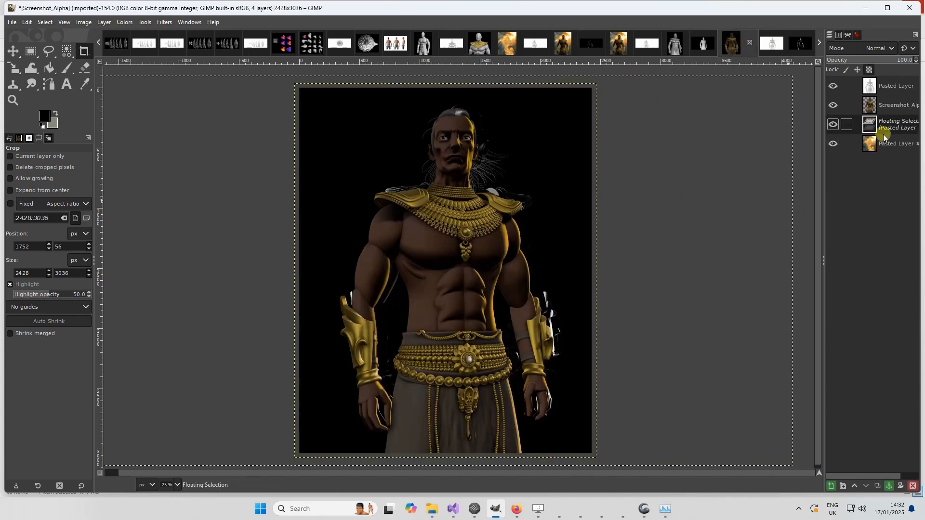
right_click(895, 126)
click(861, 202)
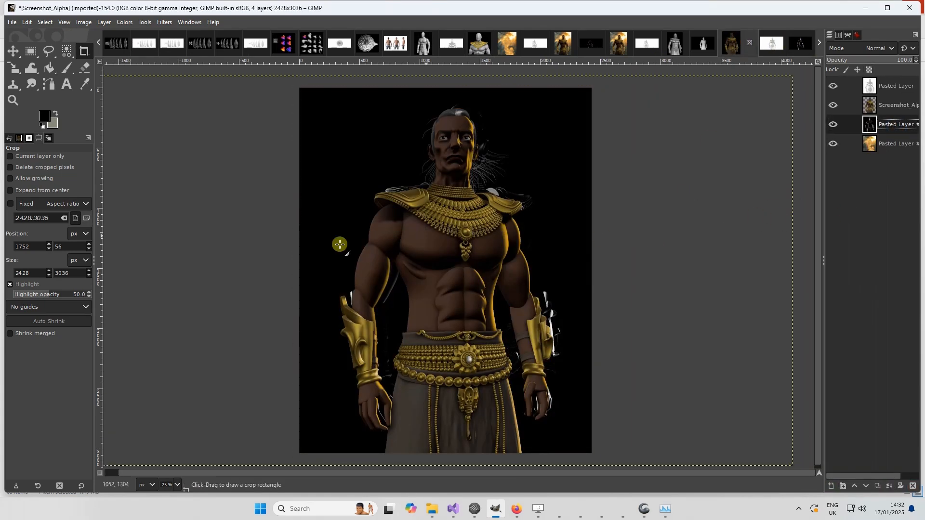
Move the highlight layer until it lines up with the character's shoulder armour.
key(m)
drag(398, 305, 386, 307)
middle_drag(426, 218, 454, 306)
ctrl+scroll(455, 305, up, 5)
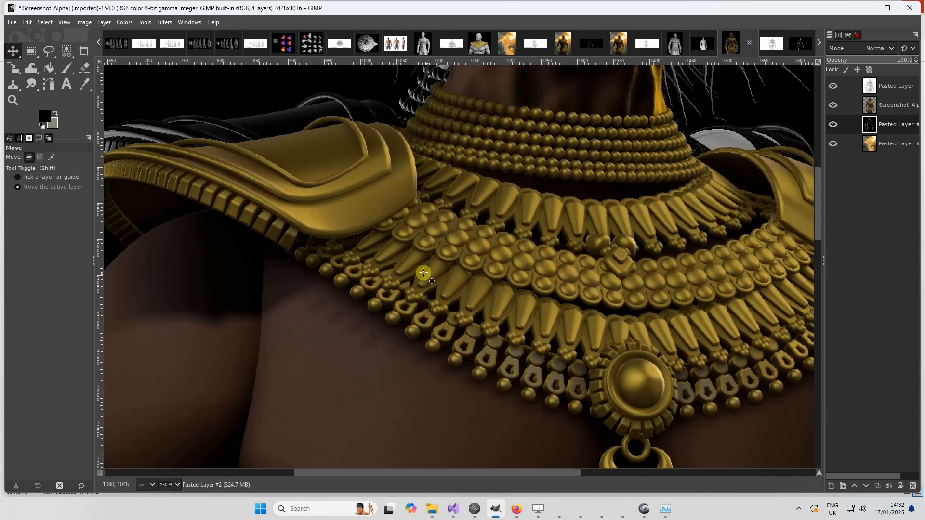
middle_drag(425, 274, 569, 337)
mouse_move(257, 239)
mouse_down()
mouse_move(261, 261)
mouse_move(262, 247)
mouse_up()
ctrl+scroll(262, 248, up, 2)
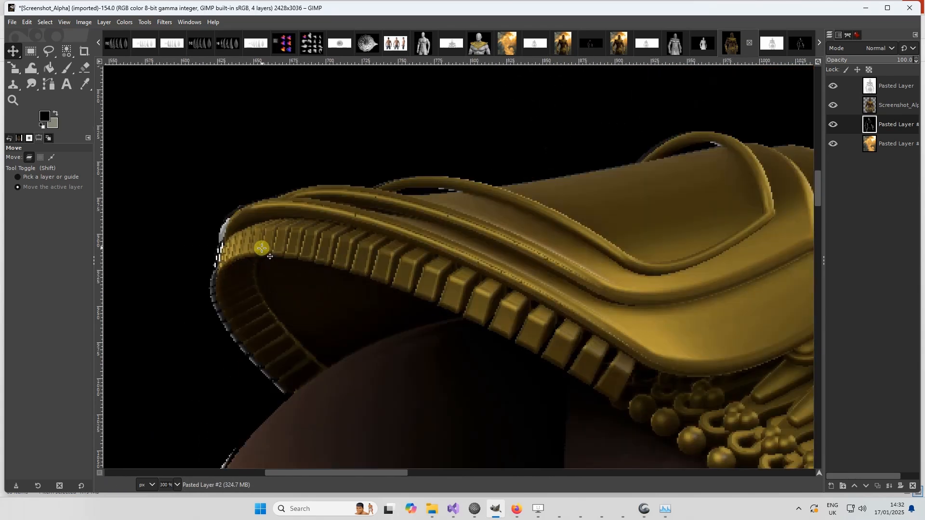
Move the highlight layer to the top of the layer stack and set its blend mode to Screen.
drag(890, 125, 888, 81)
click(880, 45)
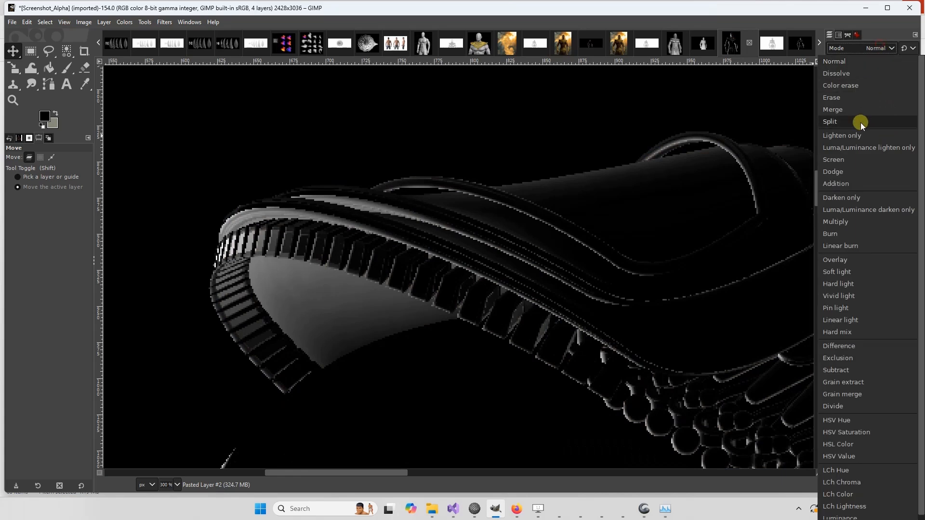
click(849, 159)
Nudge the highlight layer into closer alignment with the character and reduce its opacity to 52.7.
drag(275, 289, 284, 311)
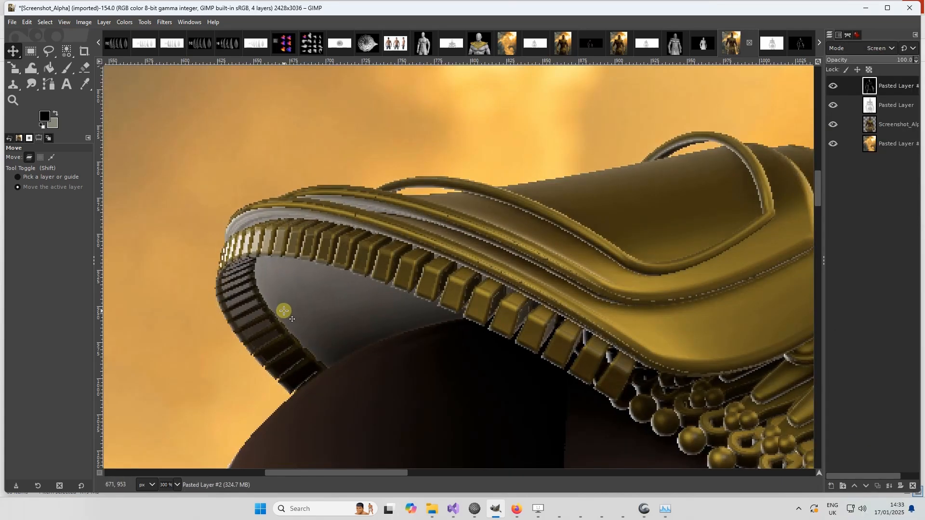
ctrl+scroll(284, 309, down, 7)
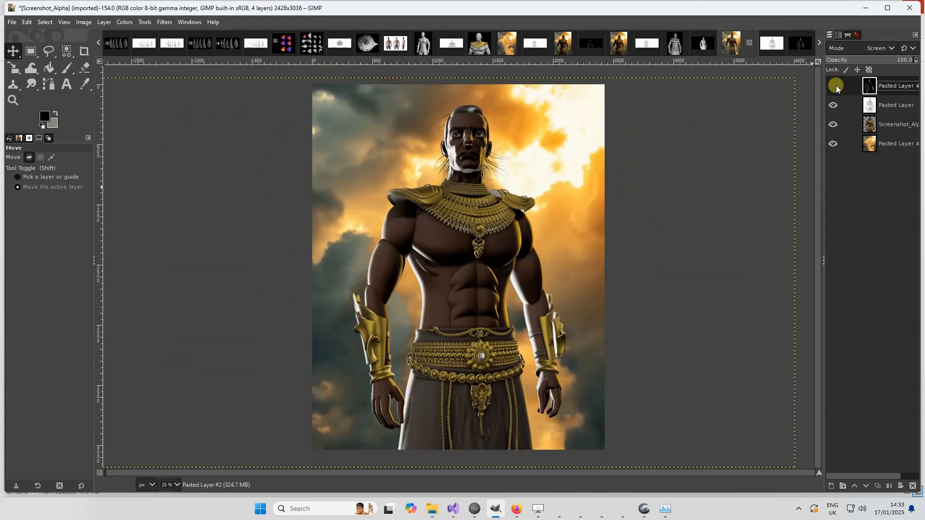
click(835, 86)
click(834, 87)
mouse_move(881, 60)
mouse_down()
mouse_move(852, 60)
mouse_move(865, 64)
mouse_up()
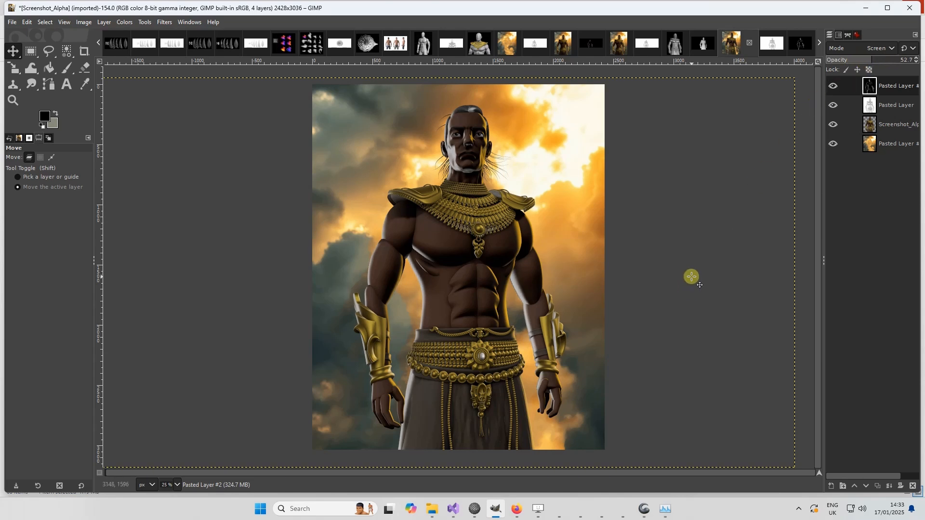
Compare the composition with the highlight layer and the ambient occlusion layer hidden and shown.
scroll(616, 273, up, 1)
click(835, 86)
click(834, 106)
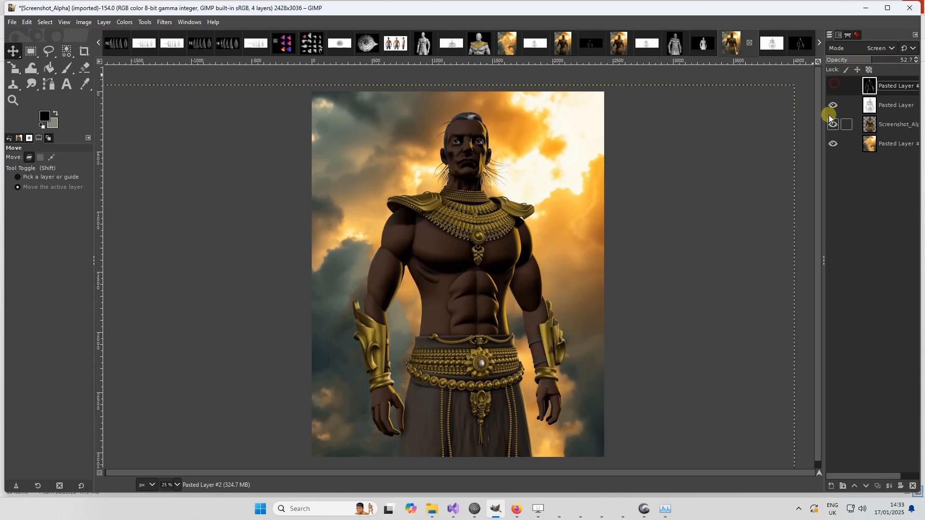
click(834, 106)
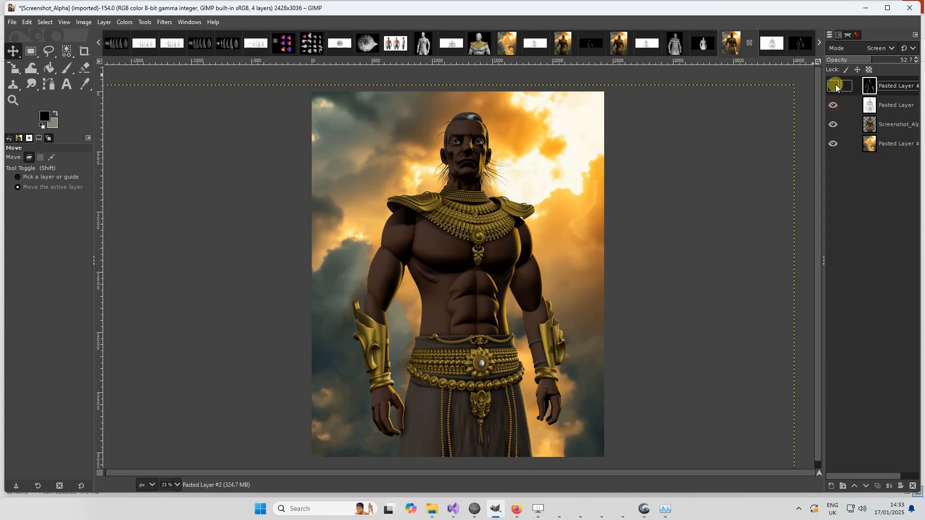
click(835, 86)
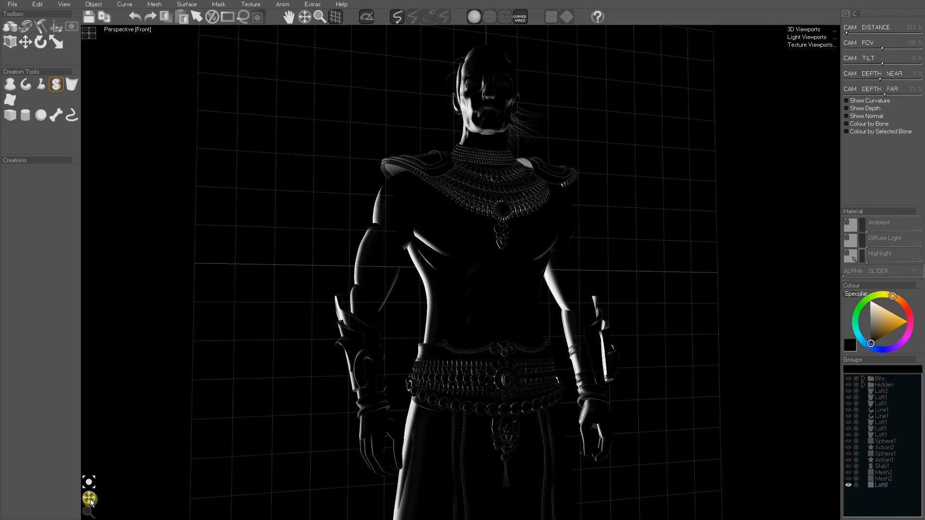
Switch back to Curvy 3D, select the joined character mesh and set its diffuse light colour to mid-grey.
drag(90, 497, 90, 498)
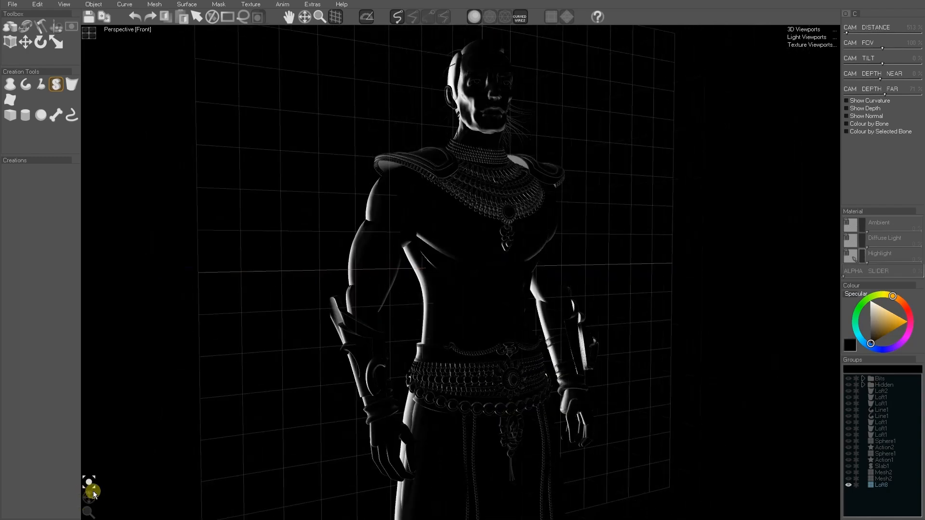
click(480, 300)
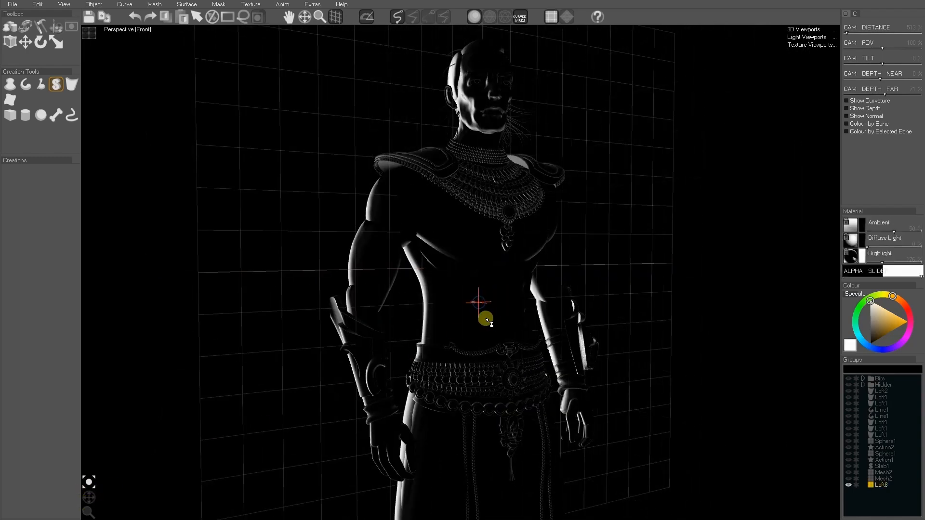
click(862, 242)
click(869, 328)
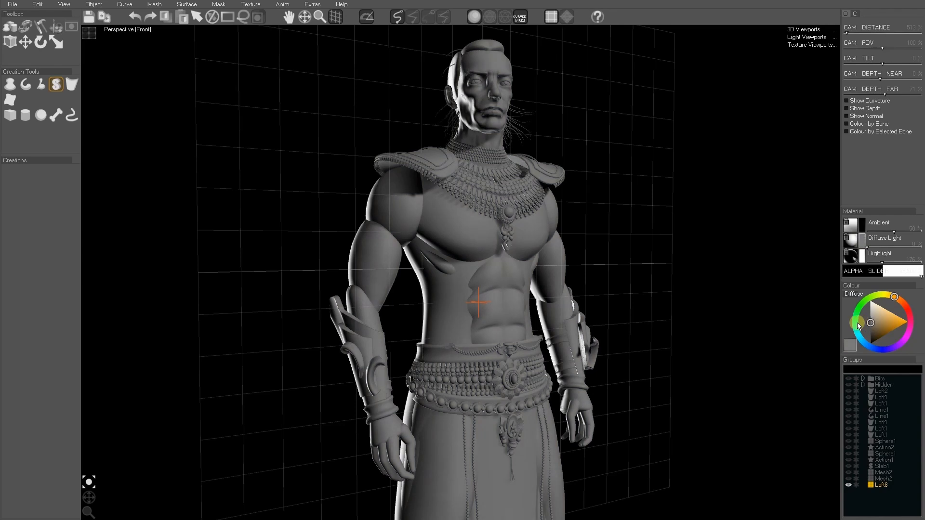
Turn on ambient occlusion rendering for the viewport and examine the grey character.
drag(81, 500, 90, 499)
click(65, 4)
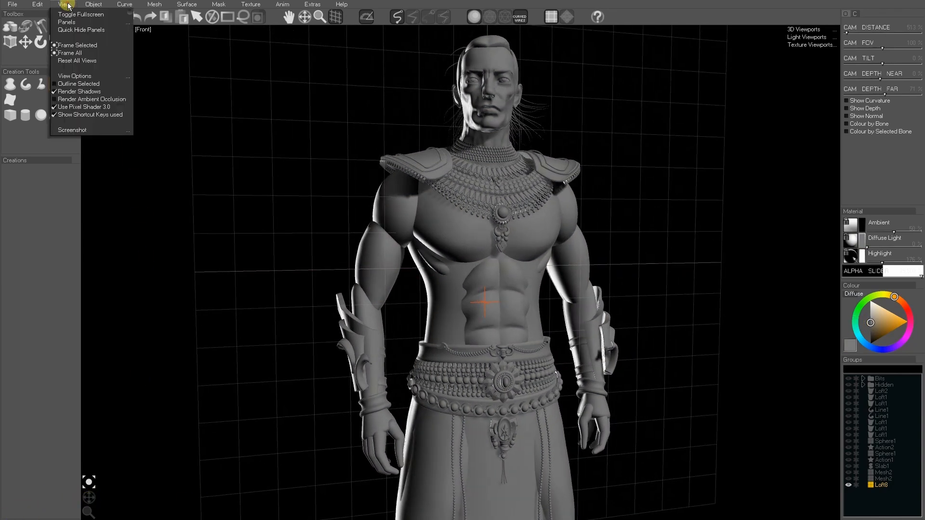
click(77, 100)
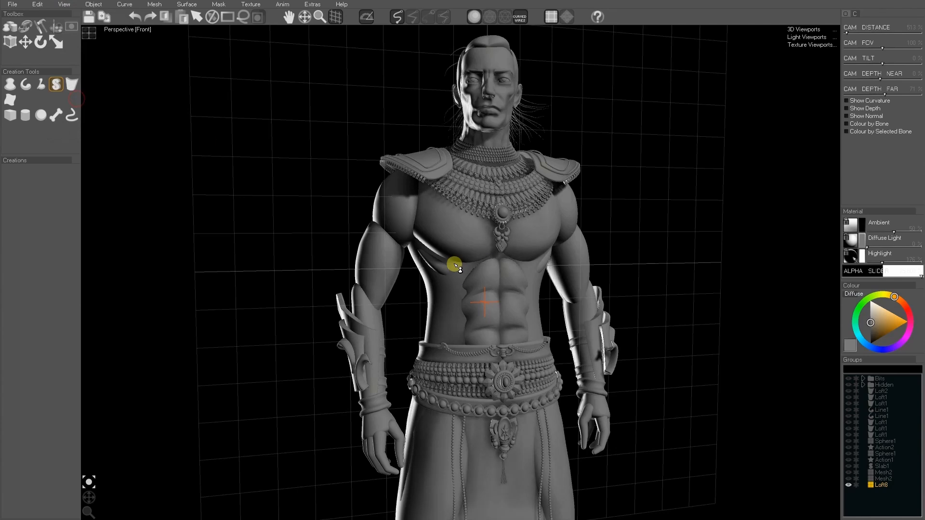
mouse_move(528, 199)
middle_down()
mouse_move(487, 303)
mouse_move(508, 339)
mouse_move(477, 374)
mouse_move(731, 383)
middle_up()
scroll(501, 264, up, 3)
scroll(502, 265, up, 5)
scroll(472, 287, down, 6)
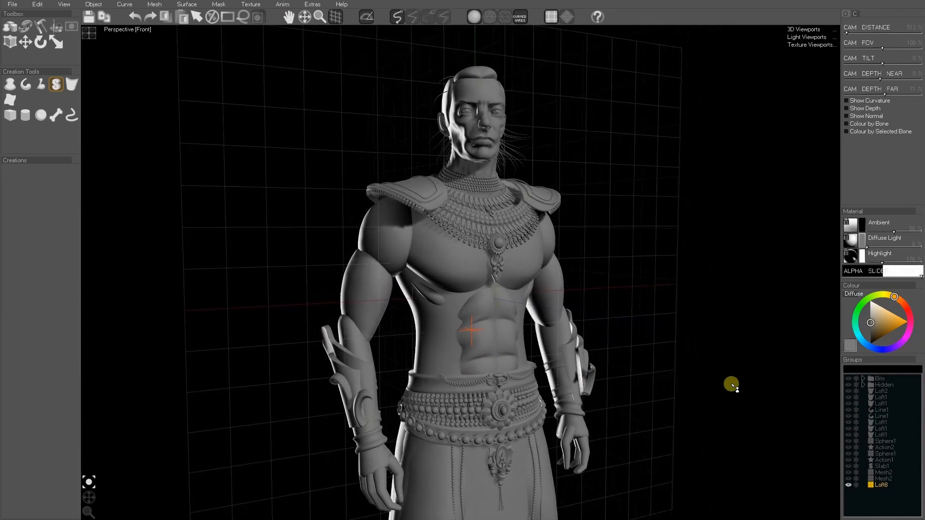